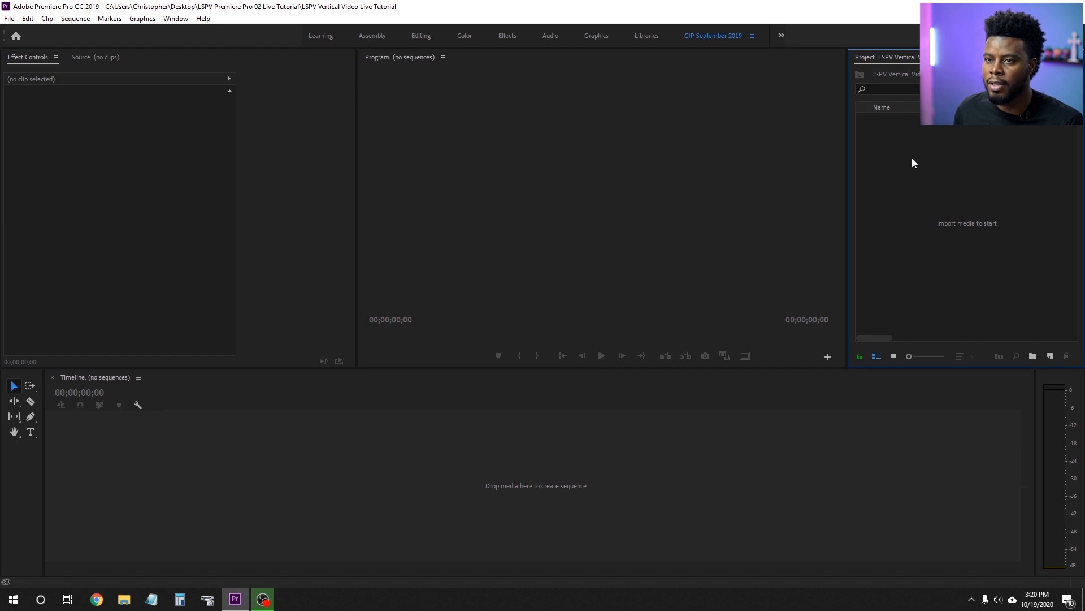
{"action": "left_click", "coordinate": [176, 19]}
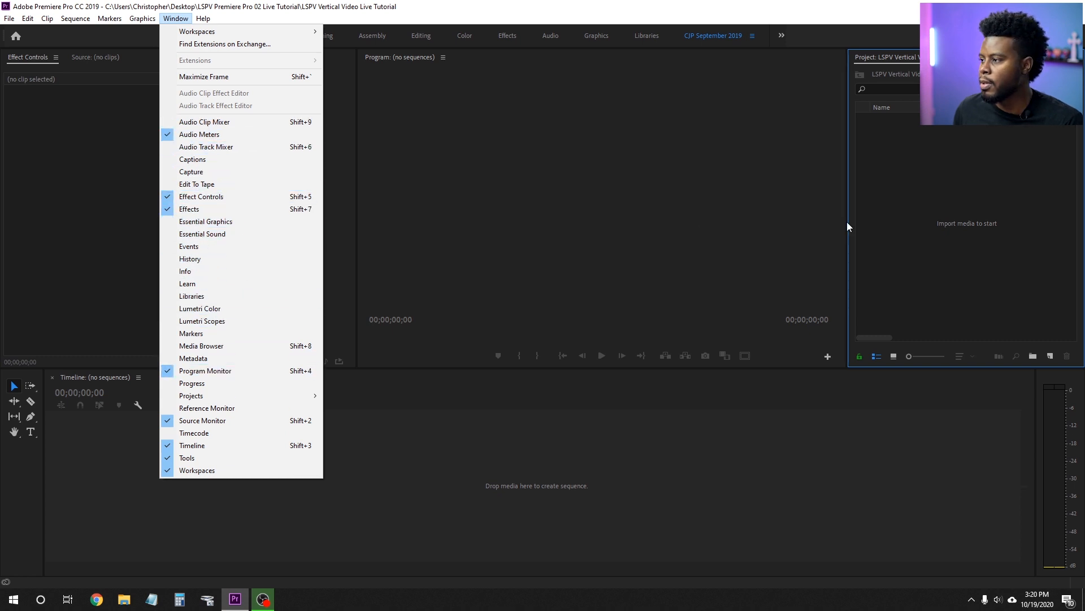
{"action": "left_click", "coordinate": [911, 158]}
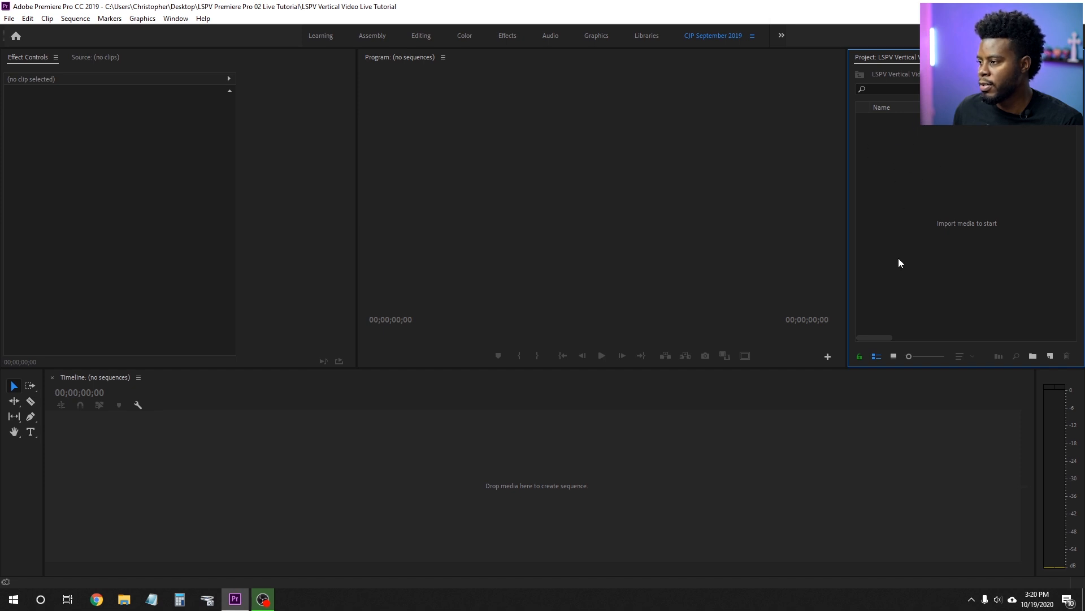
- Start a new sequence and set its frame size to 1080 horizontal by 1920 vertical
{"action": "right_click", "coordinate": [891, 146]}
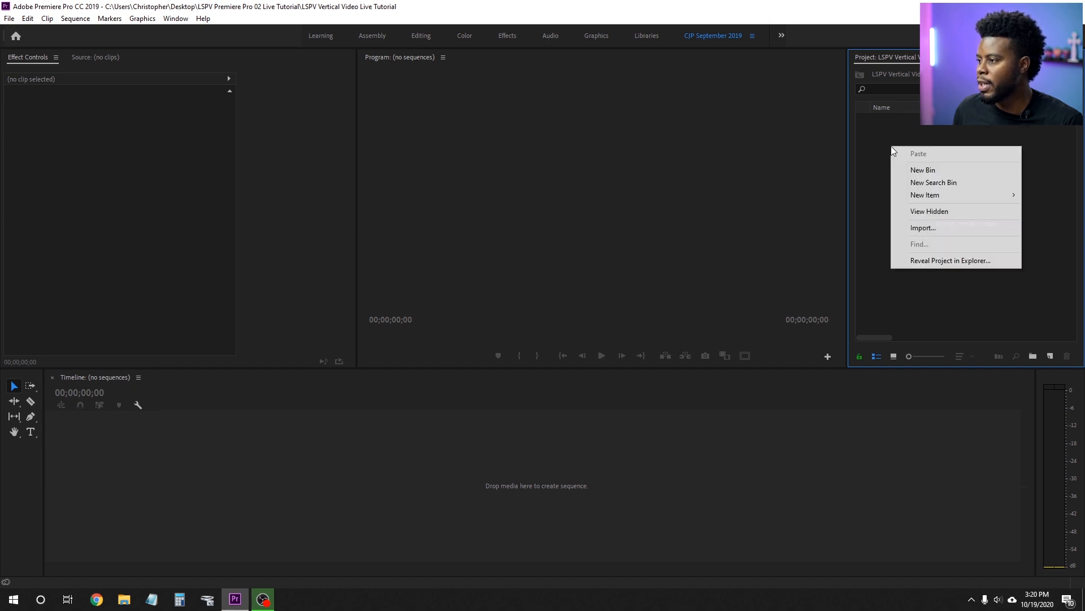
{"action": "mouse_move", "coordinate": [947, 196]}
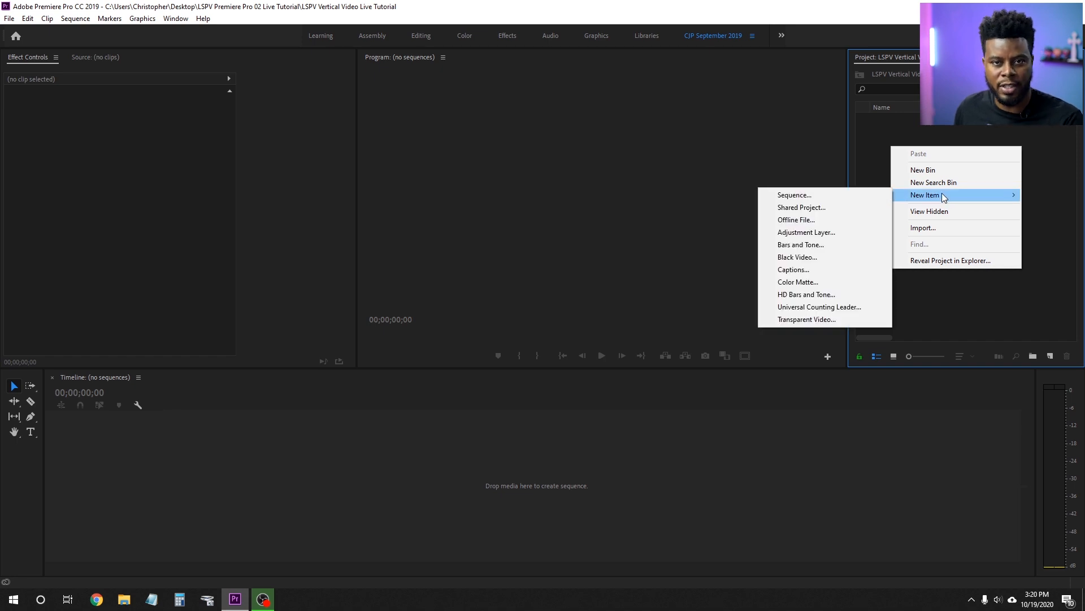
{"action": "left_click", "coordinate": [869, 197]}
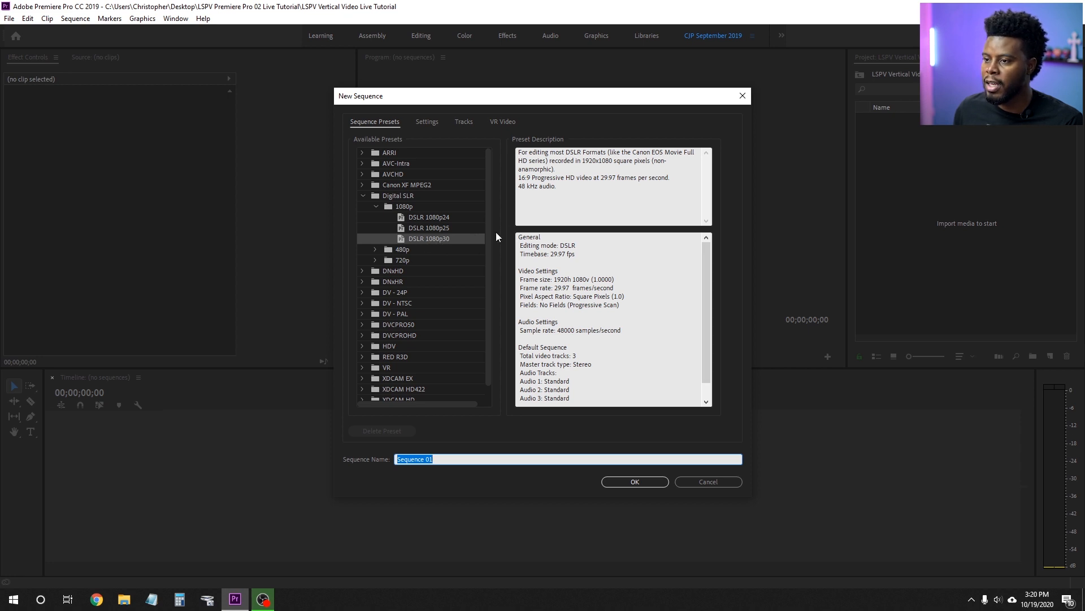
{"action": "left_click", "coordinate": [430, 123]}
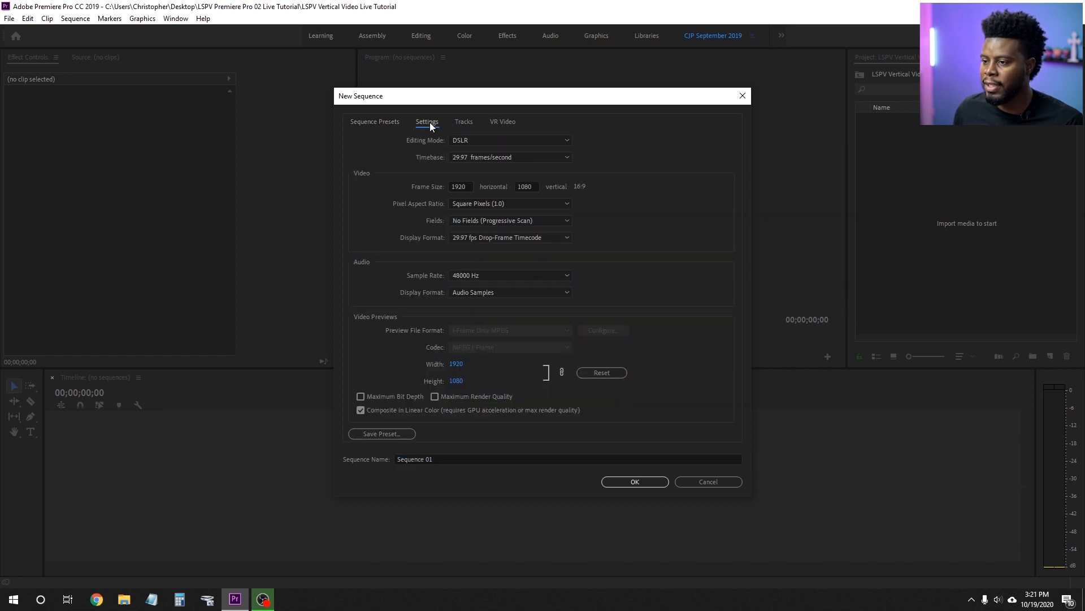
{"action": "left_click", "coordinate": [463, 186]}
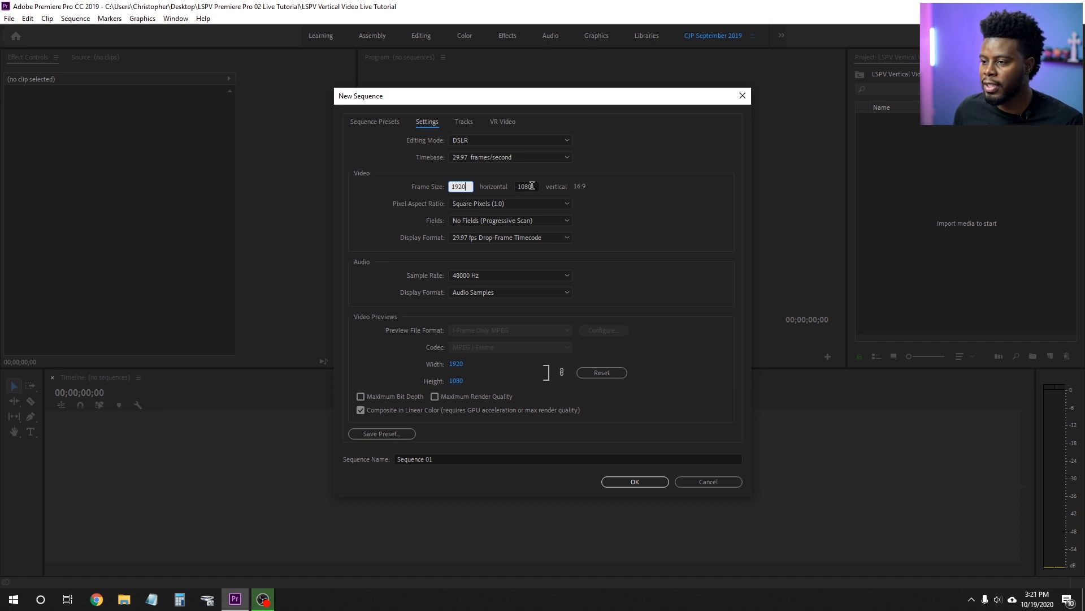
{"action": "left_click_drag", "start_coordinate": [468, 187], "coordinate": [436, 180]}
{"action": "type", "text": "1080"}
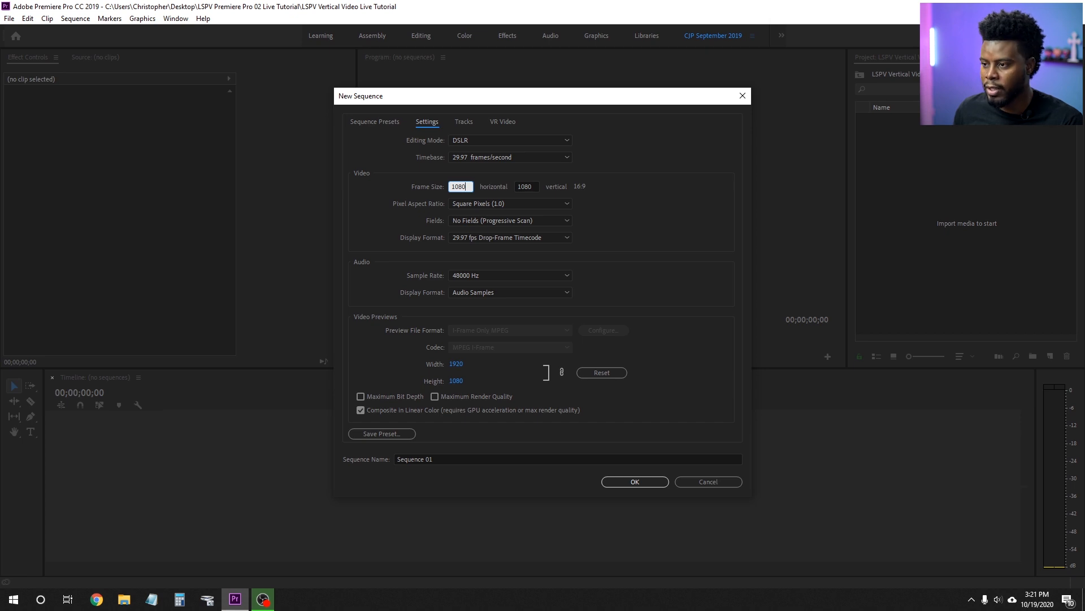
{"action": "key", "text": "Tab"}
{"action": "type", "text": "1920"}
{"action": "key", "text": "Tab"}
{"action": "left_click", "coordinate": [537, 187]}
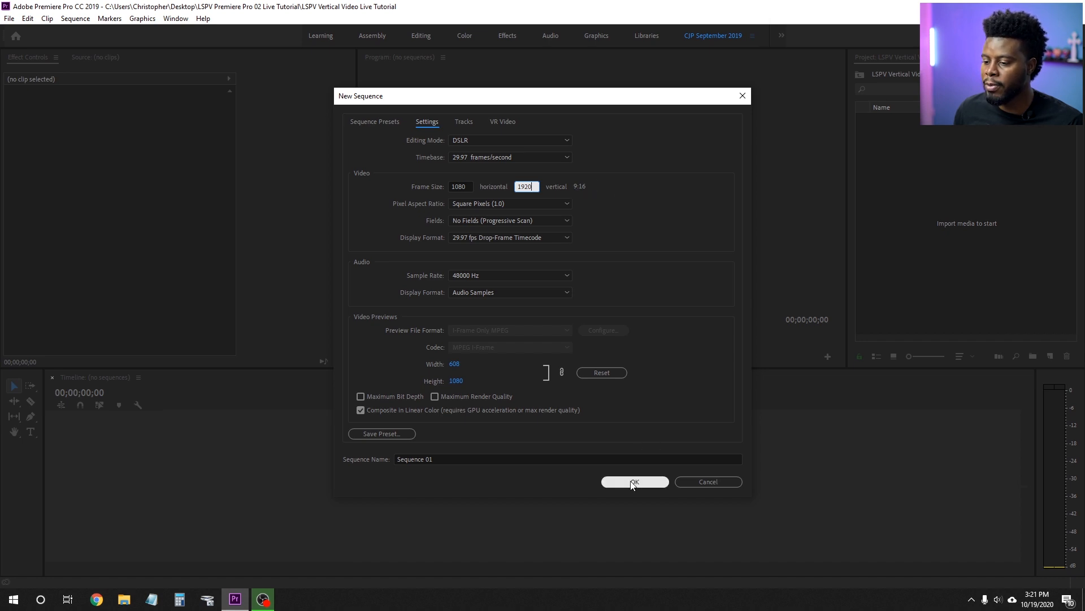
- Name the new sequence "Vertical Video Tutorial", create it and save the project
{"action": "left_click", "coordinate": [492, 459]}
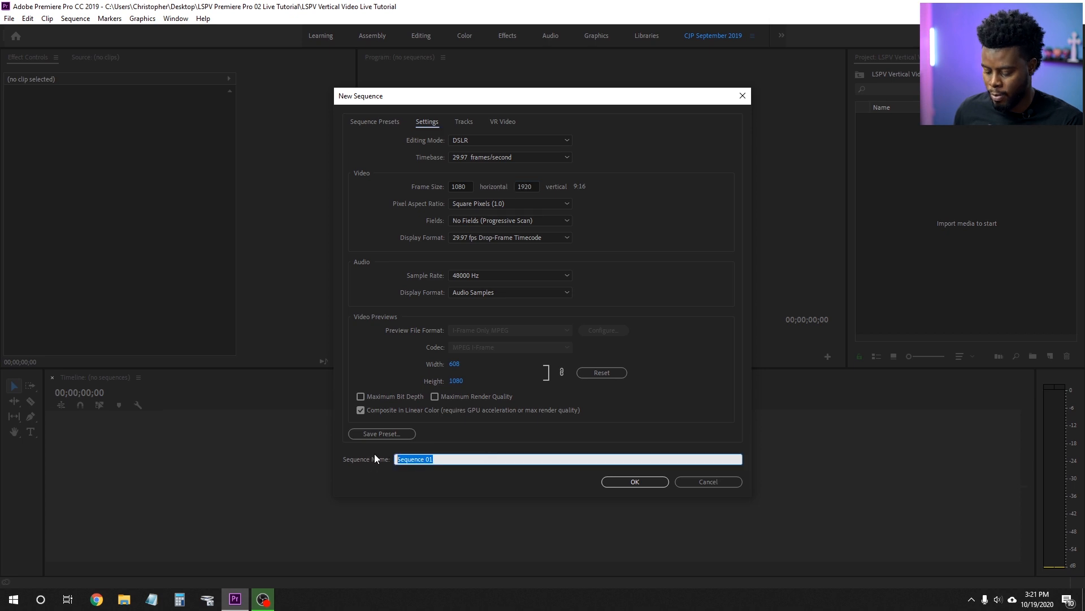
{"action": "key", "text": "BackSpace"}
{"action": "type", "text": "Vert"}
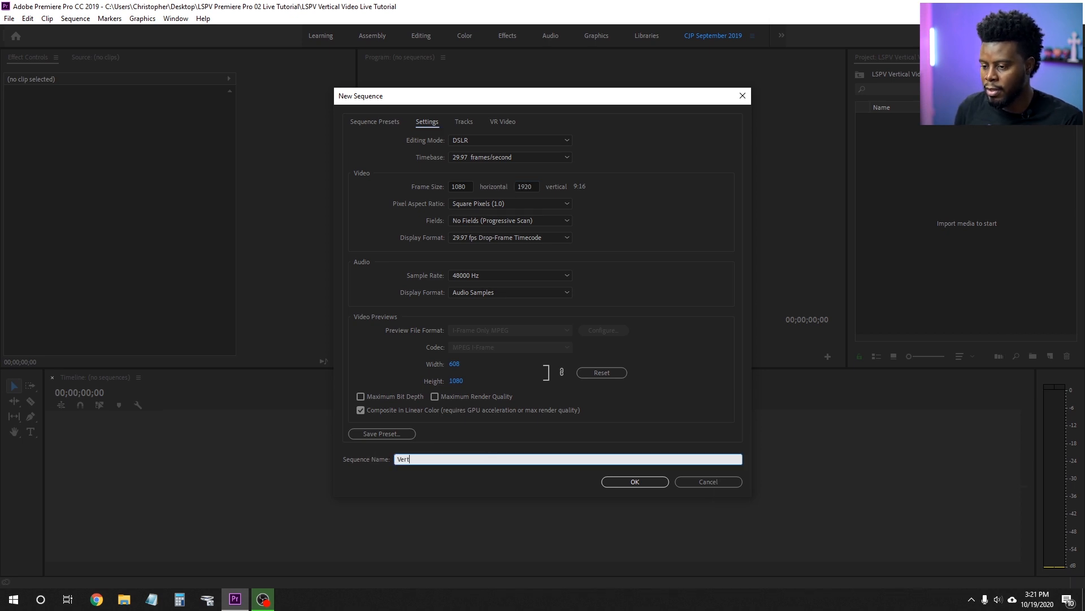
{"action": "type", "text": "ical Video Tutorial"}
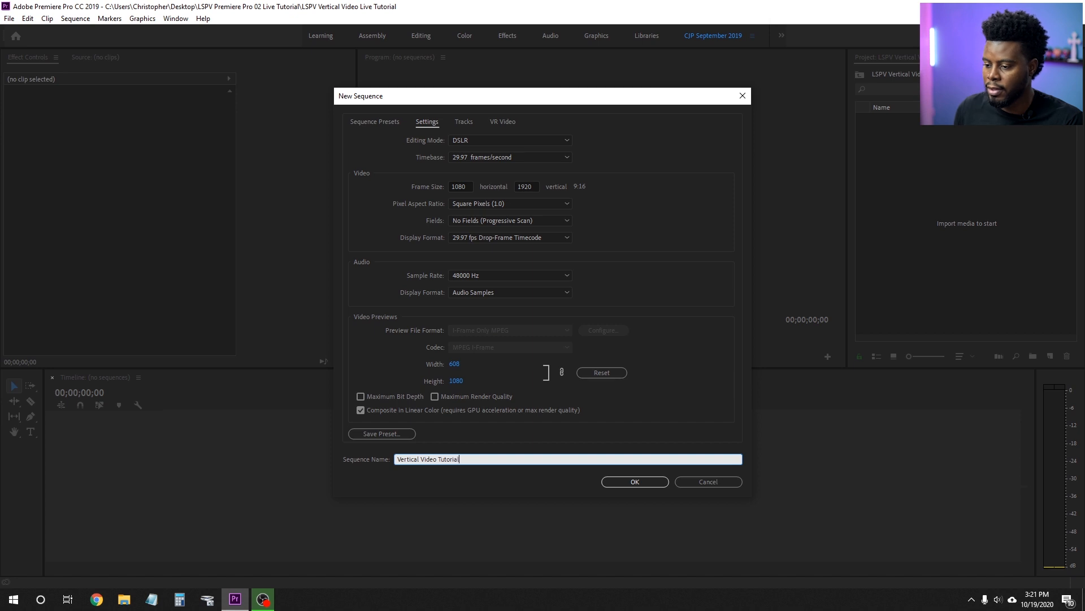
{"action": "left_click", "coordinate": [641, 482]}
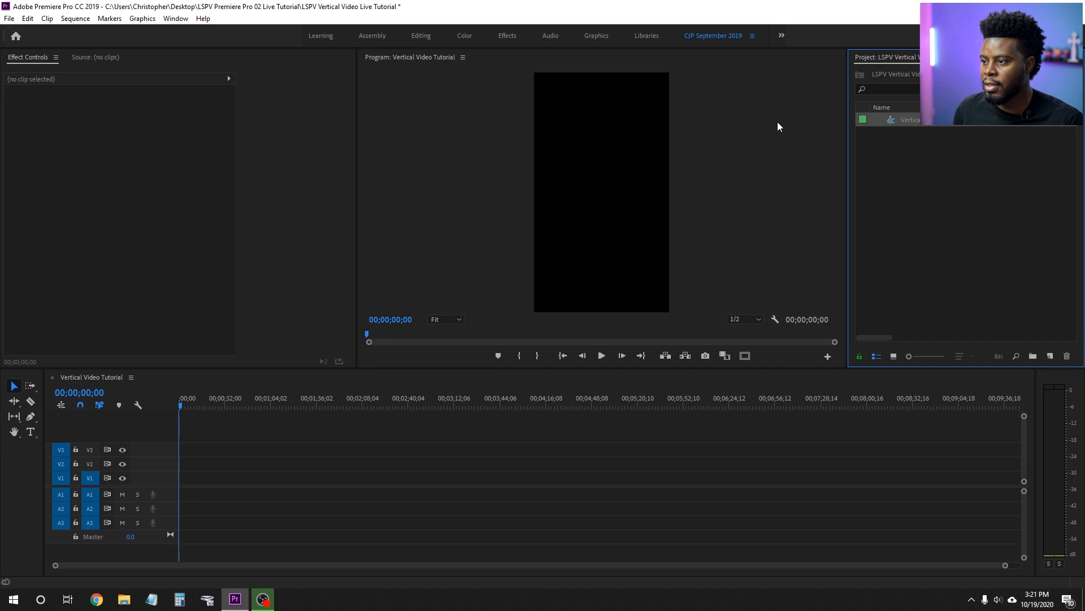
{"action": "key", "text": "ctrl+s"}
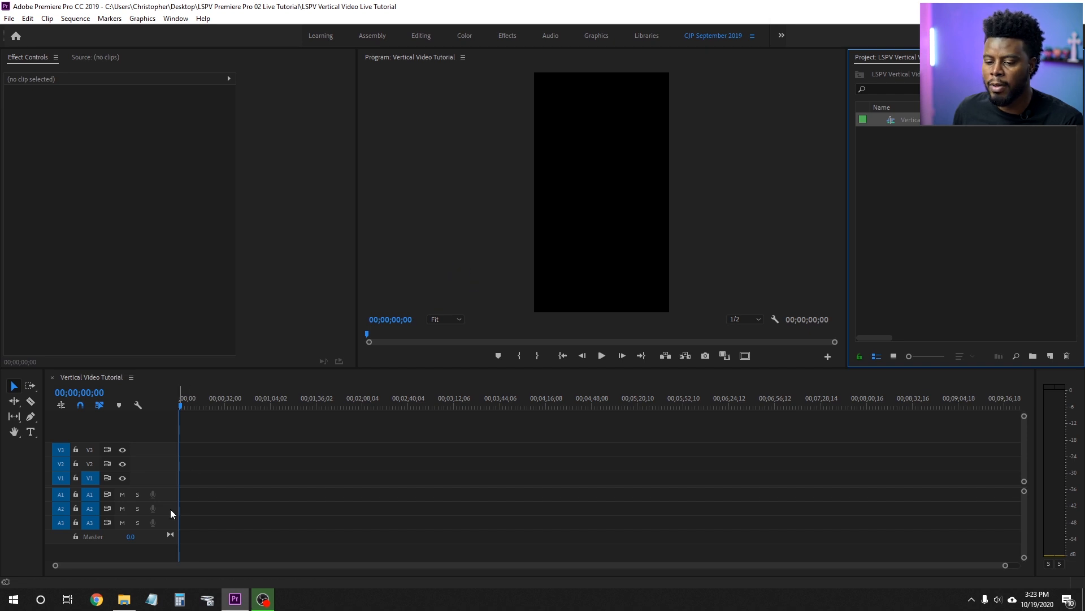
- Import "David Cutter Music - Hold Me" and "LSPV 030 Demo (Edited)" from the LSPV Premiere Pro 02 Live Tutorial folder, and save the project
{"action": "left_click", "coordinate": [130, 598]}
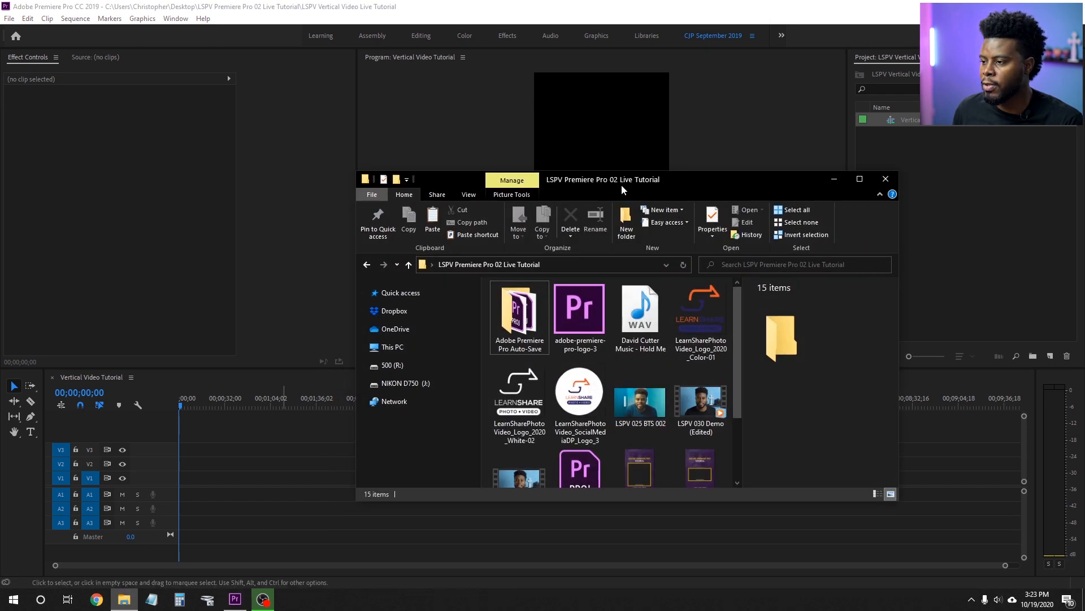
{"action": "left_click_drag", "start_coordinate": [616, 195], "coordinate": [420, 154]}
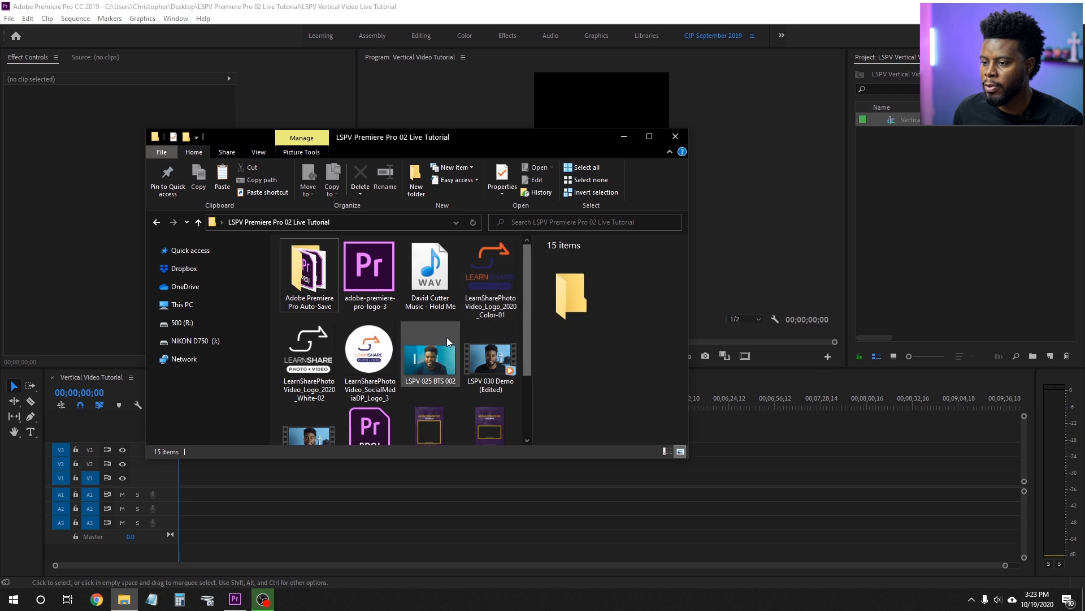
{"action": "left_click", "coordinate": [427, 286]}
{"action": "left_click_drag", "start_coordinate": [531, 300], "coordinate": [531, 321]}
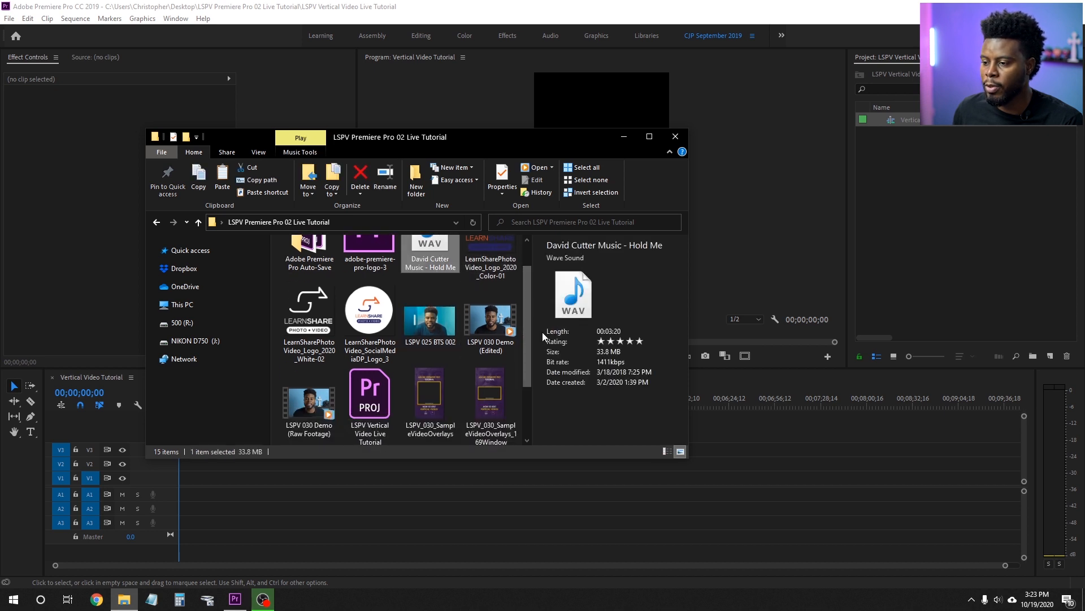
{"action": "left_click", "coordinate": [493, 327], "text": "ctrl"}
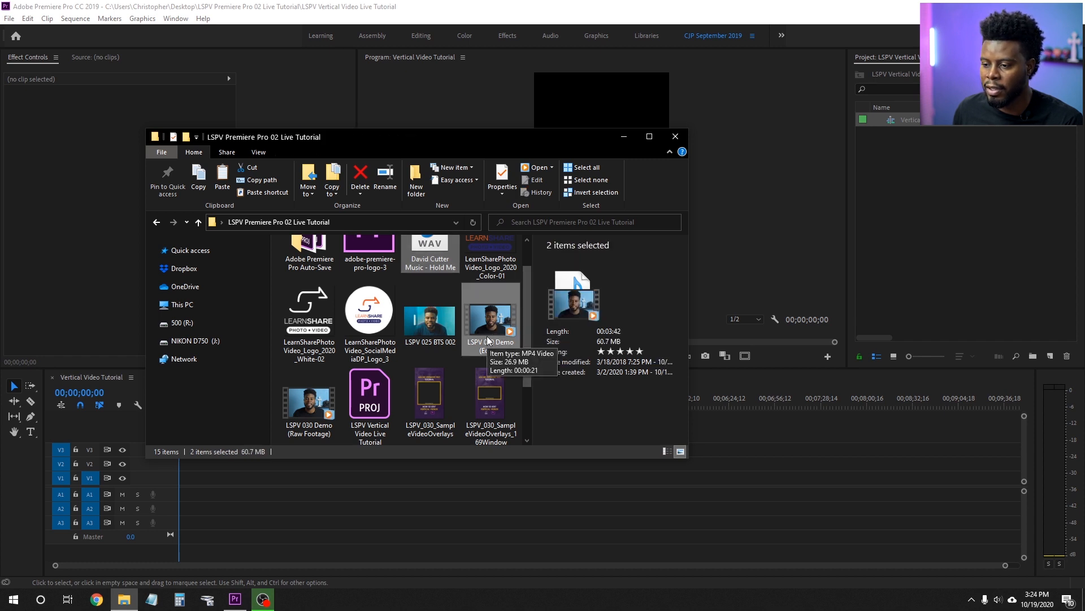
{"action": "scroll", "coordinate": [475, 334], "scroll_direction": "up", "scroll_amount": 1}
{"action": "left_click_drag", "start_coordinate": [424, 285], "coordinate": [929, 201]}
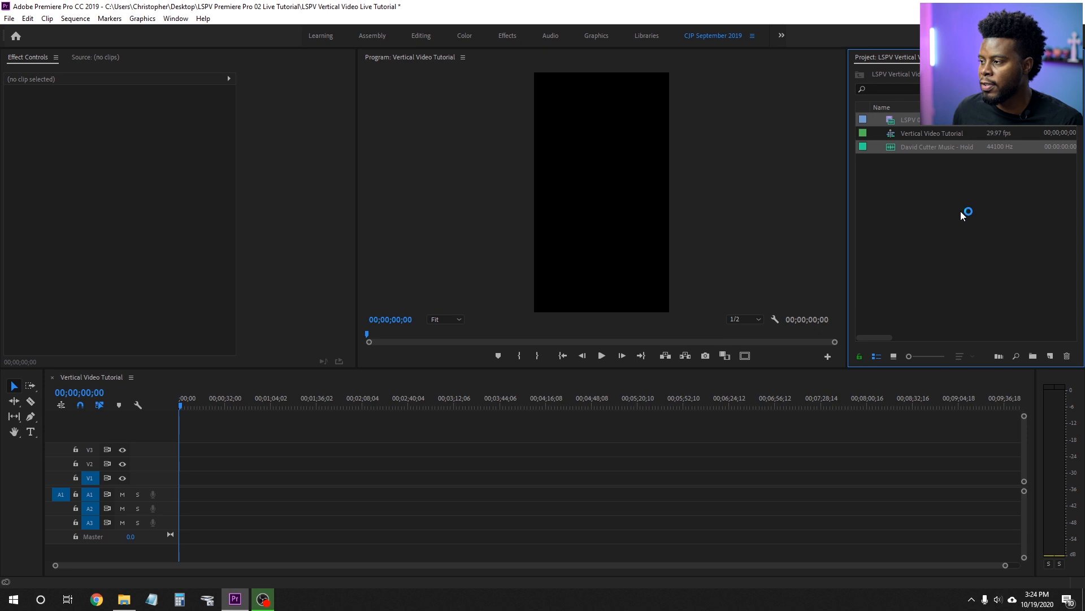
{"action": "right_click", "coordinate": [914, 188]}
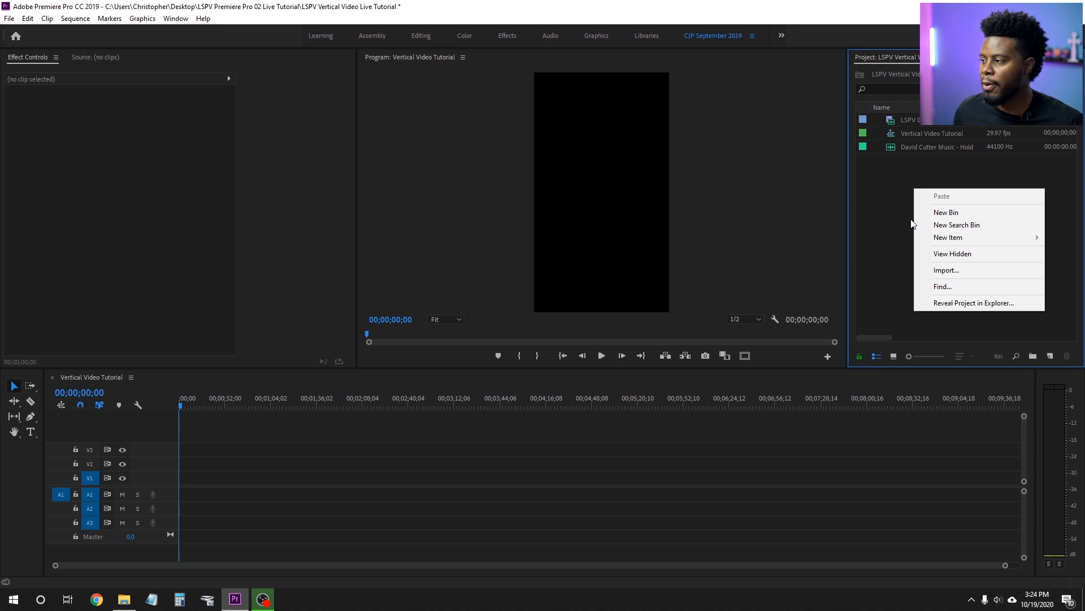
{"action": "left_click", "coordinate": [904, 189]}
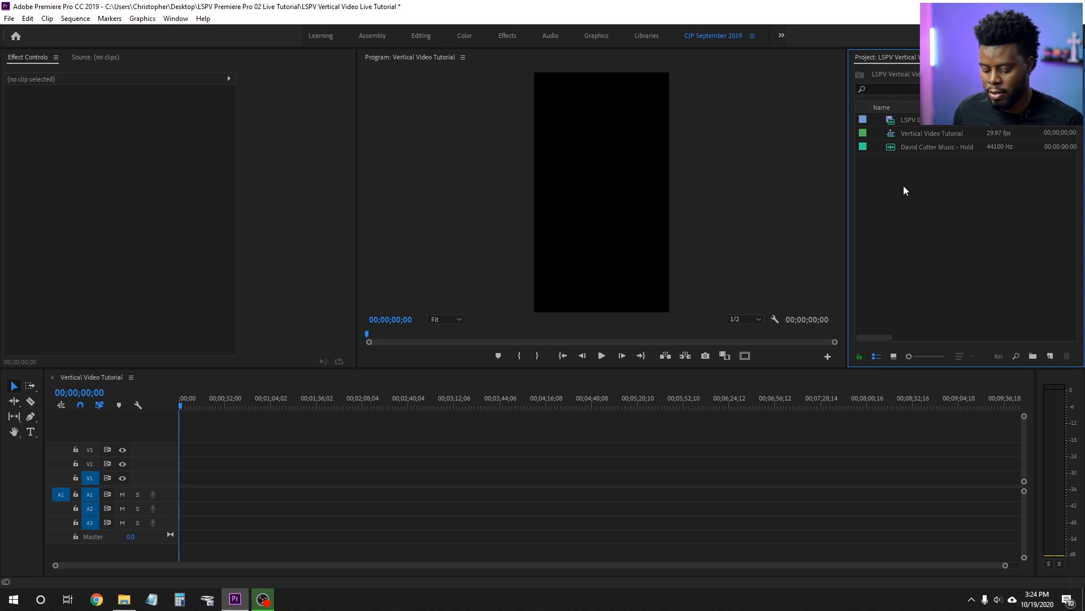
{"action": "key", "text": "ctrl+s"}
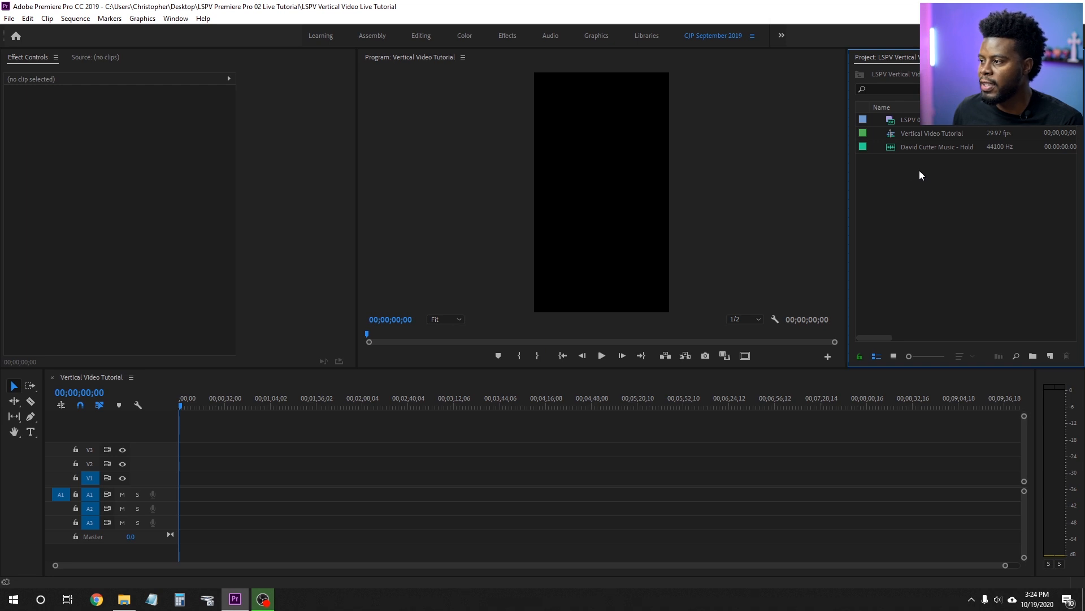
- Add the LSPV 030 Demo (Edited) clip to the start of the vertical sequence and return the playhead to 00;00;00;00
{"action": "left_click", "coordinate": [930, 122]}
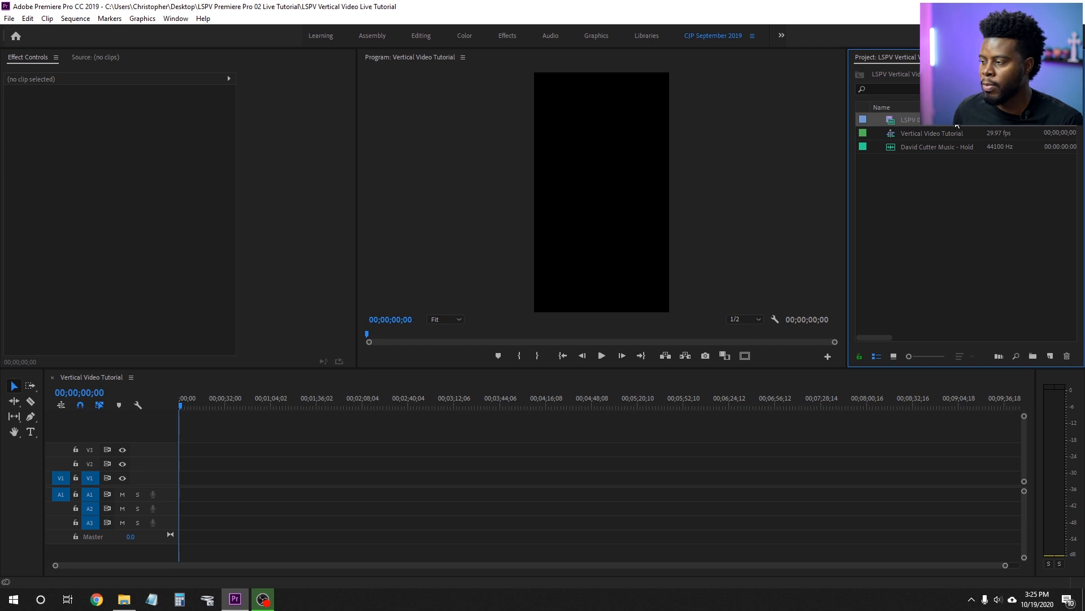
{"action": "left_click_drag", "start_coordinate": [902, 126], "coordinate": [600, 190]}
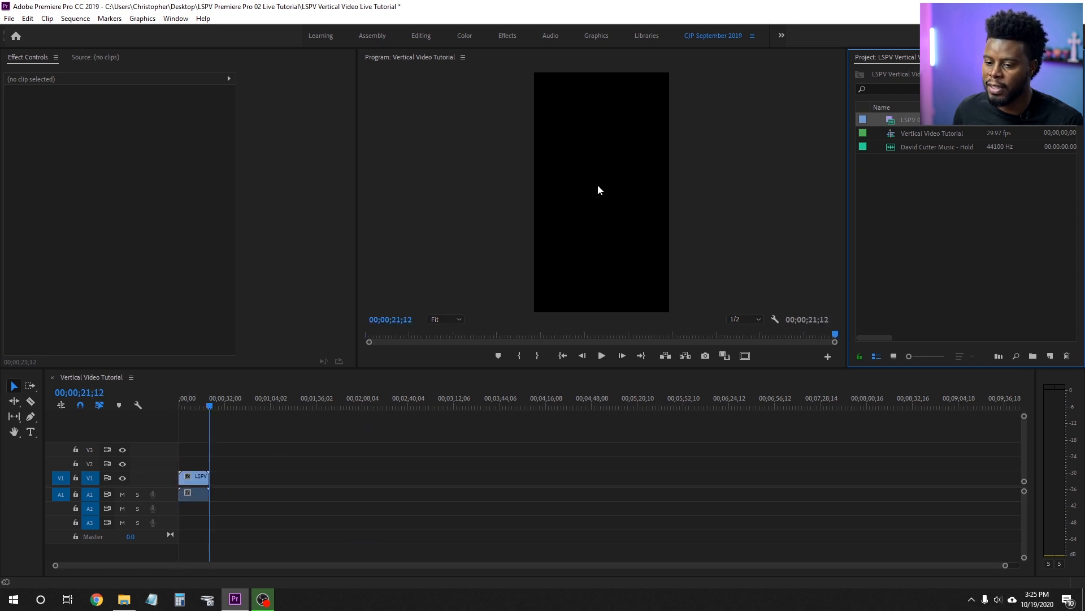
{"action": "left_click", "coordinate": [195, 406]}
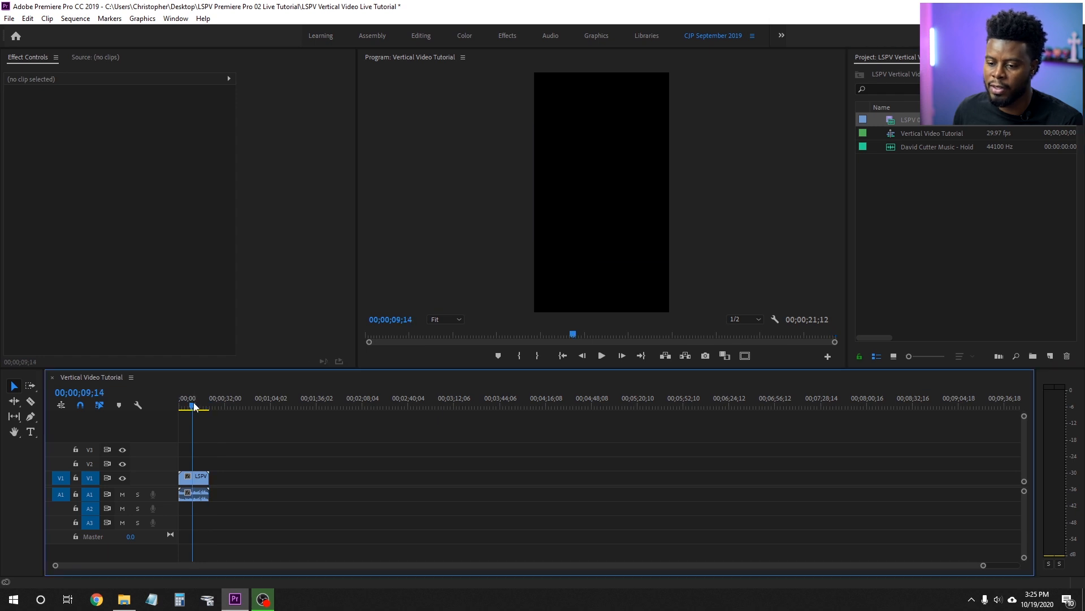
{"action": "left_click_drag", "start_coordinate": [194, 406], "coordinate": [179, 406]}
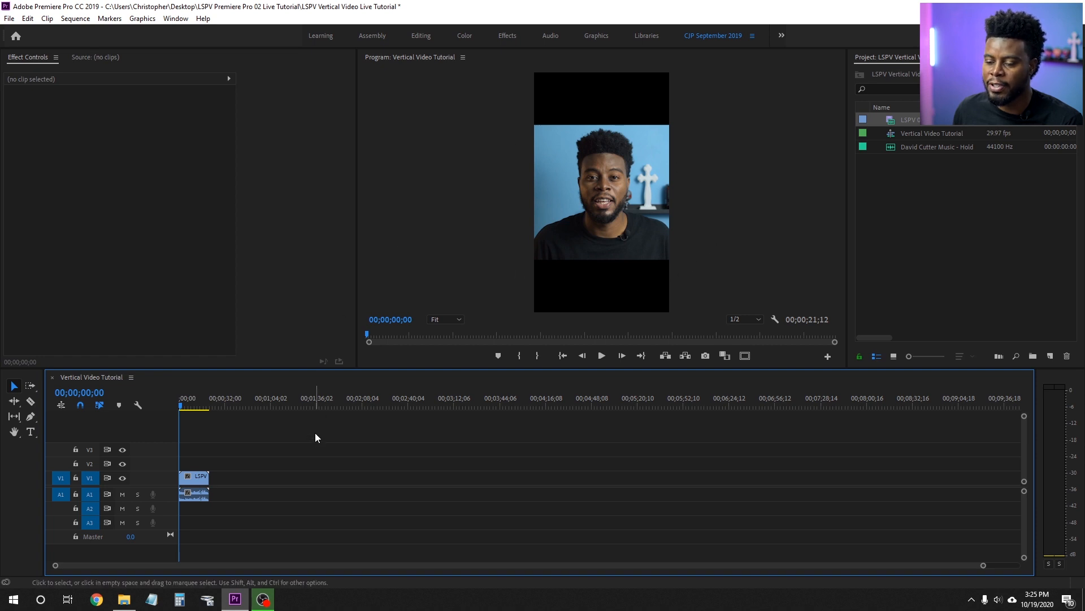
- Fit the whole sequence in the timeline view and apply Set to Frame Size to the demo clip
{"action": "left_click", "coordinate": [201, 479]}
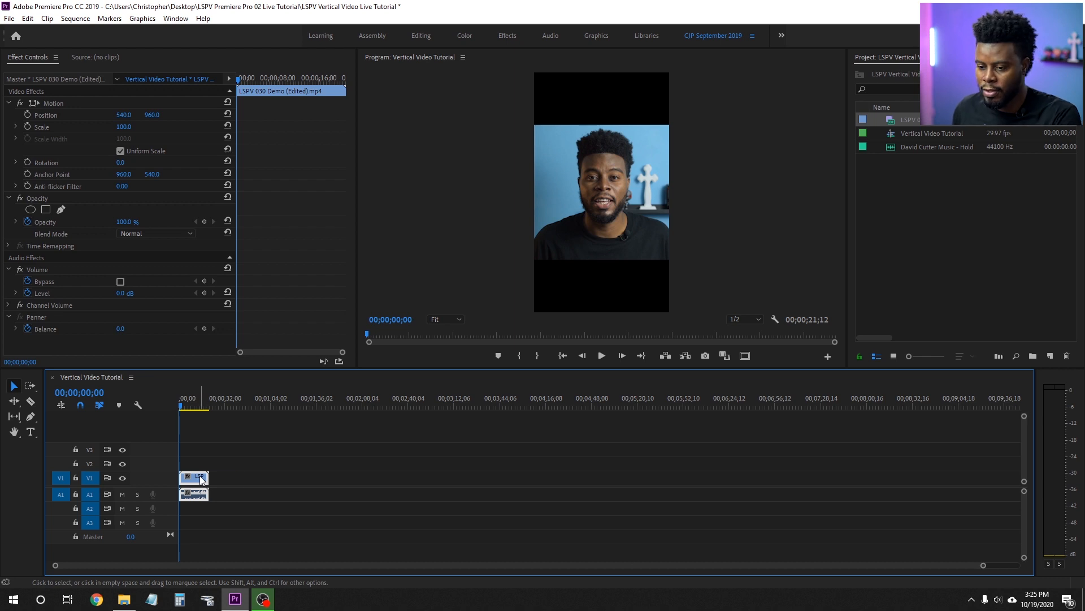
{"action": "key", "text": "backslash"}
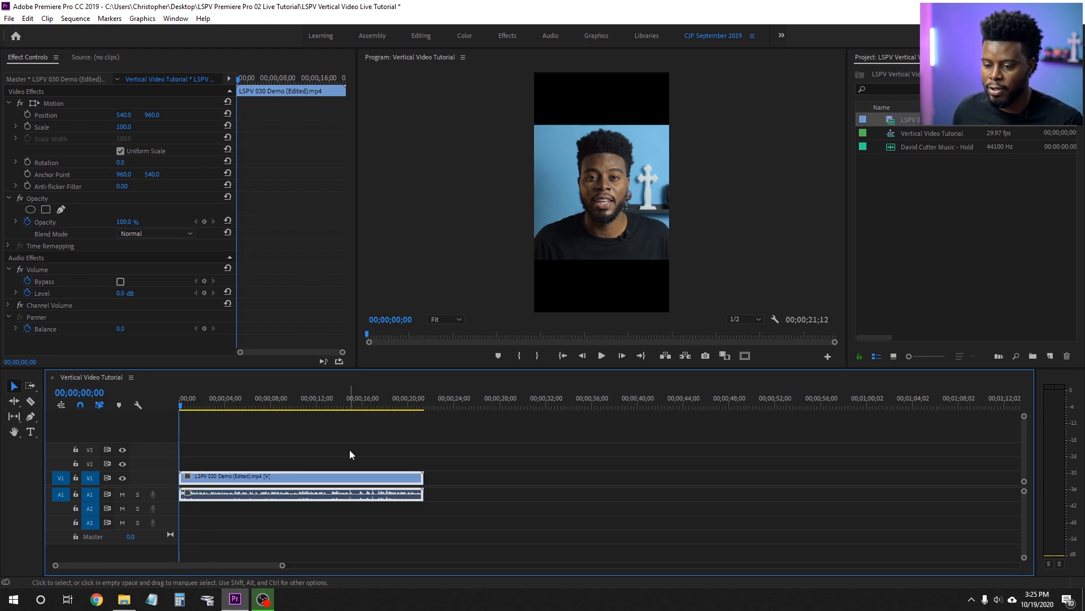
{"action": "right_click", "coordinate": [295, 475]}
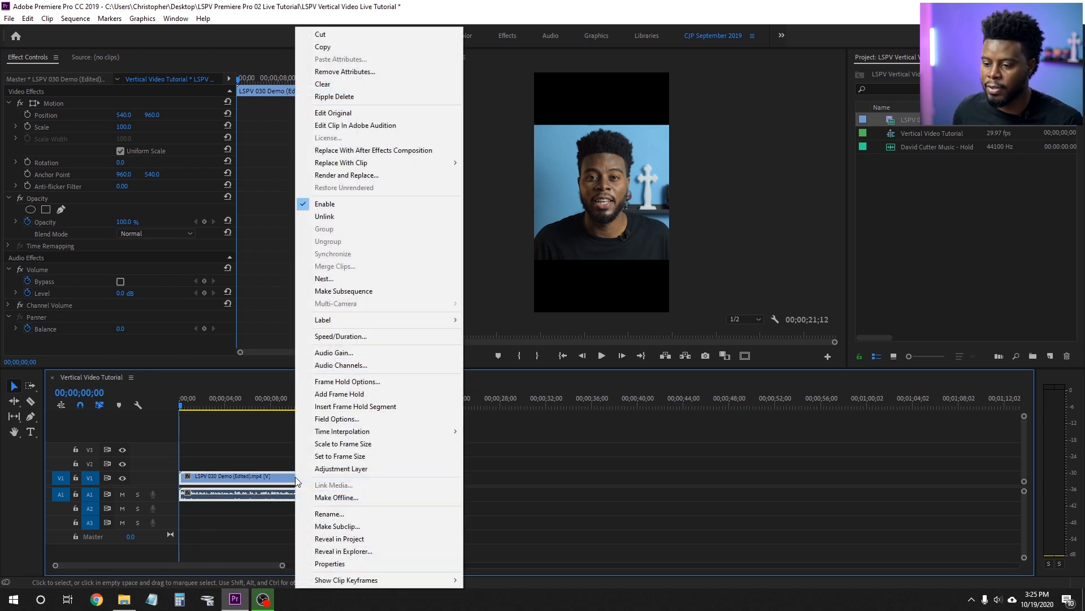
{"action": "left_click", "coordinate": [381, 455]}
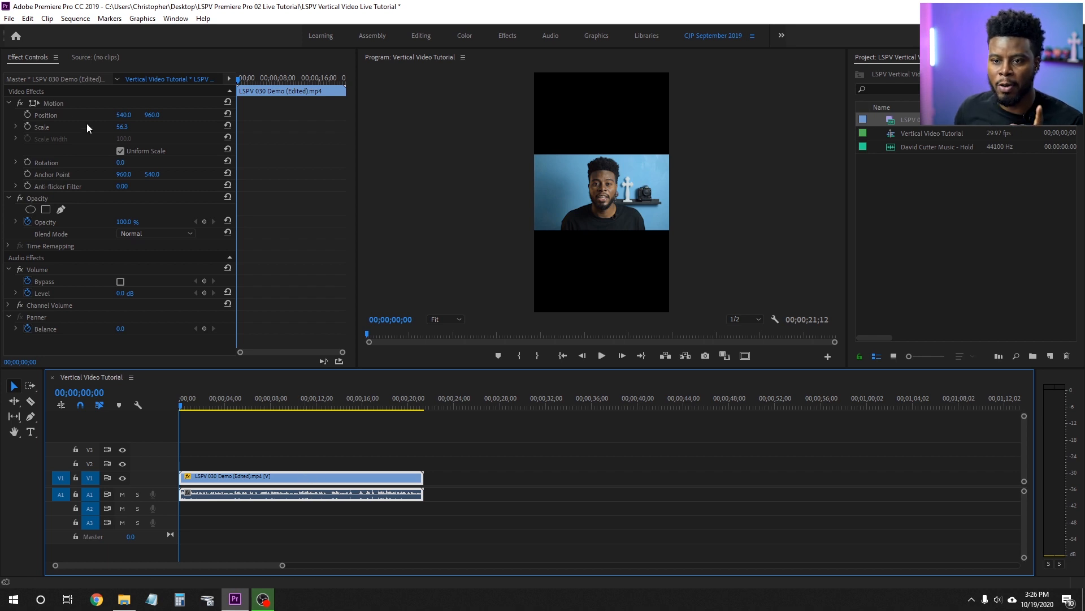
- Scale the demo clip to 180.3 to fill the vertical frame, set its horizontal position to 509 and save the project
{"action": "left_click", "coordinate": [65, 103]}
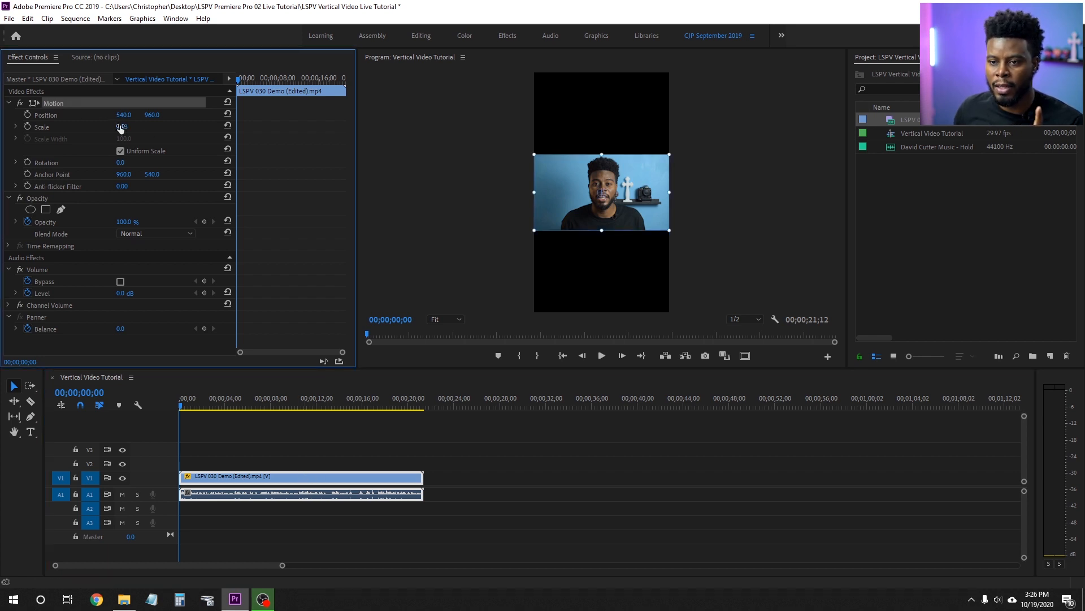
{"action": "left_click_drag", "start_coordinate": [122, 127], "coordinate": [193, 127]}
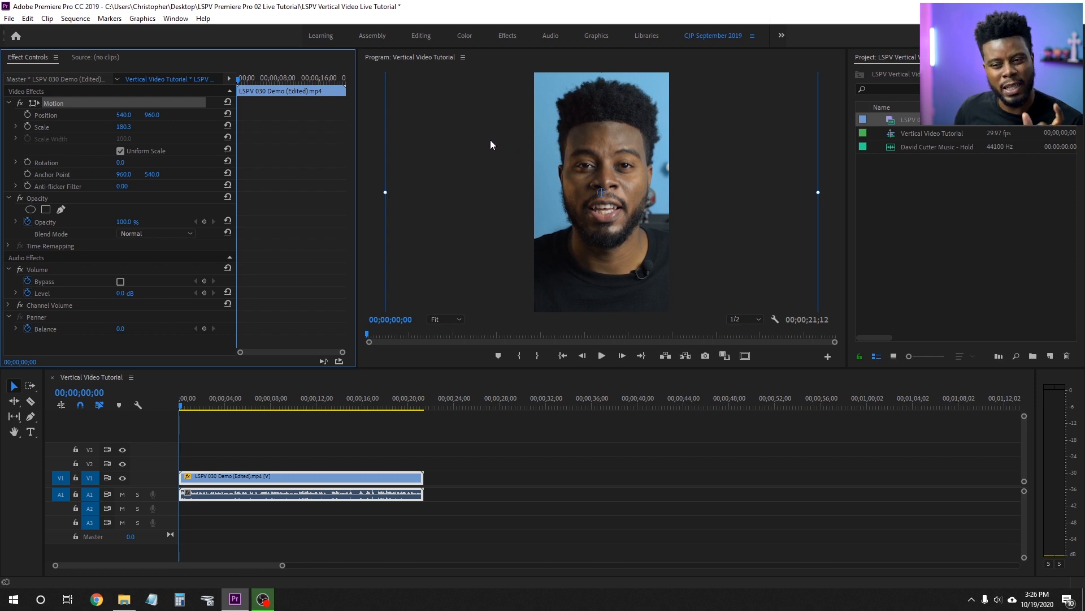
{"action": "left_click", "coordinate": [103, 114]}
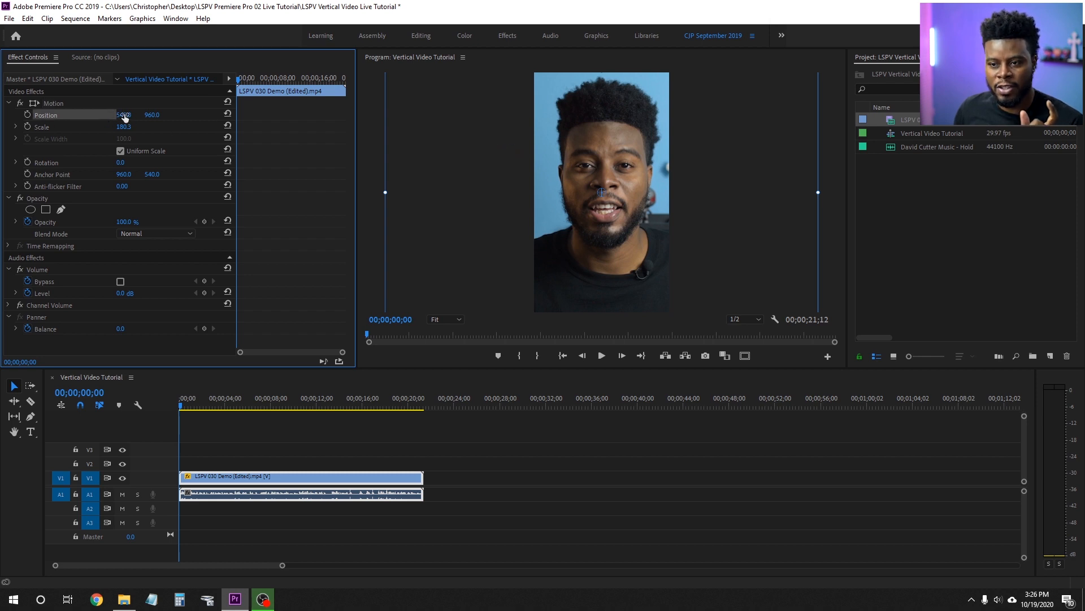
{"action": "mouse_move", "coordinate": [123, 115]}
{"action": "left_mouse_down"}
{"action": "mouse_move", "coordinate": [97, 114]}
{"action": "mouse_move", "coordinate": [106, 115]}
{"action": "left_mouse_up"}
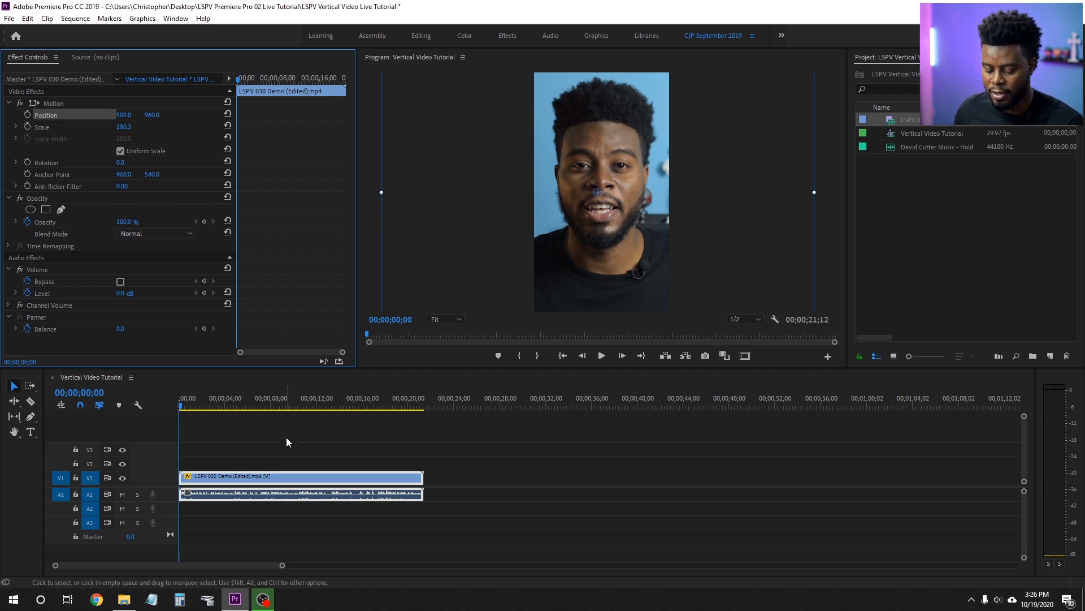
{"action": "key", "text": "ctrl+s"}
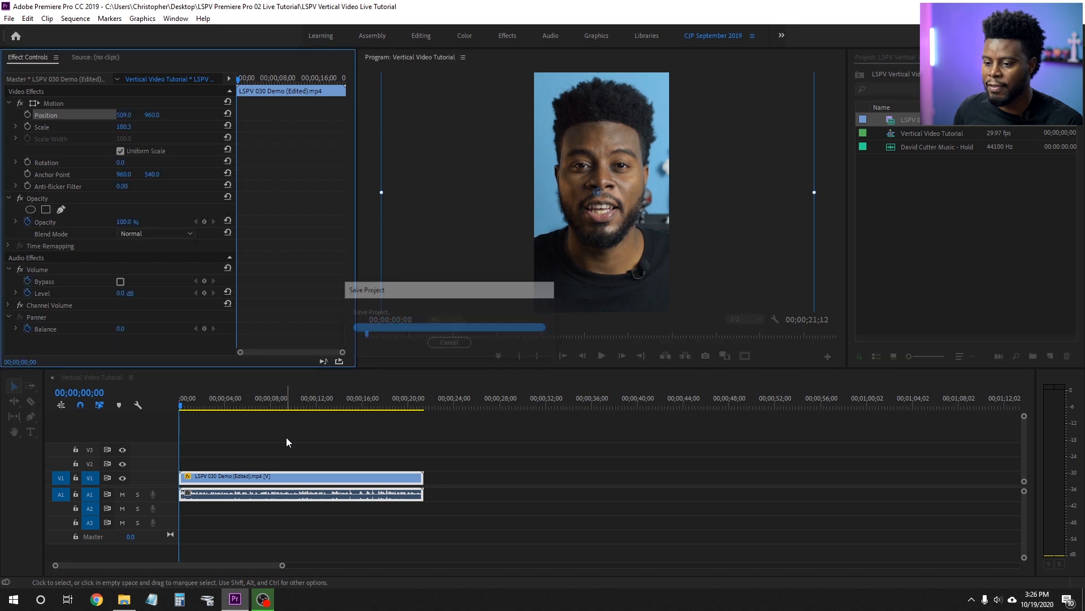
- Play the sequence to 00;00;13;01, add a text layer there and move it to the lower centre of the frame
{"action": "left_click", "coordinate": [188, 414]}
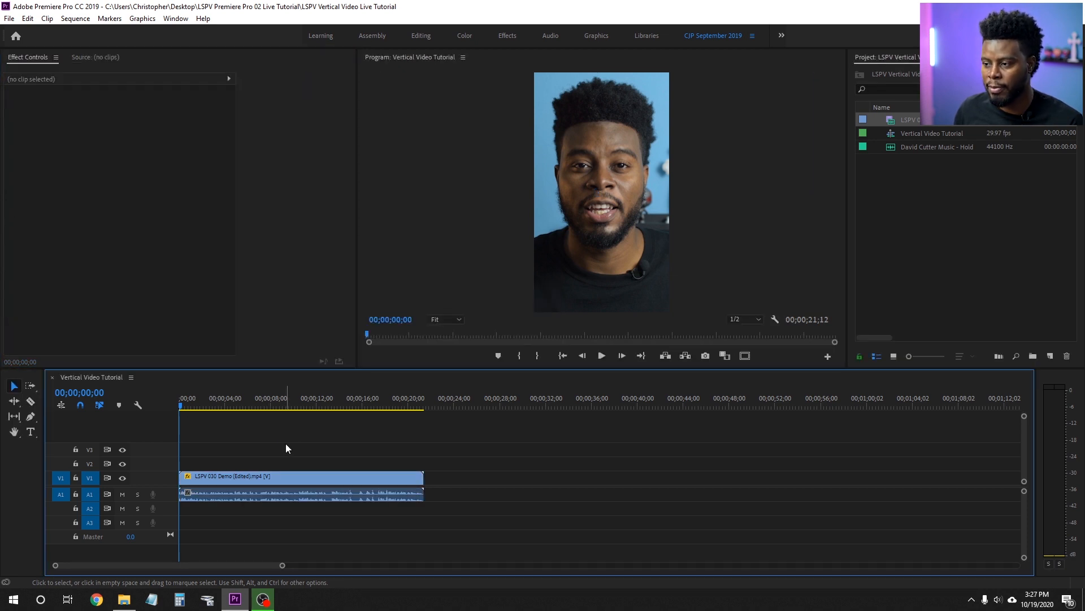
{"action": "key", "text": "space"}
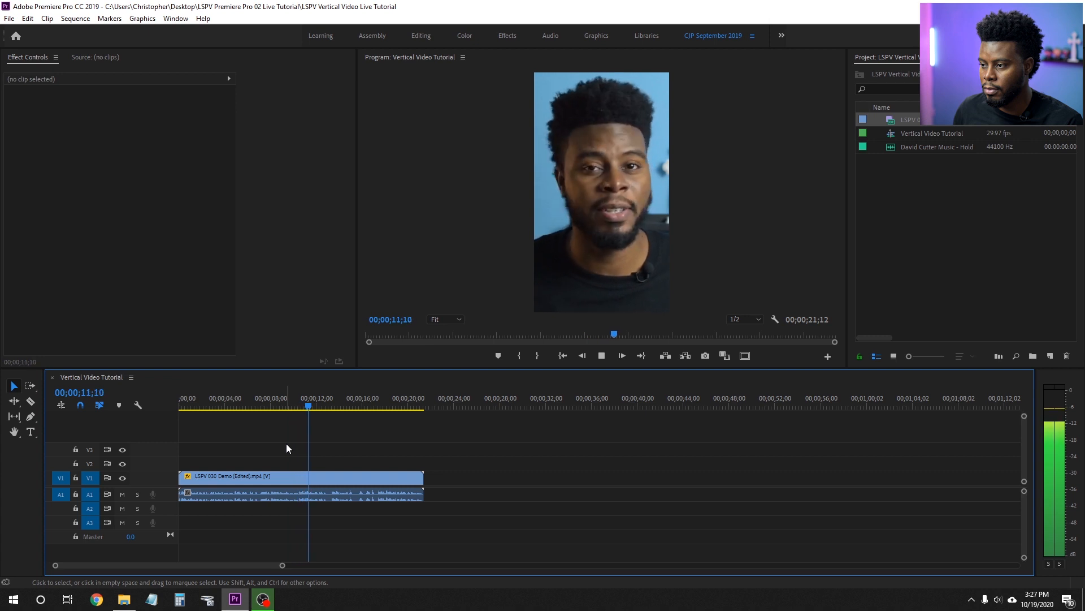
{"action": "key", "text": "space"}
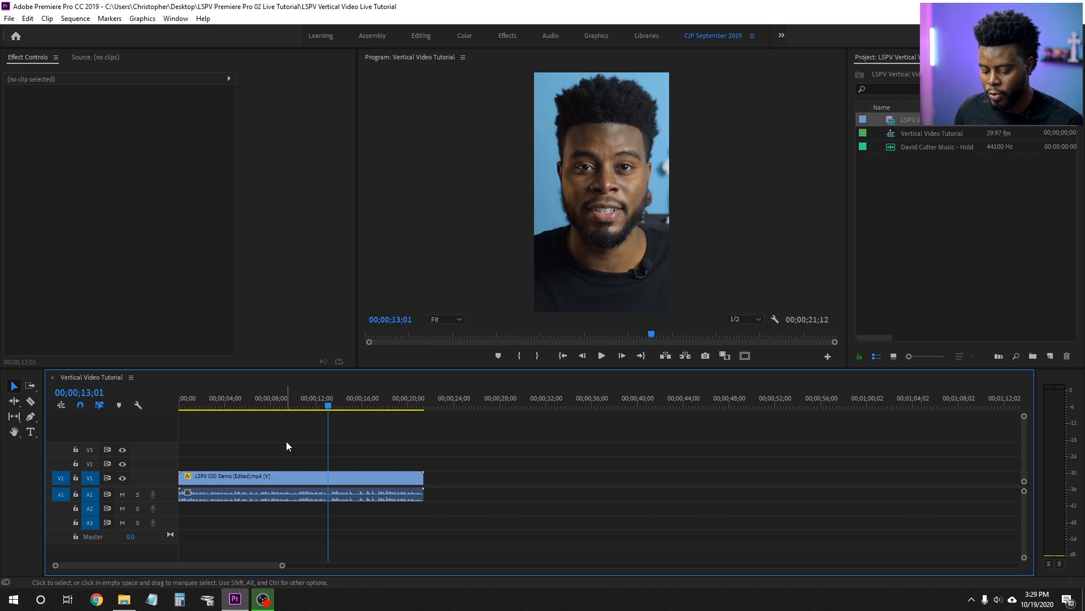
{"action": "key", "text": "ctrl+t"}
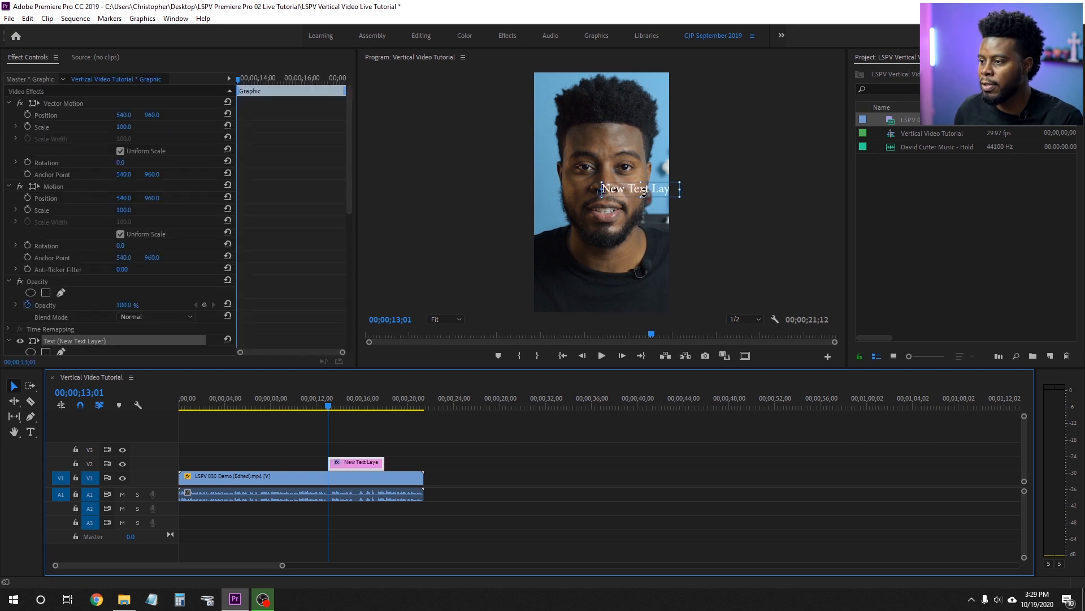
{"action": "left_click_drag", "start_coordinate": [646, 191], "coordinate": [610, 284]}
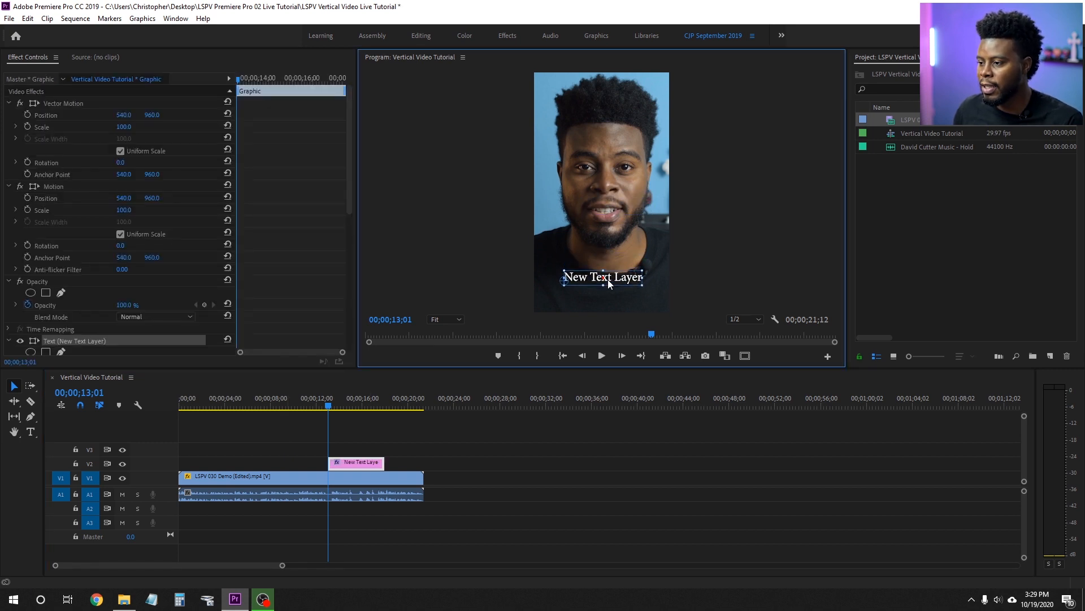
- Replace the new text layer's placeholder with "ADOBE PREMIERE PRO"
{"action": "double_click", "coordinate": [608, 277]}
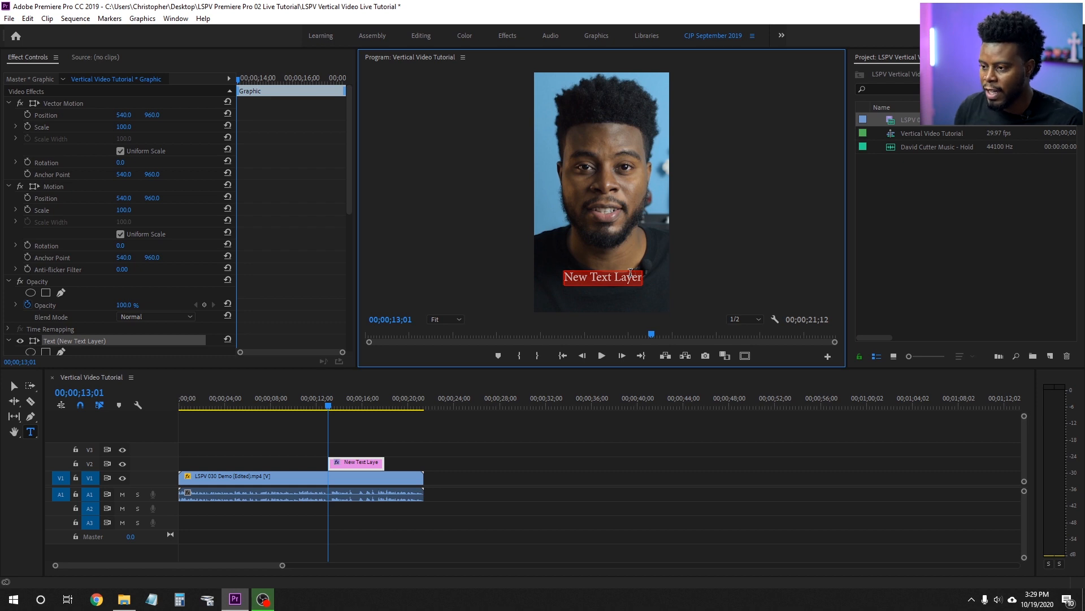
{"action": "type", "text": "LEAR"}
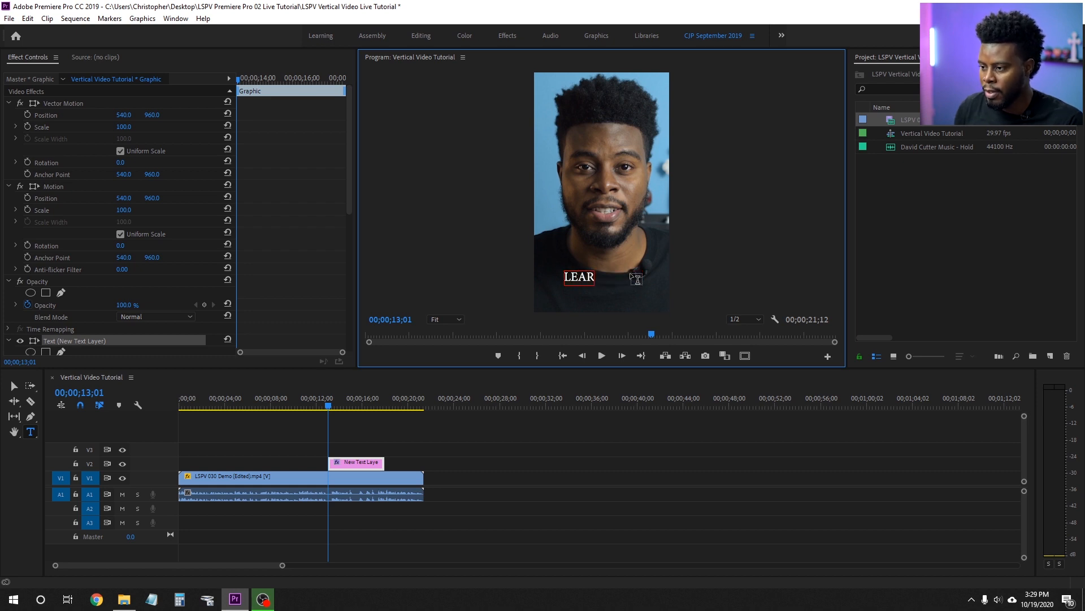
{"action": "key", "text": "BackSpace"}
{"action": "key", "text": "BackSpace"}
{"action": "key", "text": "BackSpace"}
{"action": "key", "text": "BackSpace"}
{"action": "type", "text": "ADOBE PR"}
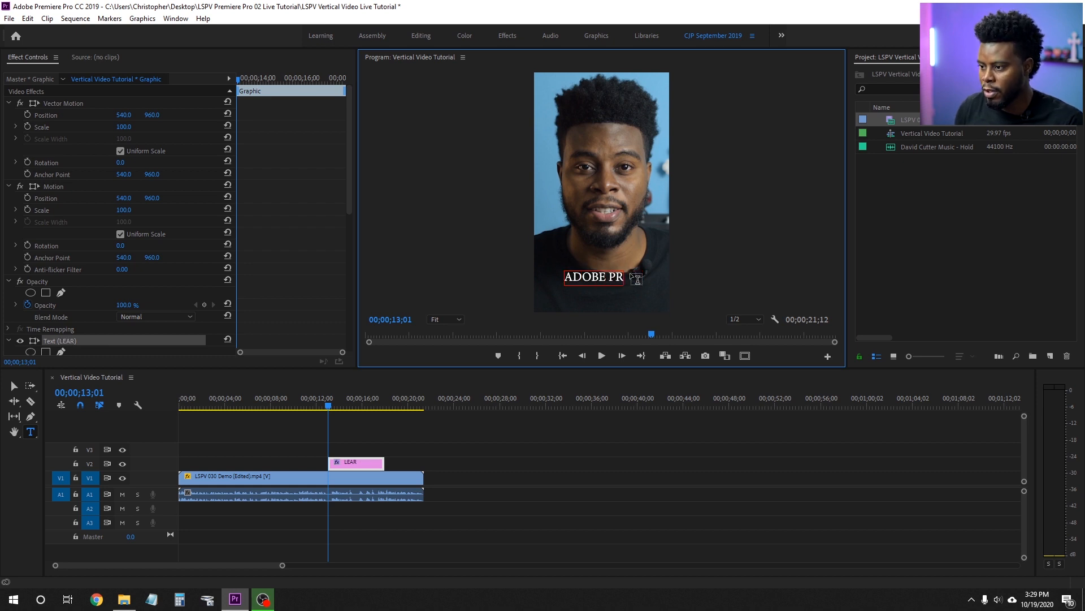
{"action": "type", "text": "EMIERE"}
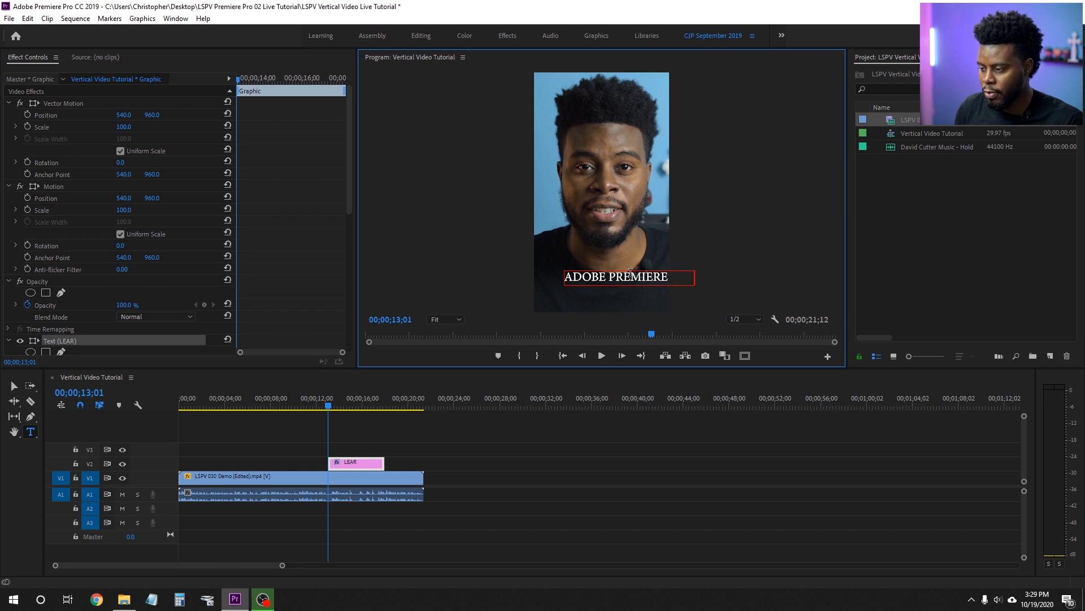
- Set the whole title's font size to 69 and centre-align its text
{"action": "key", "text": "ctrl+a"}
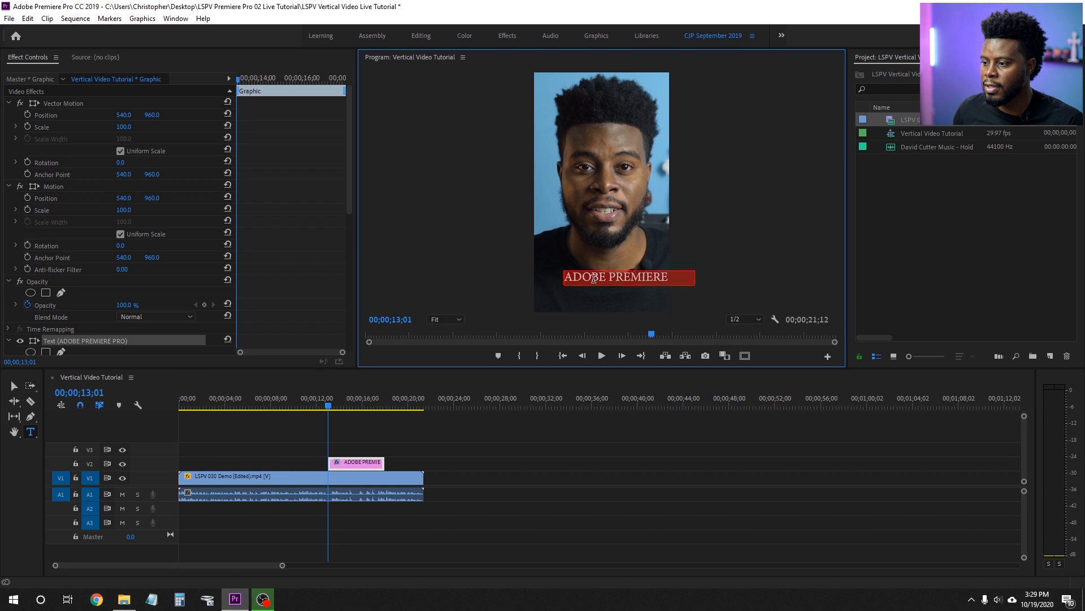
{"action": "scroll", "coordinate": [248, 224], "scroll_direction": "down", "scroll_amount": 2}
{"action": "scroll", "coordinate": [248, 225], "scroll_direction": "down", "scroll_amount": 5}
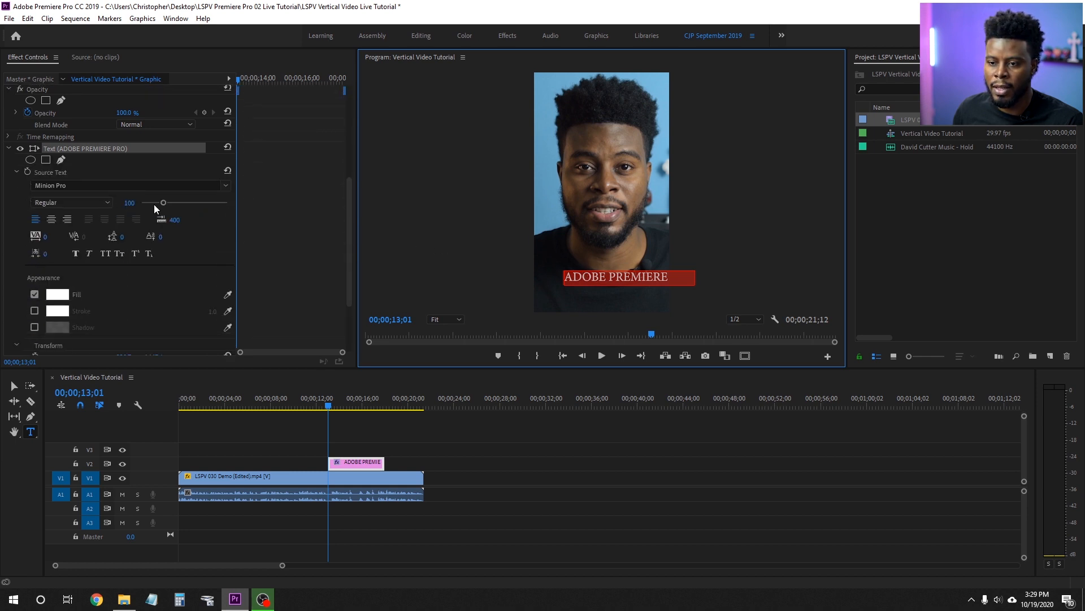
{"action": "left_click_drag", "start_coordinate": [162, 205], "coordinate": [155, 204]}
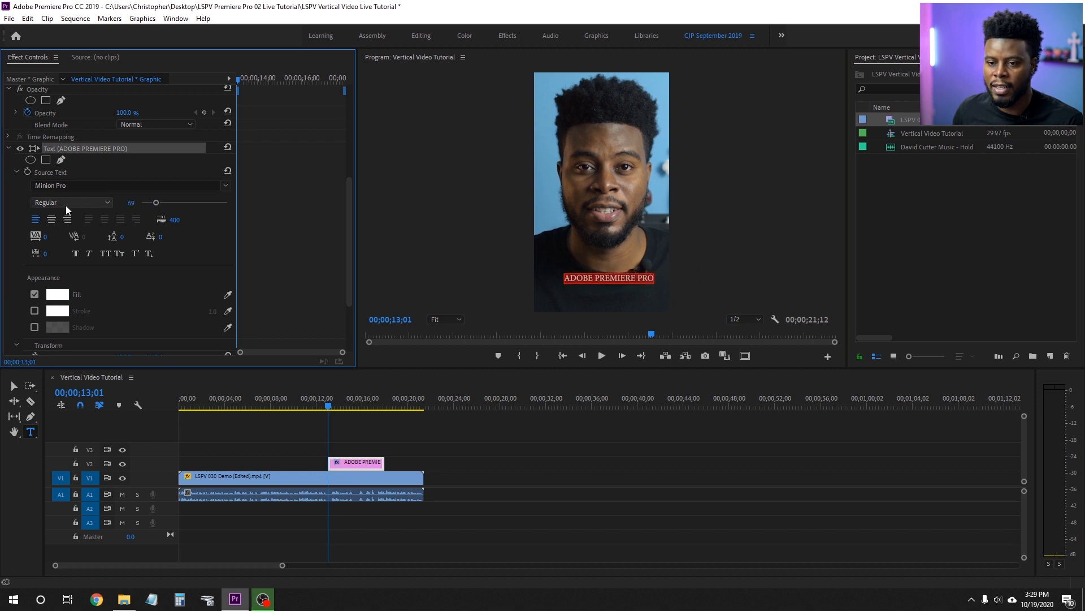
{"action": "left_click", "coordinate": [52, 220]}
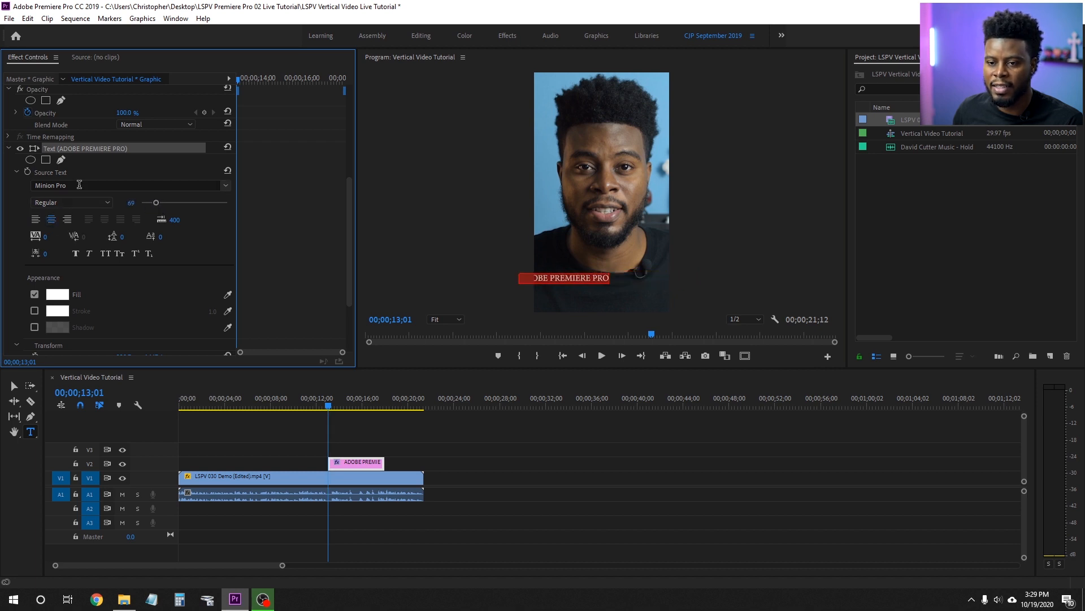
- Change the title's font to Bergen Text Bold Italic
{"action": "left_click", "coordinate": [65, 186]}
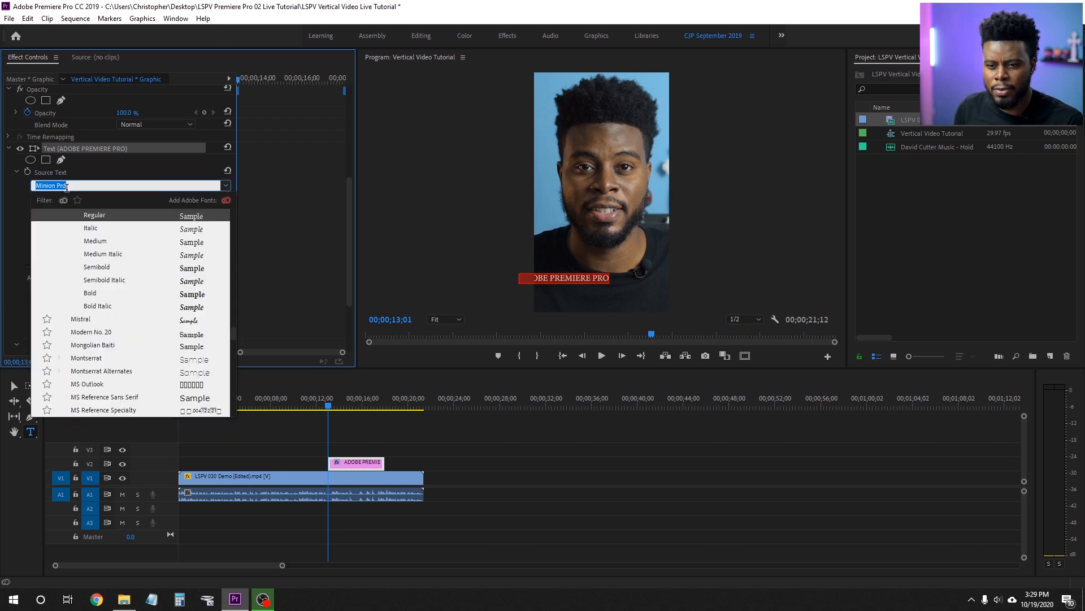
{"action": "type", "text": "bergen"}
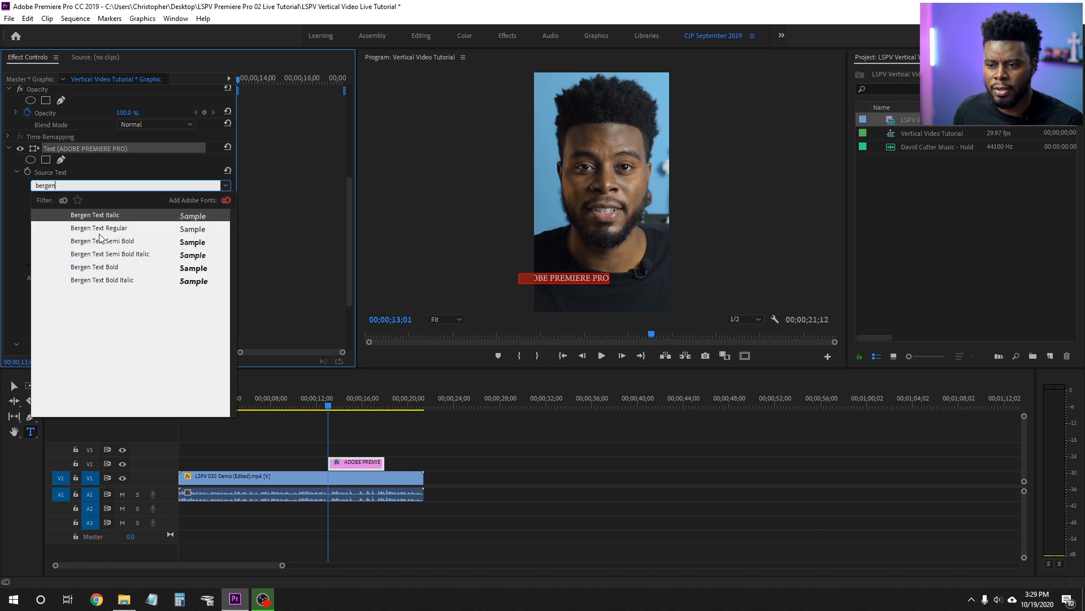
{"action": "left_click", "coordinate": [111, 279]}
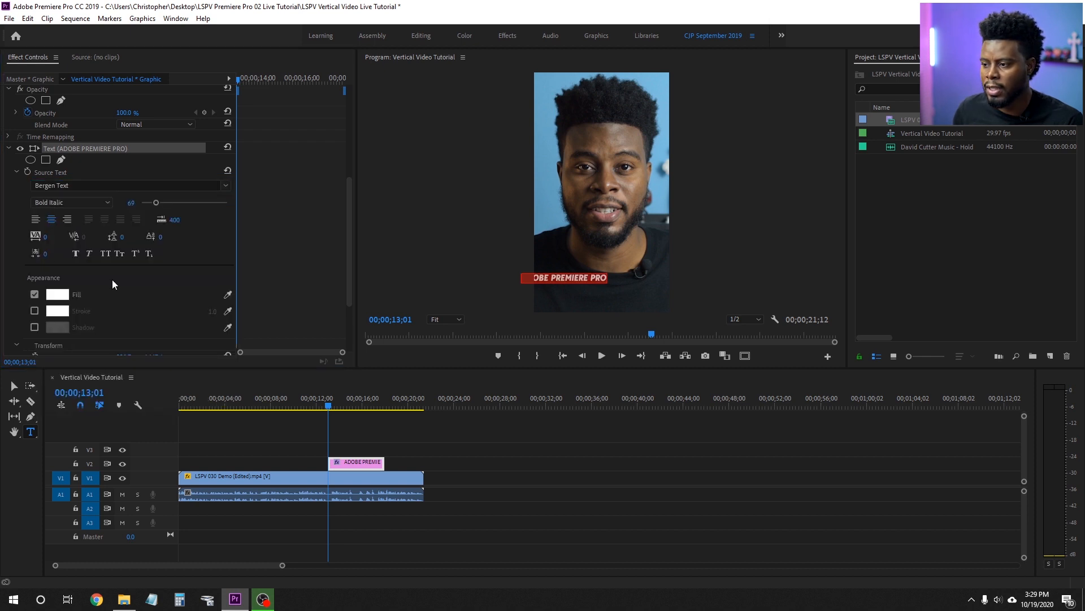
- Set the title's tracking to 100 and centre it horizontally near the bottom edge of the frame
{"action": "left_click", "coordinate": [48, 237]}
{"action": "type", "text": "100"}
{"action": "key", "text": "Return"}
{"action": "key", "text": "Escape"}
{"action": "left_click_drag", "start_coordinate": [582, 281], "coordinate": [620, 296]}
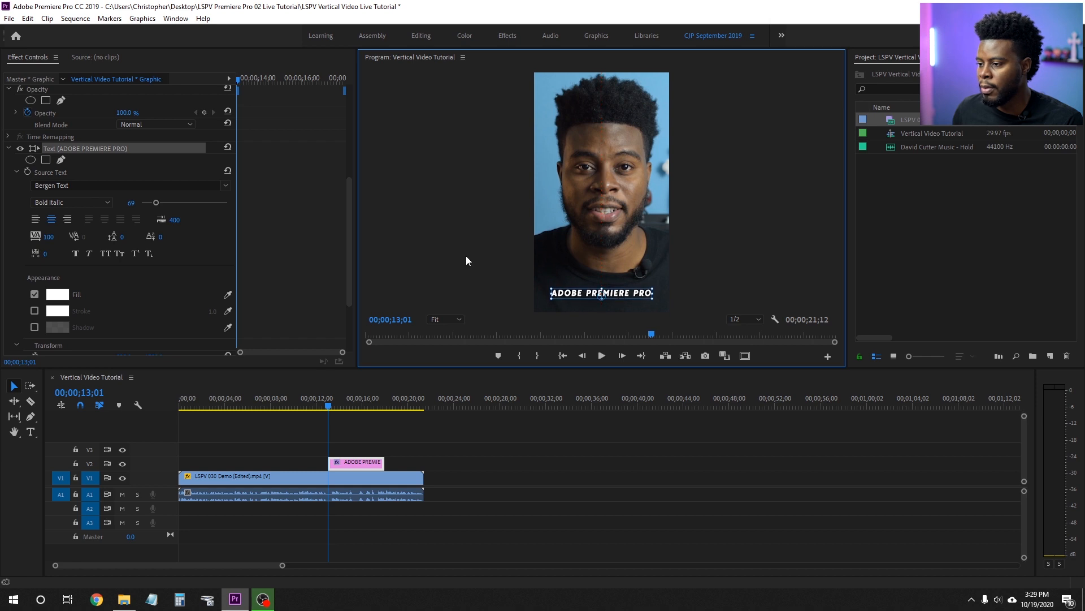
{"action": "left_click", "coordinate": [447, 256]}
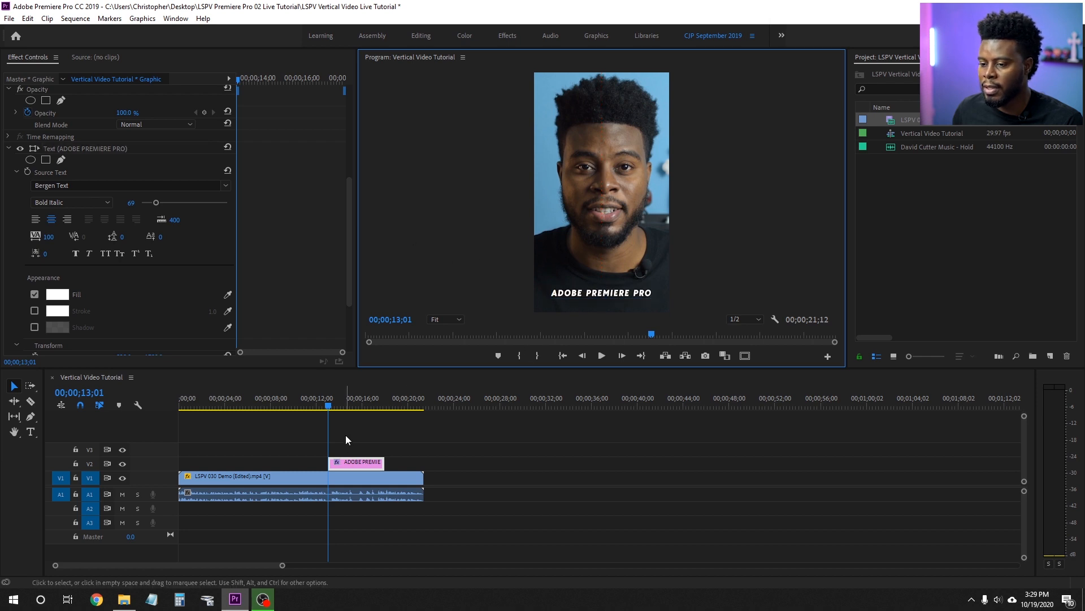
- Extend the title clip on V2 to span the entire demo clip, and play the sequence from the start to 00;00;03;08
{"action": "left_click_drag", "start_coordinate": [329, 404], "coordinate": [280, 396]}
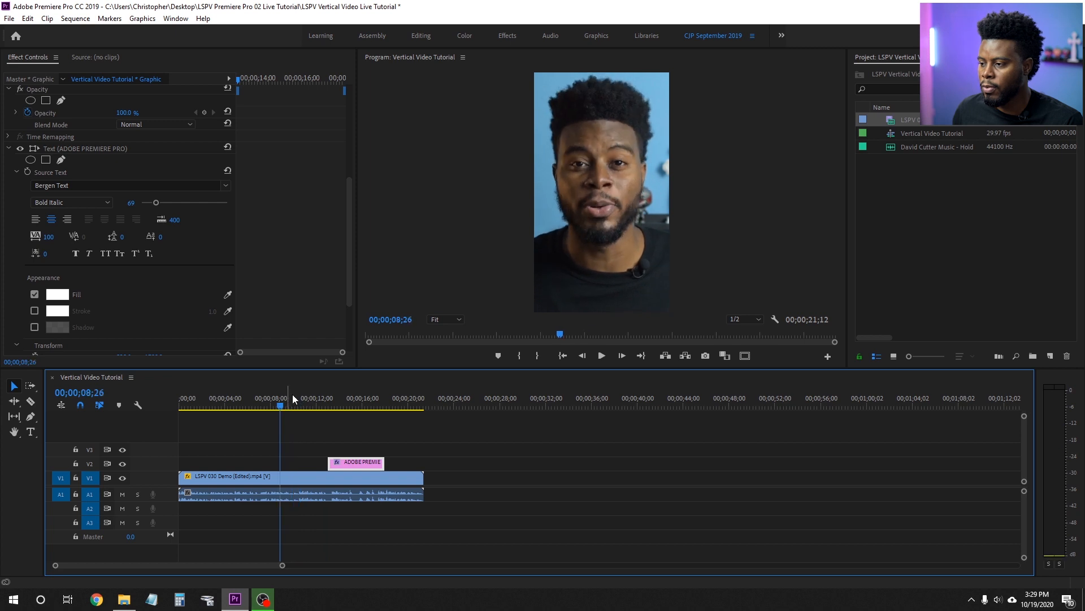
{"action": "left_click", "coordinate": [335, 398]}
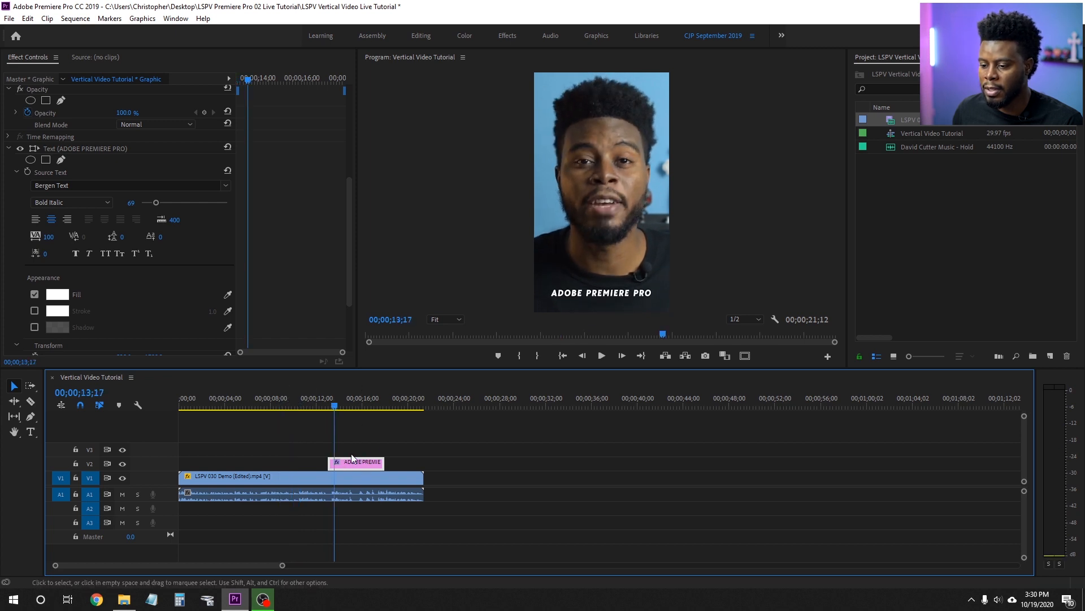
{"action": "left_click_drag", "start_coordinate": [375, 463], "coordinate": [424, 464]}
{"action": "left_click_drag", "start_coordinate": [300, 403], "coordinate": [175, 404]}
{"action": "left_click", "coordinate": [313, 445]}
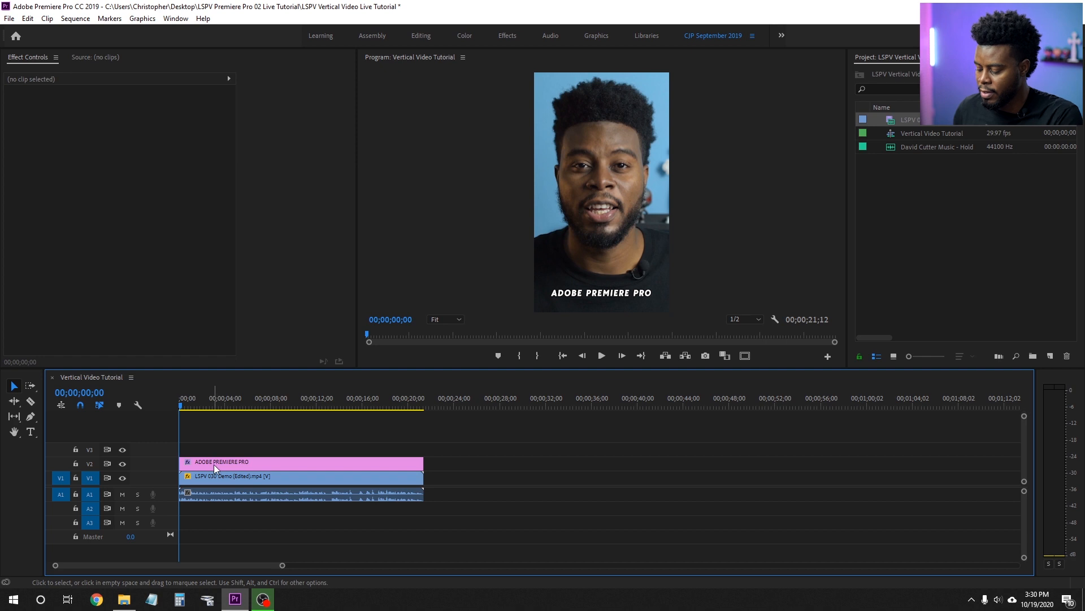
{"action": "key", "text": "="}
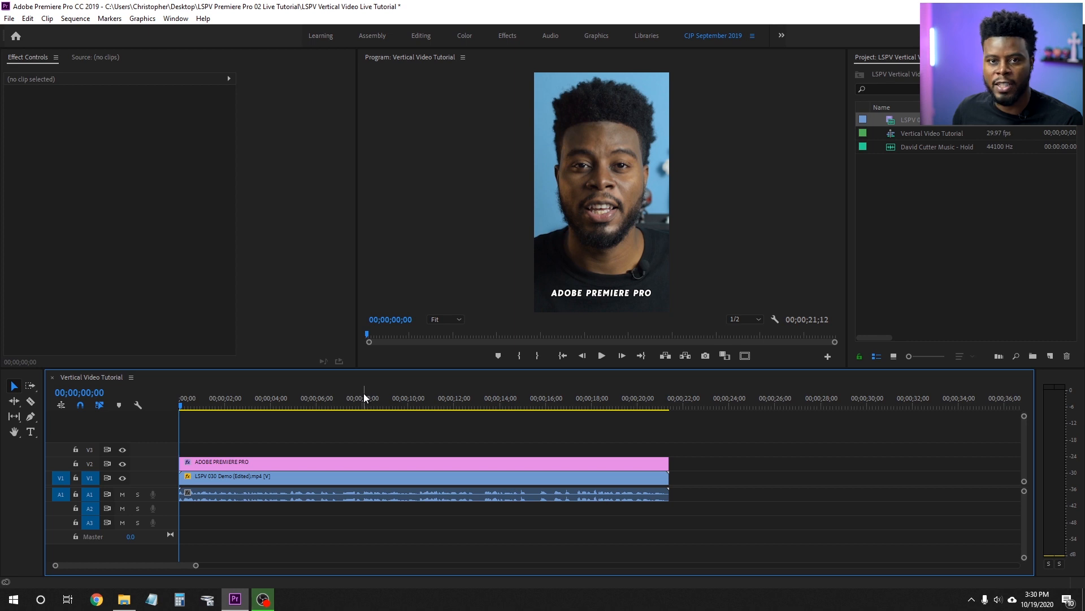
{"action": "key", "text": "space"}
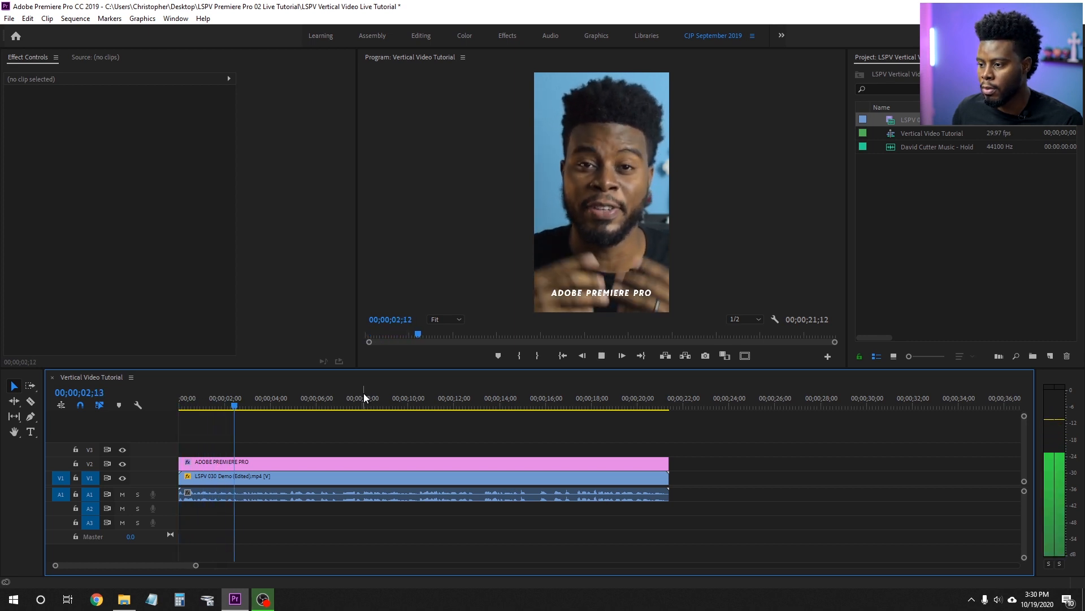
{"action": "key", "text": "space"}
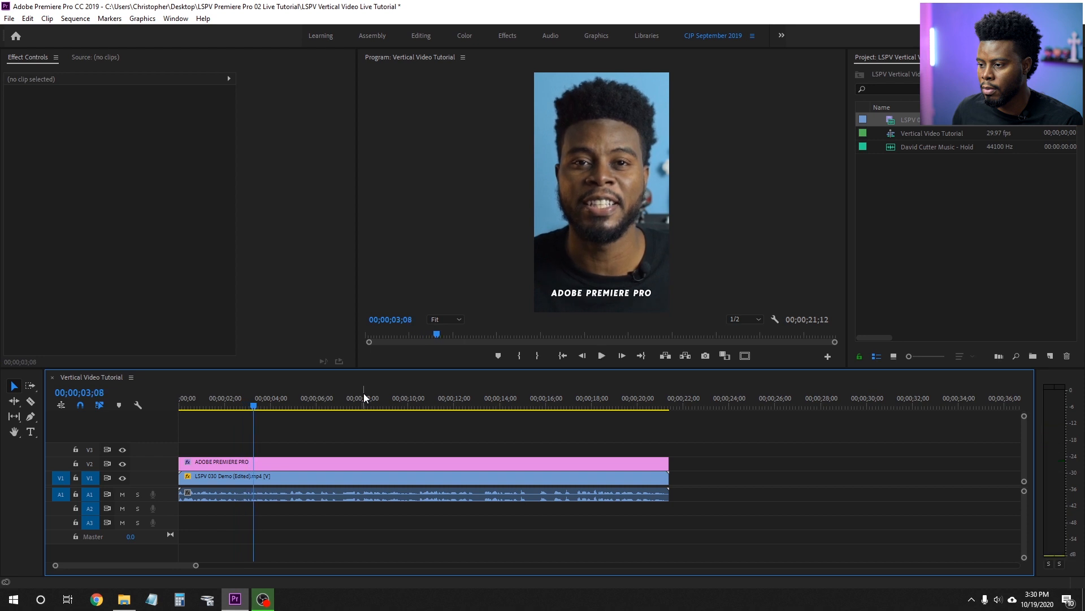
- Add a second line reading "VERTICAL VIDEO TUTORIAL" beneath the title's existing text
{"action": "left_click", "coordinate": [608, 298]}
{"action": "double_click", "coordinate": [608, 296]}
{"action": "double_click", "coordinate": [607, 292]}
{"action": "left_click", "coordinate": [649, 290]}
{"action": "key", "text": "Return"}
{"action": "type", "text": "VERTICAL VIDE"}
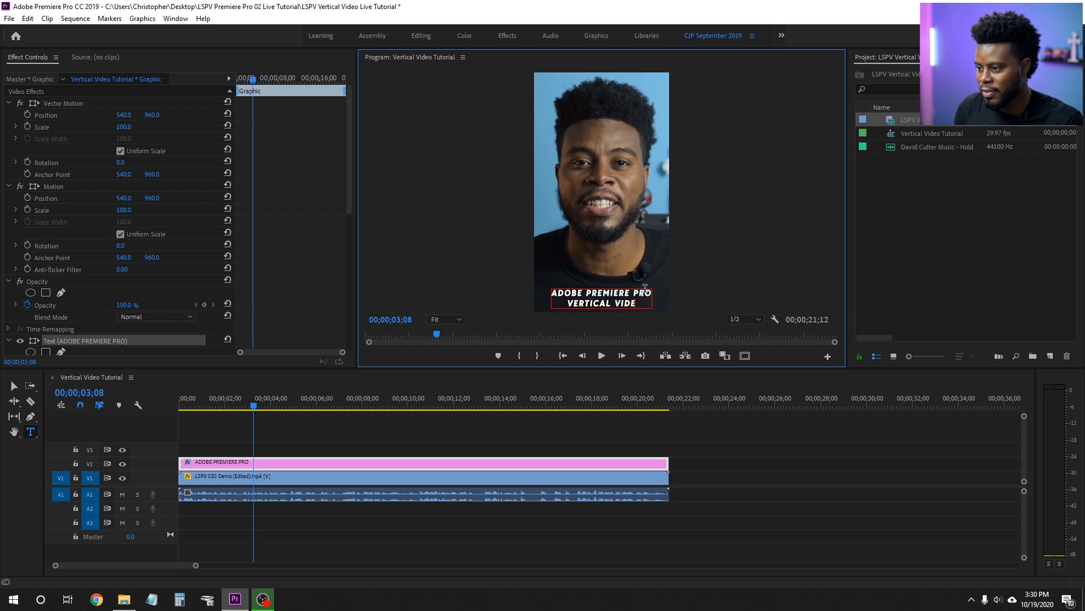
{"action": "type", "text": "O TU"}
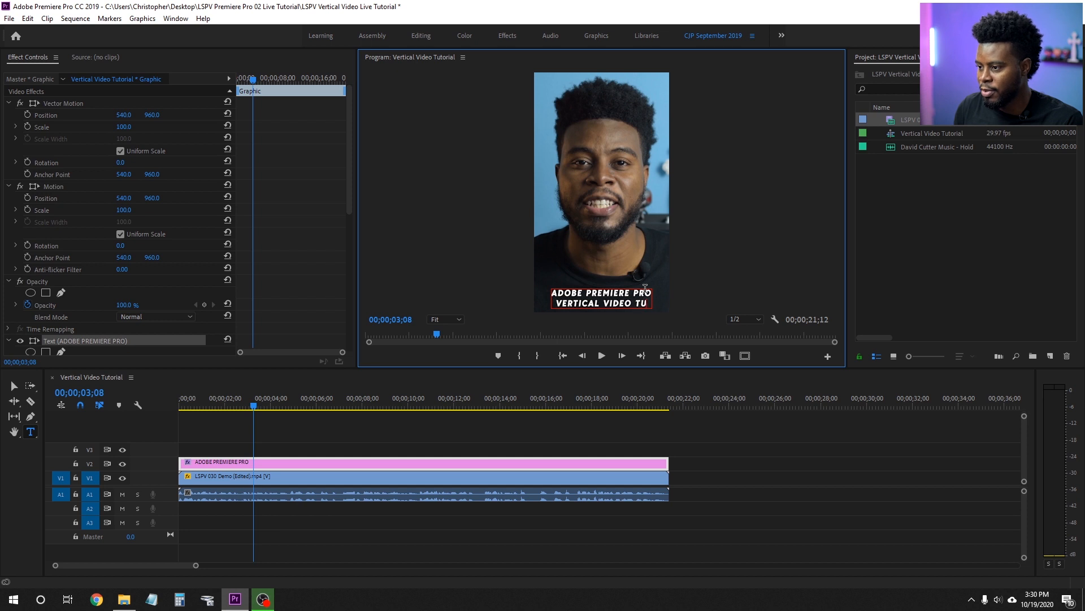
{"action": "type", "text": "ROR"}
{"action": "key", "text": "BackSpace"}
{"action": "key", "text": "BackSpace"}
{"action": "key", "text": "BackSpace"}
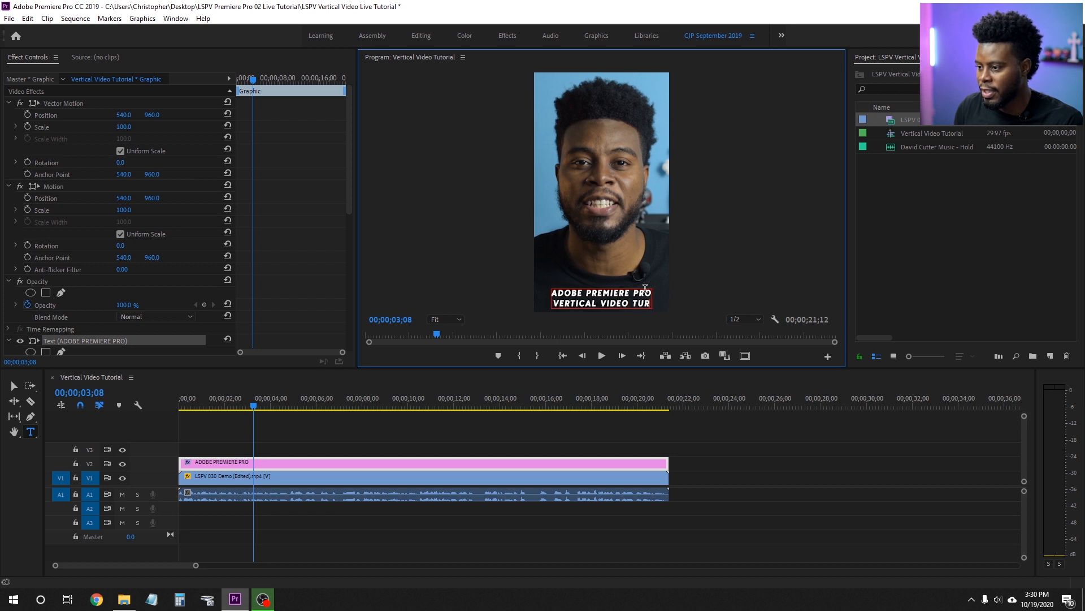
{"action": "type", "text": "TORIAL"}
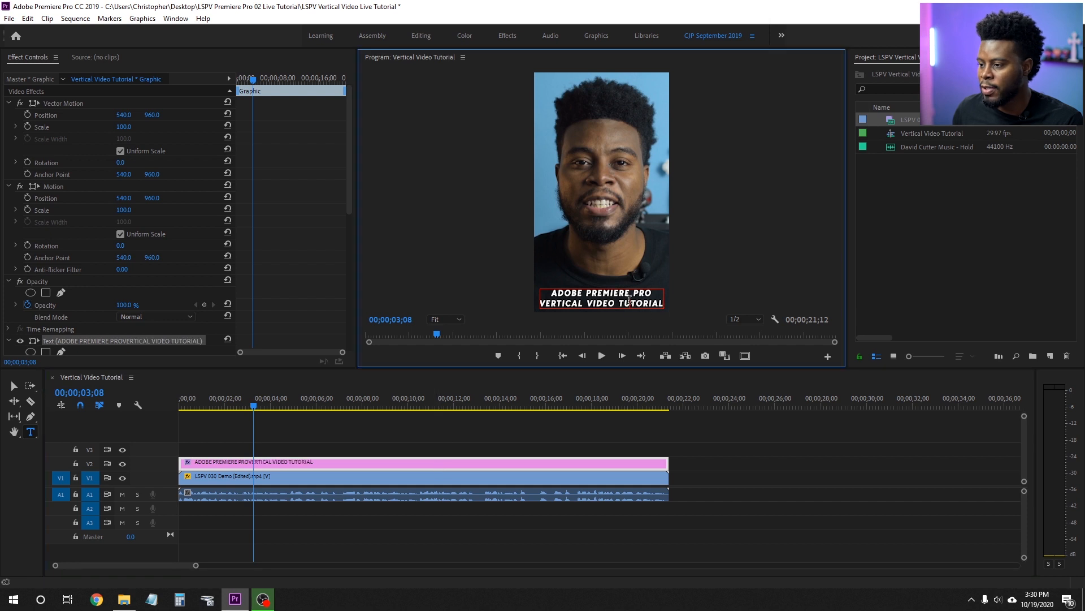
- Reduce the two-line title's font size to 61 and move it slightly higher in the frame
{"action": "scroll", "coordinate": [287, 233], "scroll_direction": "down", "scroll_amount": 5}
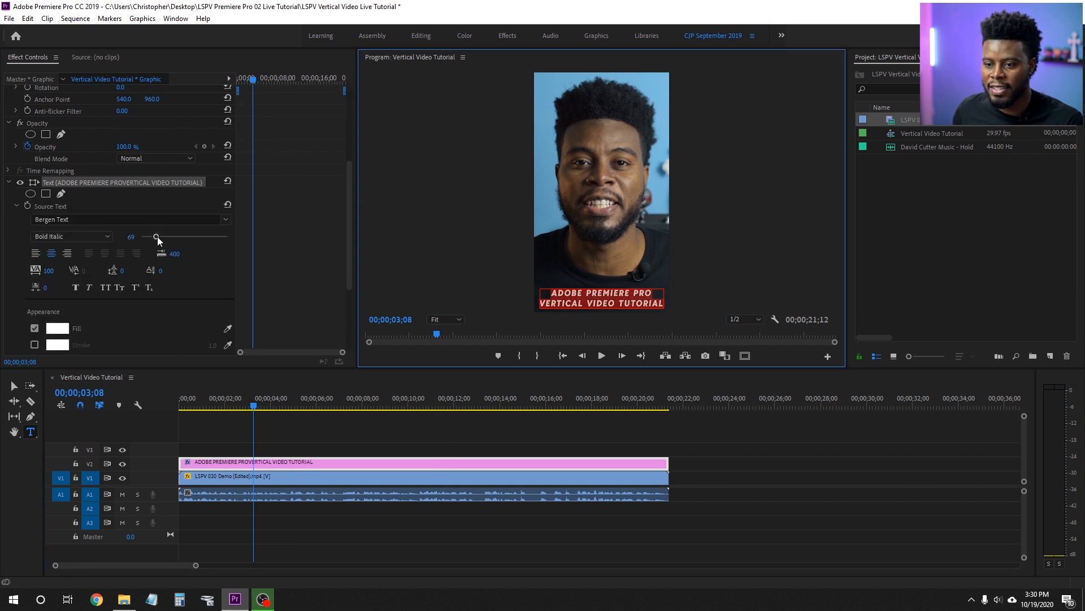
{"action": "left_click_drag", "start_coordinate": [157, 237], "coordinate": [154, 236]}
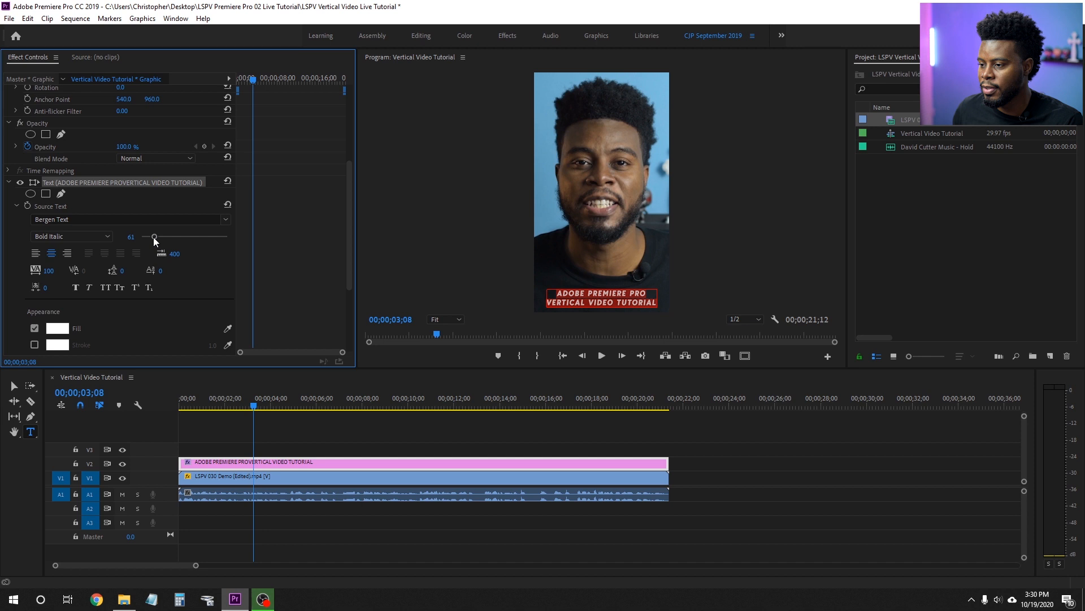
{"action": "key", "text": "v"}
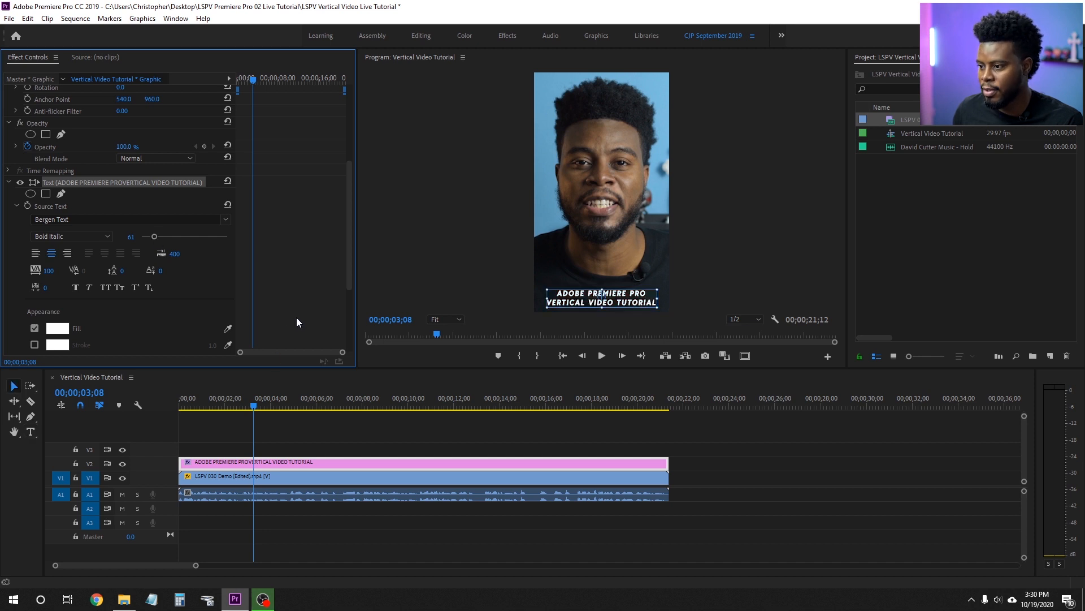
{"action": "left_click", "coordinate": [616, 301]}
{"action": "left_click_drag", "start_coordinate": [616, 299], "coordinate": [615, 294]}
{"action": "left_click", "coordinate": [400, 446]}
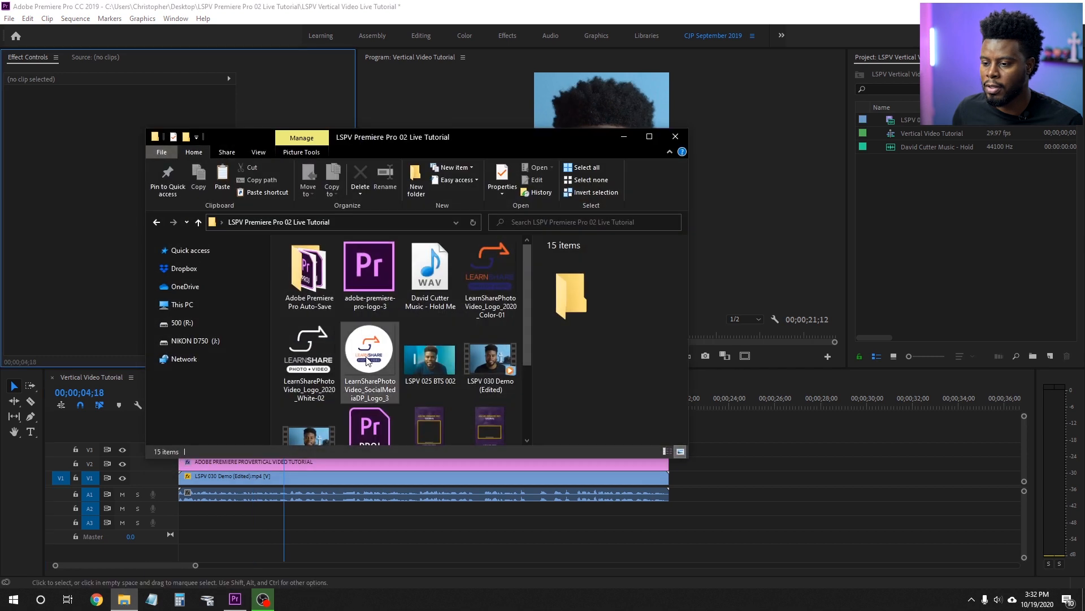
- Import the LearnSharePhotoVideo_SocialMediaDP_Logo_3 image and place it on track V3 starting at 00;00;04;18
{"action": "left_click", "coordinate": [368, 362]}
{"action": "left_click_drag", "start_coordinate": [367, 361], "coordinate": [921, 168]}
{"action": "left_click", "coordinate": [624, 136]}
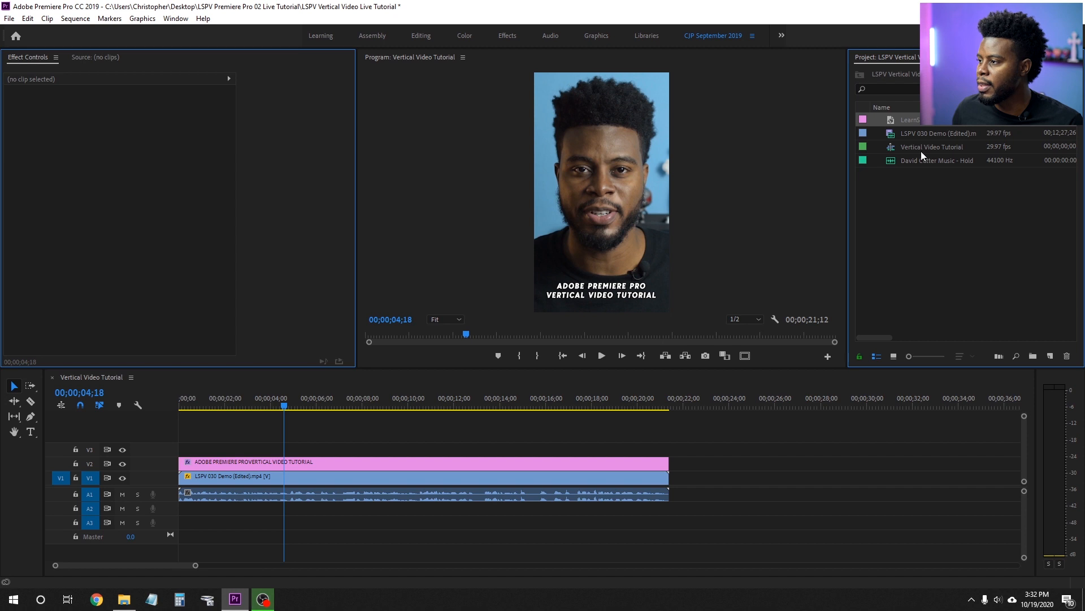
{"action": "left_click_drag", "start_coordinate": [930, 124], "coordinate": [344, 384]}
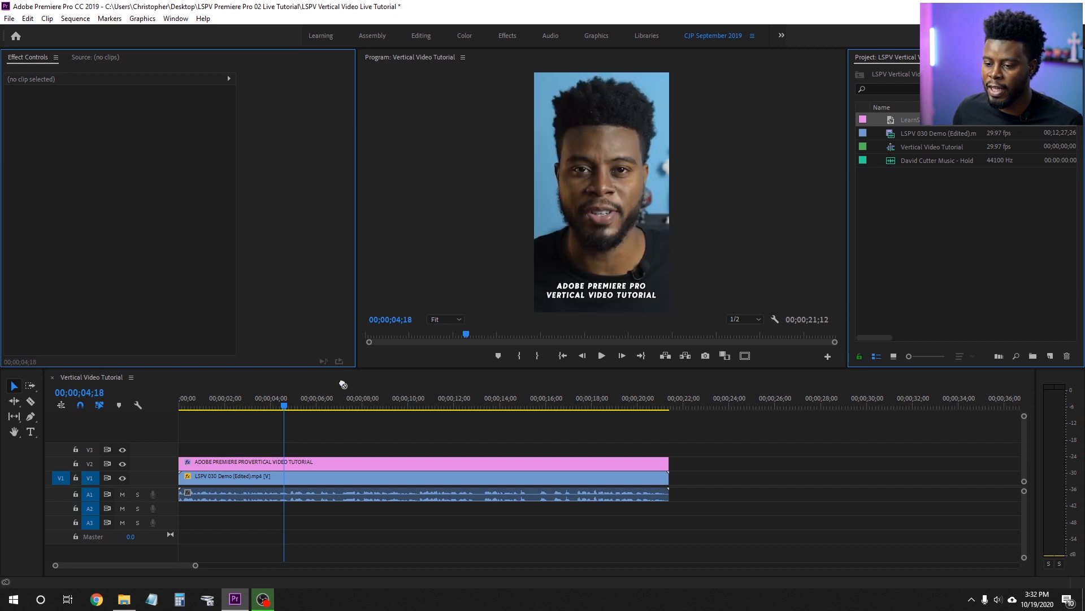
{"action": "left_click_drag", "start_coordinate": [928, 124], "coordinate": [297, 429]}
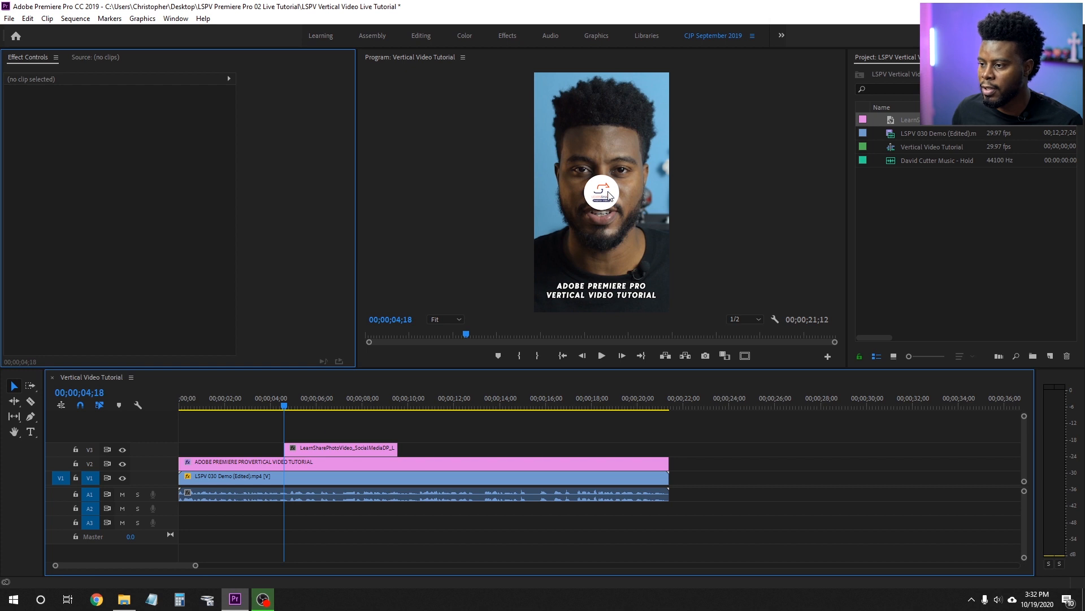
- Scale the logo on V3 to 60 and move it down to a vertical position of 1553, just above the title
{"action": "left_click", "coordinate": [353, 450]}
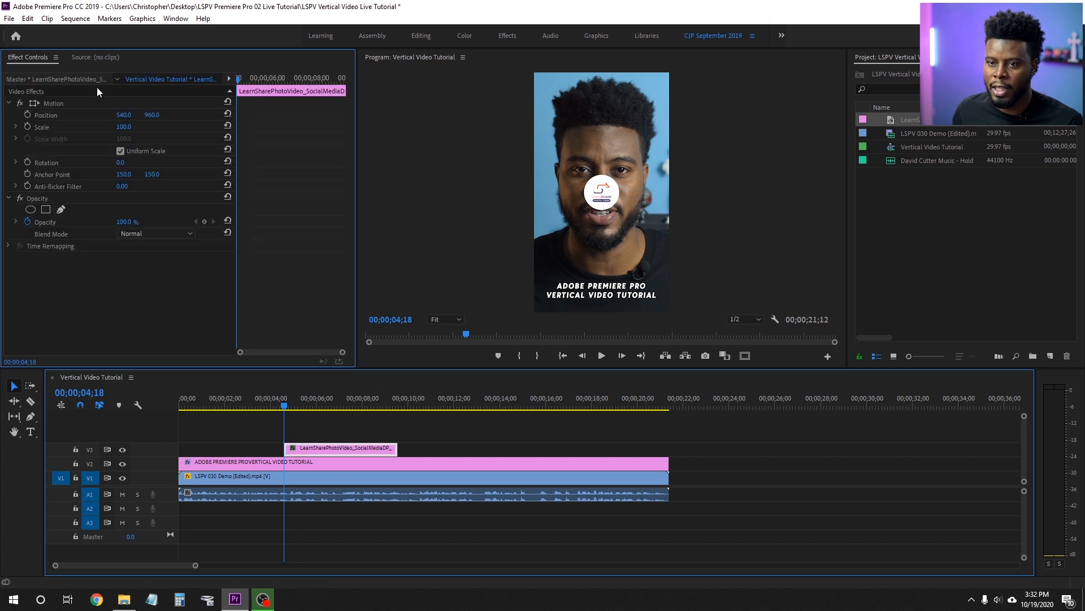
{"action": "left_click", "coordinate": [65, 103]}
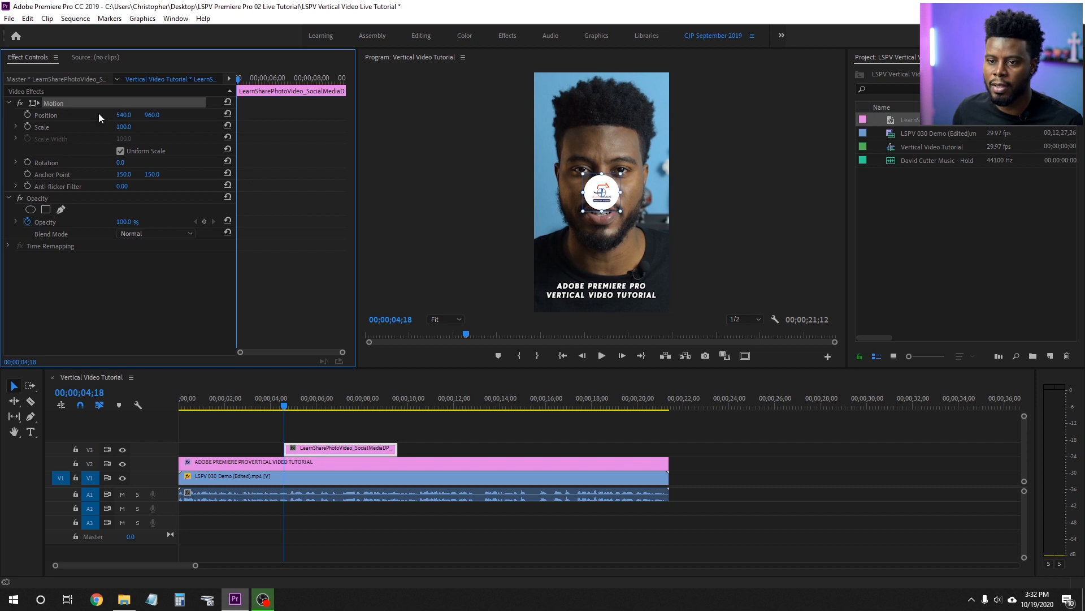
{"action": "left_click", "coordinate": [52, 117]}
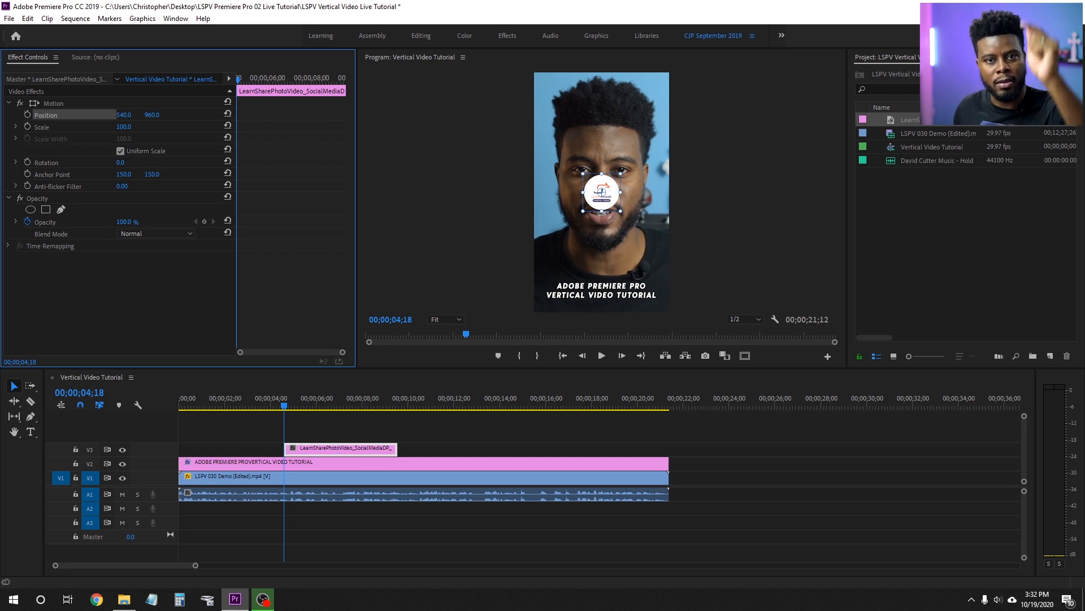
{"action": "left_click_drag", "start_coordinate": [151, 115], "coordinate": [459, 115]}
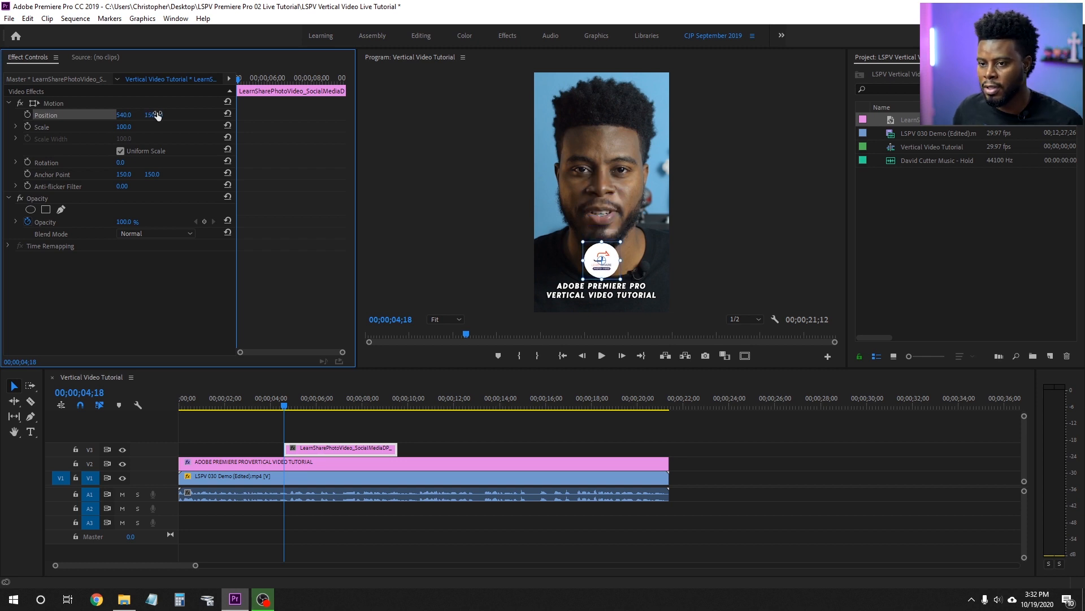
{"action": "left_click", "coordinate": [131, 125]}
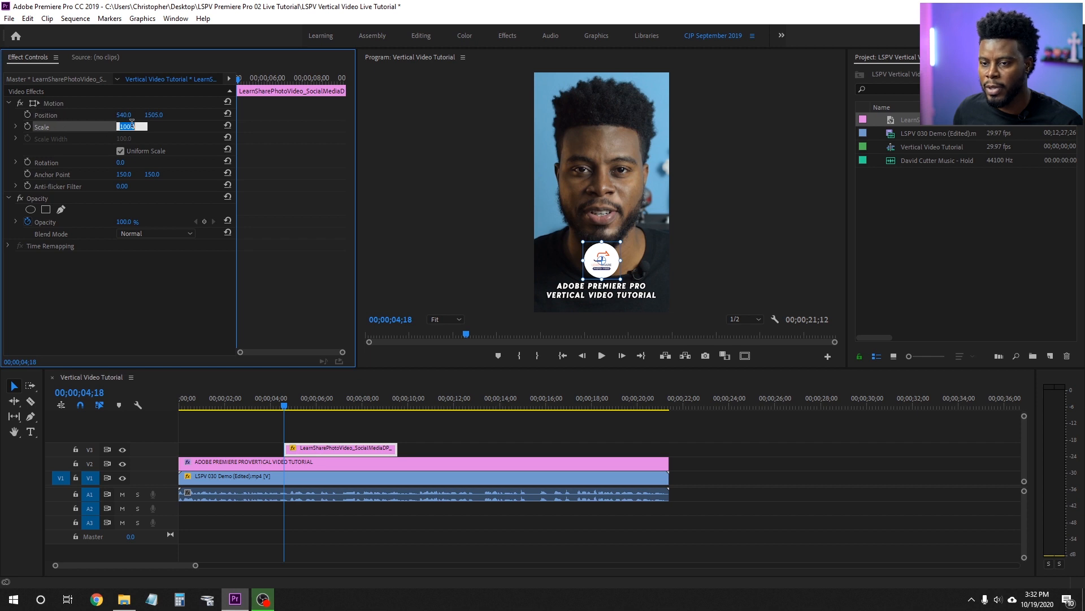
{"action": "type", "text": "60"}
{"action": "key", "text": "Return"}
{"action": "left_click_drag", "start_coordinate": [151, 117], "coordinate": [165, 118]}
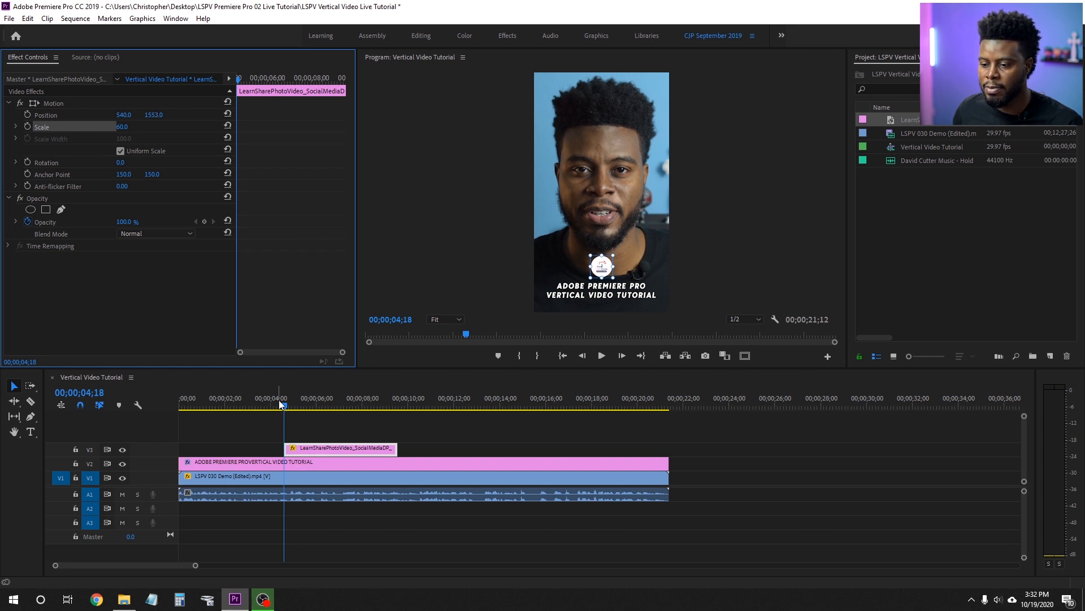
- Extend the logo clip on V3 in both directions to span the entire demo clip
{"action": "left_click", "coordinate": [182, 399]}
{"action": "key", "text": "space"}
{"action": "left_click", "coordinate": [185, 404]}
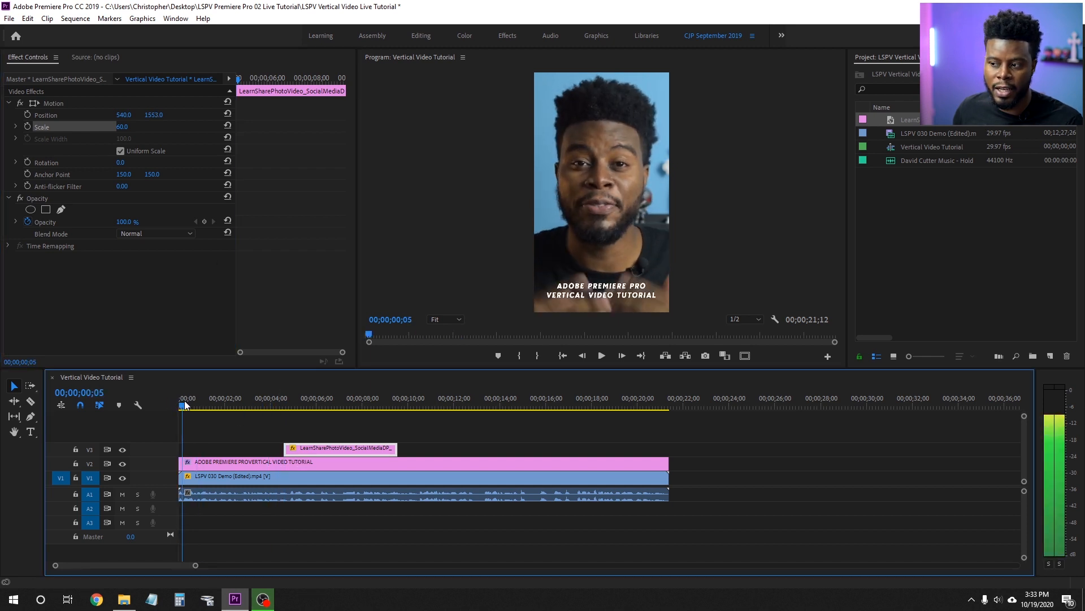
{"action": "left_click", "coordinate": [180, 401]}
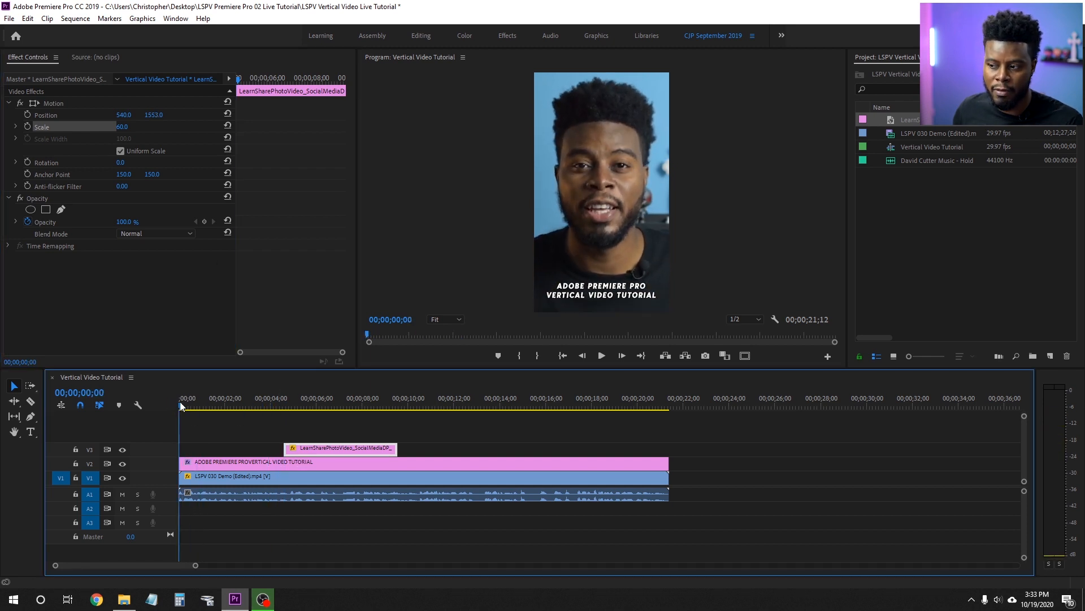
{"action": "left_click", "coordinate": [286, 401]}
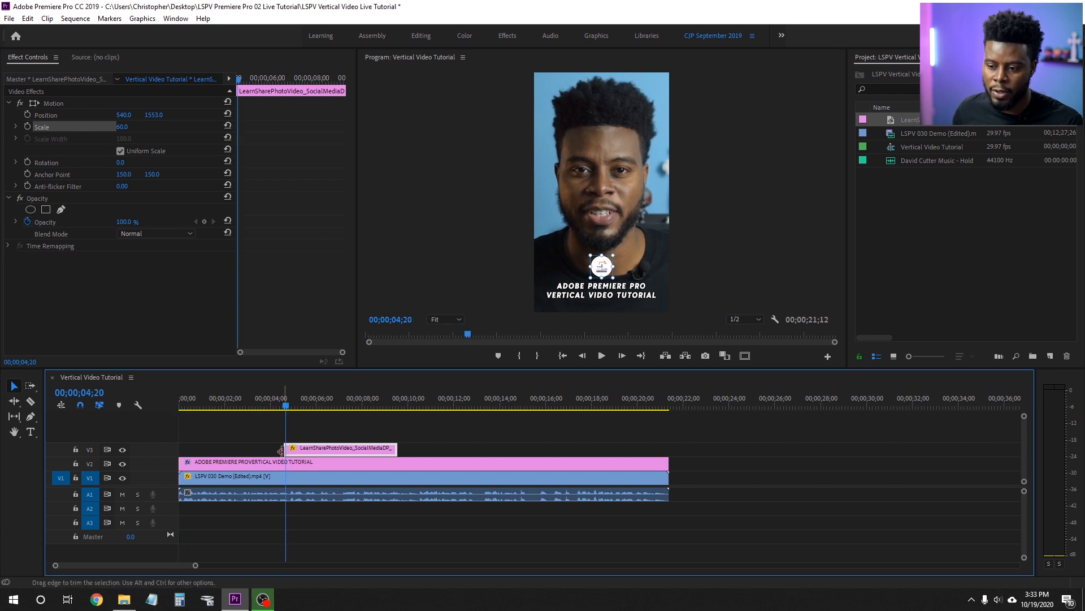
{"action": "left_click_drag", "start_coordinate": [286, 448], "coordinate": [180, 448]}
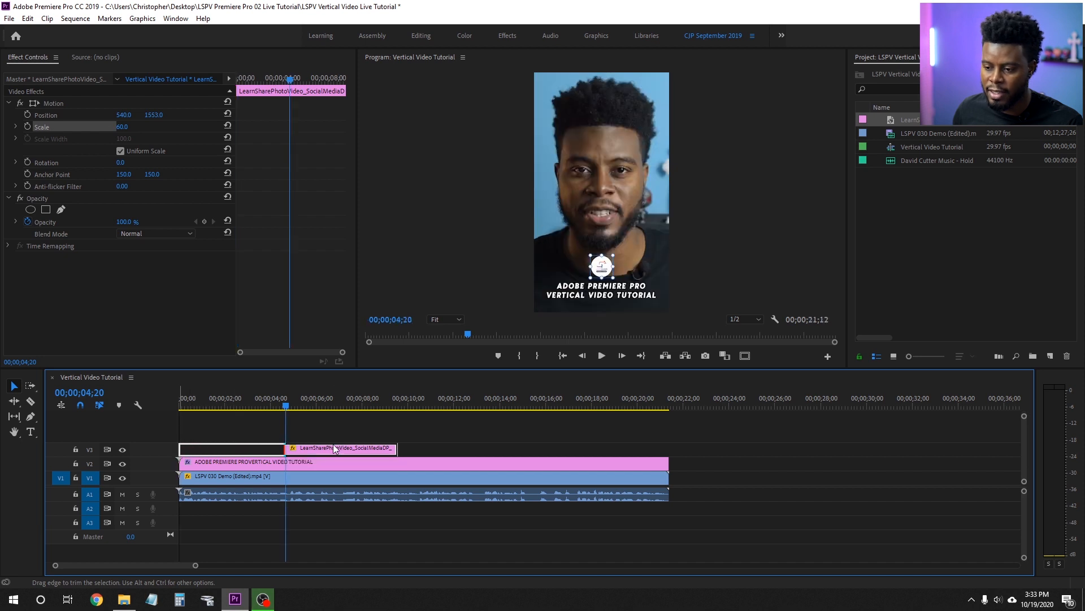
{"action": "left_click_drag", "start_coordinate": [397, 448], "coordinate": [682, 446]}
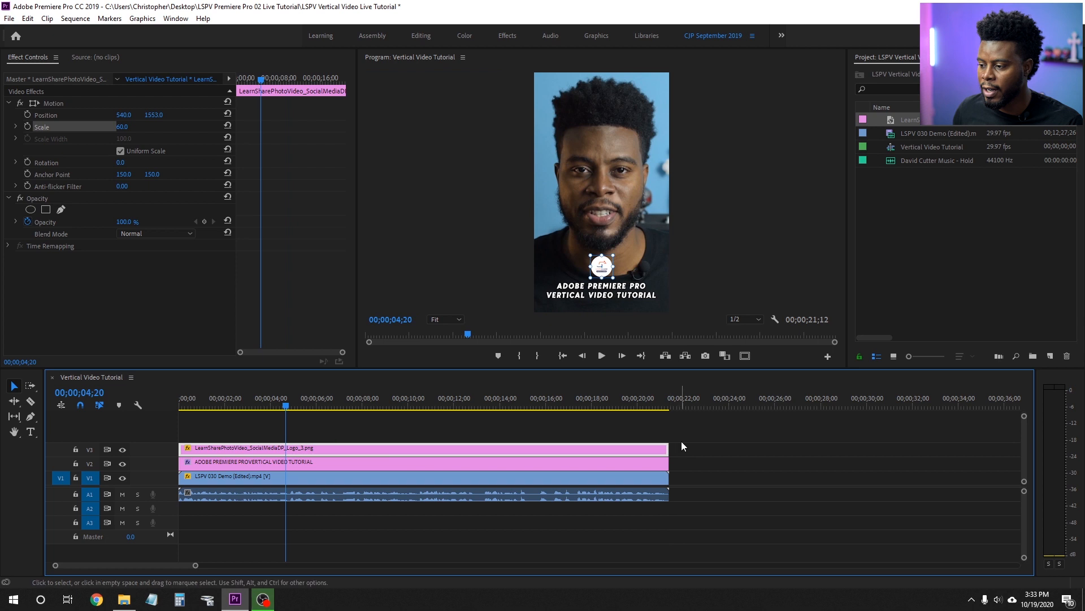
- Deselect the logo clip and play the sequence from the start to 00;00;05;22
{"action": "left_click", "coordinate": [710, 424]}
{"action": "left_click_drag", "start_coordinate": [330, 406], "coordinate": [143, 405]}
{"action": "key", "text": "space"}
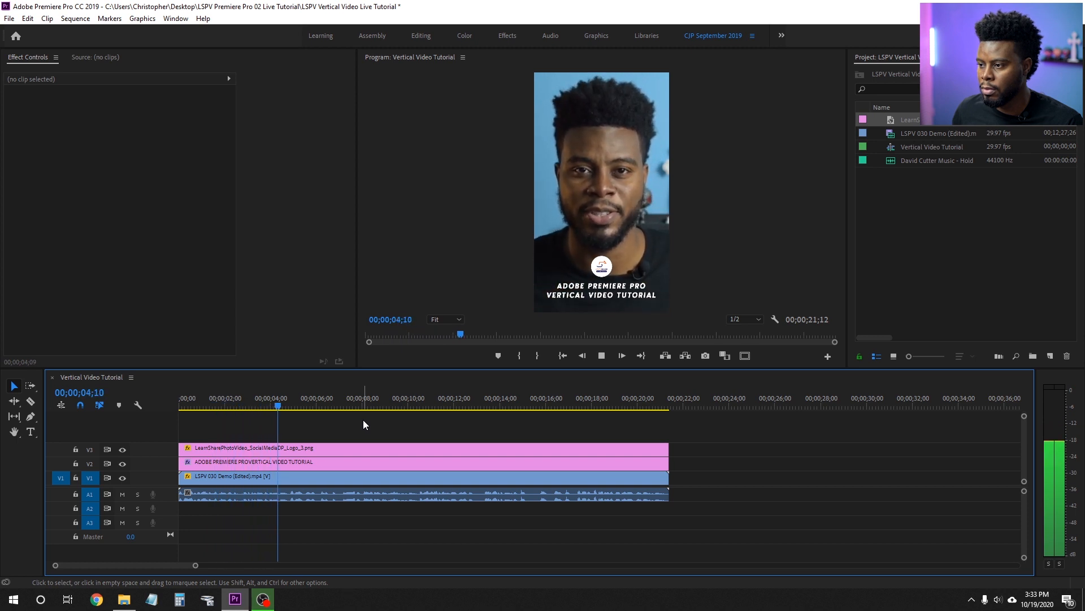
{"action": "key", "text": "space"}
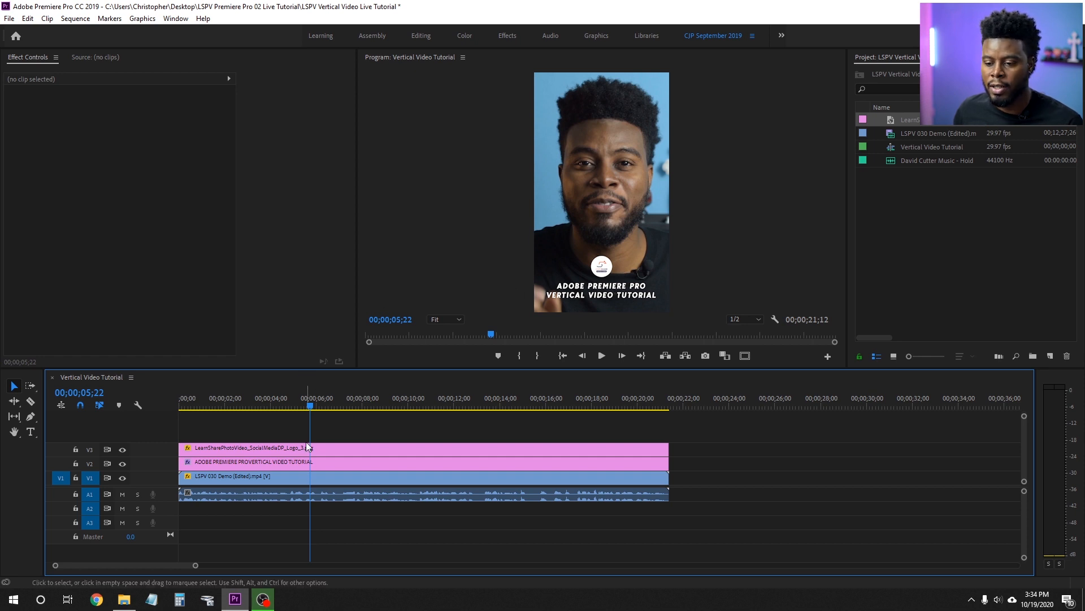
- Set the scale of the LSPV 030 Demo (Edited).mp4 clip on V1 to 100
{"action": "left_click", "coordinate": [290, 476]}
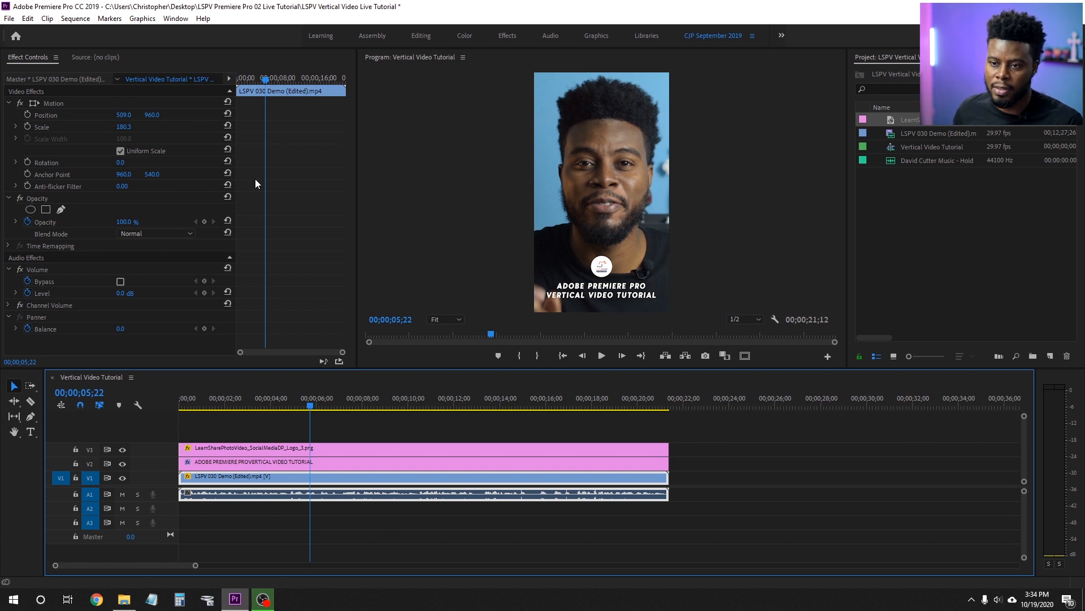
{"action": "left_click", "coordinate": [96, 127]}
{"action": "left_click", "coordinate": [121, 127]}
{"action": "type", "text": "100"}
{"action": "key", "text": "Return"}
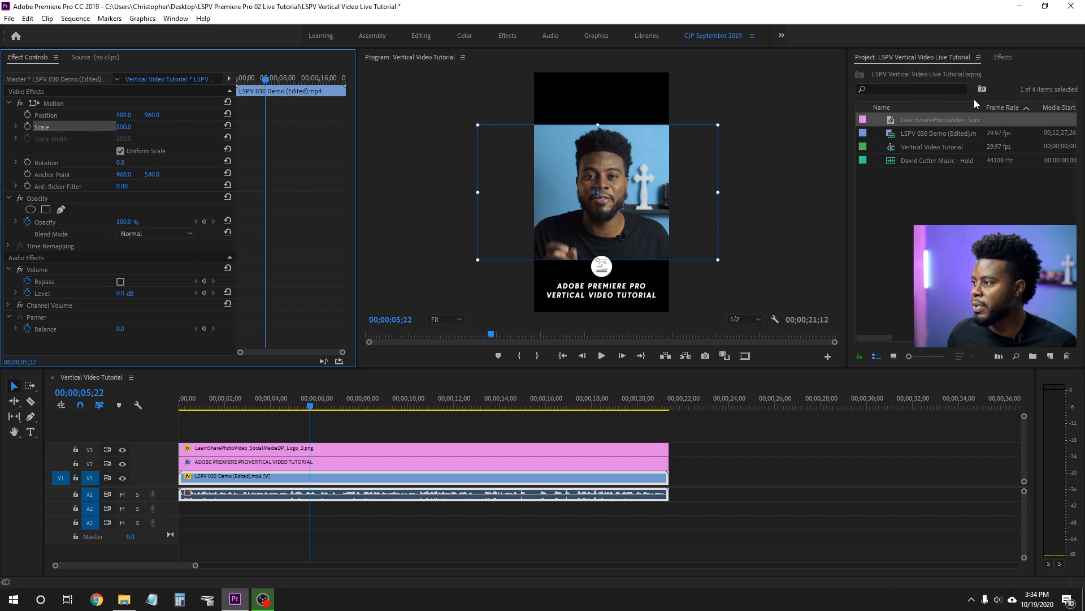
- Find the Crop video effect and apply it to the demo clip on V1
{"action": "left_click", "coordinate": [1002, 56]}
{"action": "left_click", "coordinate": [938, 74]}
{"action": "type", "text": "crop"}
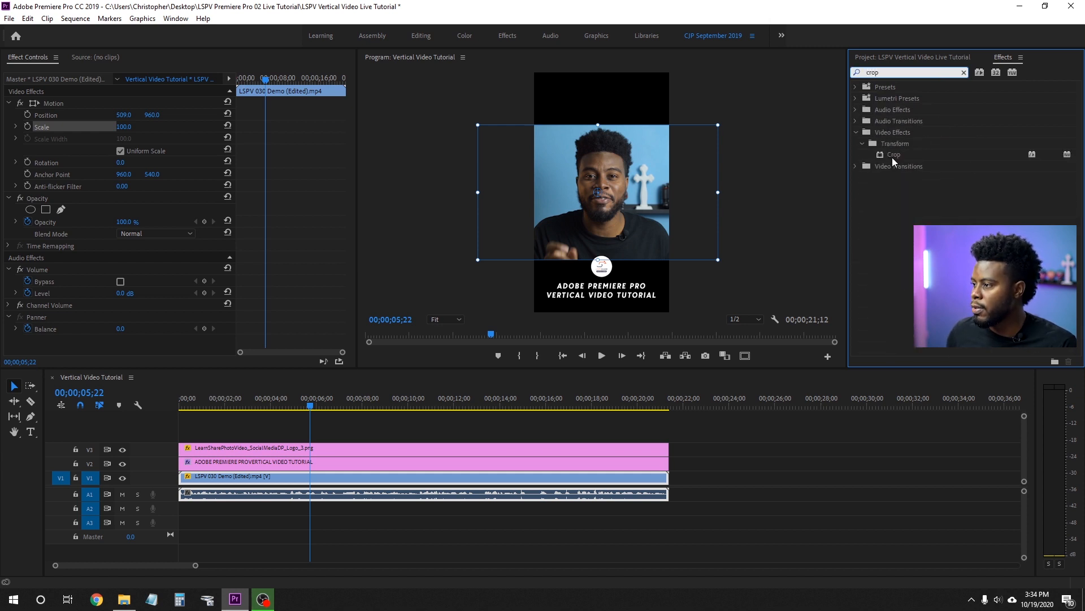
{"action": "left_click_drag", "start_coordinate": [892, 157], "coordinate": [311, 480]}
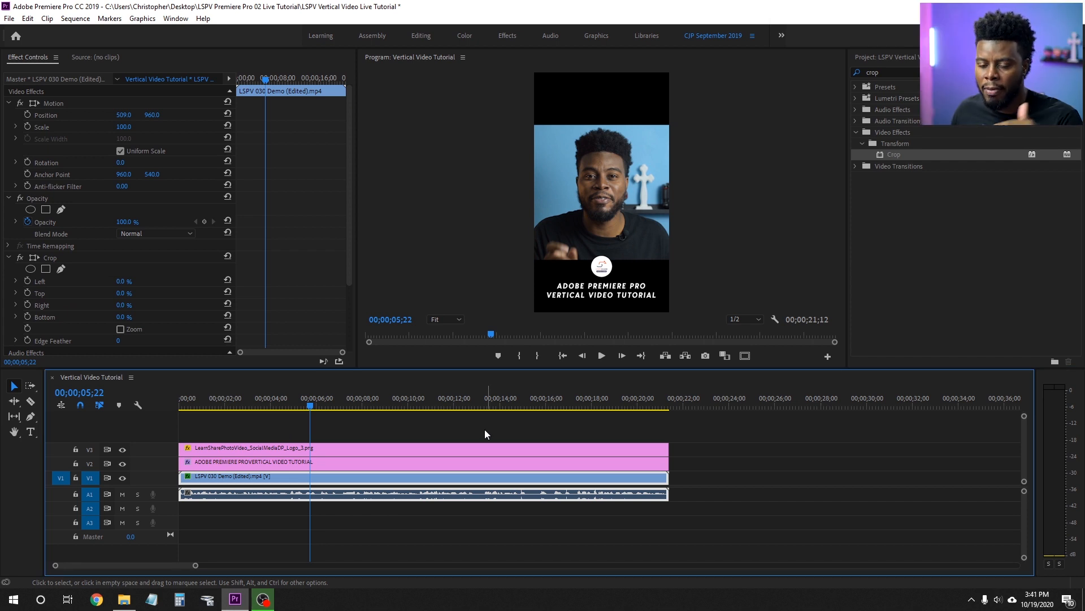
- Crop the demo clip by 30% on both its left and right sides
{"action": "left_click", "coordinate": [57, 258]}
{"action": "scroll", "coordinate": [161, 257], "scroll_direction": "down", "scroll_amount": 1}
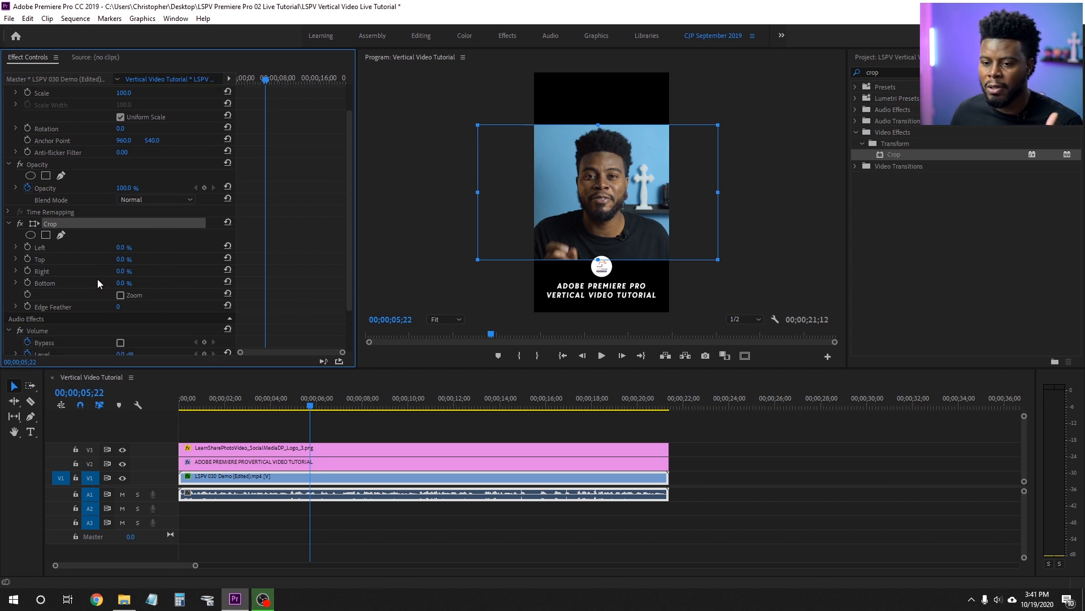
{"action": "left_click", "coordinate": [130, 245]}
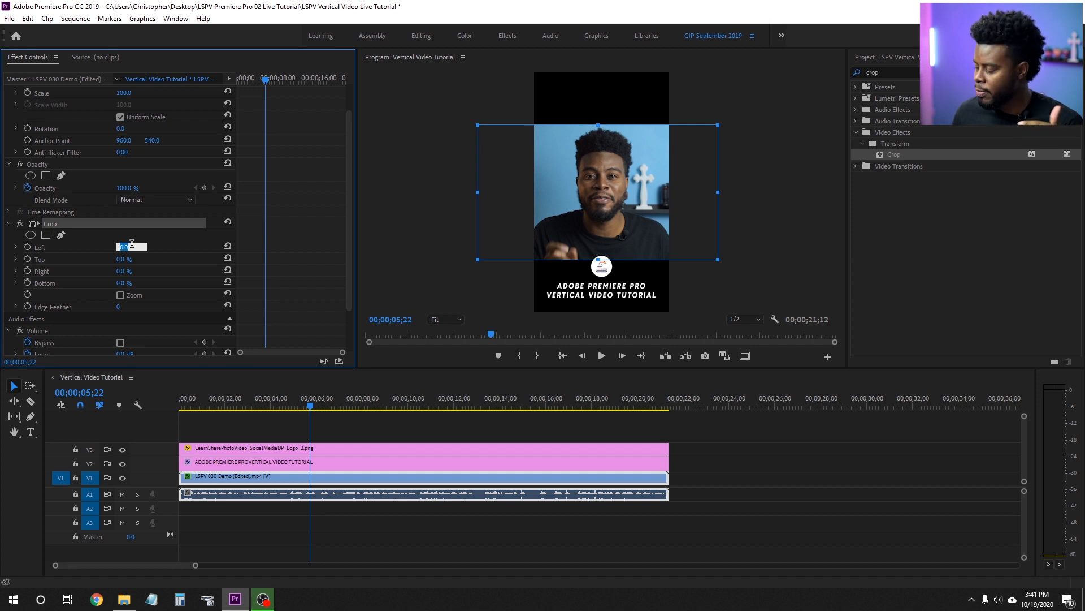
{"action": "type", "text": "30"}
{"action": "key", "text": "Return"}
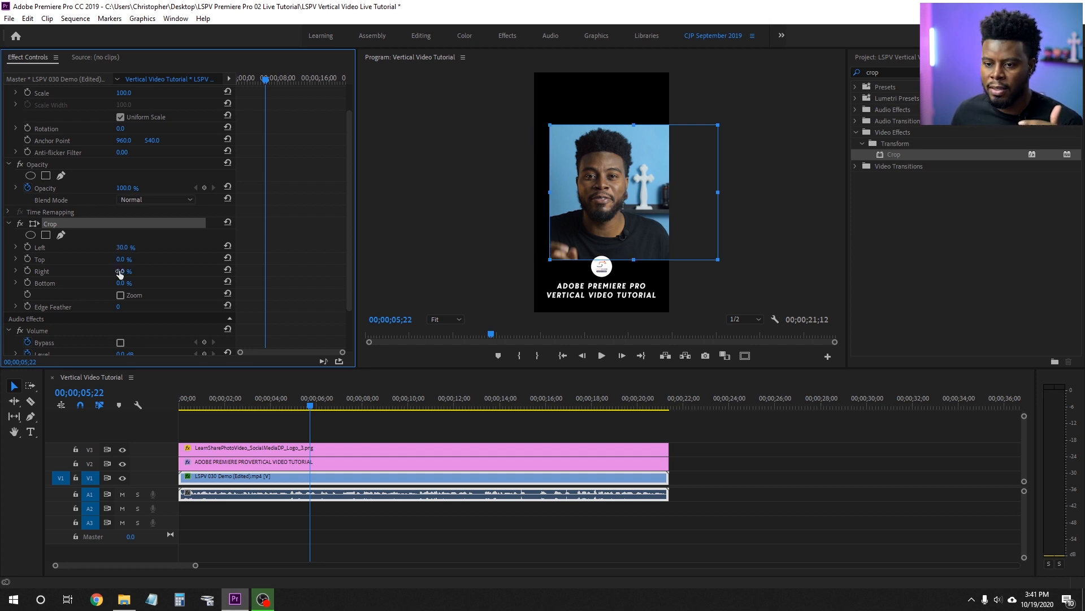
{"action": "left_click", "coordinate": [130, 271]}
{"action": "type", "text": "30"}
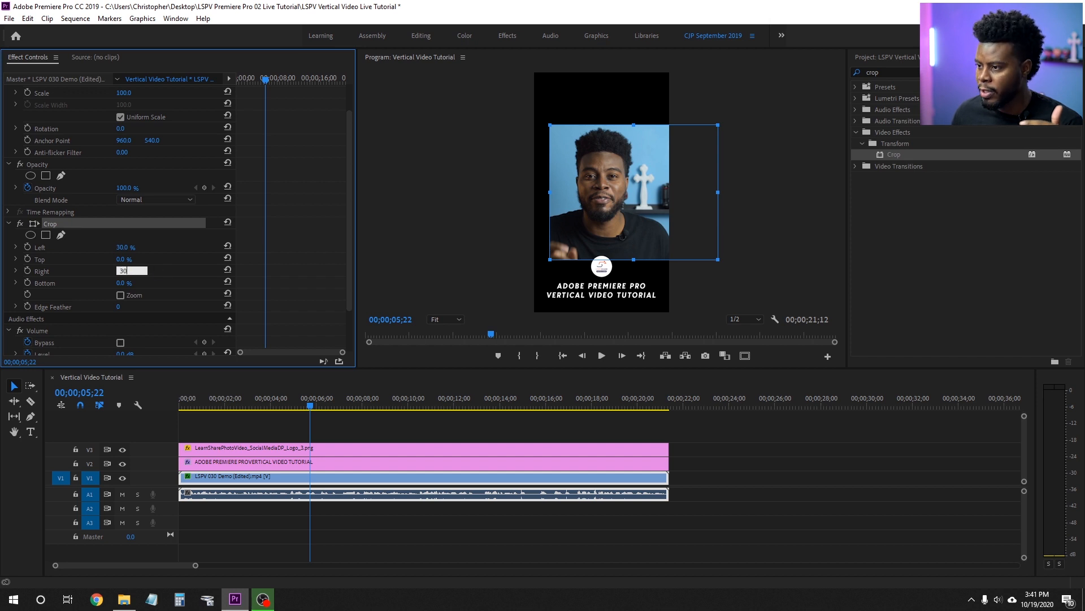
{"action": "key", "text": "Return"}
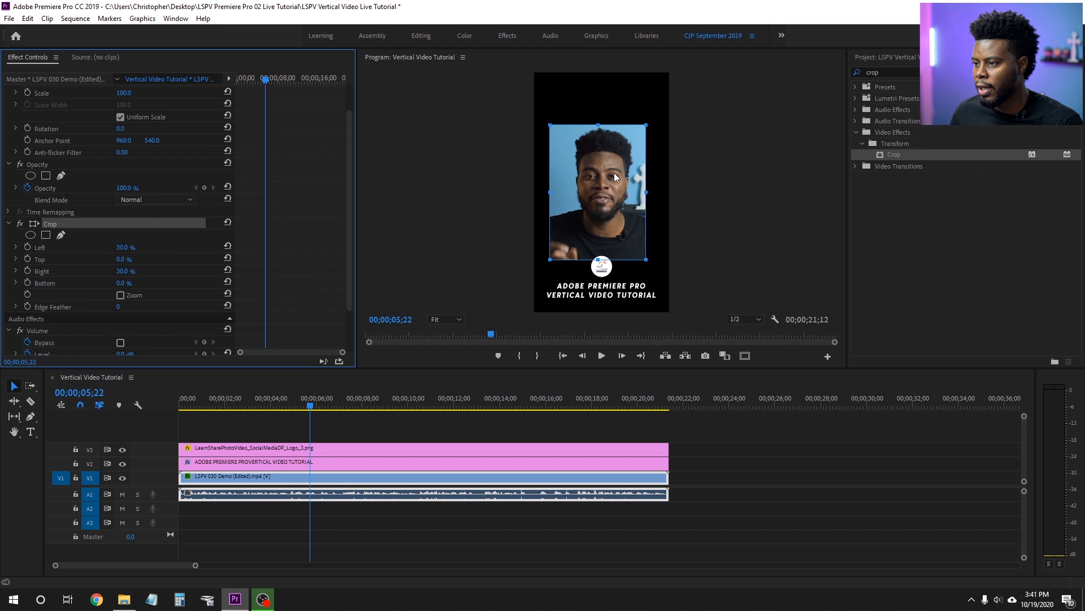
- Set the demo clip's right and left crop values to 27% each
{"action": "left_click", "coordinate": [136, 269]}
{"action": "type", "text": "27"}
{"action": "key", "text": "Return"}
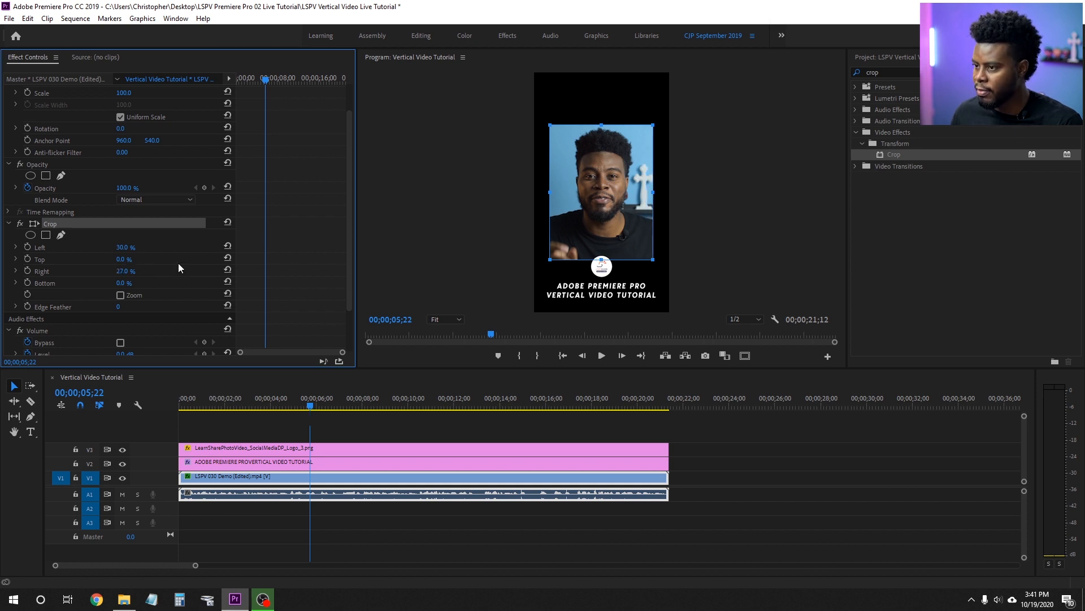
{"action": "left_click", "coordinate": [125, 247]}
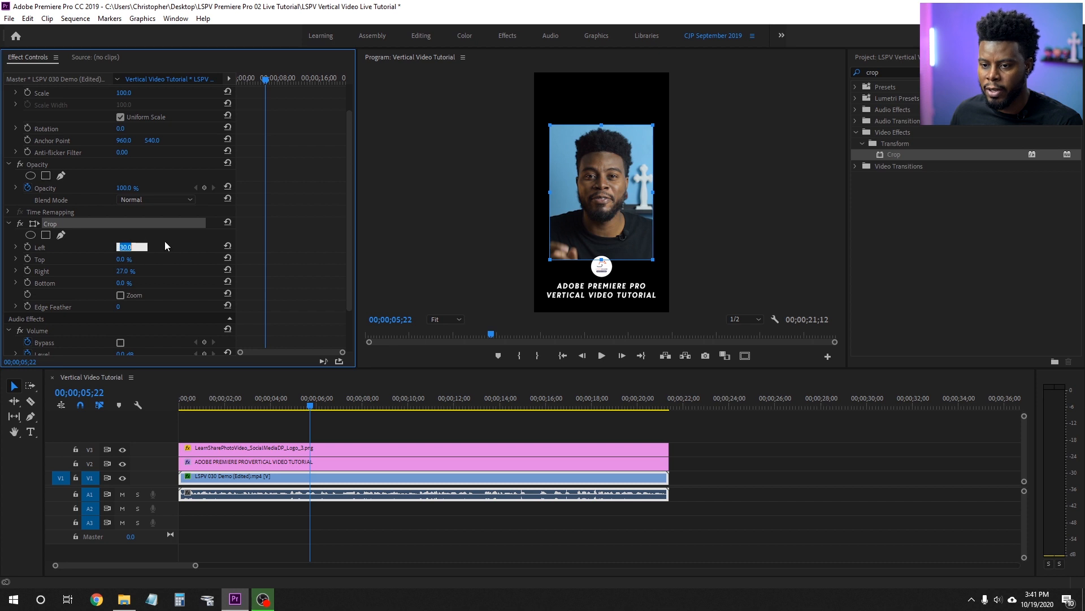
{"action": "type", "text": "27"}
{"action": "key", "text": "Return"}
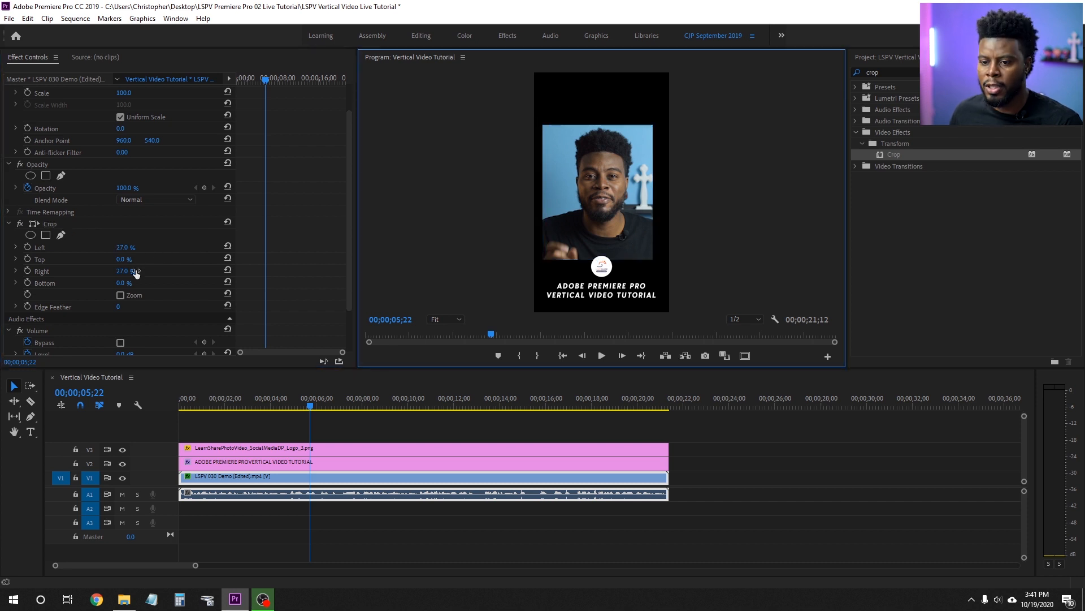
- Crop the bottom of the demo clip, trying 10% and settling on 15%
{"action": "left_click", "coordinate": [124, 283]}
{"action": "type", "text": "10"}
{"action": "key", "text": "Return"}
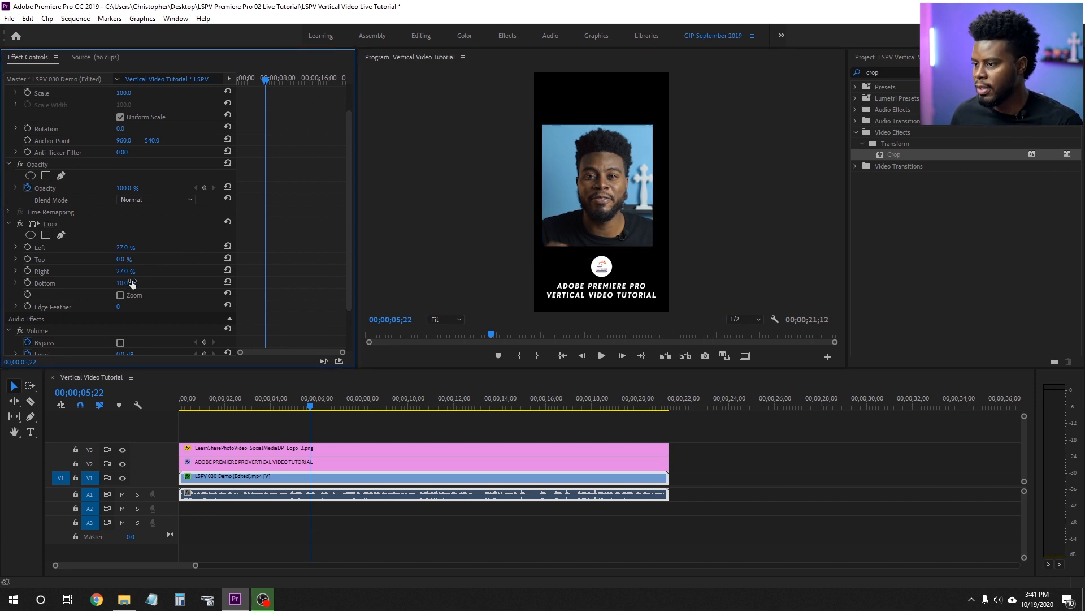
{"action": "left_click", "coordinate": [131, 283]}
{"action": "type", "text": "15"}
{"action": "key", "text": "Return"}
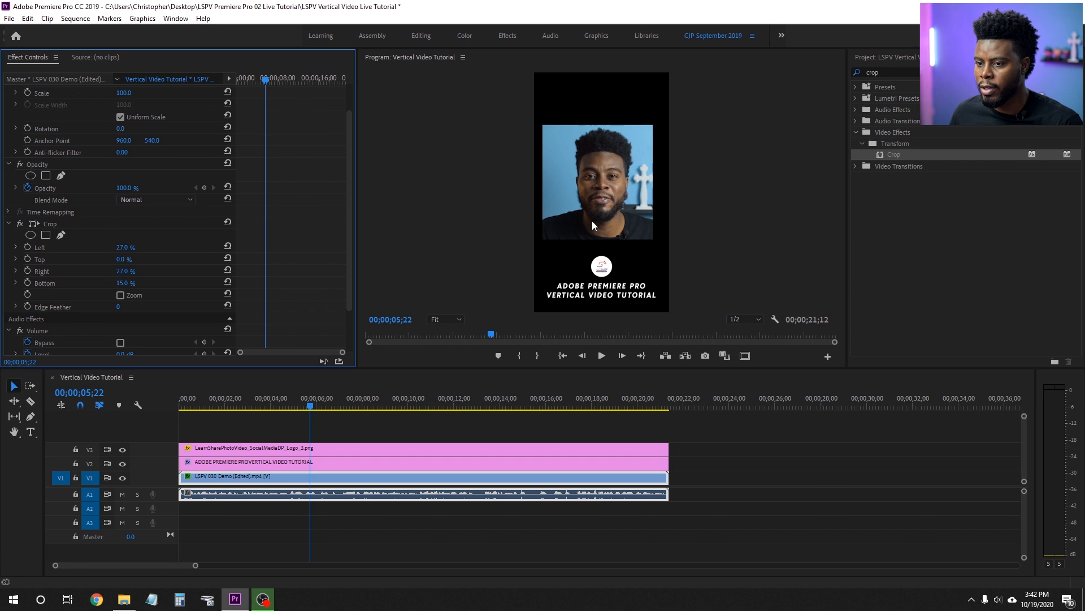
- Move the cropped demo clip to the horizontal centre of the frame, at about 540.6, 941.9, and save the project
{"action": "left_click", "coordinate": [628, 178]}
{"action": "scroll", "coordinate": [141, 249], "scroll_direction": "up", "scroll_amount": 2}
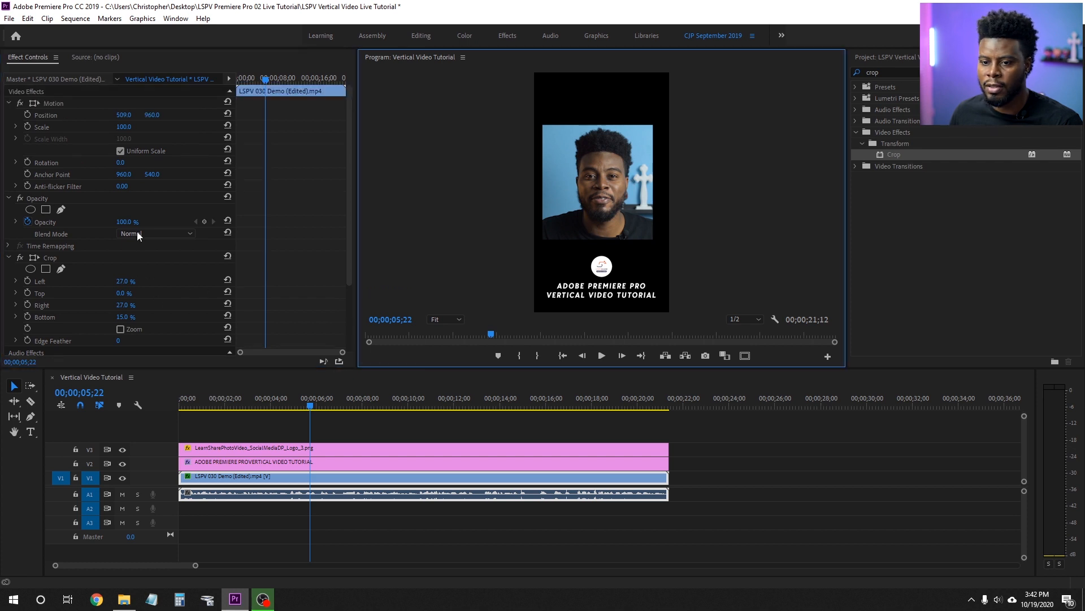
{"action": "left_click", "coordinate": [59, 105]}
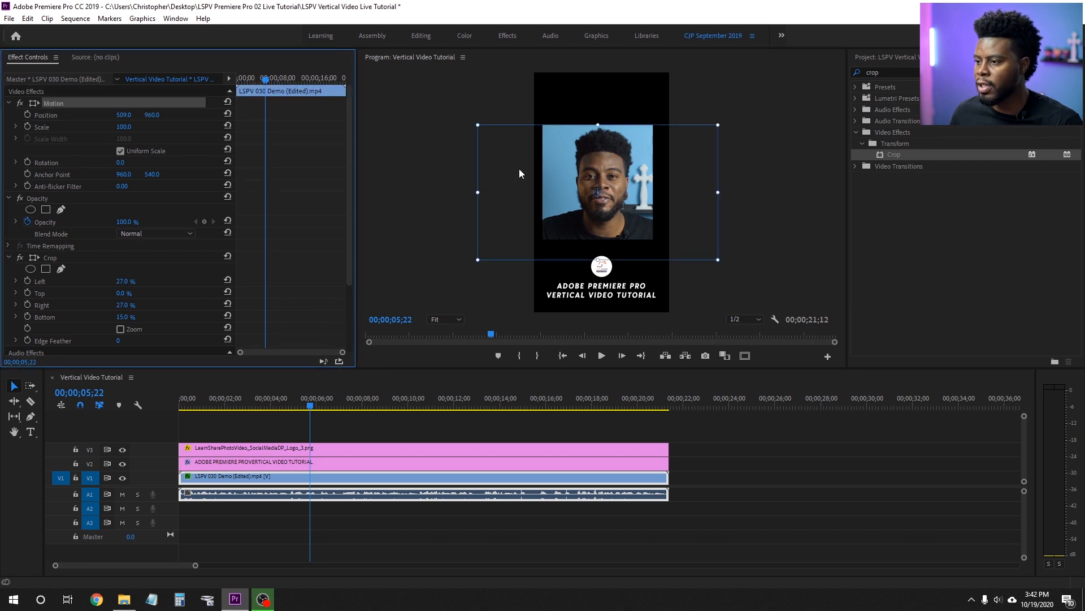
{"action": "left_click_drag", "start_coordinate": [589, 166], "coordinate": [591, 161]}
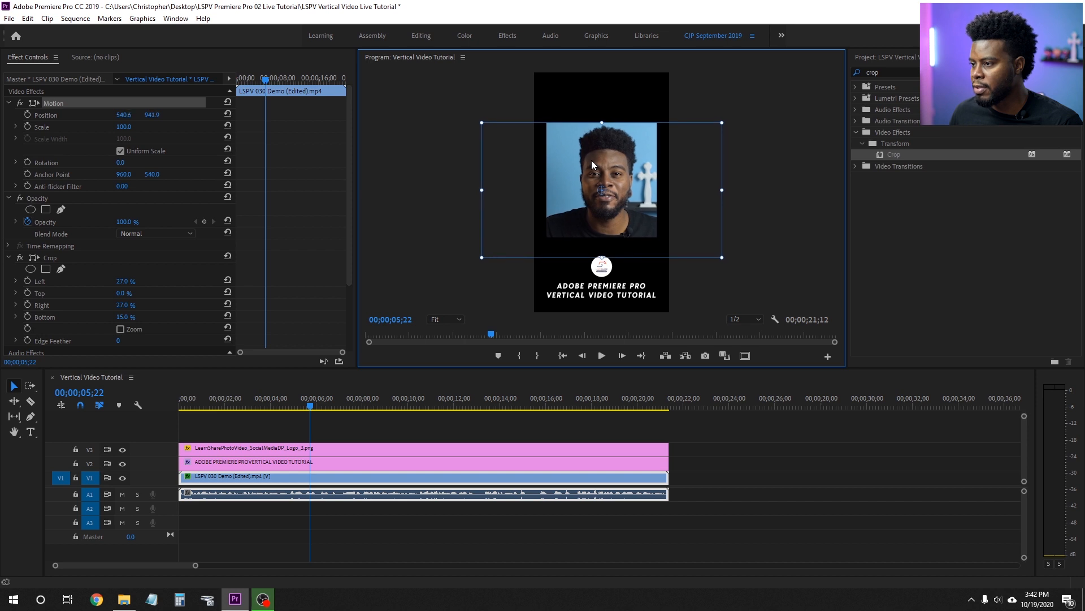
{"action": "left_click", "coordinate": [422, 448]}
{"action": "key", "text": "ctrl+s"}
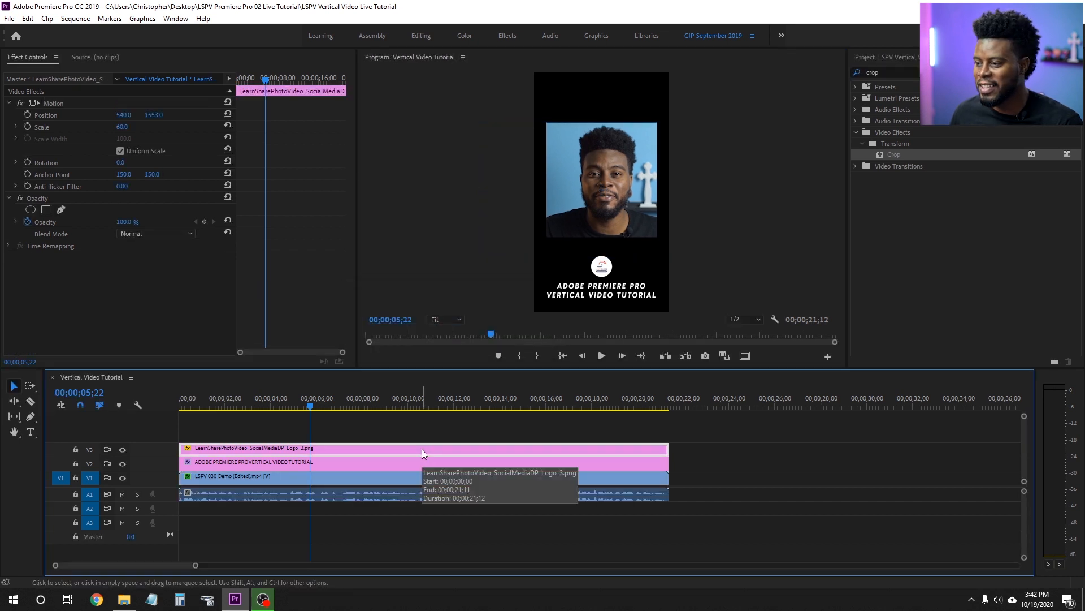
- Move the logo above the cropped demo clip, at a vertical position of about 267, and set its horizontal position to 540
{"action": "left_click", "coordinate": [67, 101]}
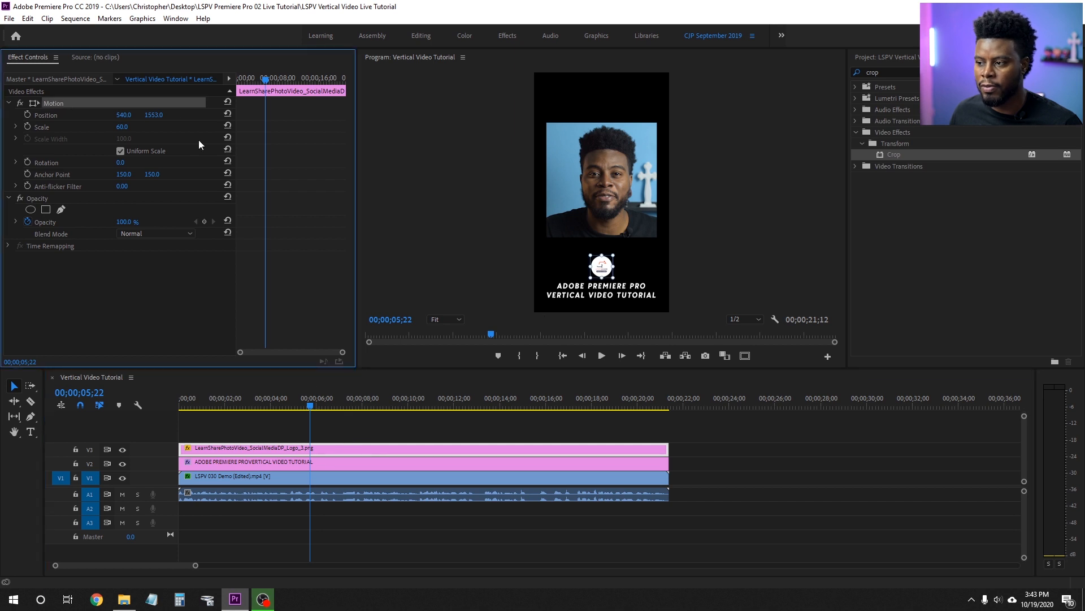
{"action": "left_click_drag", "start_coordinate": [606, 270], "coordinate": [606, 109]}
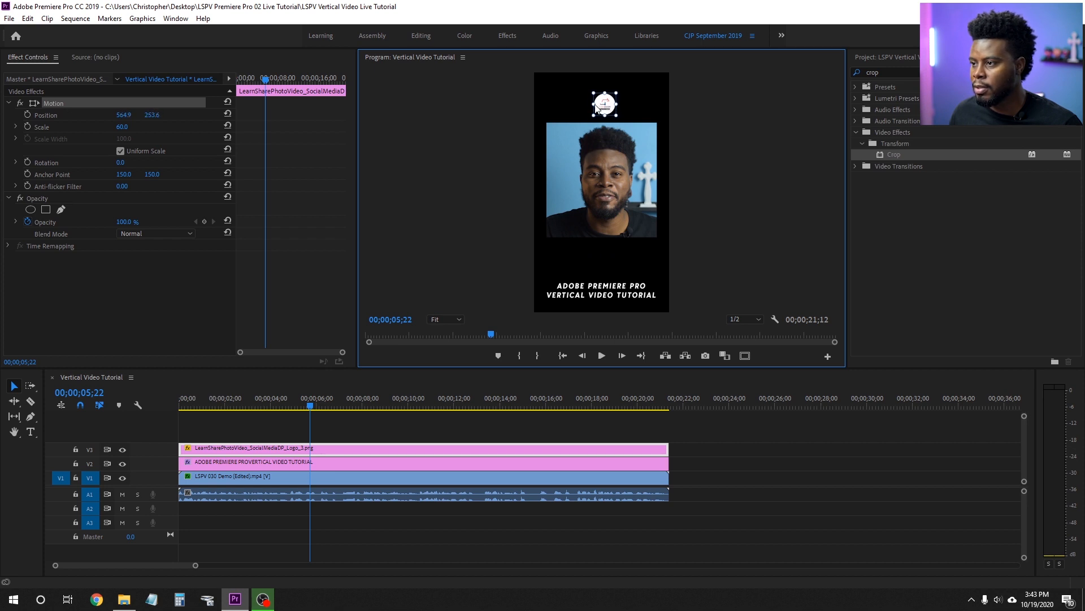
{"action": "left_click", "coordinate": [713, 167]}
{"action": "left_click", "coordinate": [713, 163]}
{"action": "left_click_drag", "start_coordinate": [605, 106], "coordinate": [603, 112]}
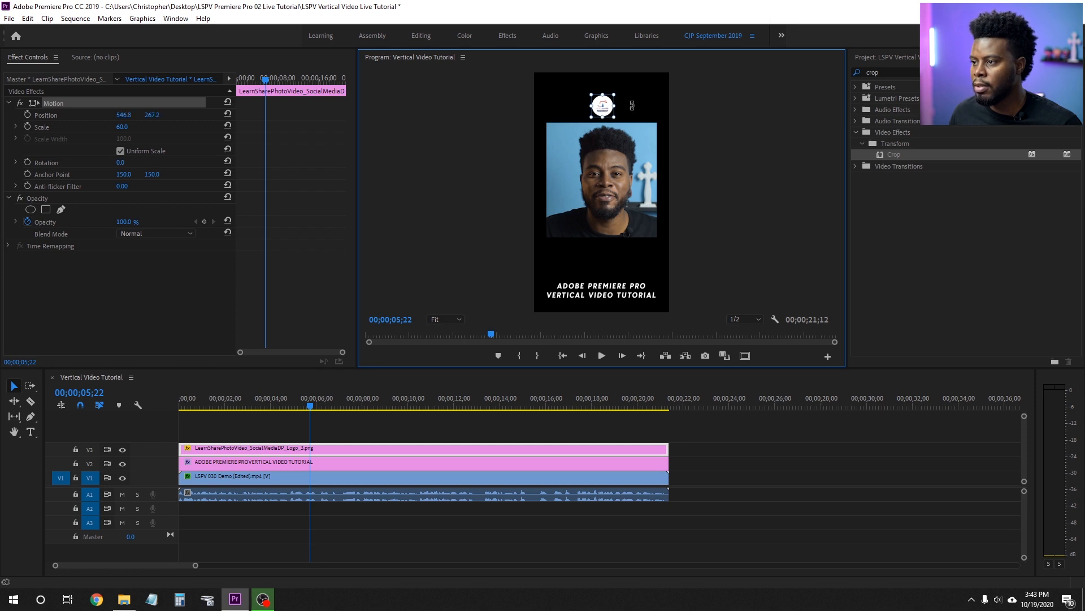
{"action": "left_click", "coordinate": [125, 115]}
{"action": "type", "text": "540"}
{"action": "key", "text": "Return"}
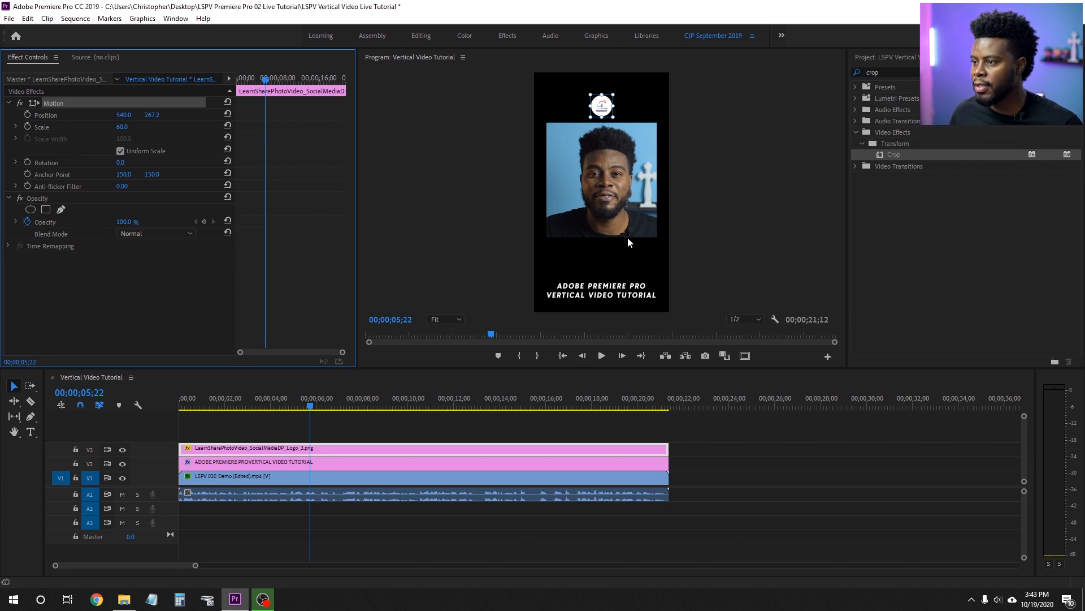
- Move the cropped demo clip down in the frame to a vertical position of about 1021.9
{"action": "left_click", "coordinate": [346, 479]}
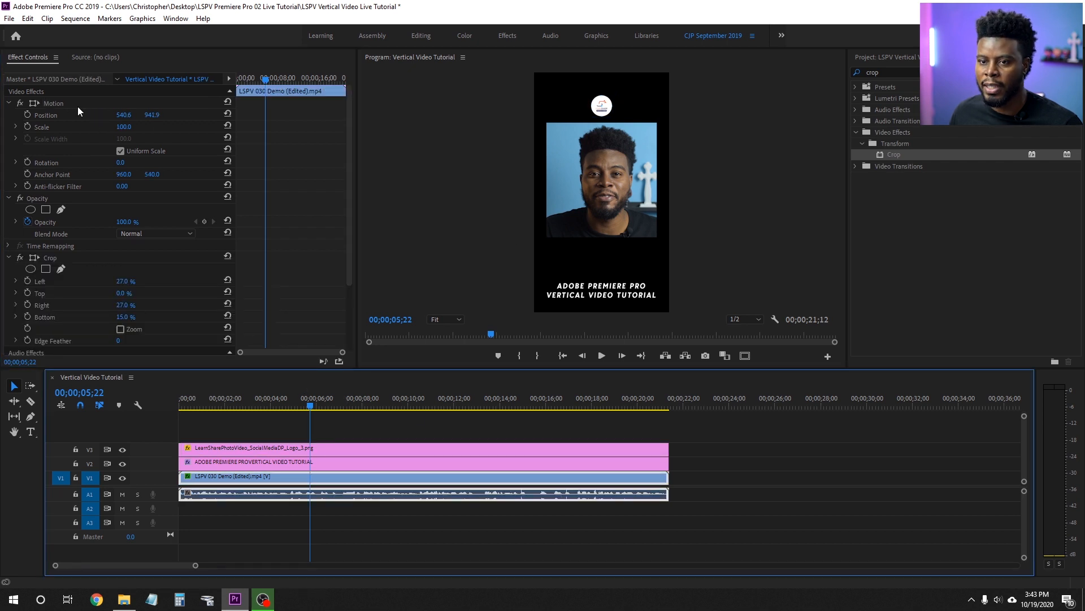
{"action": "left_click", "coordinate": [59, 103]}
{"action": "left_click_drag", "start_coordinate": [601, 189], "coordinate": [601, 199]}
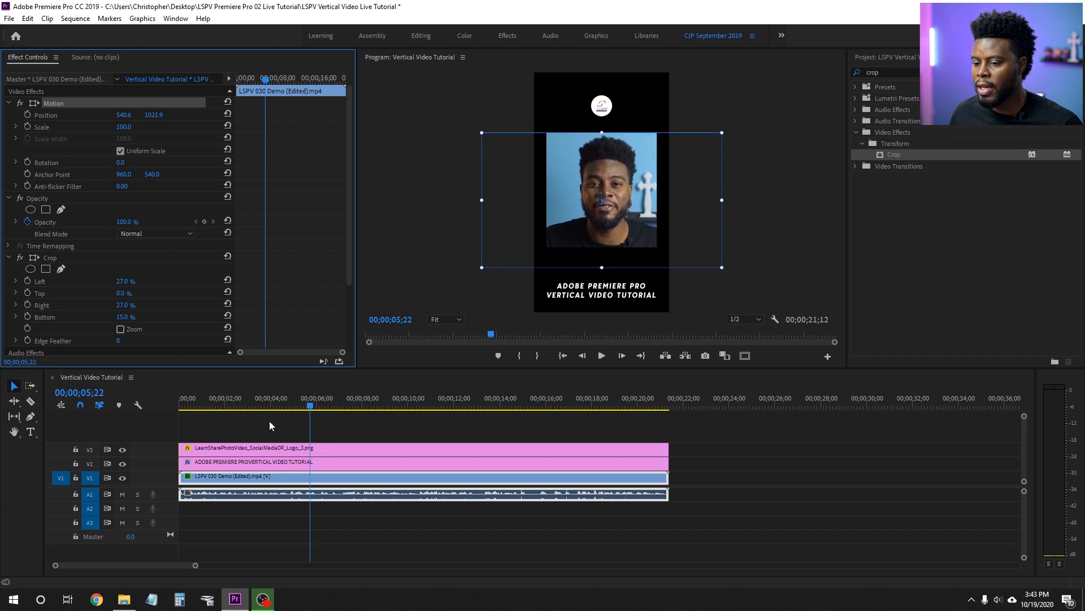
- Raise the title text closer to the demo clip, to a vertical position of 1575, and save the project
{"action": "left_click", "coordinate": [307, 464]}
{"action": "left_click_drag", "start_coordinate": [348, 116], "coordinate": [327, 301]}
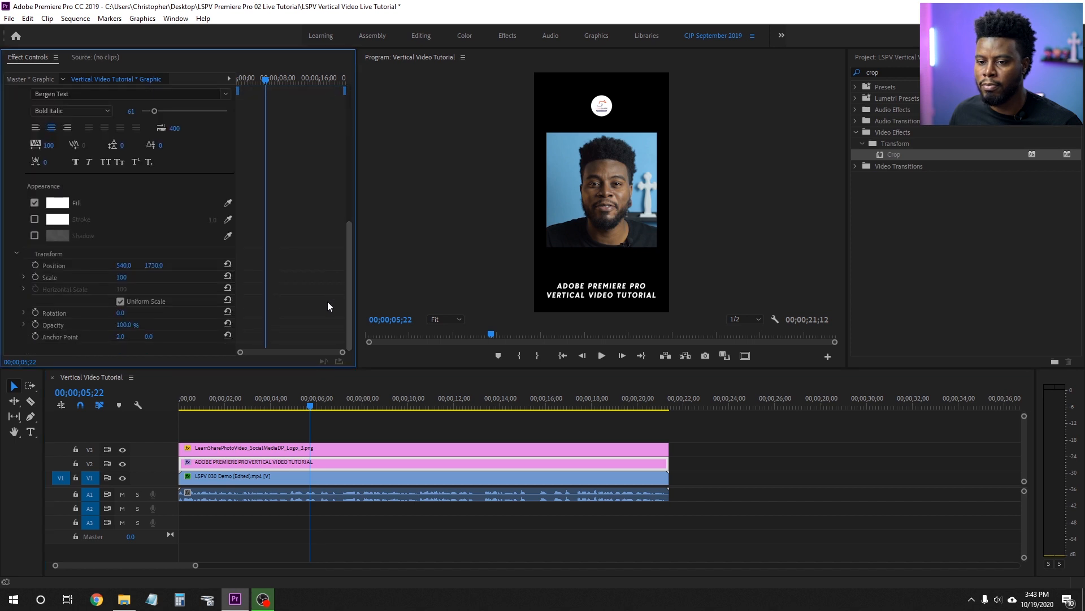
{"action": "left_click", "coordinate": [60, 263]}
{"action": "left_click_drag", "start_coordinate": [154, 265], "coordinate": [103, 265]}
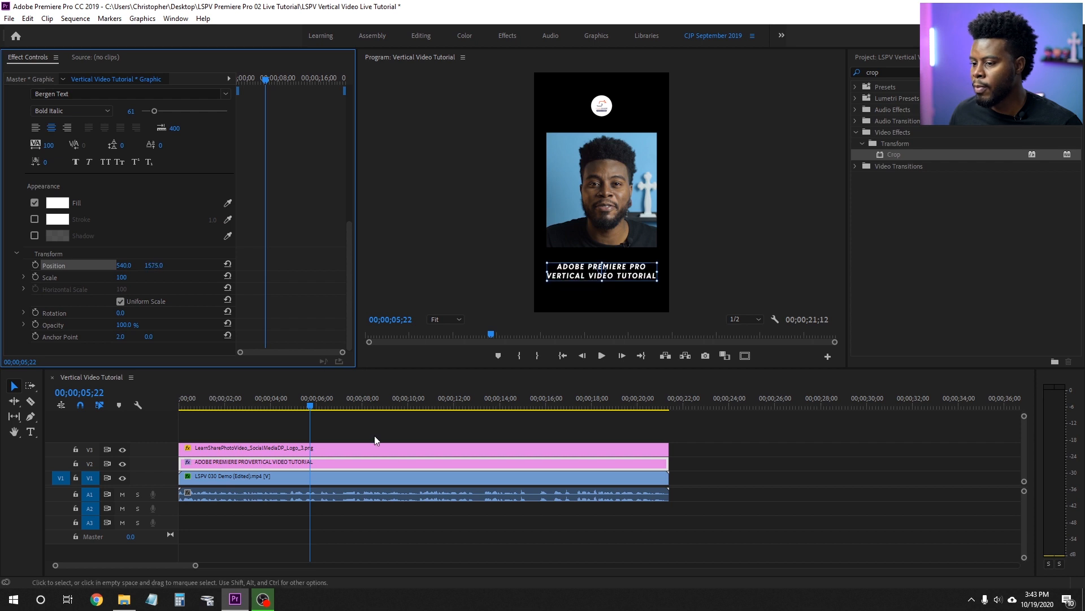
{"action": "left_click", "coordinate": [391, 430]}
{"action": "key", "text": "ctrl+s"}
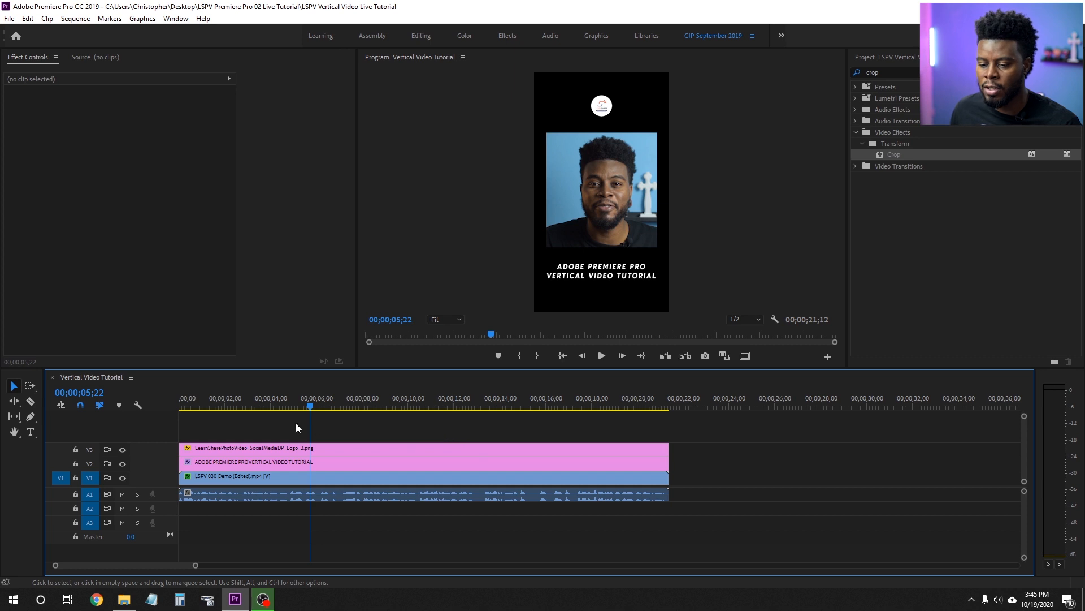
- Import the LSPV_030_SampleVideoOverlays_2 image from the tutorial folder and place it on track V1 after the existing clips
{"action": "left_click", "coordinate": [124, 603]}
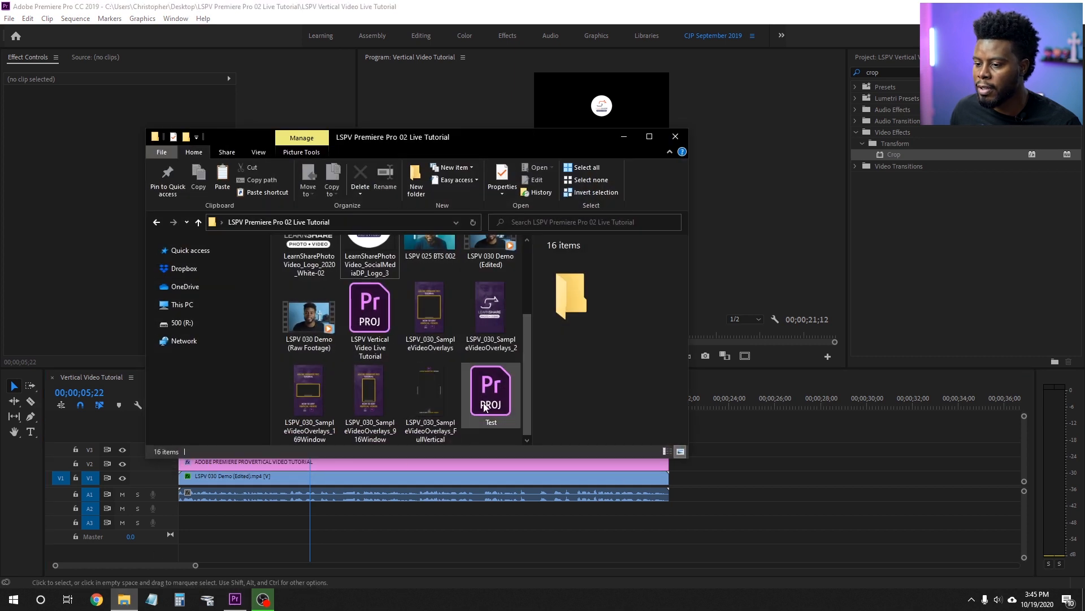
{"action": "left_click_drag", "start_coordinate": [493, 328], "coordinate": [916, 195]}
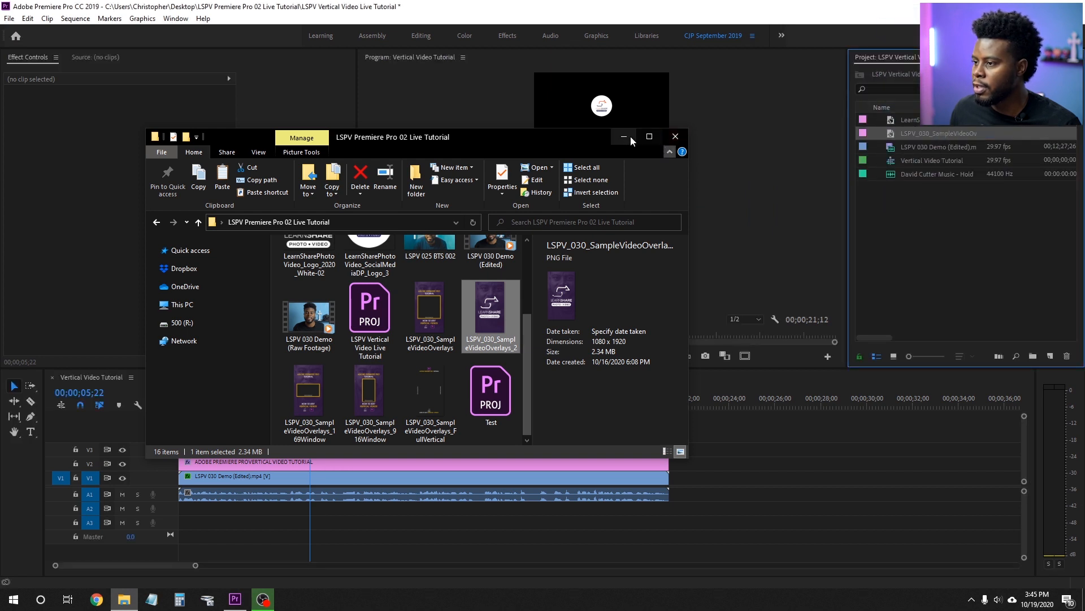
{"action": "left_click", "coordinate": [634, 142]}
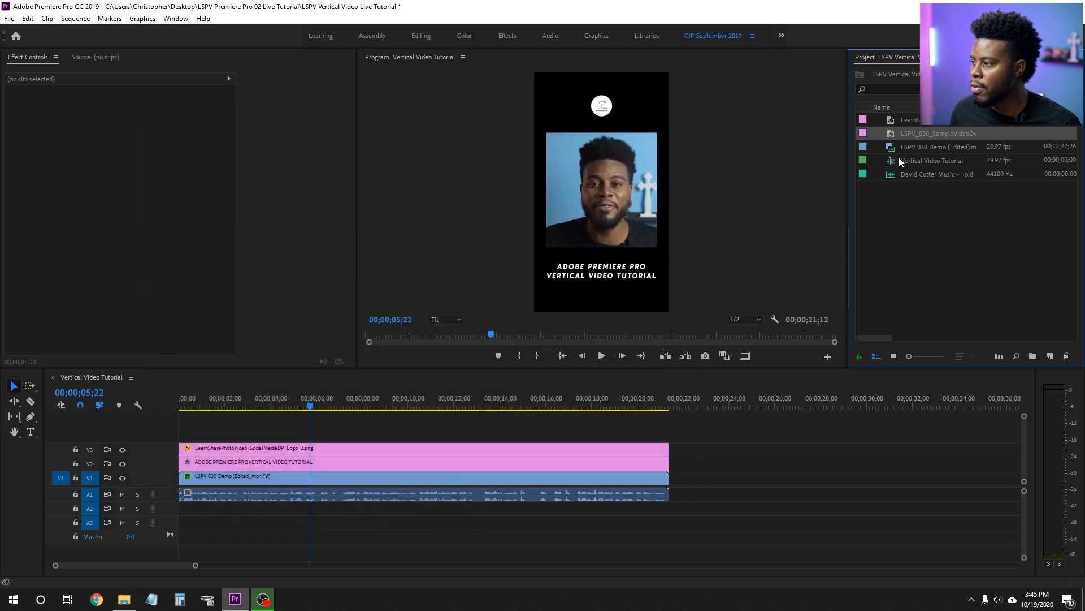
{"action": "left_click_drag", "start_coordinate": [927, 139], "coordinate": [690, 483]}
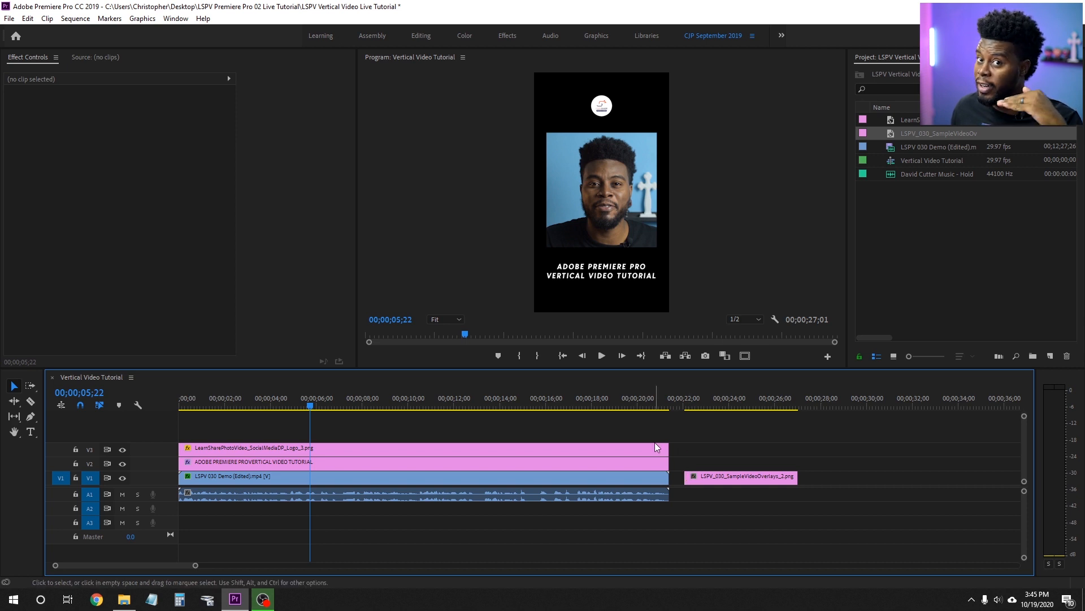
- Shift the logo, title and demo video up one track and place the overlay image beneath them across their full duration
{"action": "left_click_drag", "start_coordinate": [637, 430], "coordinate": [615, 477]}
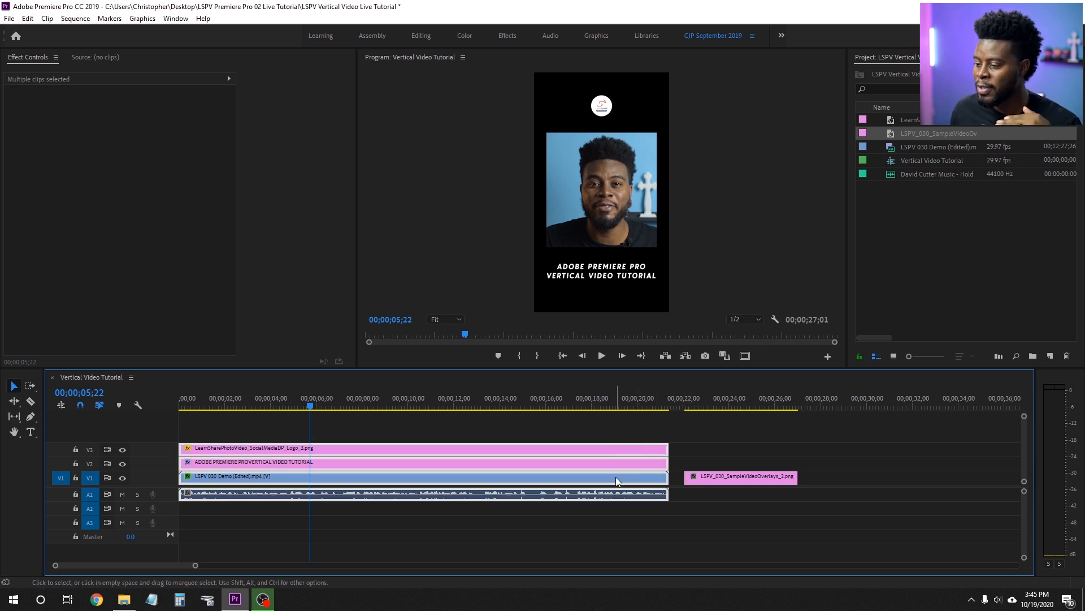
{"action": "left_click", "coordinate": [679, 470]}
{"action": "left_click_drag", "start_coordinate": [673, 431], "coordinate": [622, 467]}
{"action": "left_click", "coordinate": [677, 475]}
{"action": "left_click_drag", "start_coordinate": [768, 480], "coordinate": [670, 478]}
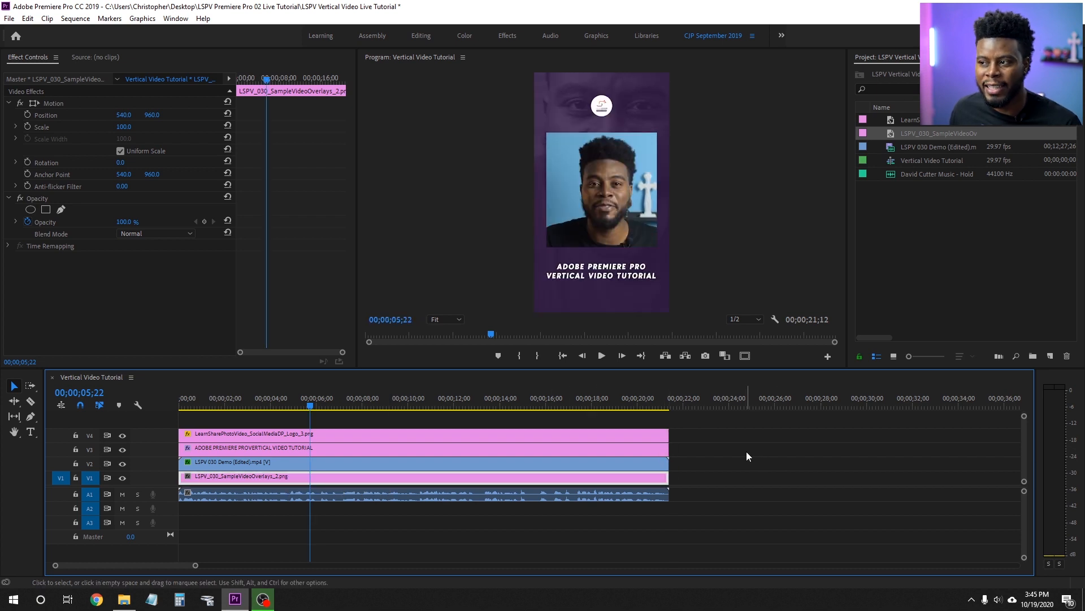
- Play the sequence from the beginning to review the composition over the new background
{"action": "left_click_drag", "start_coordinate": [437, 406], "coordinate": [161, 413]}
{"action": "left_click", "coordinate": [263, 422]}
{"action": "key", "text": "space"}
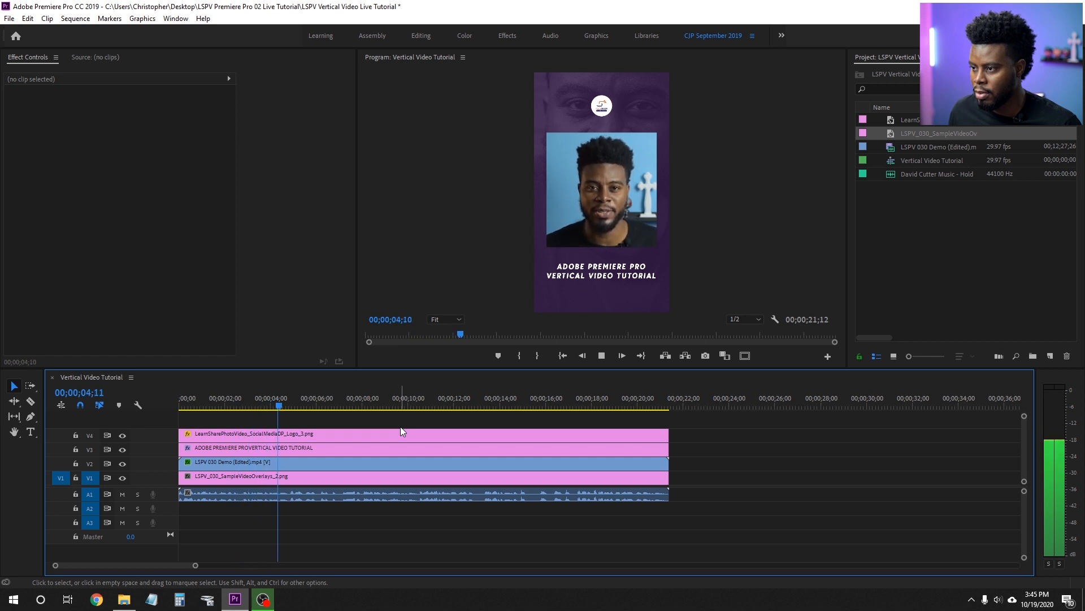
{"action": "key", "text": "space"}
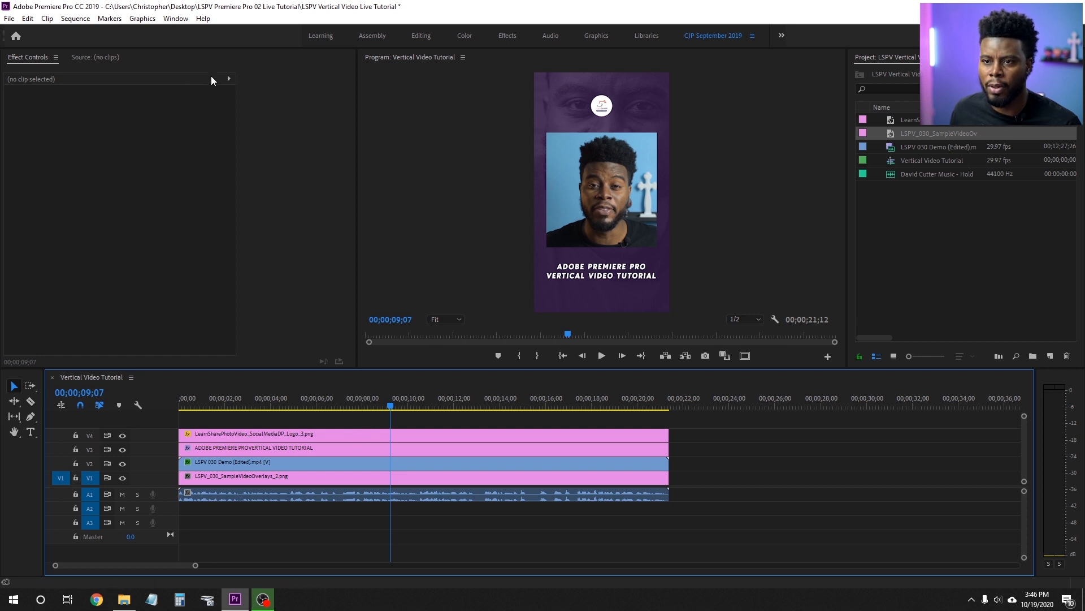
- Add a new rectangle graphic layer at 00;00;09;07 in the sequence
{"action": "left_click", "coordinate": [142, 20]}
{"action": "mouse_move", "coordinate": [240, 66]}
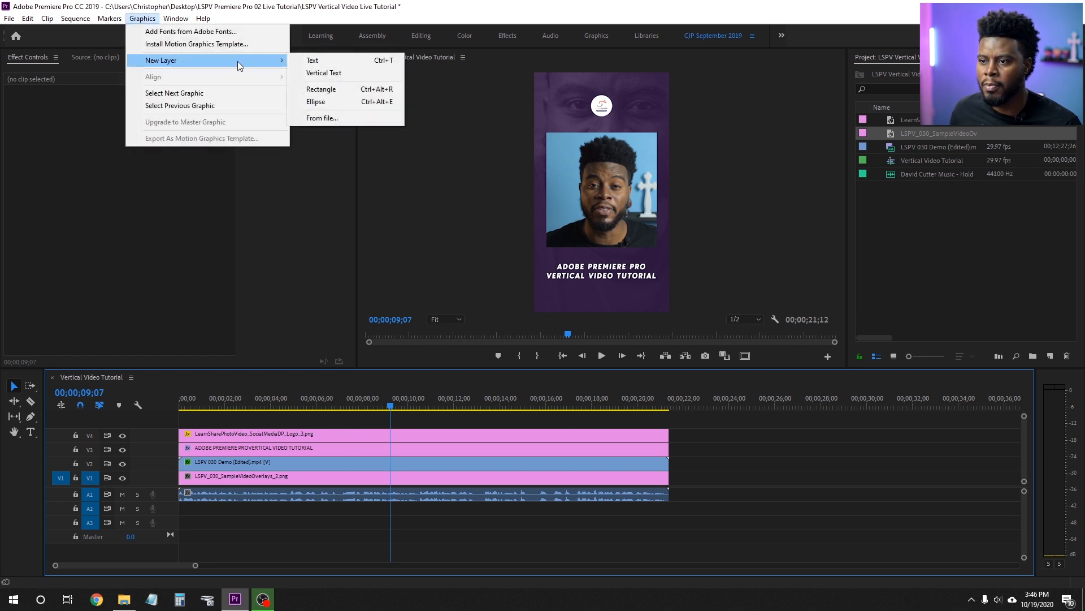
{"action": "left_click", "coordinate": [343, 91]}
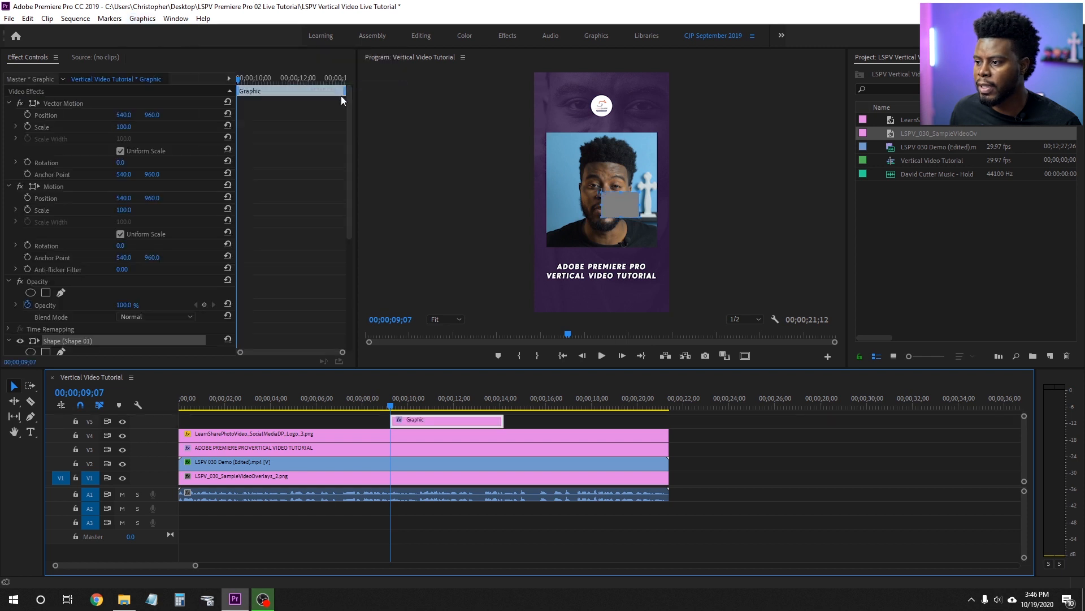
- Resize the rectangle so it covers the demo video and extends slightly beyond it on all four sides
{"action": "left_click", "coordinate": [609, 199]}
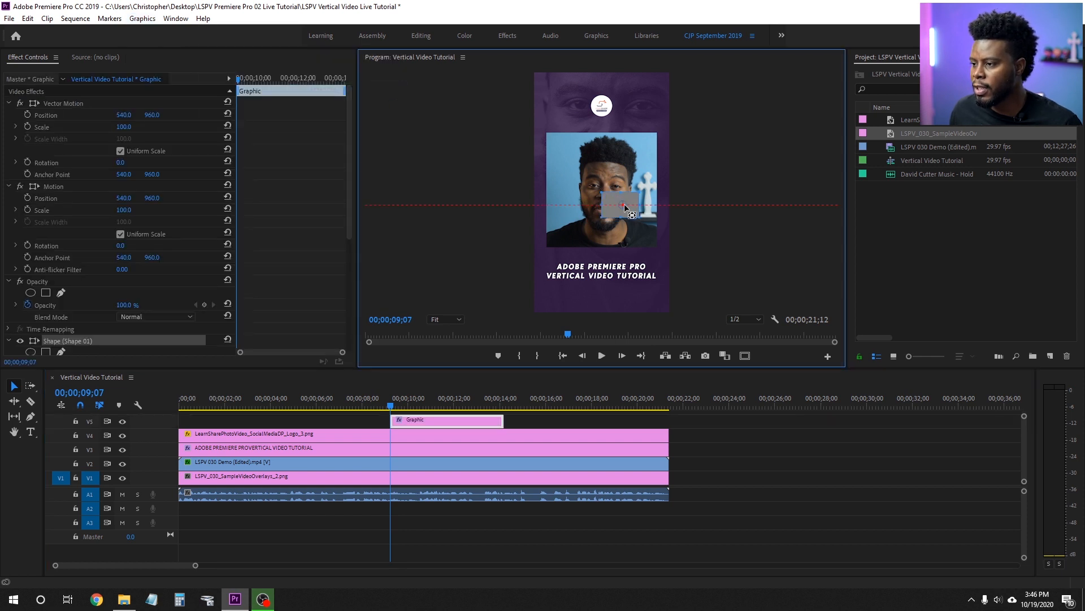
{"action": "left_click_drag", "start_coordinate": [588, 368], "coordinate": [588, 400]}
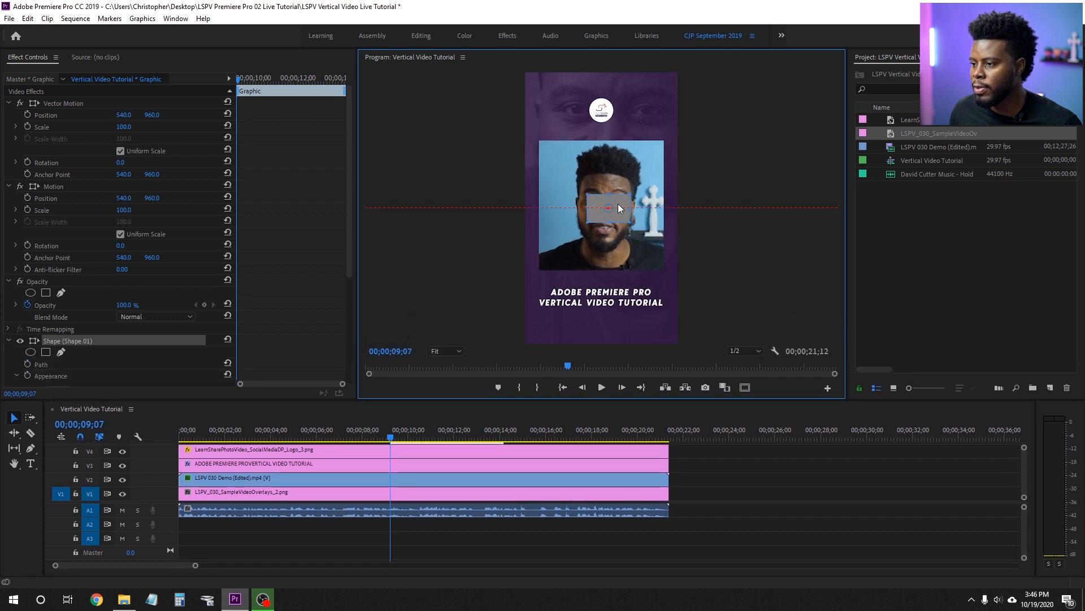
{"action": "left_click_drag", "start_coordinate": [615, 208], "coordinate": [604, 136]}
{"action": "left_click_drag", "start_coordinate": [601, 222], "coordinate": [600, 273]}
{"action": "left_click_drag", "start_coordinate": [622, 201], "coordinate": [669, 202]}
{"action": "left_click_drag", "start_coordinate": [580, 204], "coordinate": [536, 204]}
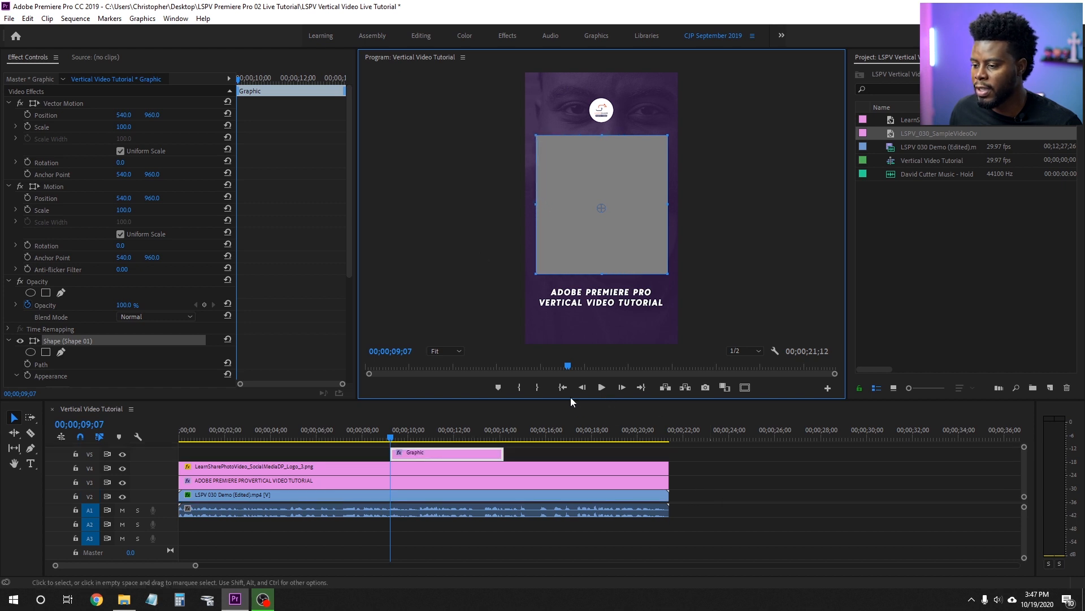
- Place the rectangle graphic on a track between the background image and the demo clip, and extend it over the full clip length
{"action": "left_click_drag", "start_coordinate": [572, 400], "coordinate": [572, 382]}
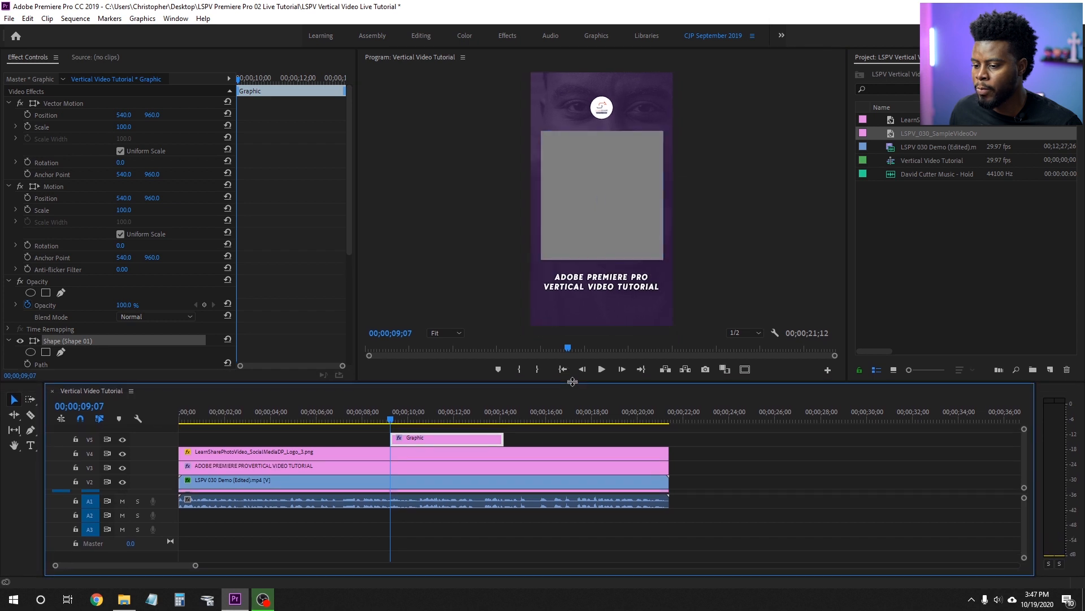
{"action": "left_click_drag", "start_coordinate": [169, 493], "coordinate": [169, 517]}
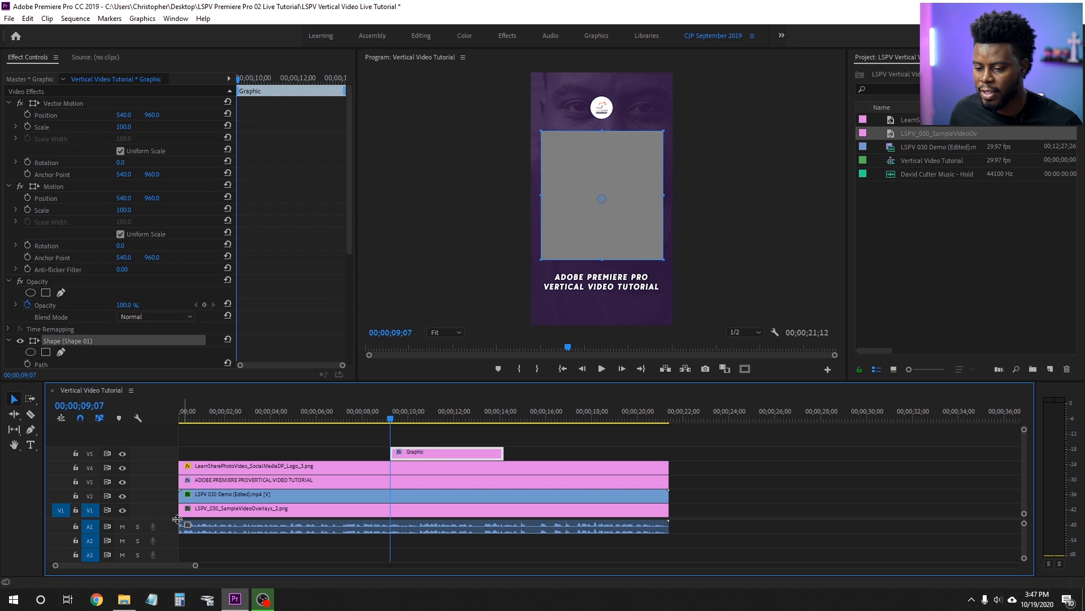
{"action": "left_click_drag", "start_coordinate": [142, 519], "coordinate": [141, 539]}
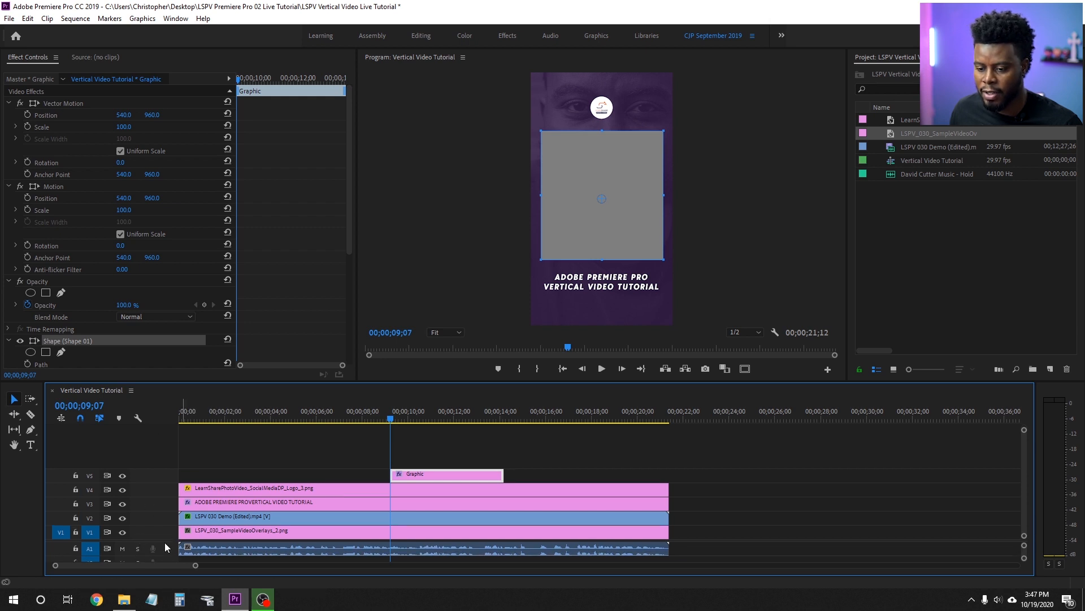
{"action": "left_click_drag", "start_coordinate": [165, 540], "coordinate": [165, 507]}
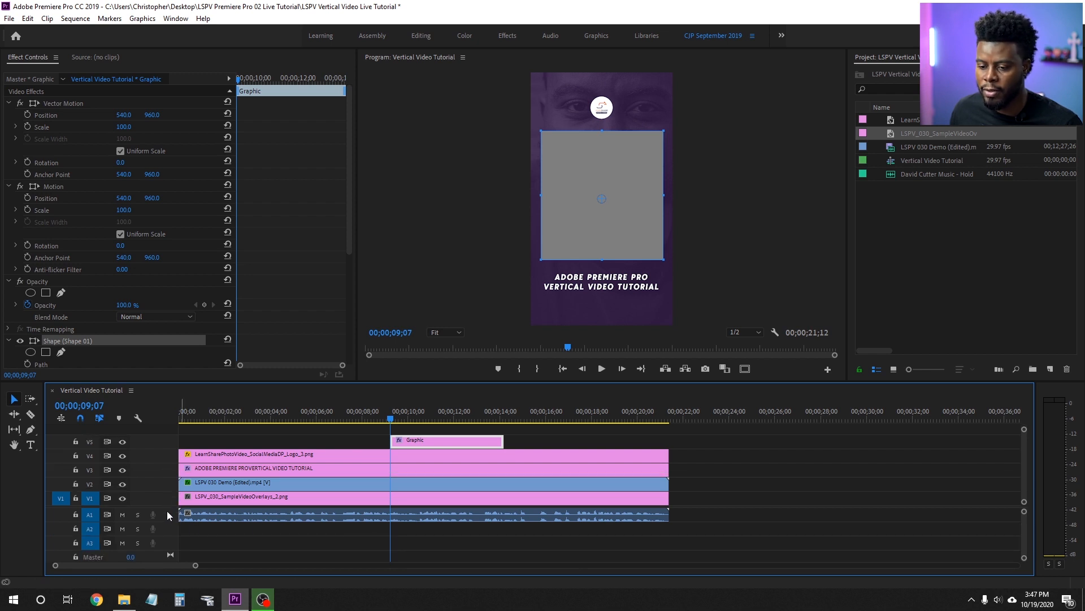
{"action": "left_click_drag", "start_coordinate": [165, 506], "coordinate": [165, 533]}
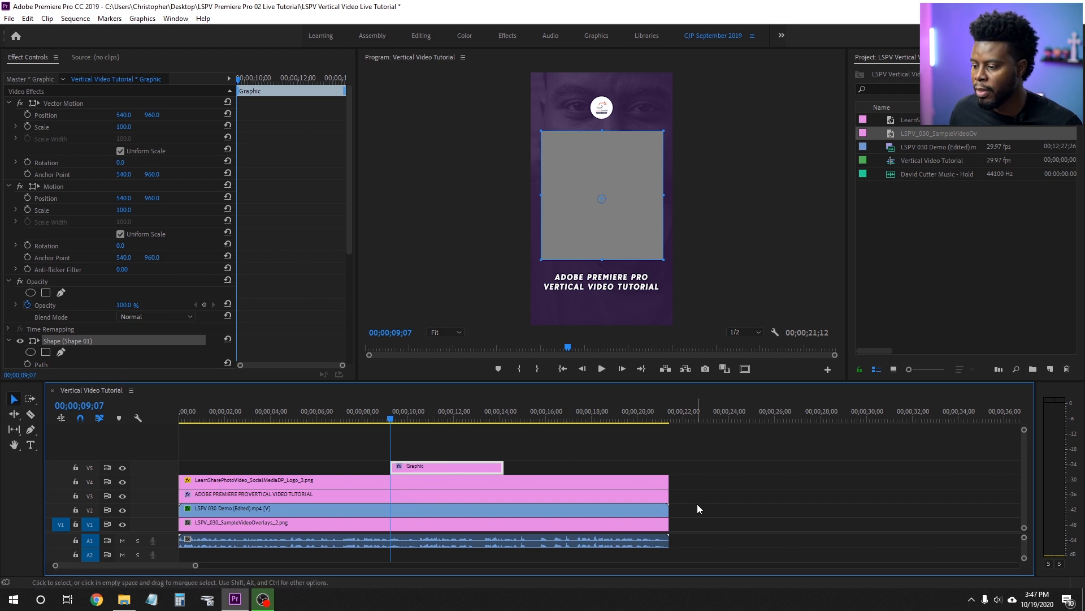
{"action": "left_click_drag", "start_coordinate": [690, 507], "coordinate": [423, 508]}
{"action": "left_click", "coordinate": [432, 453]}
{"action": "left_click_drag", "start_coordinate": [304, 454], "coordinate": [330, 524]}
{"action": "left_click_drag", "start_coordinate": [411, 512], "coordinate": [201, 512]}
{"action": "left_click_drag", "start_coordinate": [302, 511], "coordinate": [674, 509]}
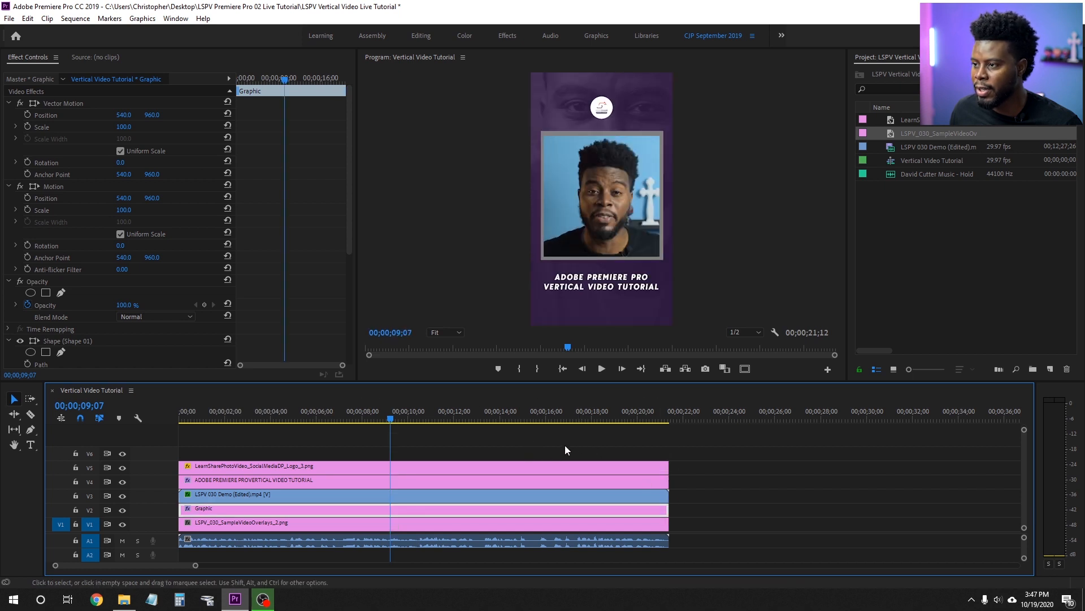
- Fine-tune the rectangle's upper and right edges at 50% preview zoom so the border around the demo video is even
{"action": "left_click", "coordinate": [606, 132]}
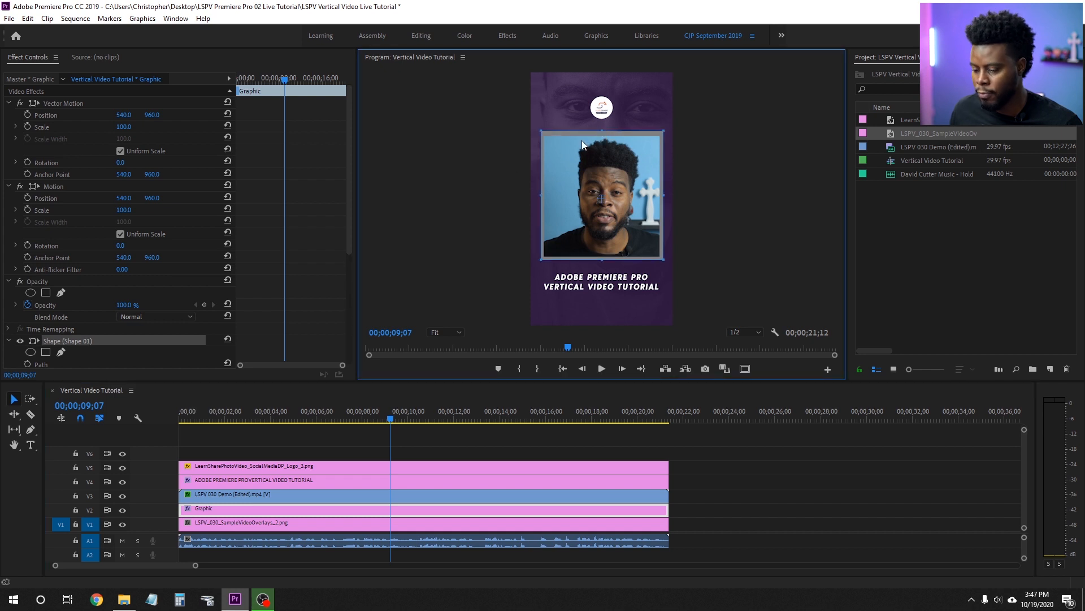
{"action": "left_click", "coordinate": [447, 333]}
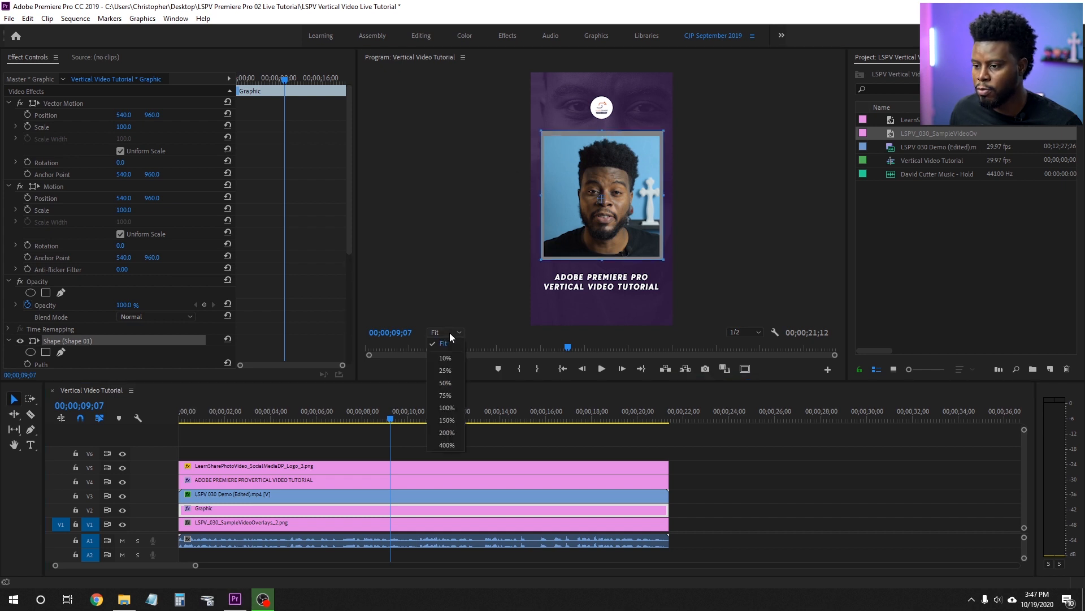
{"action": "left_click", "coordinate": [453, 381]}
{"action": "left_click_drag", "start_coordinate": [833, 229], "coordinate": [834, 188]}
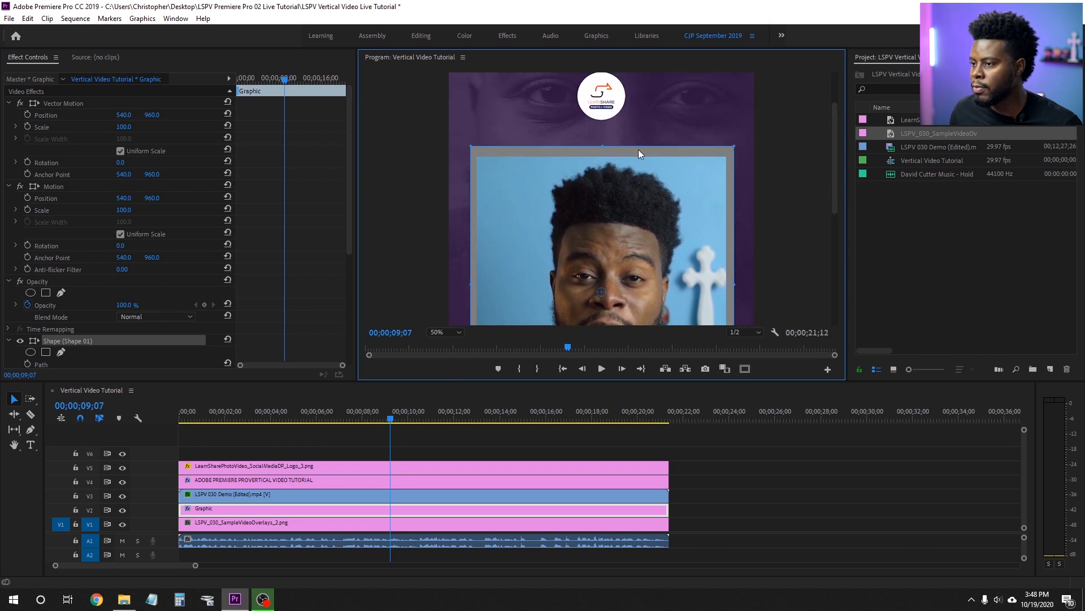
{"action": "left_click_drag", "start_coordinate": [603, 147], "coordinate": [604, 151]}
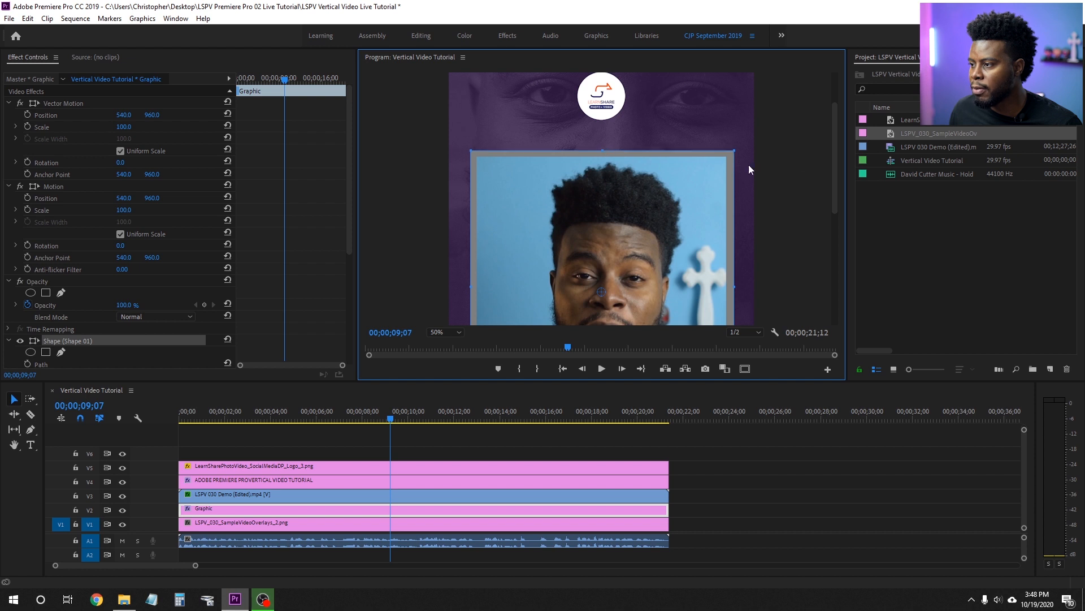
{"action": "left_click_drag", "start_coordinate": [835, 155], "coordinate": [822, 203]}
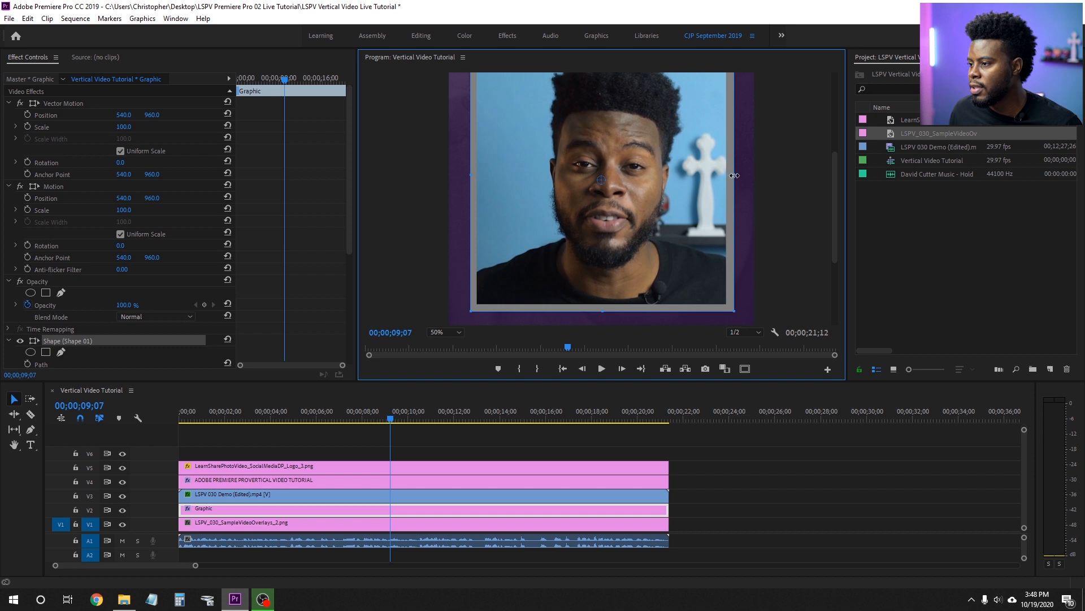
{"action": "left_click_drag", "start_coordinate": [734, 175], "coordinate": [733, 175]}
{"action": "left_click_drag", "start_coordinate": [838, 209], "coordinate": [833, 191]}
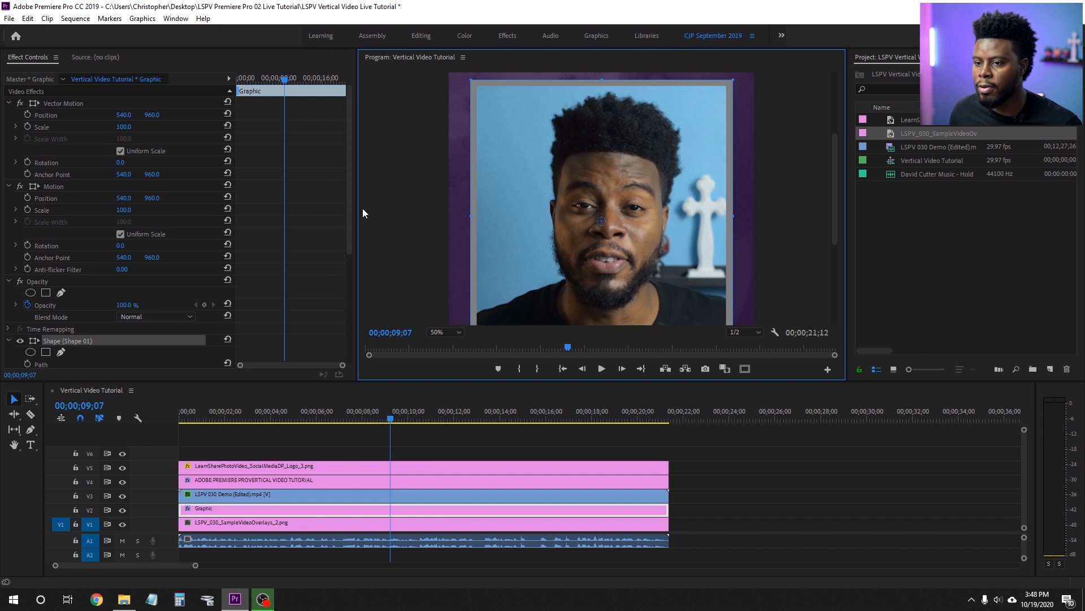
- Change the rectangle's fill colour to white and fit the whole frame in the preview
{"action": "scroll", "coordinate": [209, 218], "scroll_direction": "down", "scroll_amount": 5}
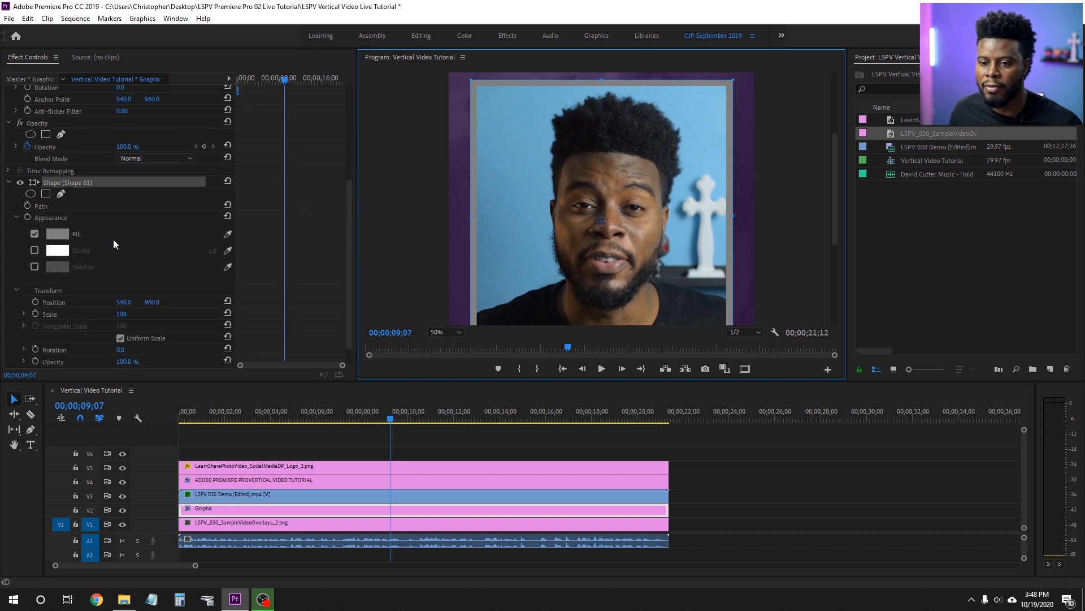
{"action": "left_click", "coordinate": [63, 236]}
{"action": "left_click_drag", "start_coordinate": [459, 338], "coordinate": [396, 419]}
{"action": "left_click", "coordinate": [667, 240]}
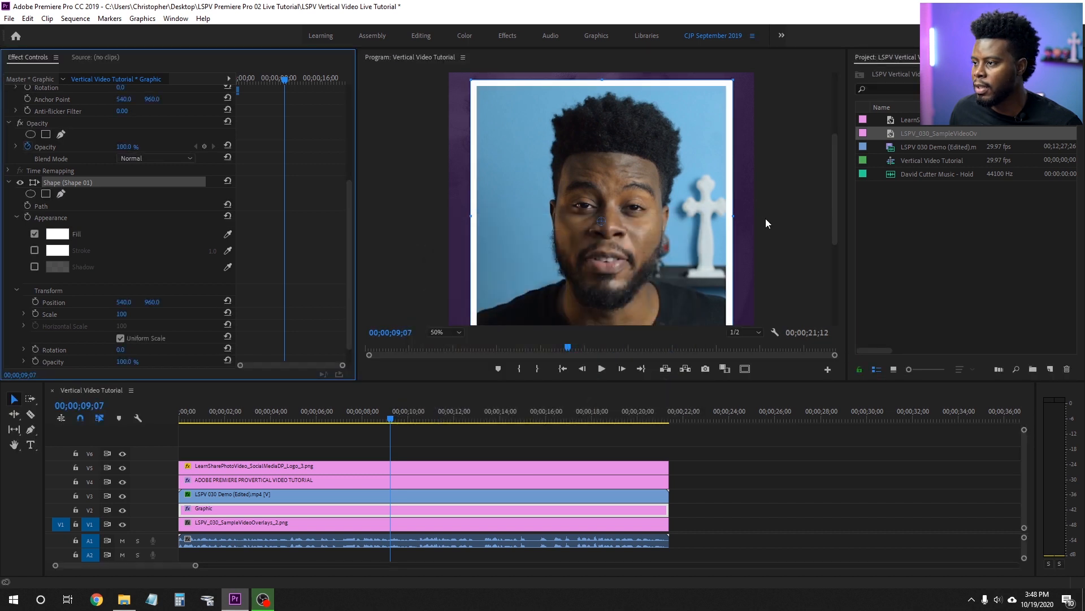
{"action": "left_click", "coordinate": [452, 333]}
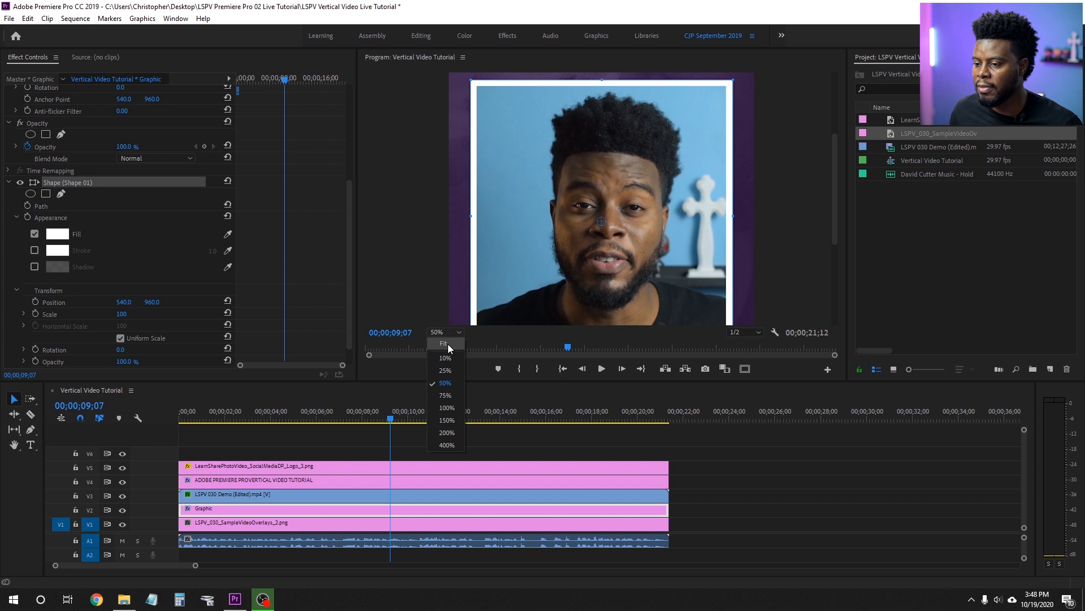
{"action": "left_click", "coordinate": [448, 344]}
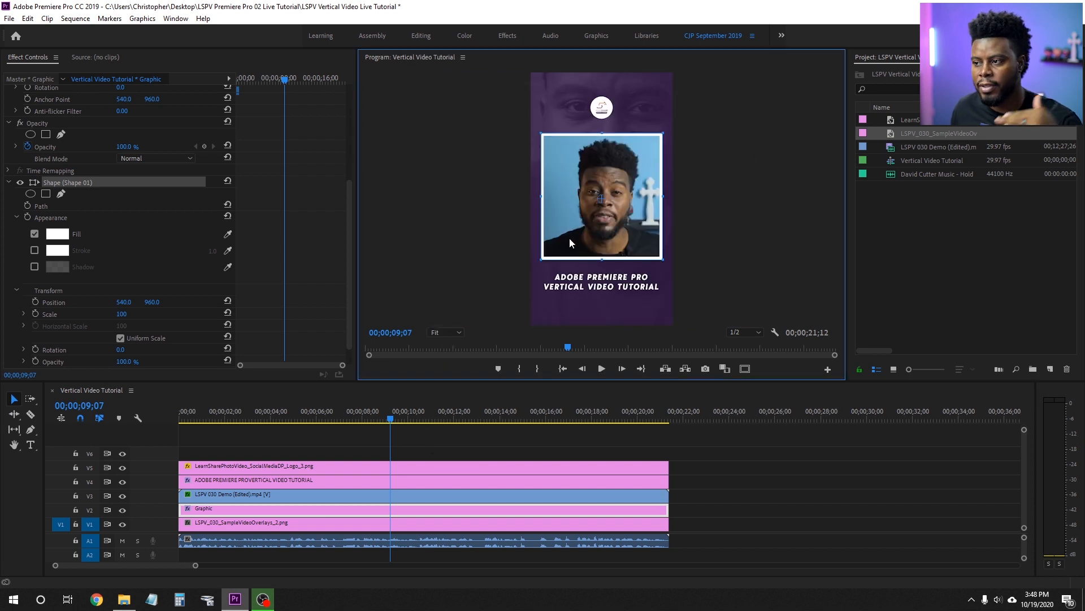
{"action": "left_click", "coordinate": [636, 445]}
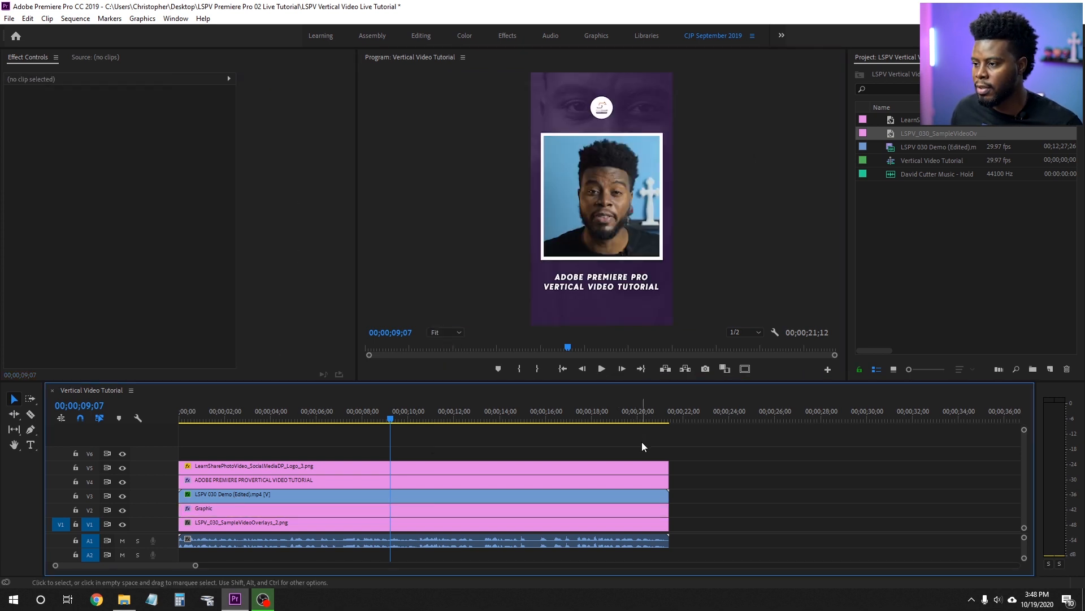
- Save the project and play parts of the vertical sequence to review the bordered demo video with its title and logo
{"action": "key", "text": "ctrl+s"}
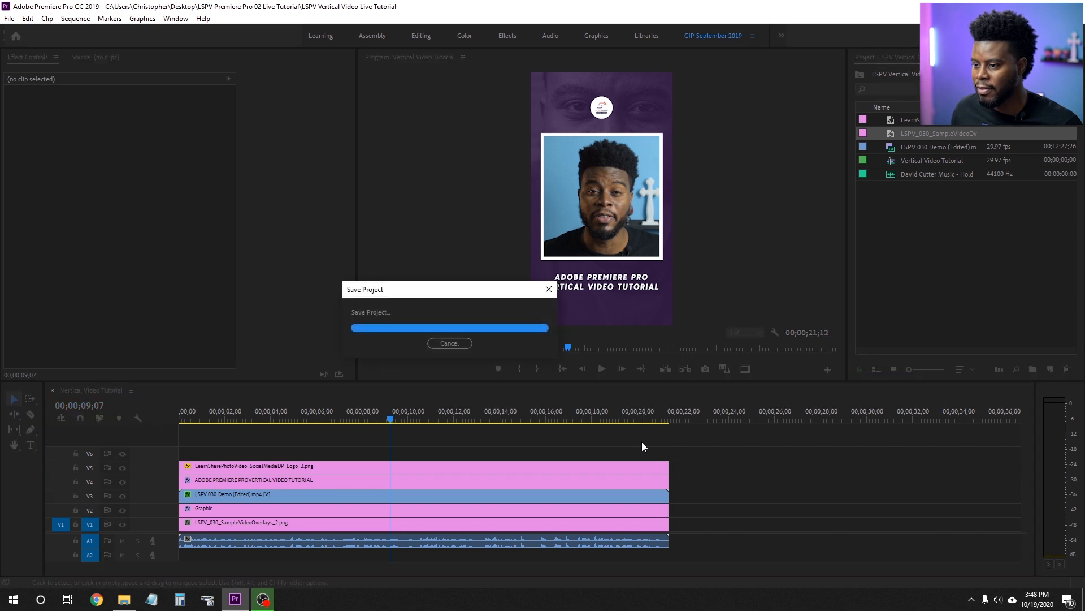
{"action": "left_click_drag", "start_coordinate": [395, 421], "coordinate": [424, 429]}
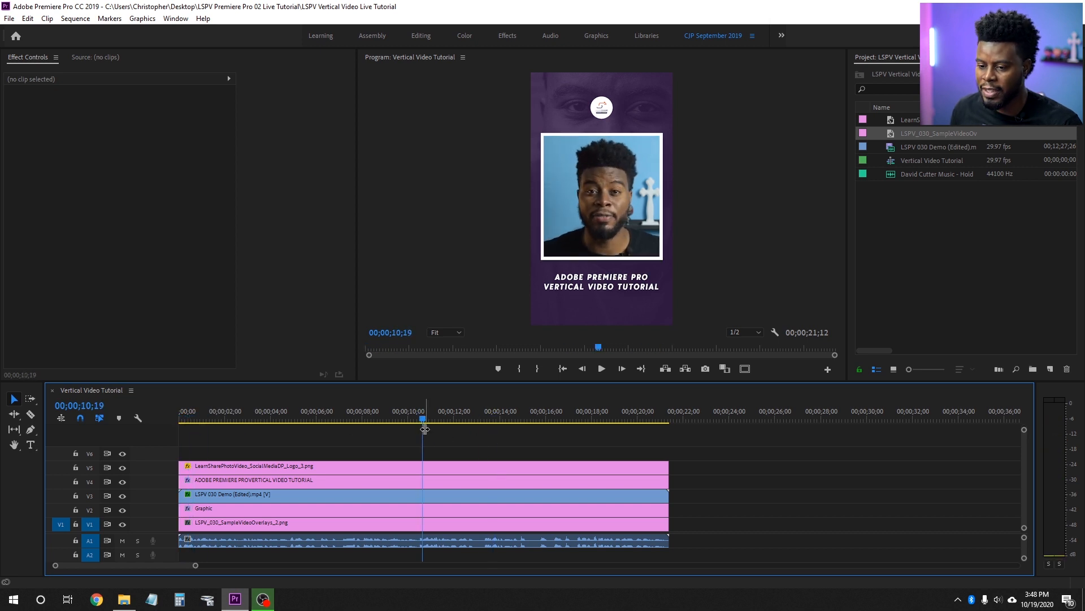
{"action": "left_click", "coordinate": [185, 411]}
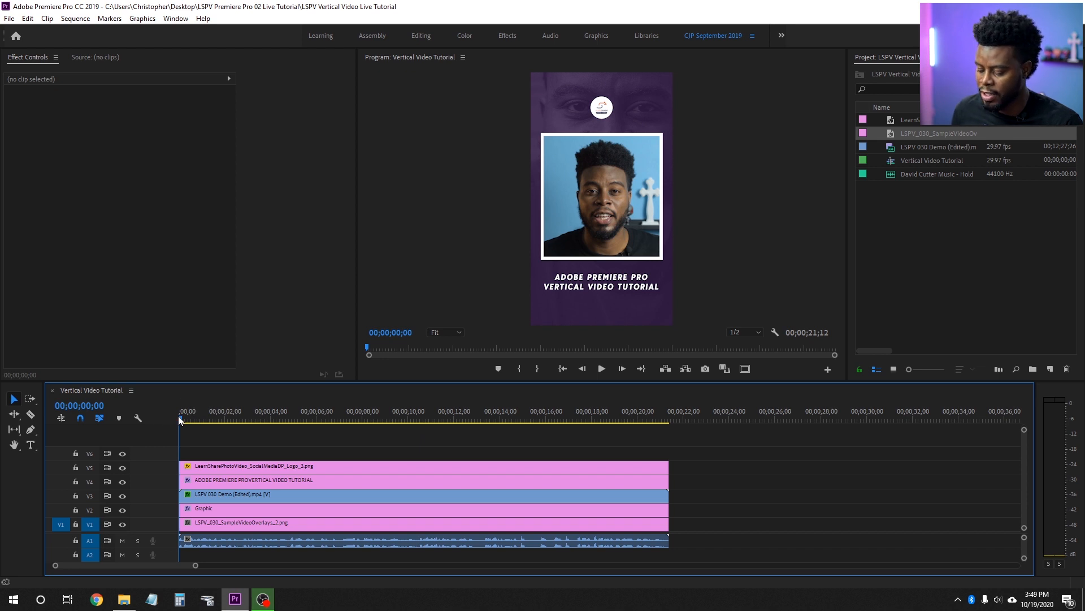
{"action": "key", "text": "End"}
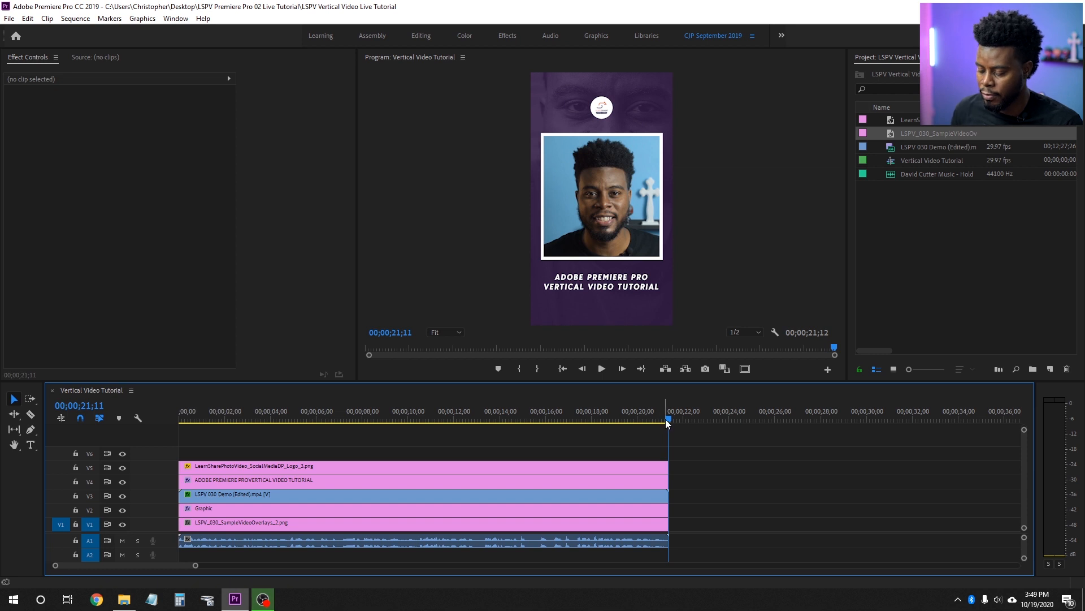
{"action": "key", "text": "space"}
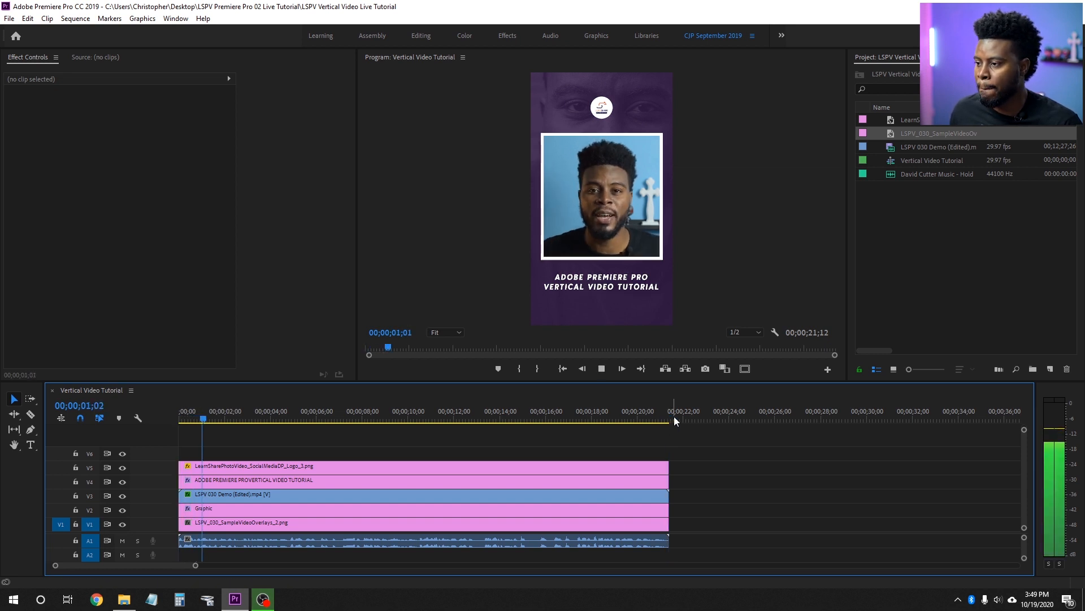
{"action": "key", "text": "space"}
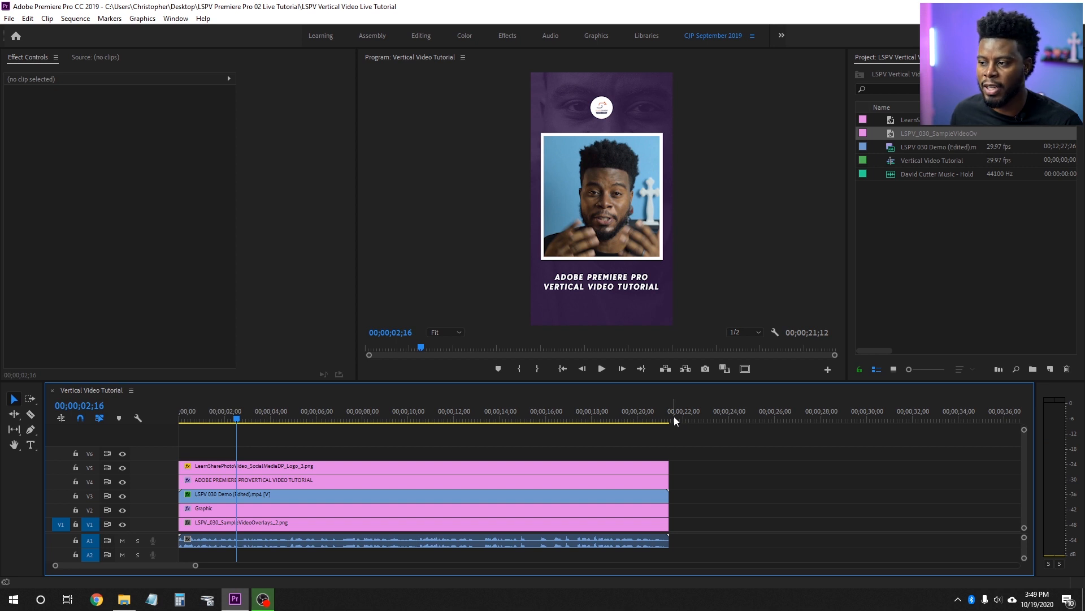
{"action": "key", "text": "space"}
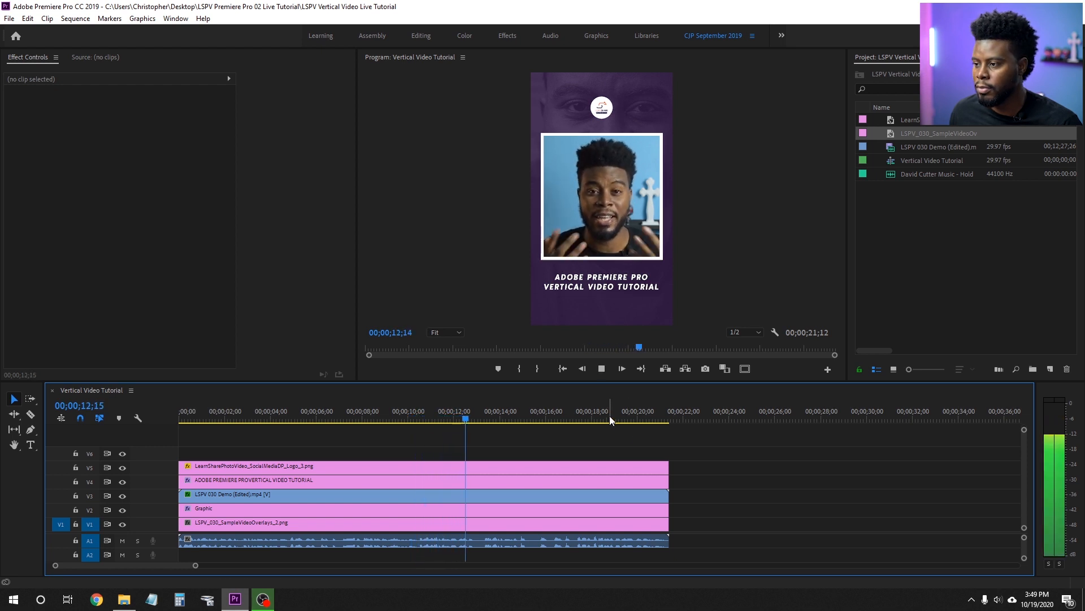
{"action": "key", "text": "space"}
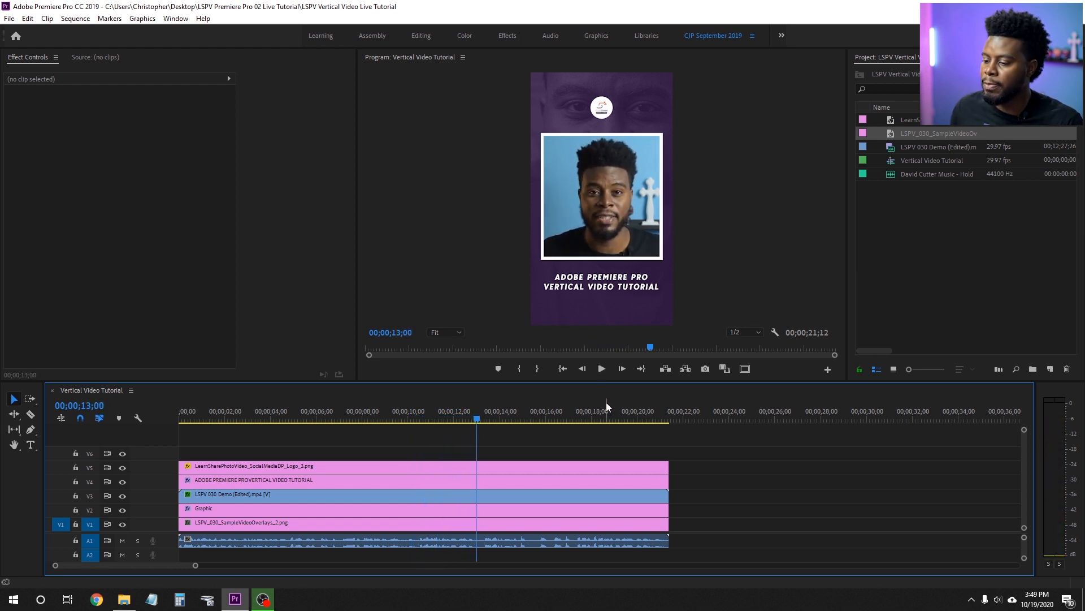
{"action": "left_click_drag", "start_coordinate": [478, 418], "coordinate": [484, 418]}
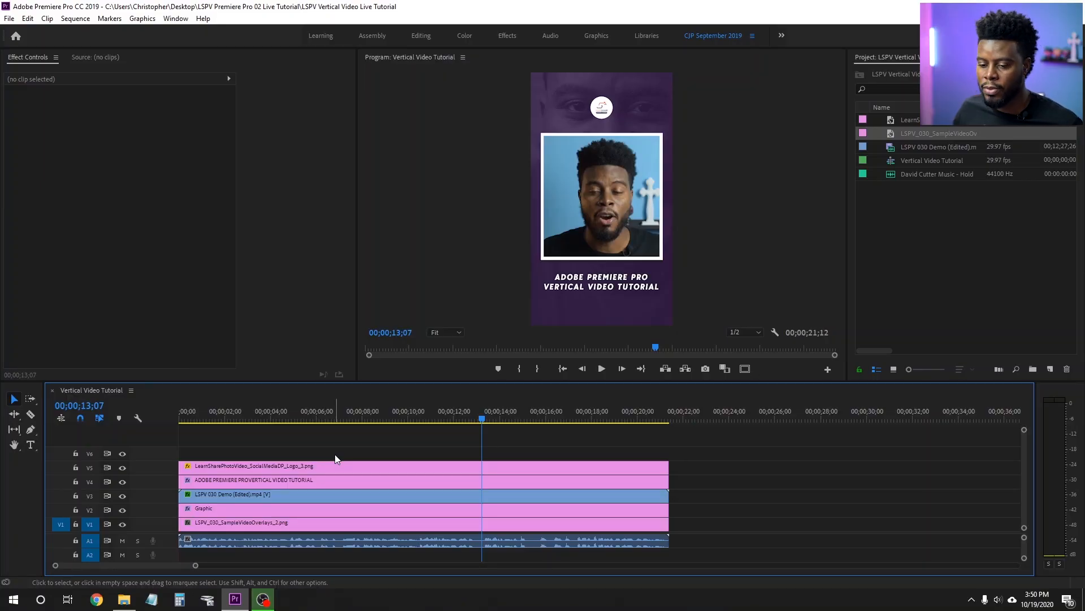
- Import the LSPV_030_SampleVideoOverlays, _169Window, _916Window and _FullVertical images from the tutorial folder, and save the project
{"action": "left_click", "coordinate": [124, 599]}
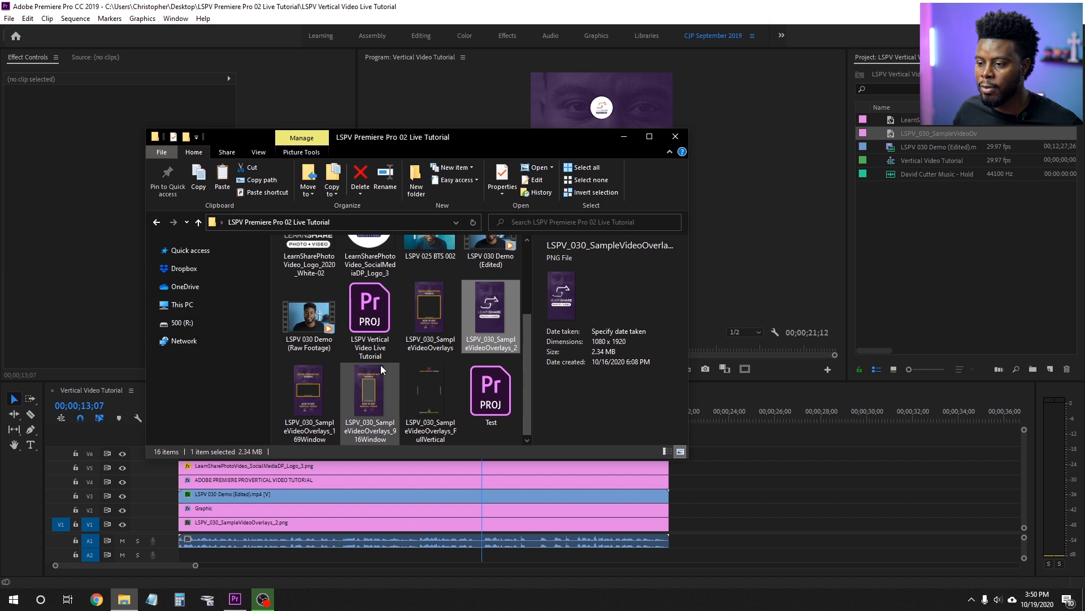
{"action": "left_click", "coordinate": [430, 313]}
{"action": "left_click", "coordinate": [369, 393], "text": "ctrl"}
{"action": "left_click", "coordinate": [304, 398], "text": "ctrl"}
{"action": "left_click", "coordinate": [430, 396], "text": "ctrl"}
{"action": "left_click_drag", "start_coordinate": [429, 395], "coordinate": [934, 259]}
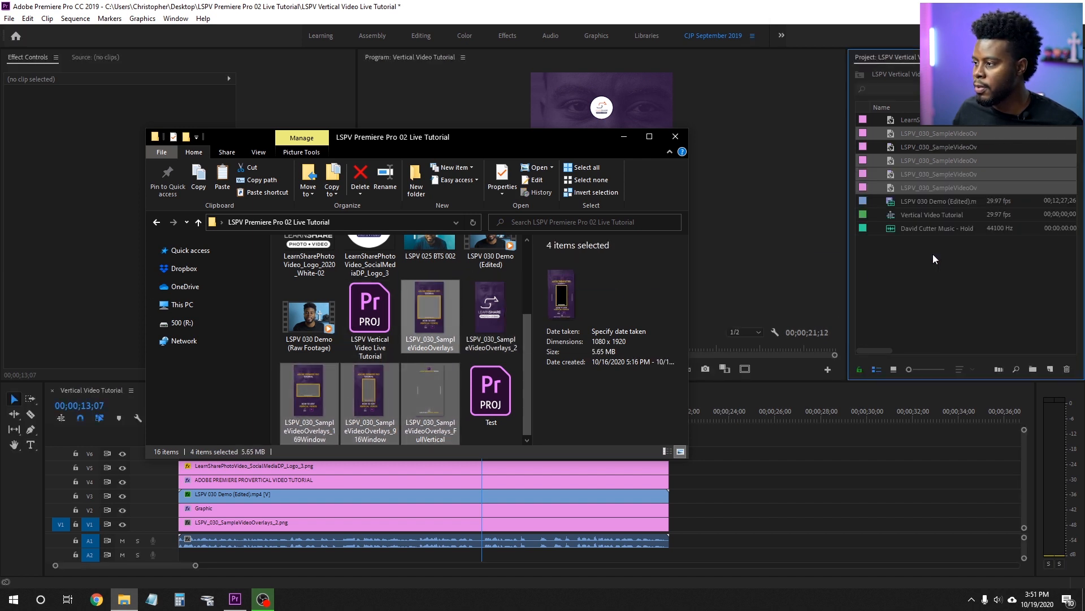
{"action": "left_click", "coordinate": [624, 136]}
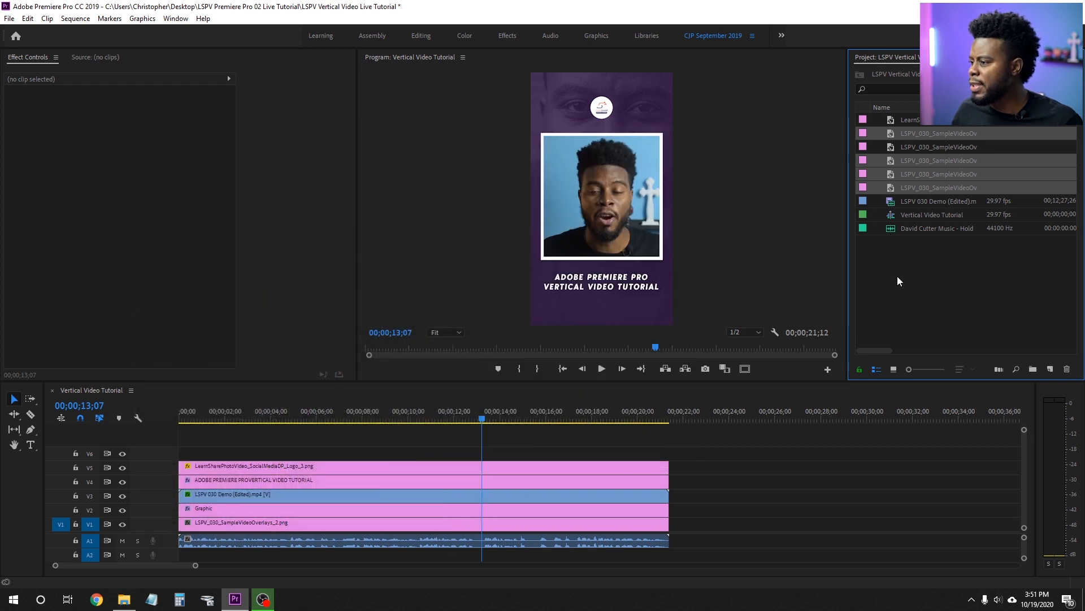
{"action": "key", "text": "ctrl+s"}
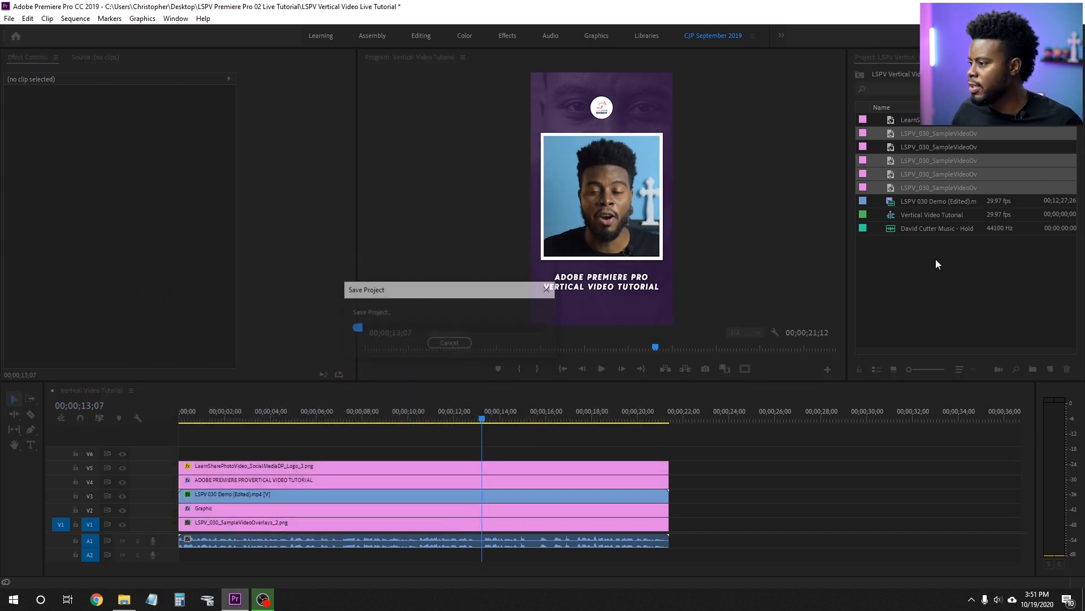
- Create a new project bin named Overlays and widen the name column of the project list
{"action": "left_click", "coordinate": [912, 252]}
{"action": "right_click", "coordinate": [913, 252]}
{"action": "left_click", "coordinate": [952, 275]}
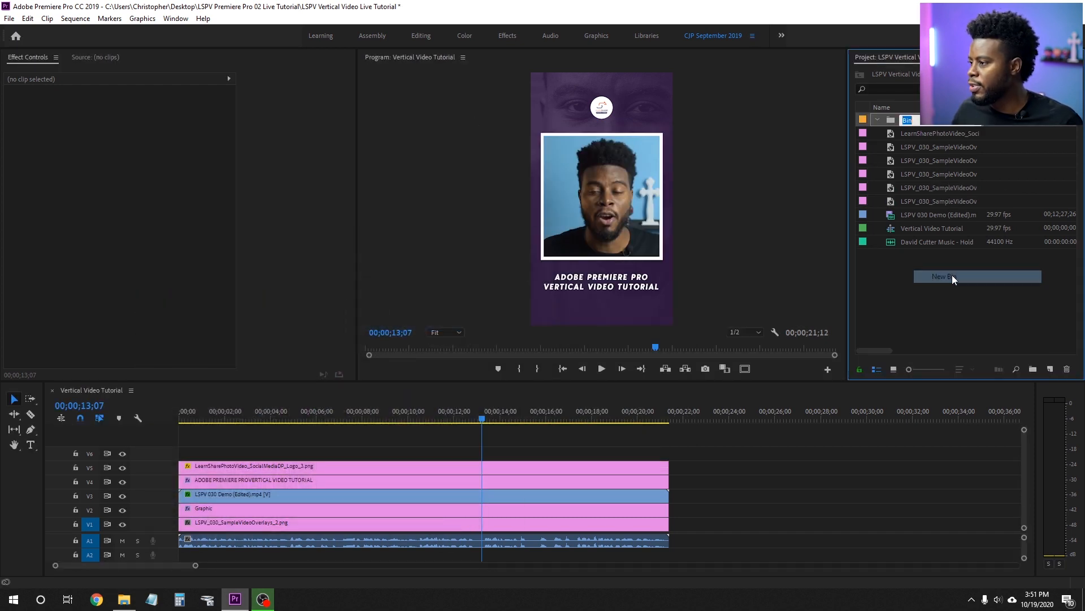
{"action": "type", "text": "Overla"}
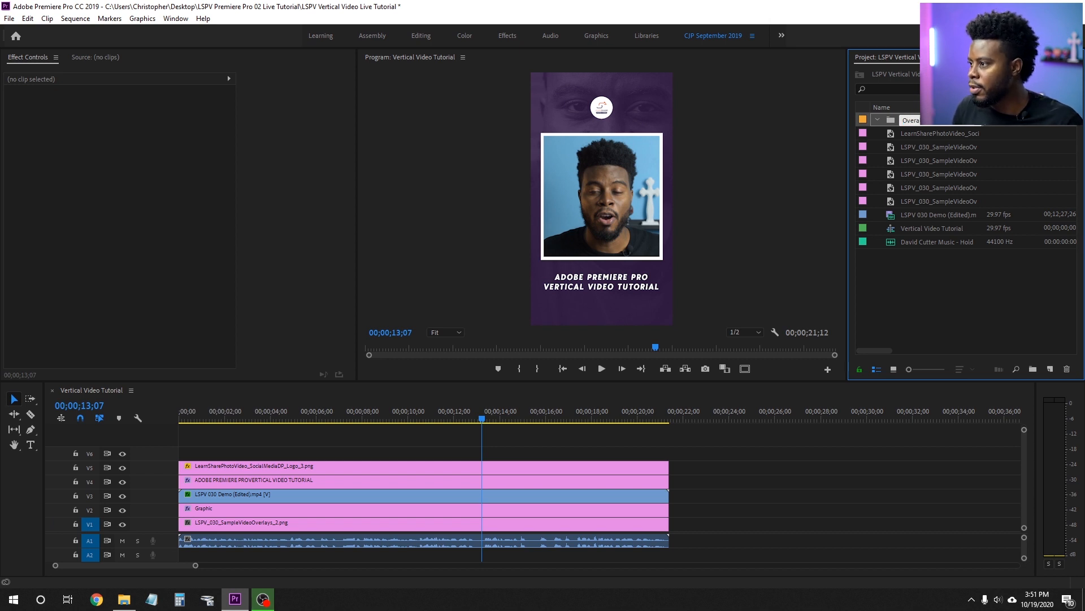
{"action": "key", "text": "Return"}
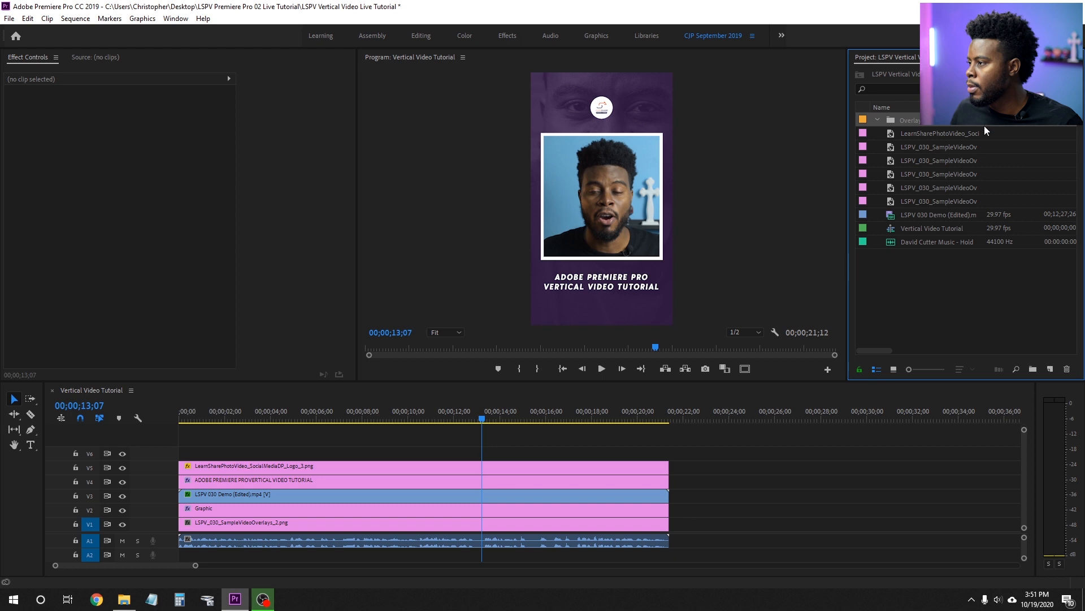
{"action": "left_click_drag", "start_coordinate": [984, 107], "coordinate": [1022, 107]}
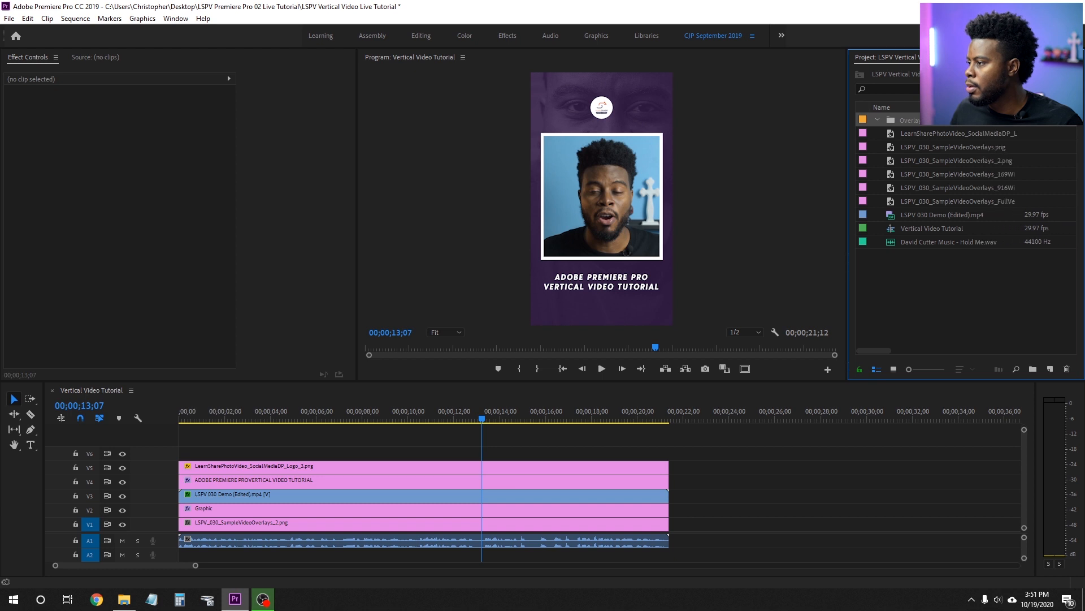
- Move all LSPV_030_SampleVideoOverlays images and the logo image into the Overlays bin, and collapse the bin
{"action": "left_click", "coordinate": [922, 160]}
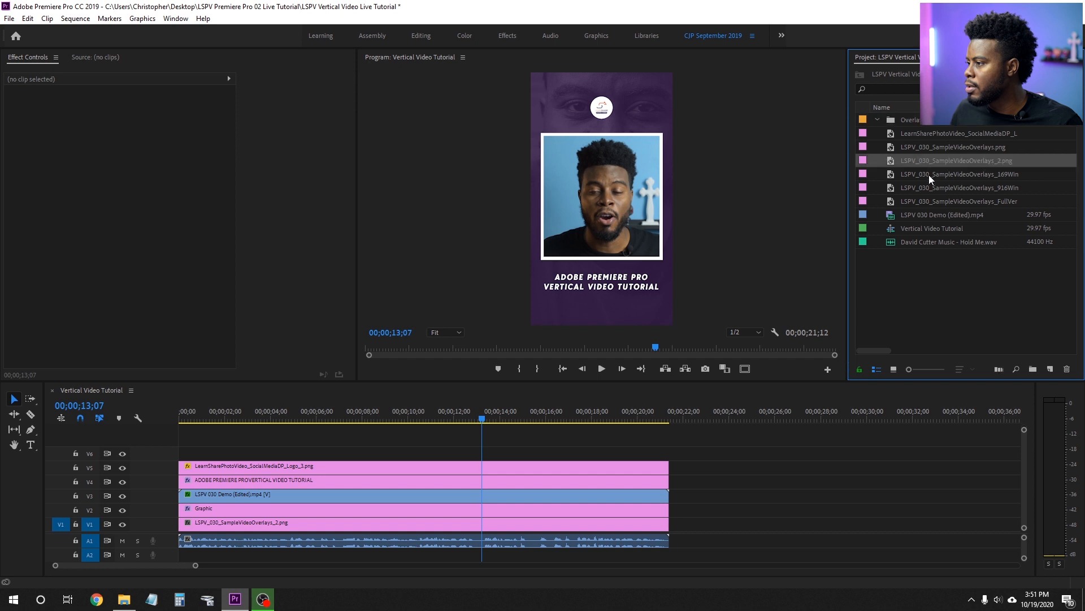
{"action": "left_click", "coordinate": [928, 175], "text": "ctrl"}
{"action": "left_click", "coordinate": [935, 189], "text": "ctrl"}
{"action": "left_click", "coordinate": [942, 201], "text": "ctrl"}
{"action": "left_click_drag", "start_coordinate": [940, 192], "coordinate": [911, 118]}
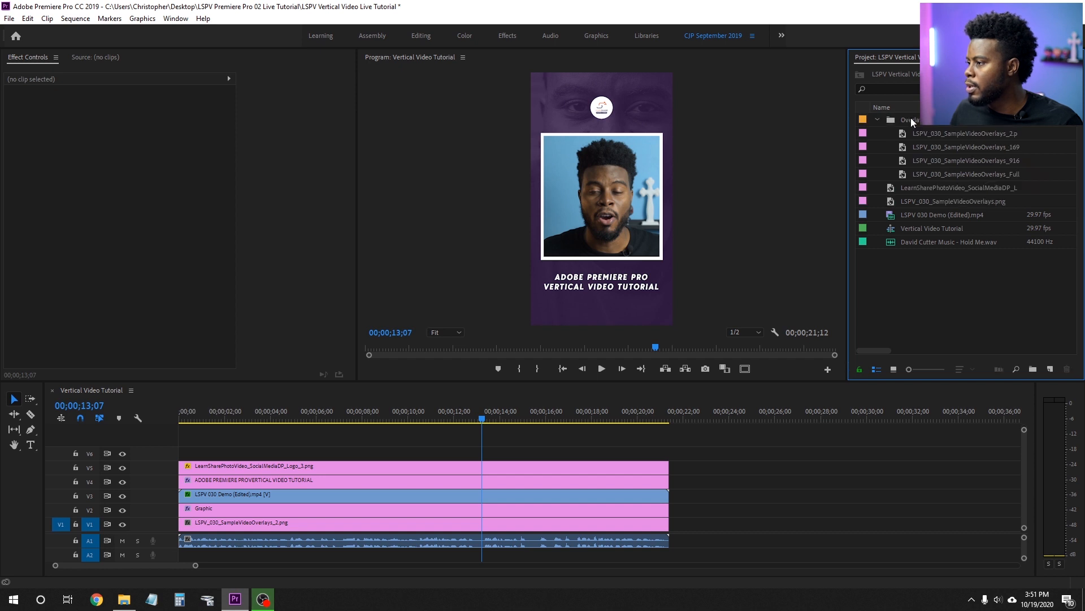
{"action": "left_click", "coordinate": [877, 120]}
{"action": "left_click", "coordinate": [877, 119]}
{"action": "left_click_drag", "start_coordinate": [951, 185], "coordinate": [908, 118]}
{"action": "left_click", "coordinate": [878, 118]}
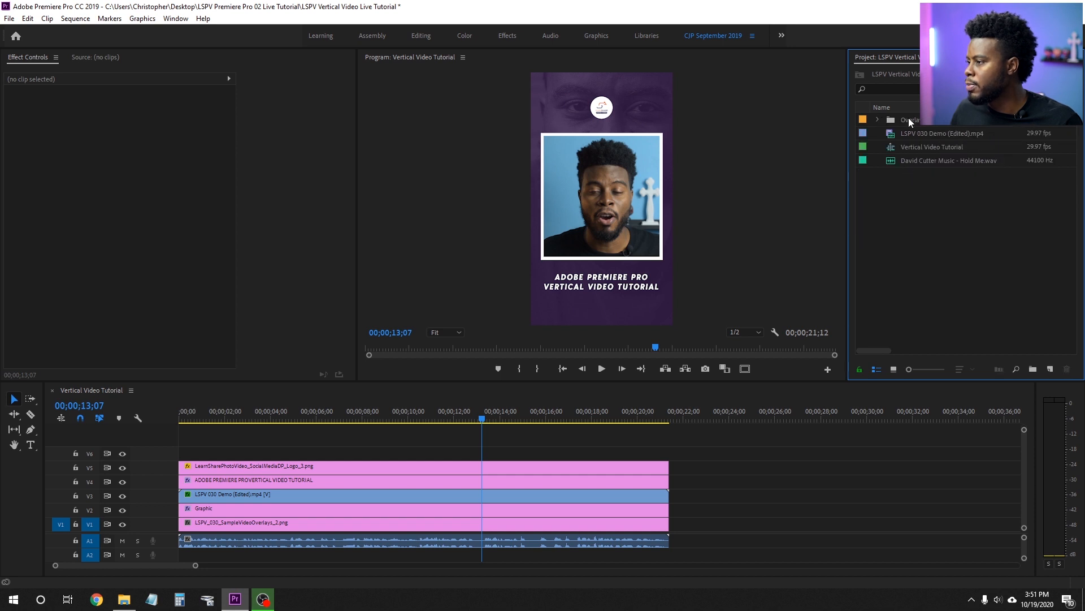
- Move the logo image back out of the Overlays bin to the project's top level, collapse the bin and save
{"action": "left_click", "coordinate": [879, 119]}
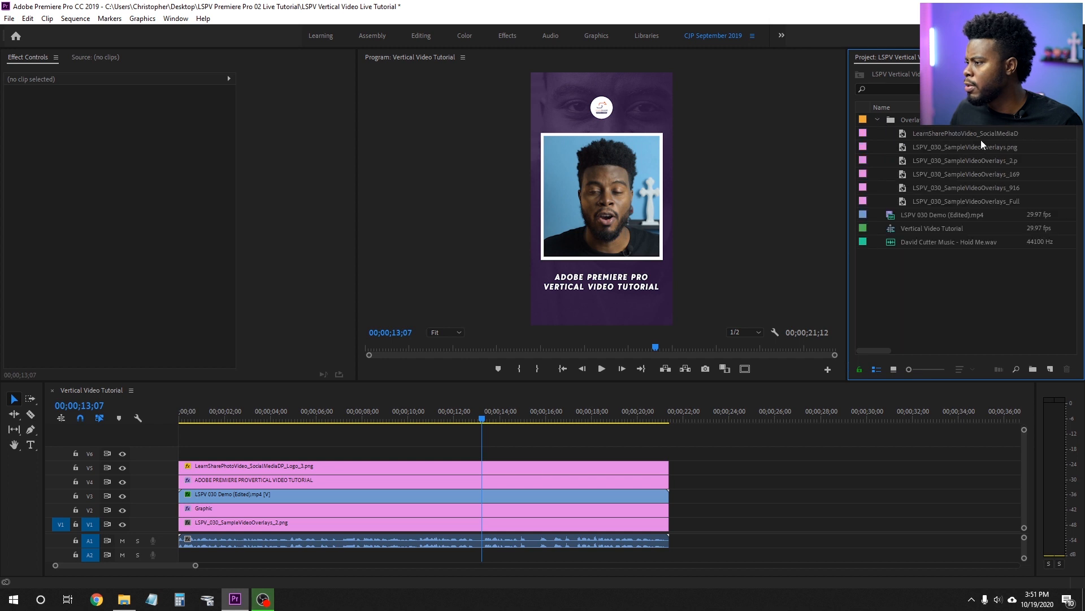
{"action": "left_click_drag", "start_coordinate": [975, 138], "coordinate": [951, 208]}
{"action": "left_click_drag", "start_coordinate": [951, 282], "coordinate": [950, 280]}
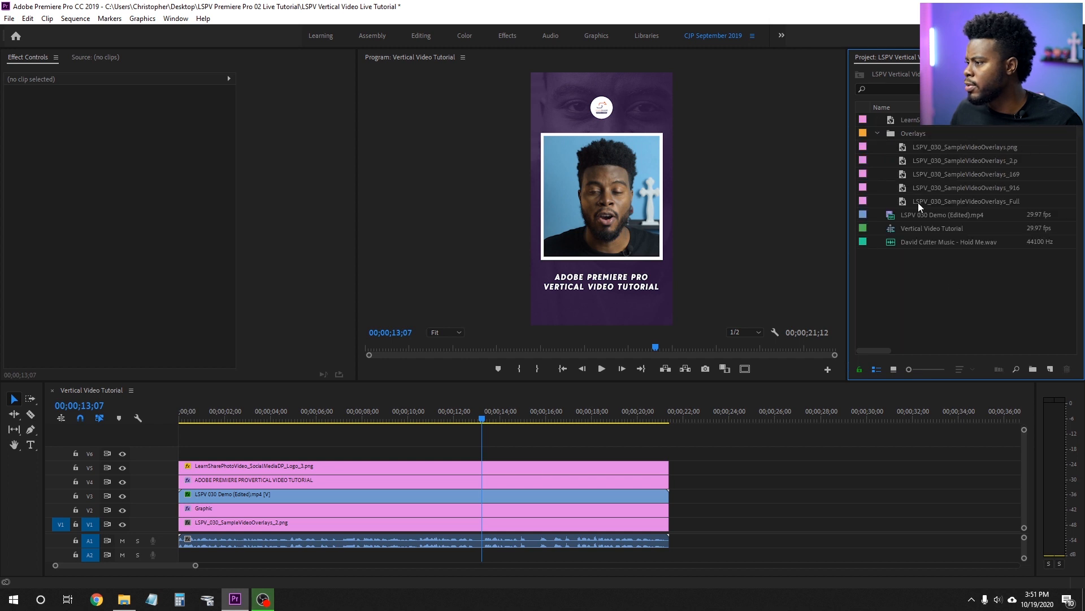
{"action": "left_click", "coordinate": [879, 133]}
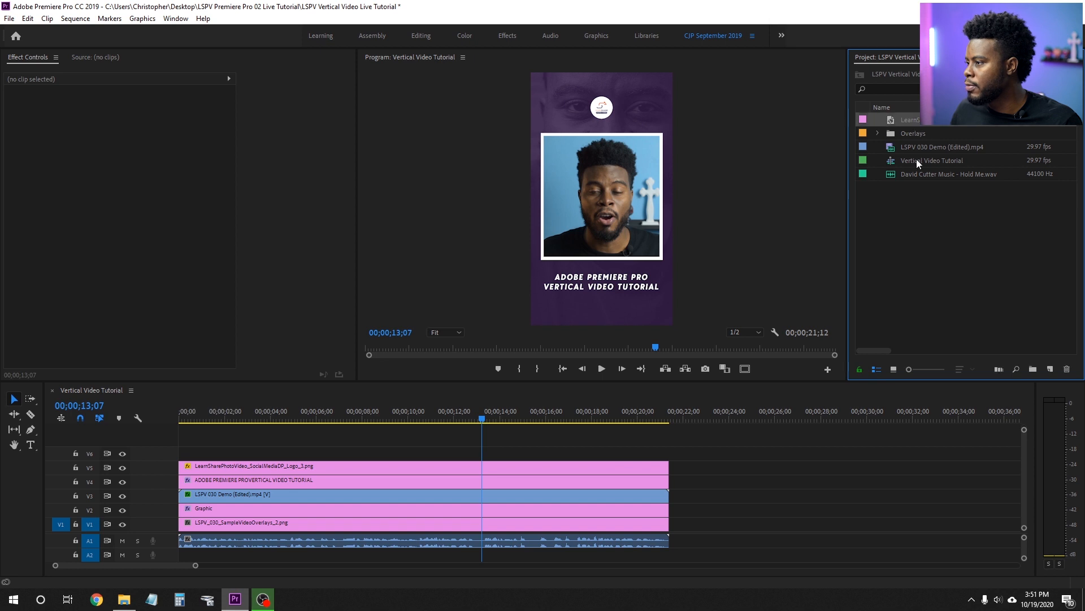
{"action": "right_click", "coordinate": [911, 189]}
{"action": "left_click", "coordinate": [889, 192]}
{"action": "key", "text": "ctrl+s"}
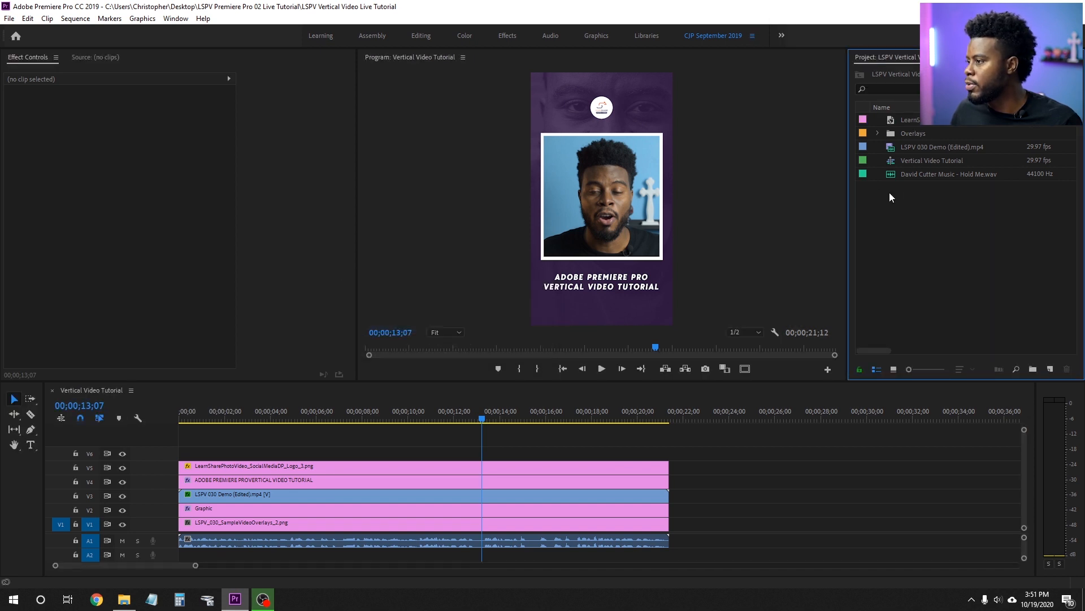
- Expand the Overlays bin, select LSPV_030_SampleVideoOverlays.png and widen the name column to show more of the file names
{"action": "left_click", "coordinate": [878, 133]}
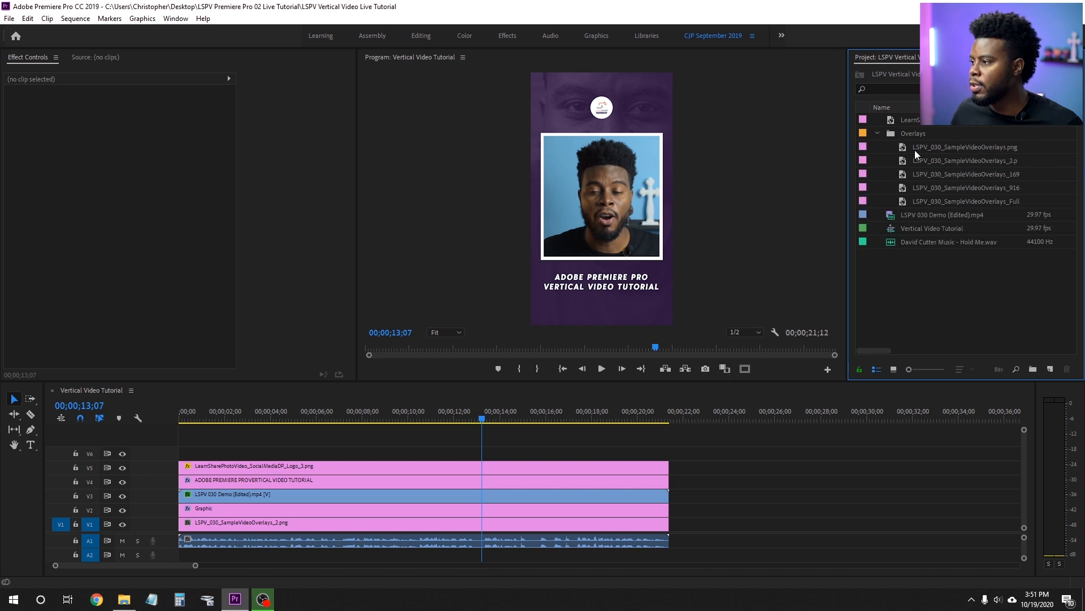
{"action": "left_click", "coordinate": [976, 148]}
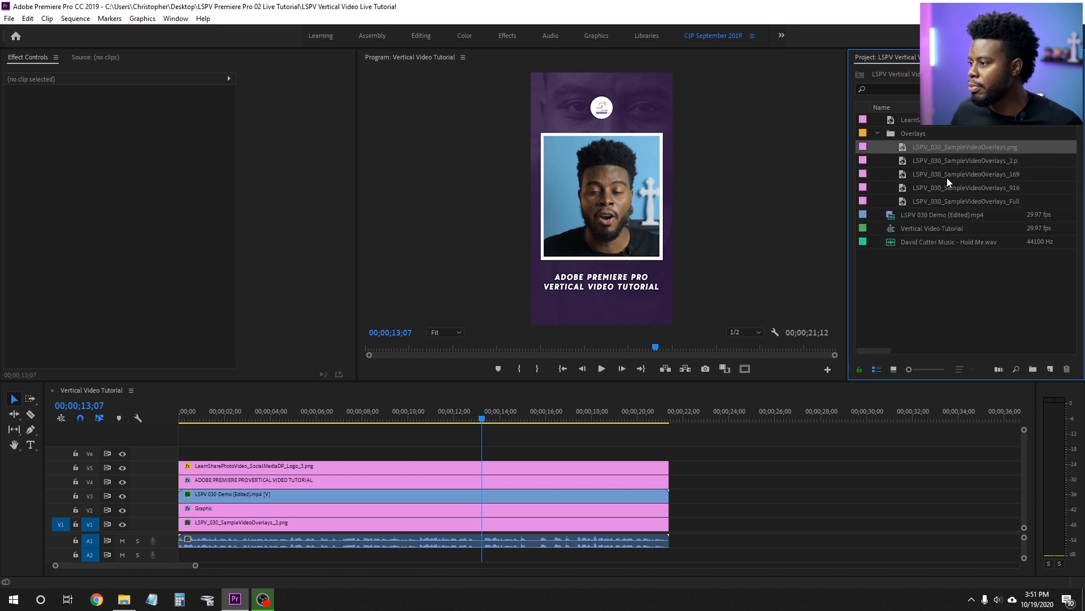
{"action": "left_click", "coordinate": [952, 178]}
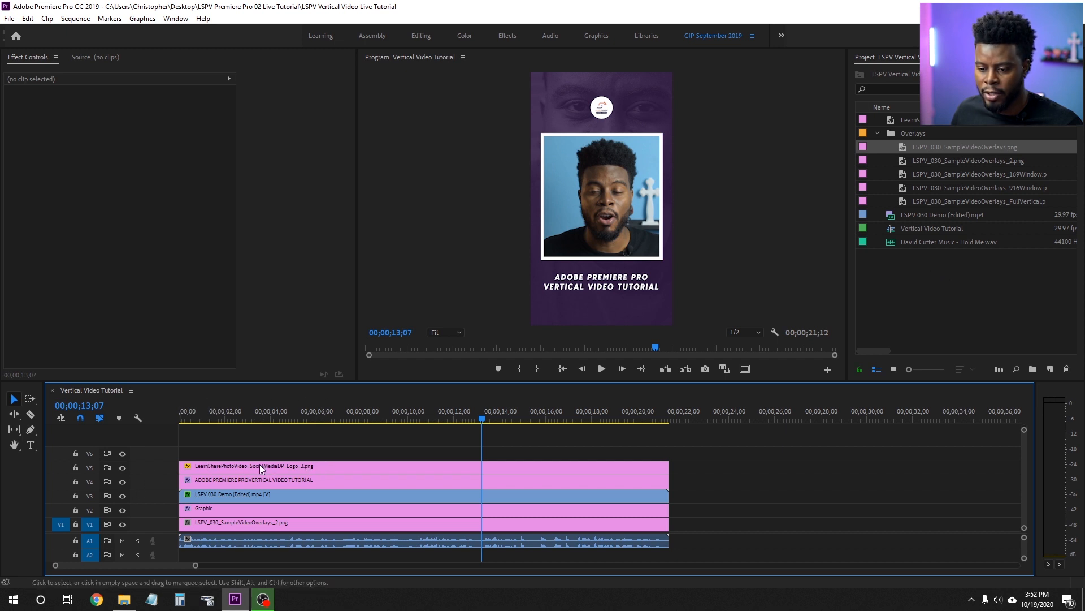
- Hide the logo, title, border graphic and background image tracks (V5, V4, V2 and V1), leaving the demo clip visible
{"action": "left_click", "coordinate": [122, 467]}
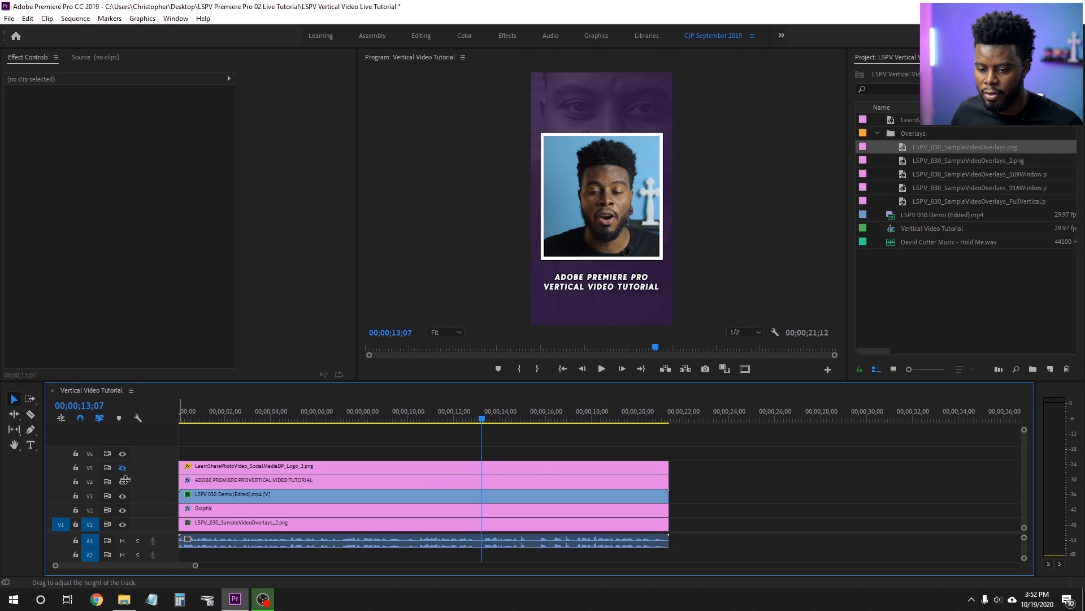
{"action": "left_click", "coordinate": [123, 483]}
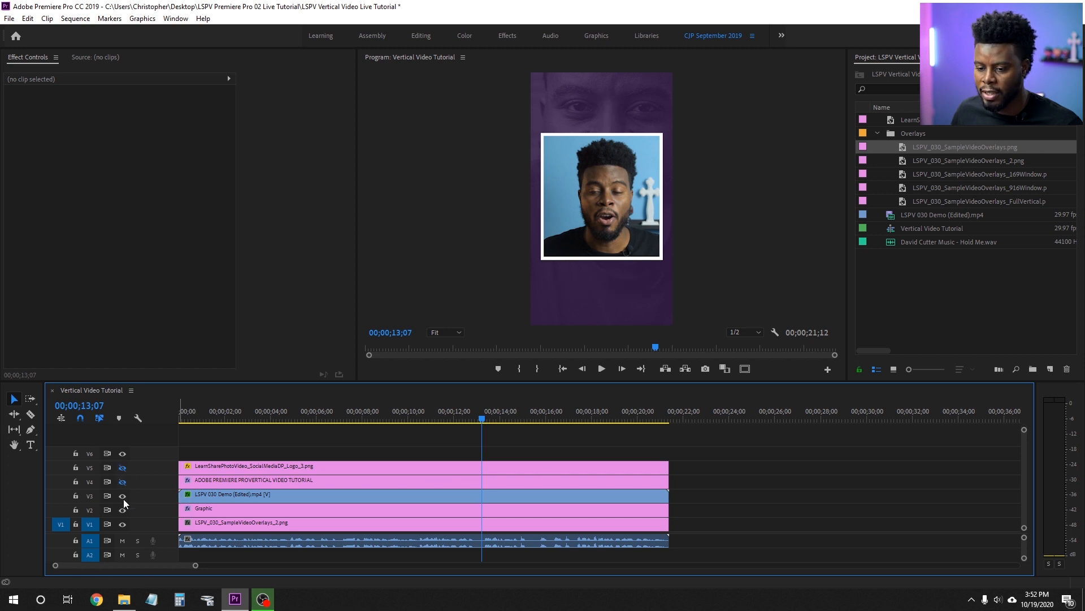
{"action": "left_click", "coordinate": [123, 510]}
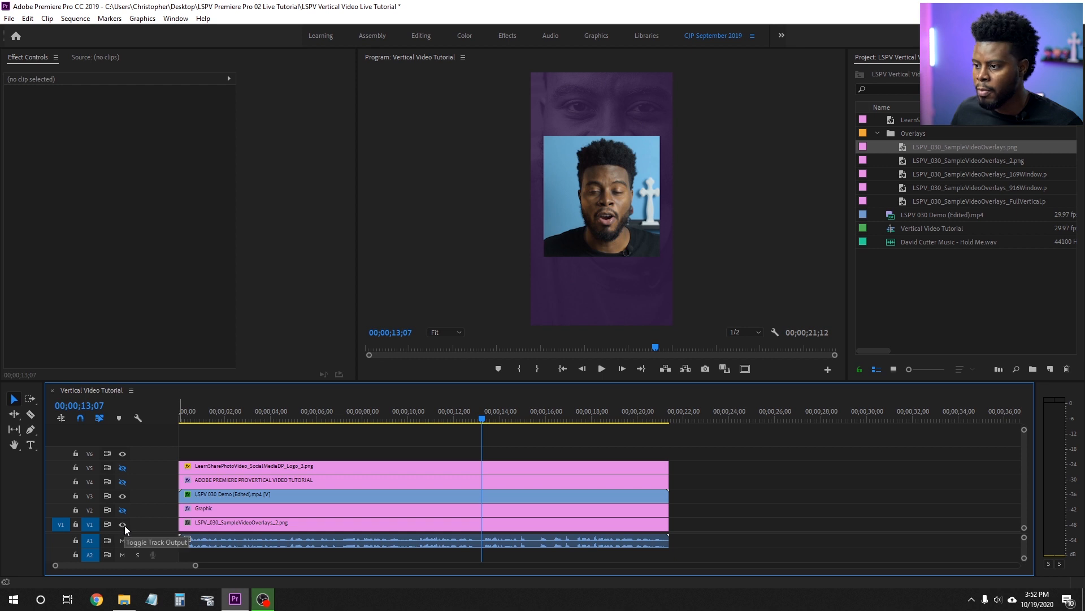
{"action": "left_click", "coordinate": [123, 525]}
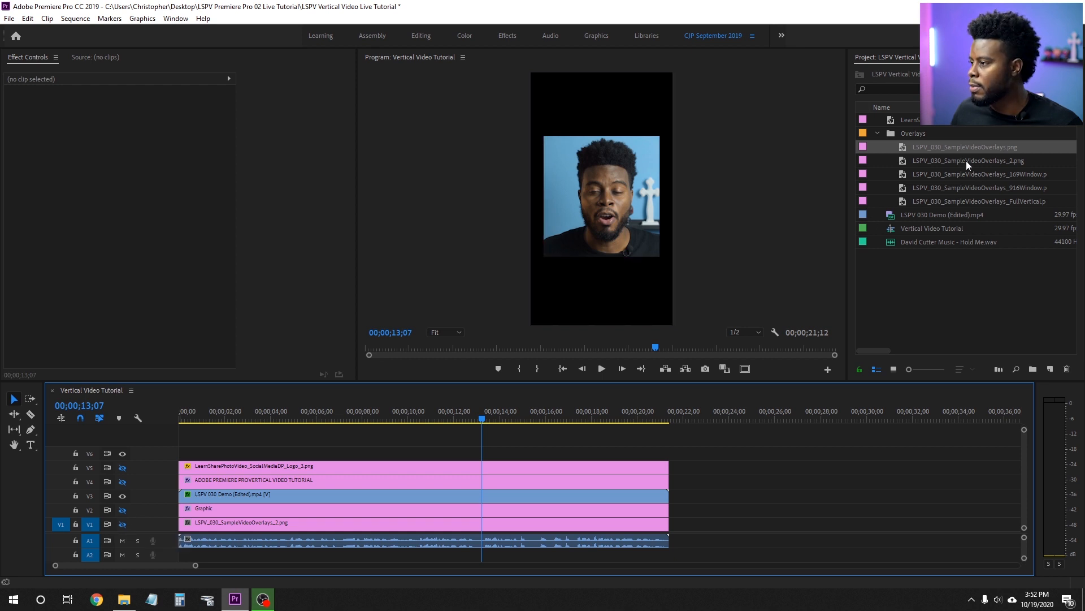
- Place LSPV_030_SampleVideoOverlays.png on track V6 at the playhead, and toggle its visibility to compare the frame with and without the overlay
{"action": "left_click_drag", "start_coordinate": [966, 149], "coordinate": [482, 452]}
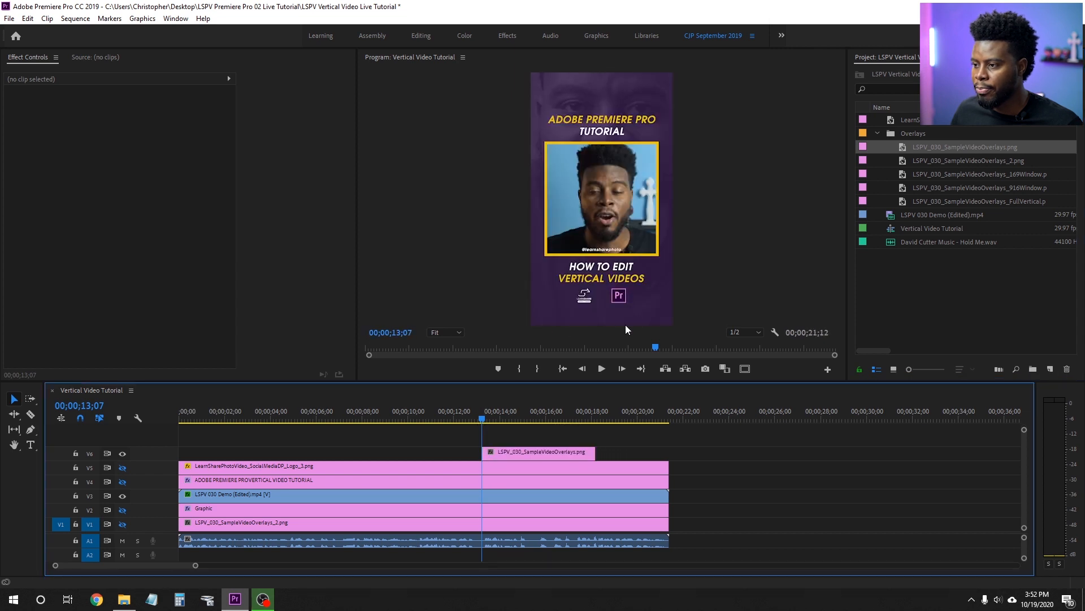
{"action": "left_click", "coordinate": [123, 456]}
{"action": "left_click", "coordinate": [124, 456]}
{"action": "left_click", "coordinate": [124, 455]}
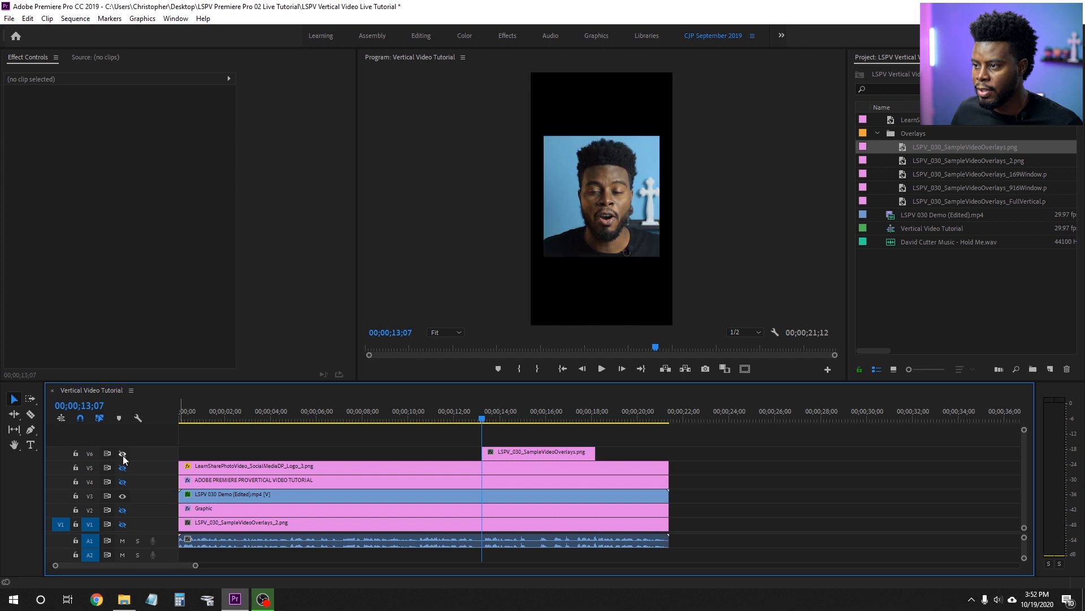
{"action": "left_click", "coordinate": [124, 456]}
{"action": "left_click", "coordinate": [125, 456]}
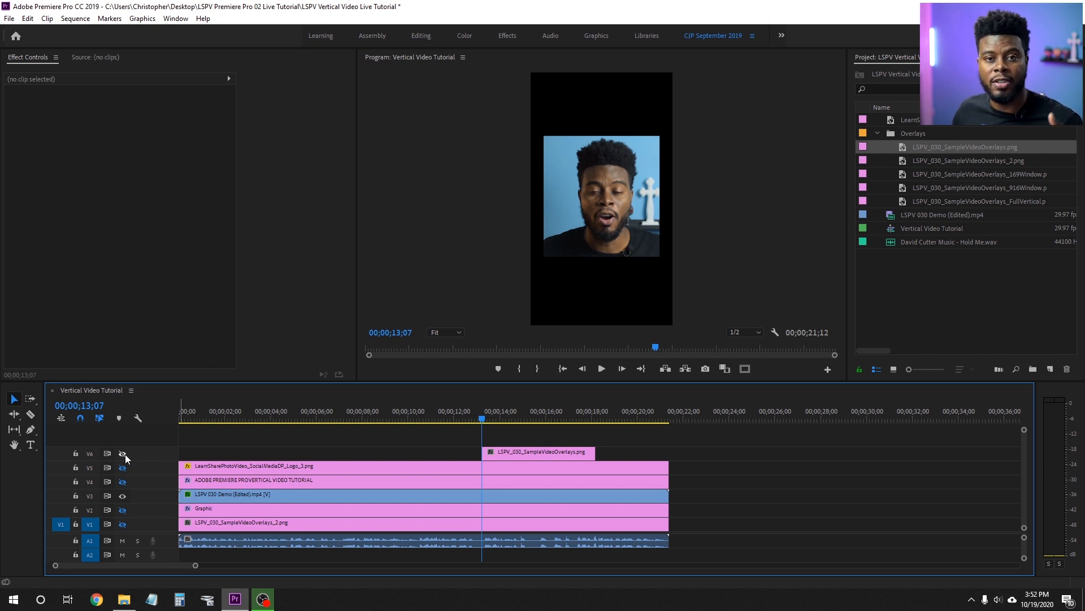
{"action": "left_click", "coordinate": [122, 454]}
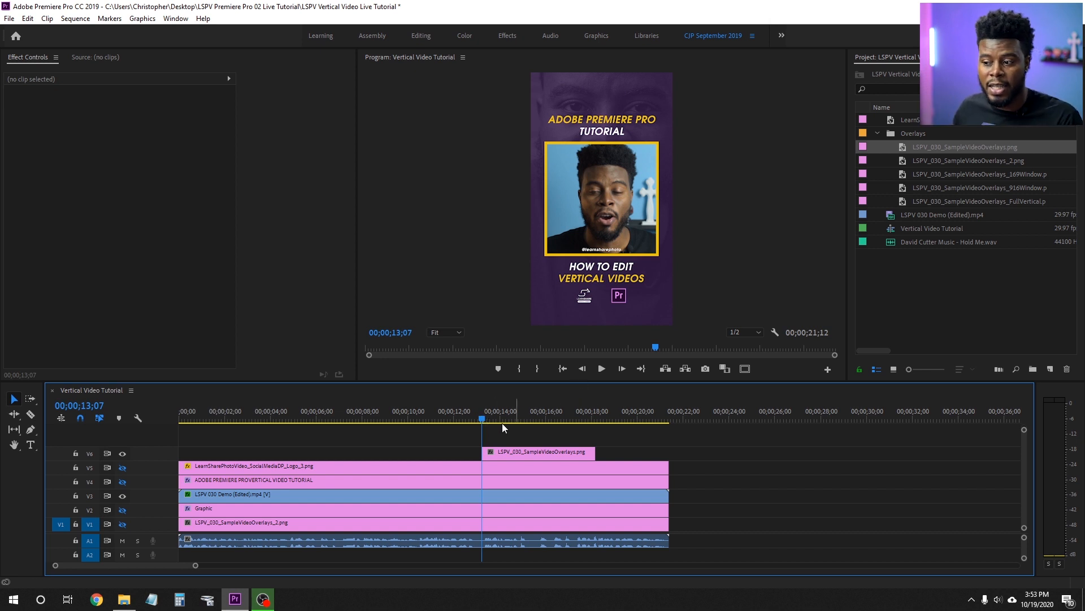
- Stretch the LSPV_030_SampleVideoOverlays.png clip on V6 to span the full length of the demo clip and save the project
{"action": "left_click_drag", "start_coordinate": [484, 418], "coordinate": [496, 421]}
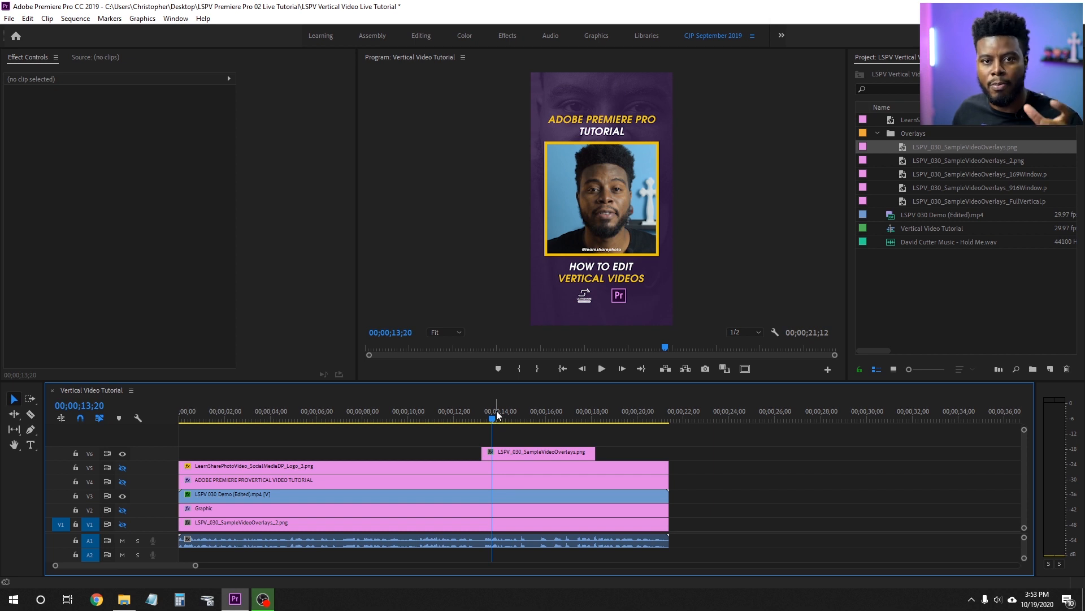
{"action": "left_click_drag", "start_coordinate": [548, 452], "coordinate": [666, 444]}
{"action": "left_click_drag", "start_coordinate": [390, 410], "coordinate": [165, 418]}
{"action": "mouse_move", "coordinate": [269, 452]}
{"action": "left_mouse_down"}
{"action": "mouse_move", "coordinate": [271, 477]}
{"action": "mouse_move", "coordinate": [270, 452]}
{"action": "left_mouse_up"}
{"action": "key", "text": "ctrl+s"}
- Enlarge the program preview and play the sequence from the start to check the overlay over the demo clip, stopping at about six seconds
{"action": "left_click_drag", "start_coordinate": [397, 382], "coordinate": [394, 401]}
{"action": "key", "text": "space"}
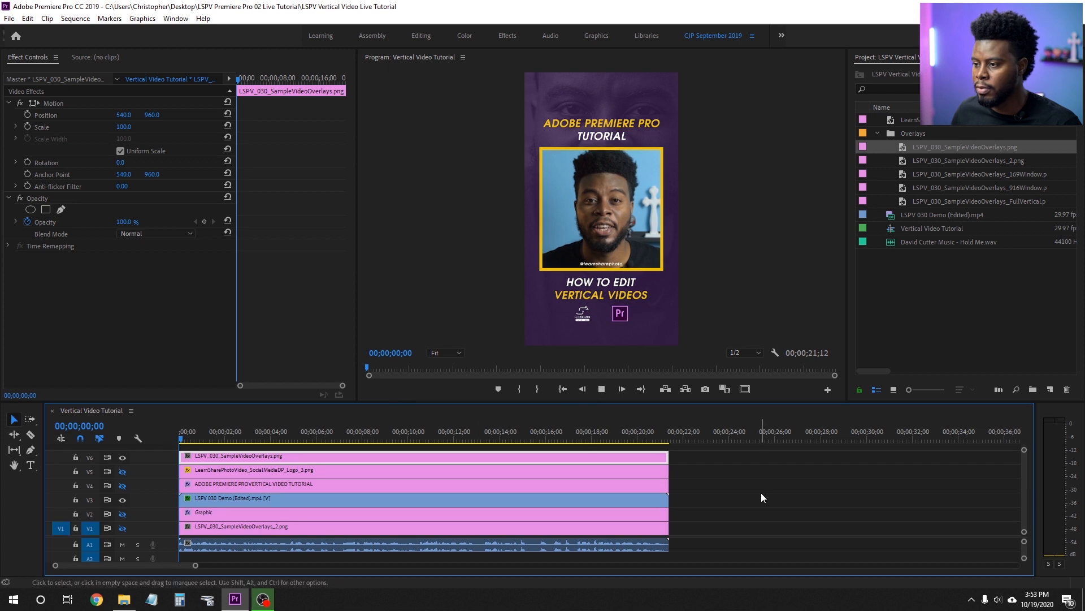
{"action": "left_click", "coordinate": [748, 481]}
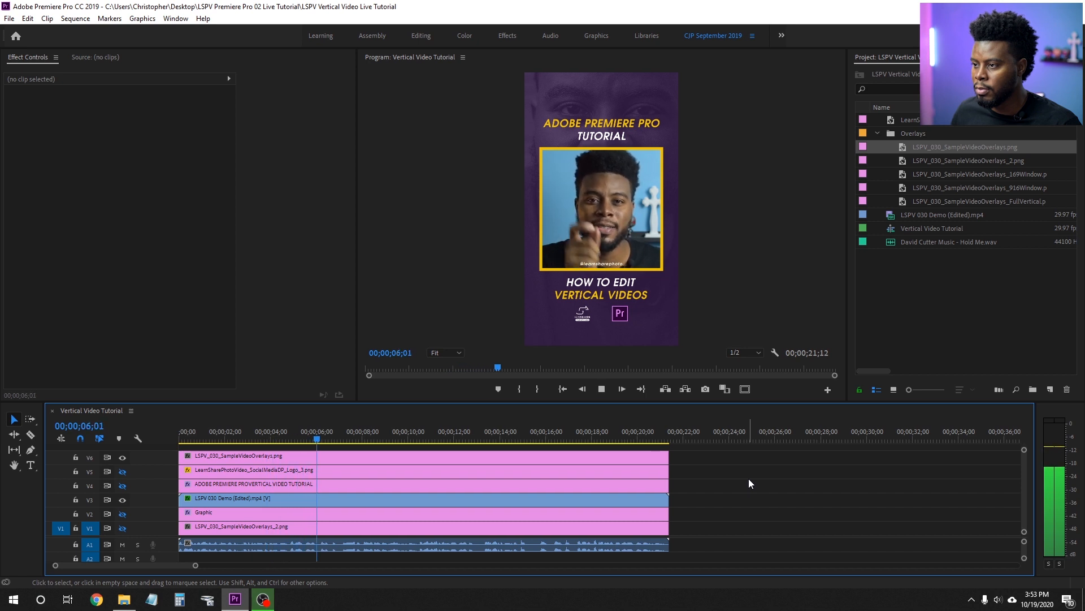
{"action": "key", "text": "space"}
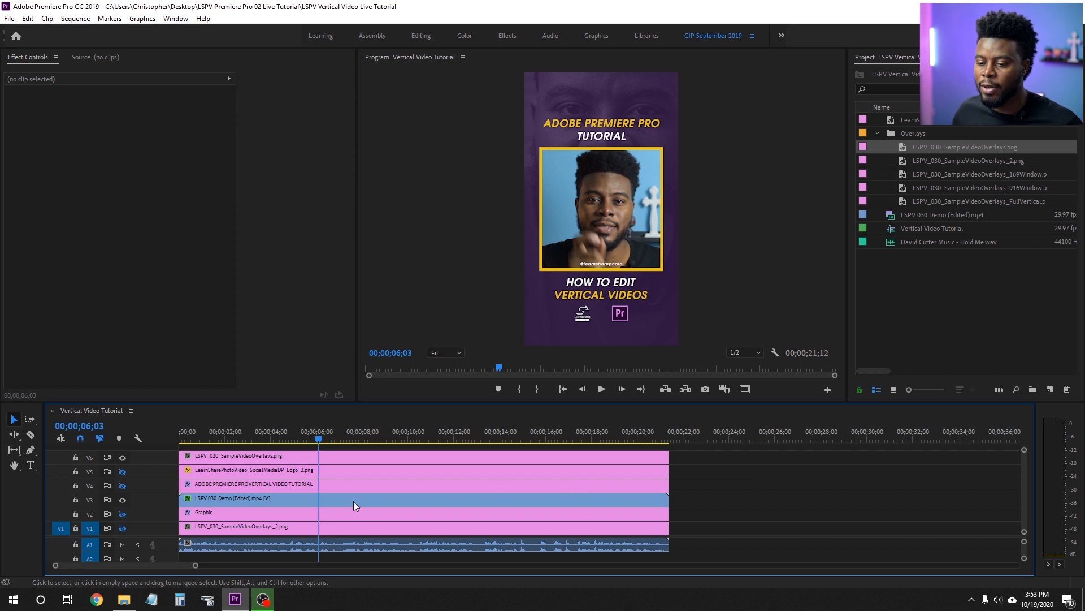
- Remove the Crop effect from the LSPV 030 Demo (Edited).mp4 clip on V3
{"action": "left_click", "coordinate": [277, 499]}
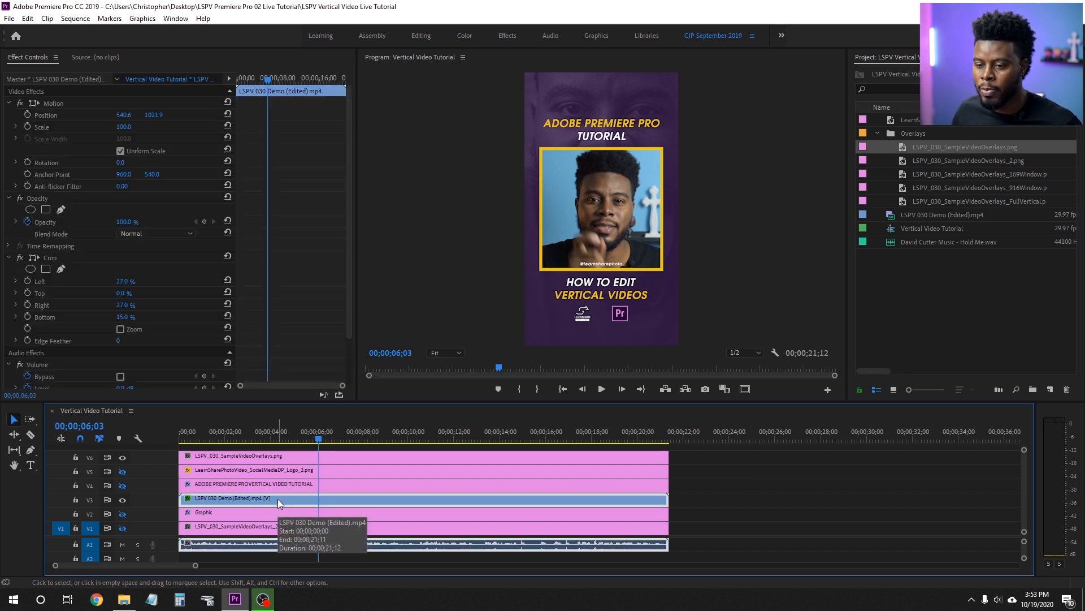
{"action": "left_click", "coordinate": [73, 102]}
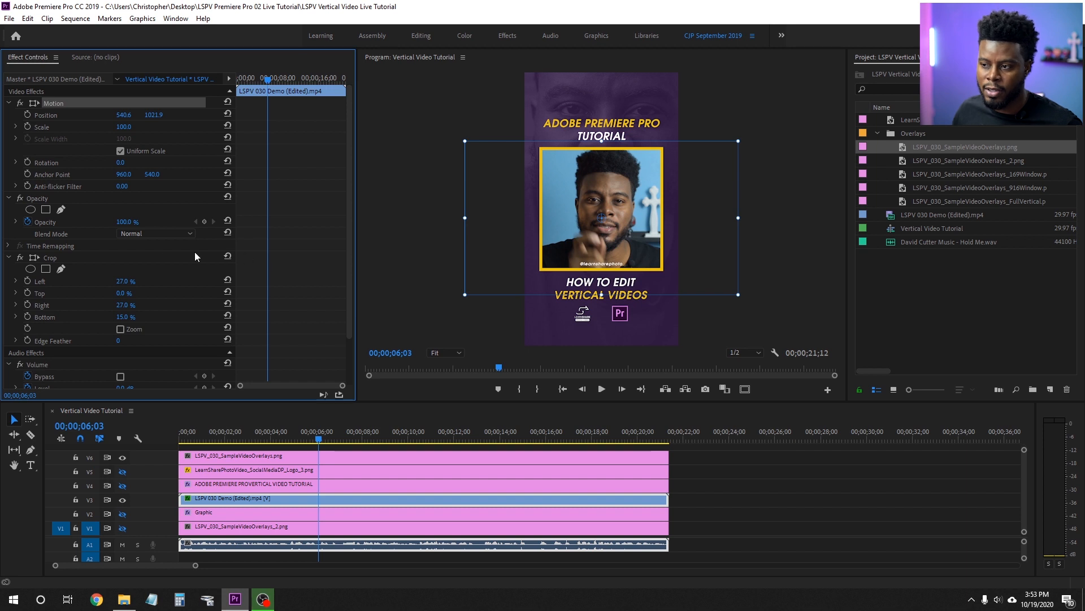
{"action": "left_click", "coordinate": [48, 259]}
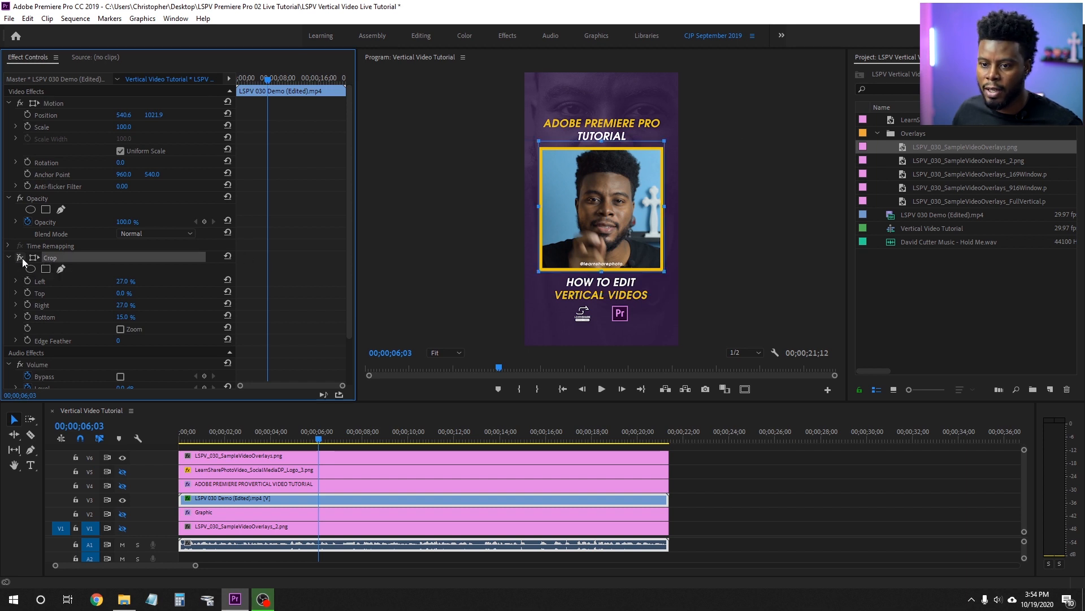
{"action": "right_click", "coordinate": [60, 258]}
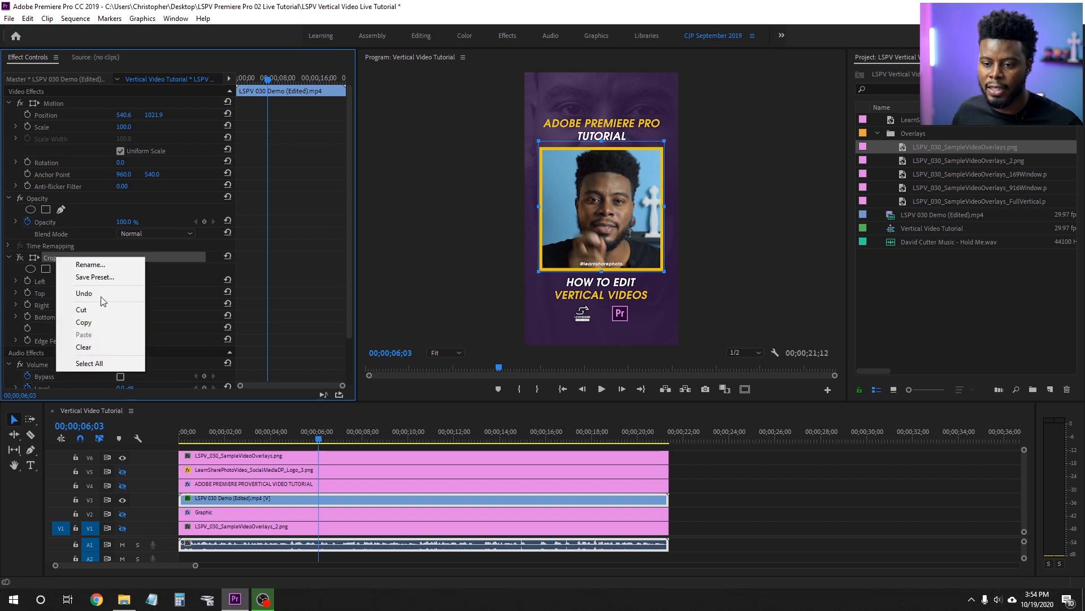
{"action": "left_click", "coordinate": [99, 346]}
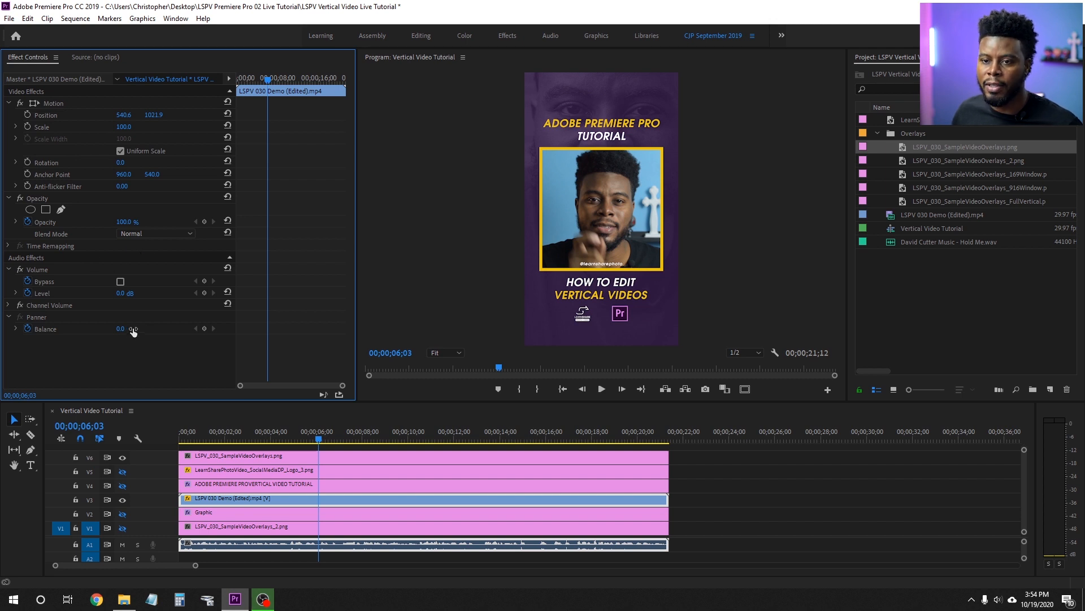
- Scale the demo clip to 80 and reposition it to about 520.8, 958.3 so it fills the overlay's yellow frame
{"action": "left_click", "coordinate": [67, 103]}
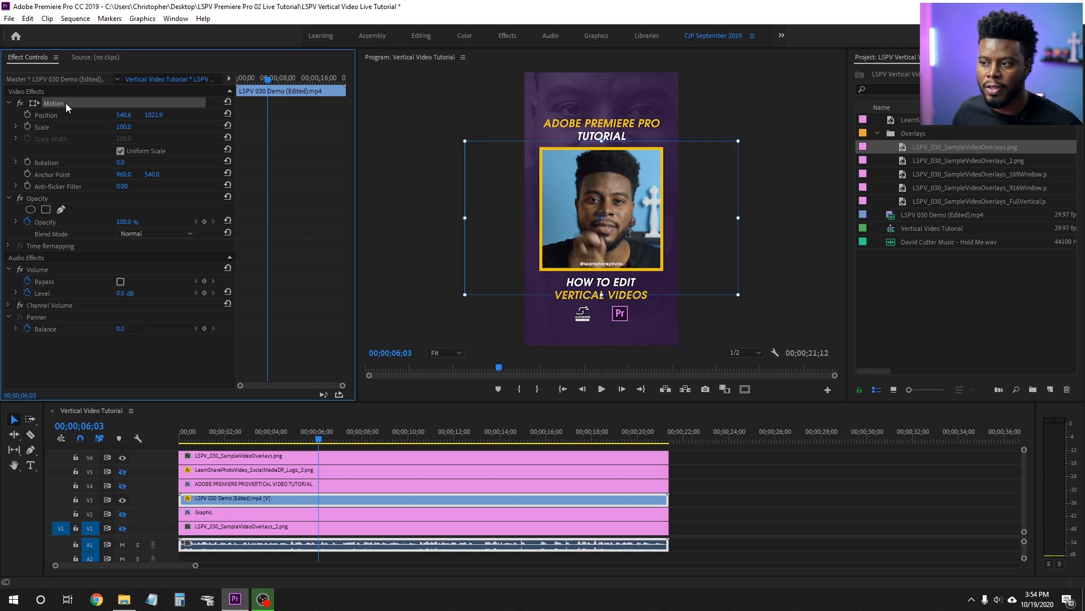
{"action": "mouse_move", "coordinate": [599, 199]}
{"action": "left_mouse_down"}
{"action": "mouse_move", "coordinate": [613, 213]}
{"action": "mouse_move", "coordinate": [561, 213]}
{"action": "mouse_move", "coordinate": [578, 176]}
{"action": "mouse_move", "coordinate": [592, 179]}
{"action": "mouse_move", "coordinate": [588, 202]}
{"action": "left_mouse_up"}
{"action": "left_click_drag", "start_coordinate": [124, 127], "coordinate": [111, 127]}
{"action": "left_click_drag", "start_coordinate": [564, 216], "coordinate": [568, 195]}
{"action": "left_click", "coordinate": [123, 127]}
{"action": "type", "text": "80"}
{"action": "key", "text": "Return"}
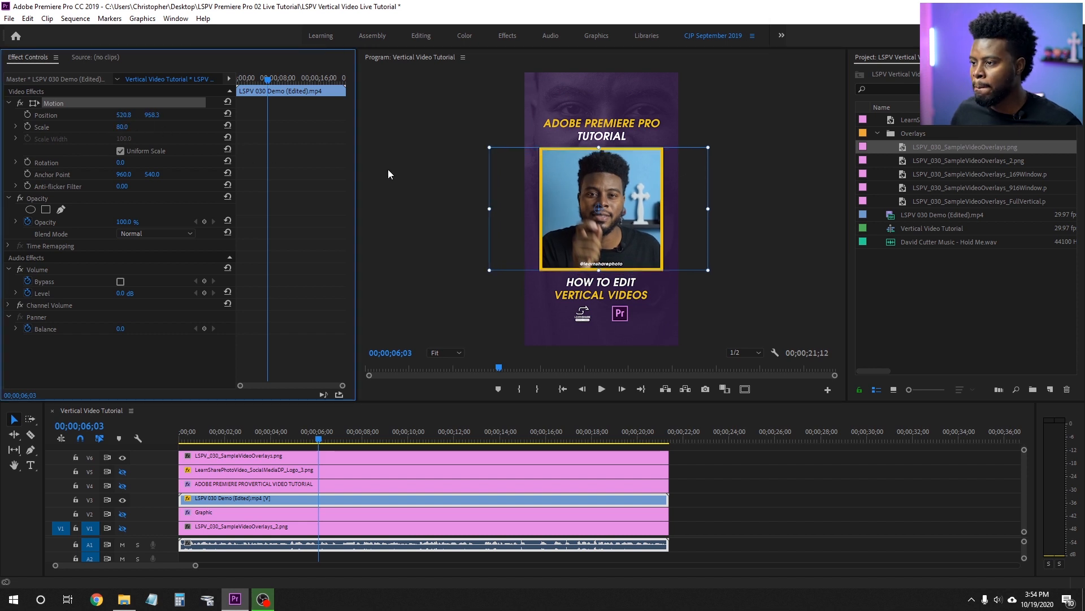
- Fine-tune the demo clip's position to about 512.8, 958.3 inside the yellow frame at 50% preview, restore the Fit view and save
{"action": "left_click", "coordinate": [459, 352]}
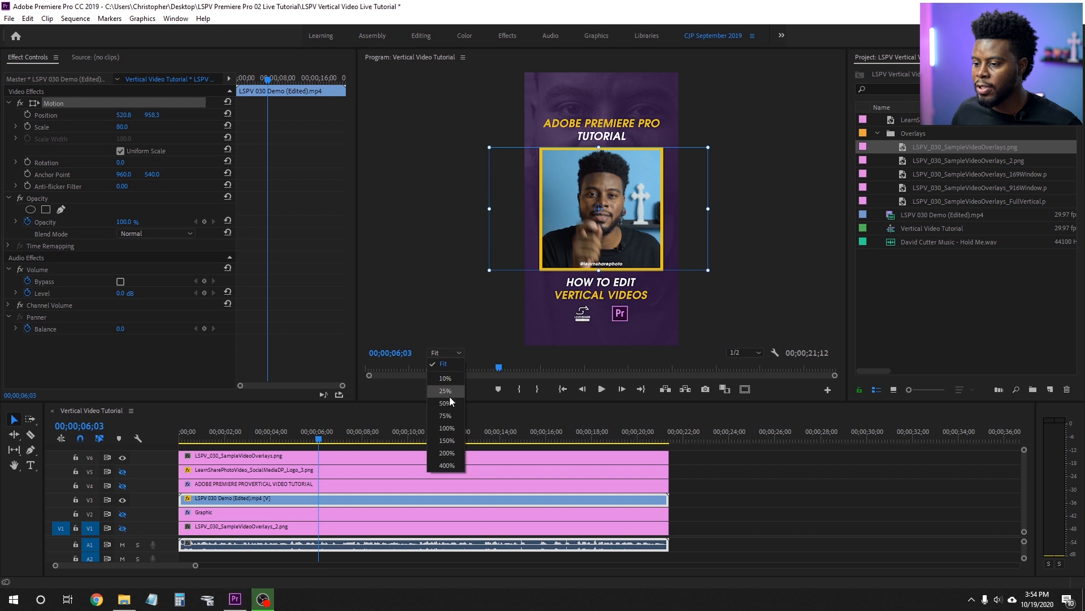
{"action": "left_click", "coordinate": [449, 399]}
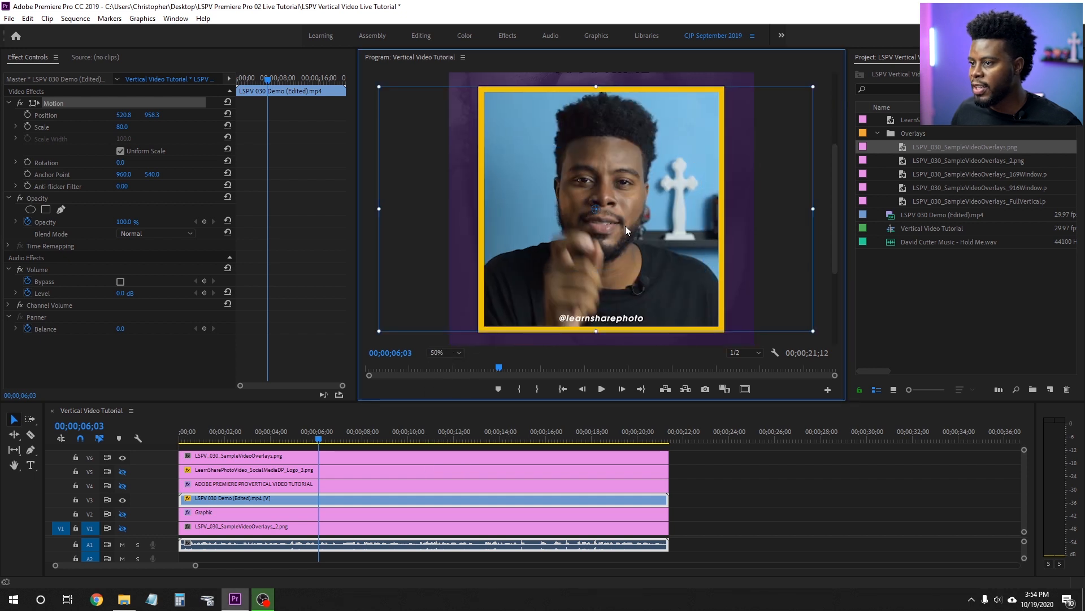
{"action": "left_click_drag", "start_coordinate": [696, 181], "coordinate": [694, 181]}
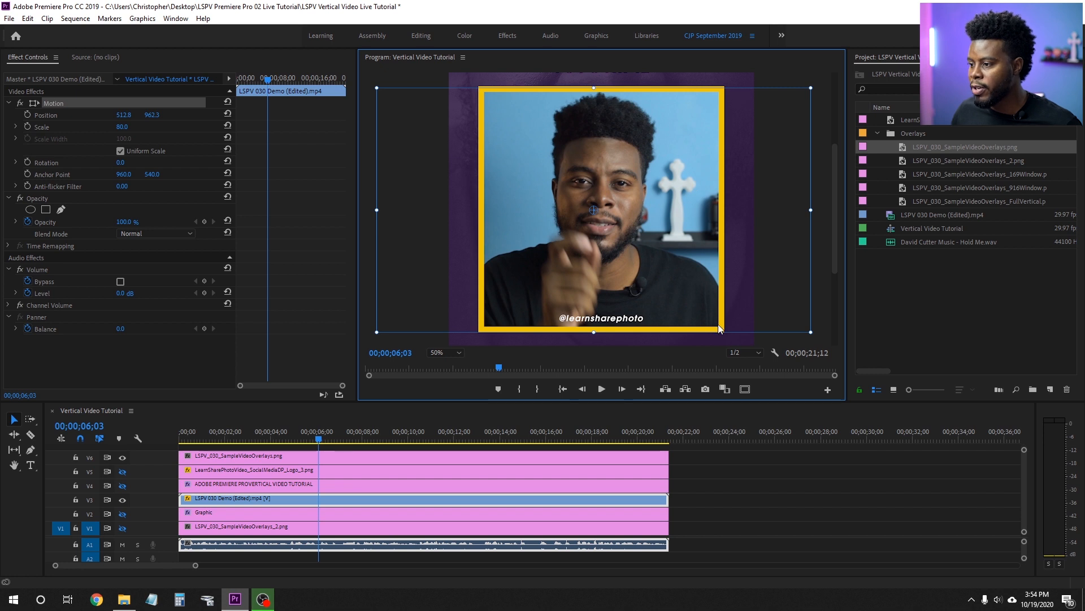
{"action": "left_click_drag", "start_coordinate": [604, 196], "coordinate": [604, 193]}
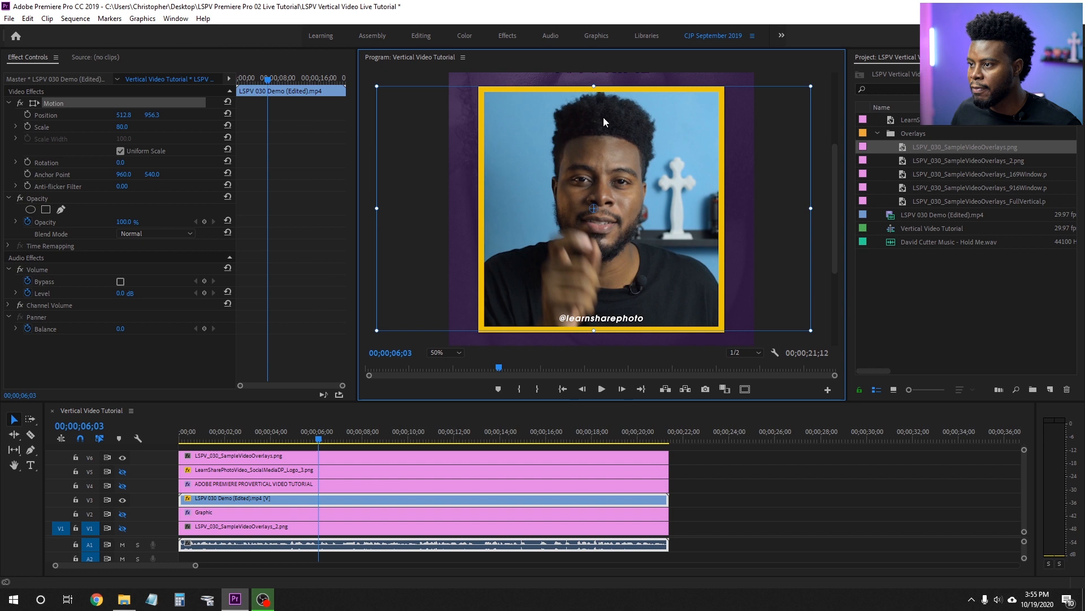
{"action": "left_click_drag", "start_coordinate": [595, 103], "coordinate": [596, 117]}
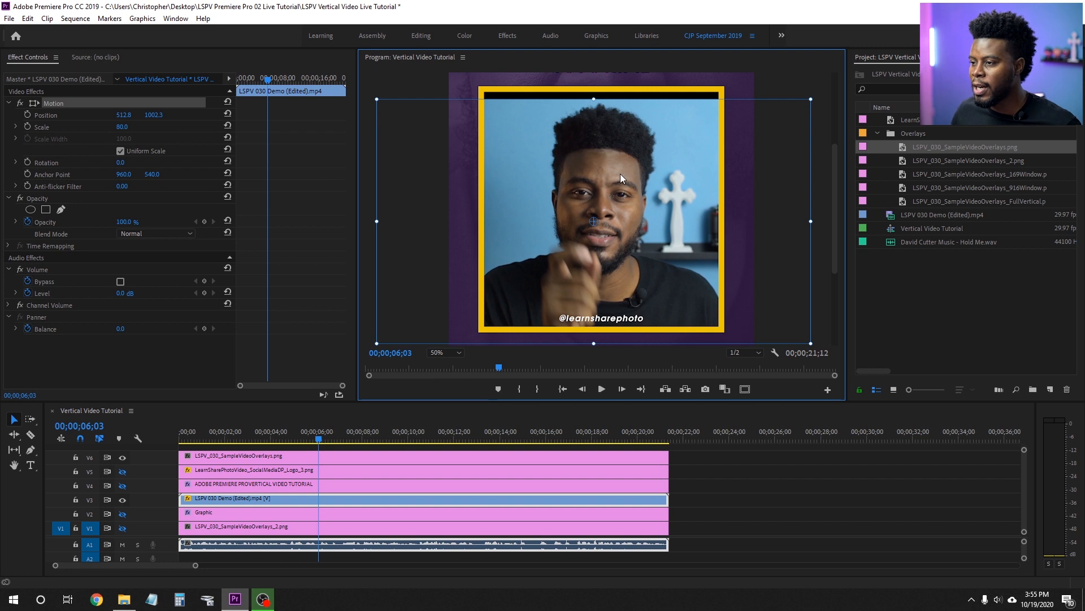
{"action": "left_click_drag", "start_coordinate": [617, 188], "coordinate": [618, 175]}
{"action": "left_click", "coordinate": [455, 355]}
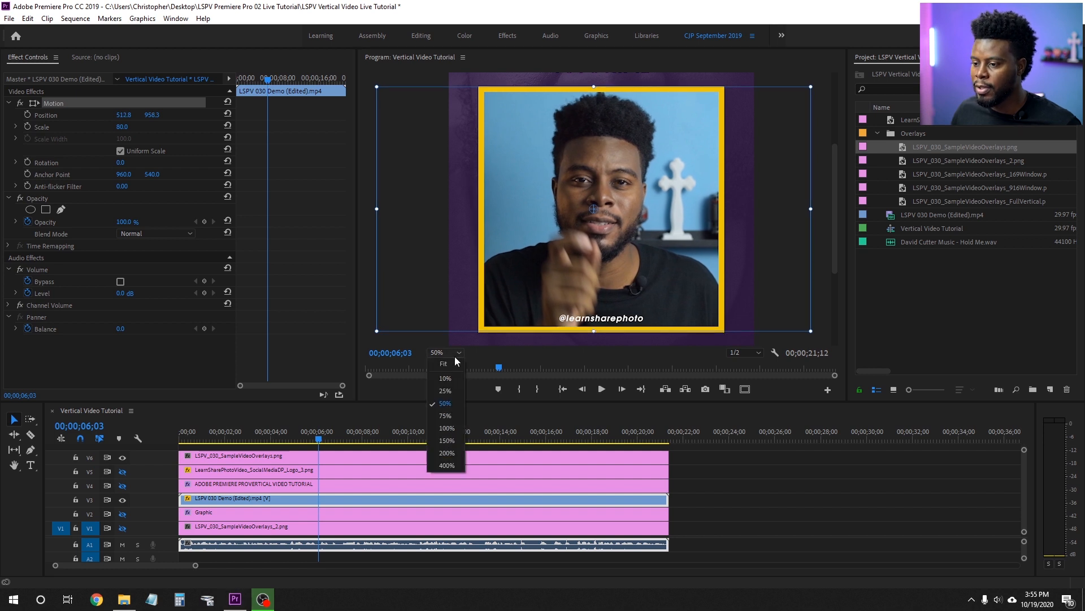
{"action": "left_click", "coordinate": [452, 361]}
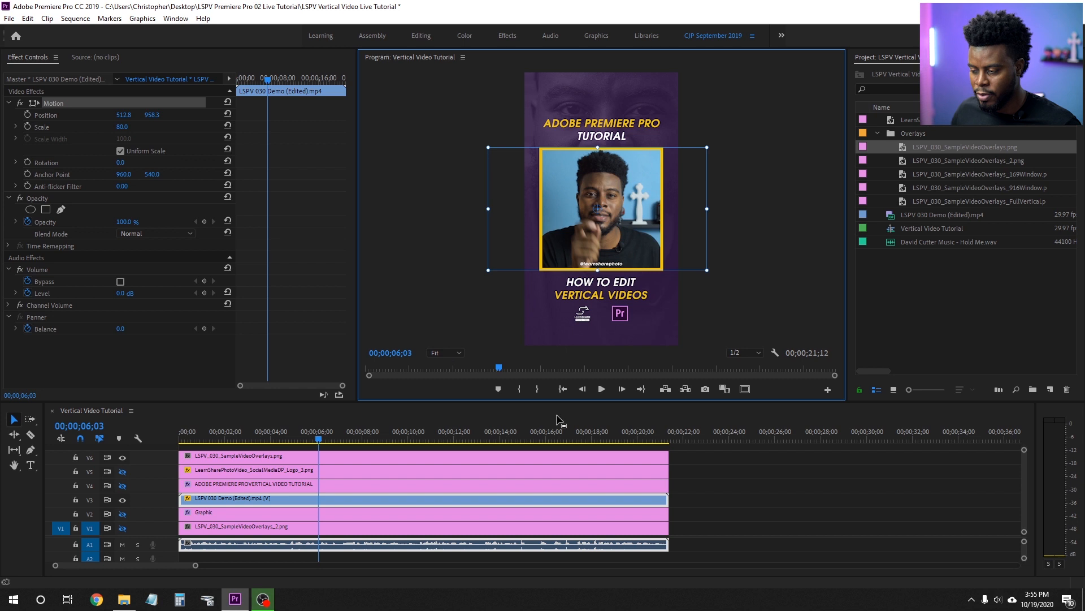
{"action": "key", "text": "ctrl+s"}
- Deselect the clip and play the sequence from the start to review the repositioned demo clip, stopping at 00;00;06;16
{"action": "left_click", "coordinate": [724, 469]}
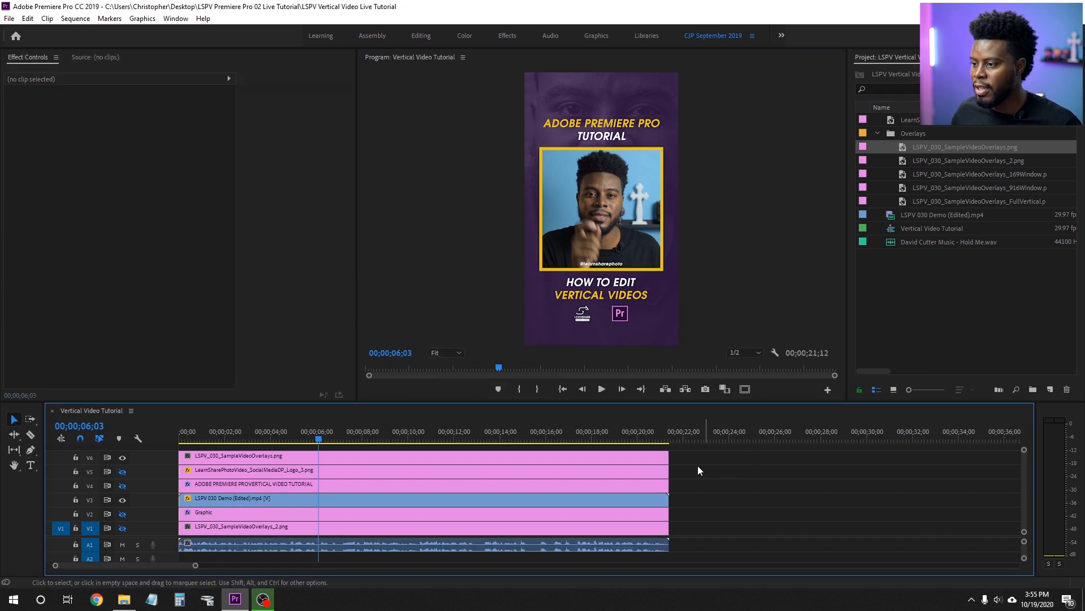
{"action": "key", "text": "Home"}
{"action": "key", "text": "space"}
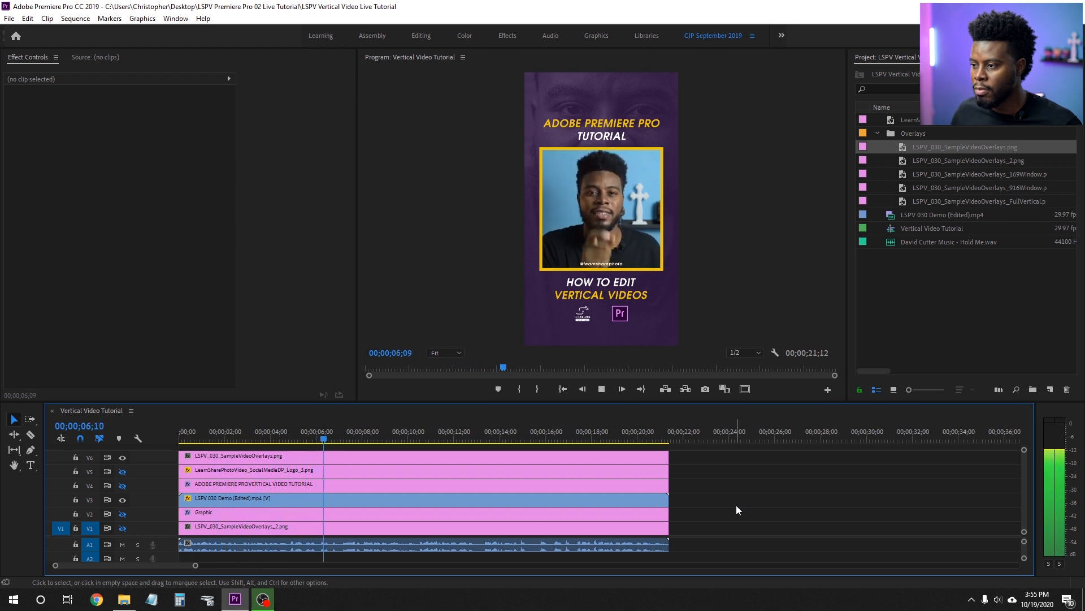
{"action": "key", "text": "space"}
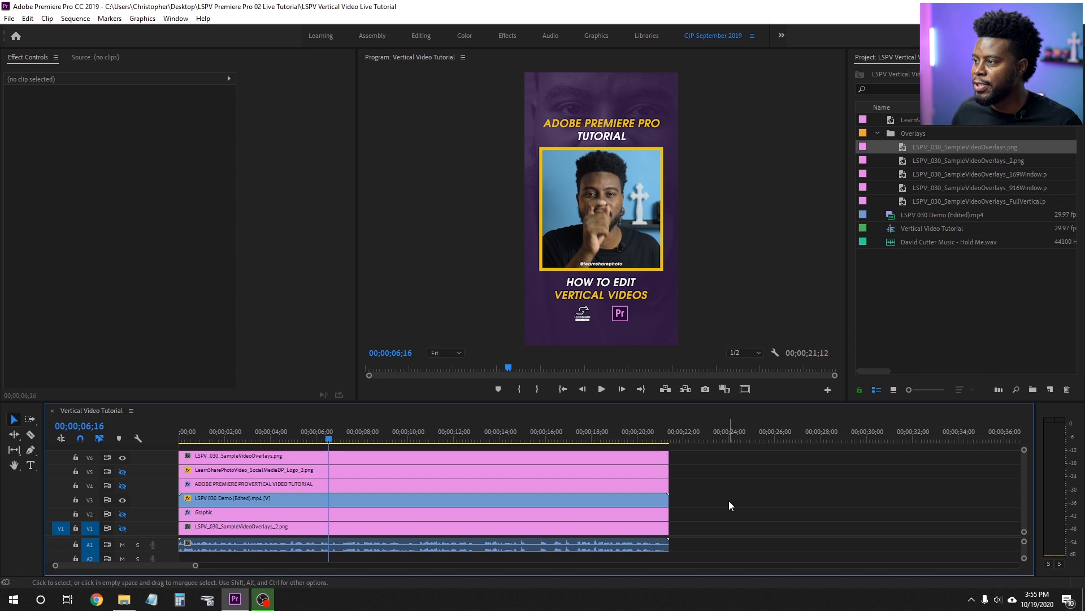
- Create a new sequence from the DSLR 1080p30 preset and name it Cuts + Edits
{"action": "left_click", "coordinate": [888, 281]}
{"action": "right_click", "coordinate": [887, 277]}
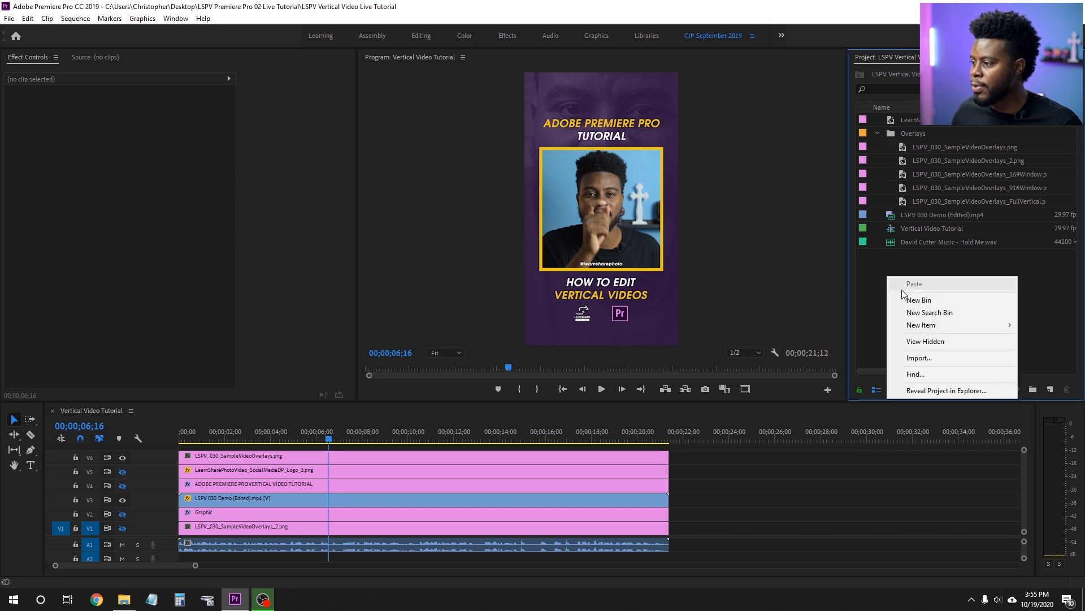
{"action": "mouse_move", "coordinate": [915, 325]}
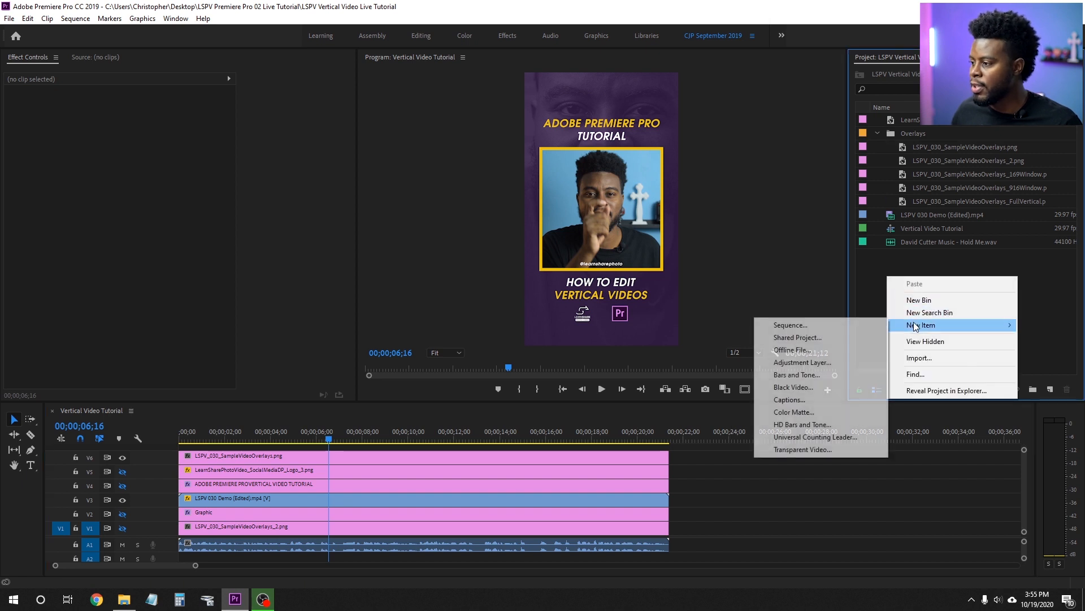
{"action": "left_click", "coordinate": [853, 325]}
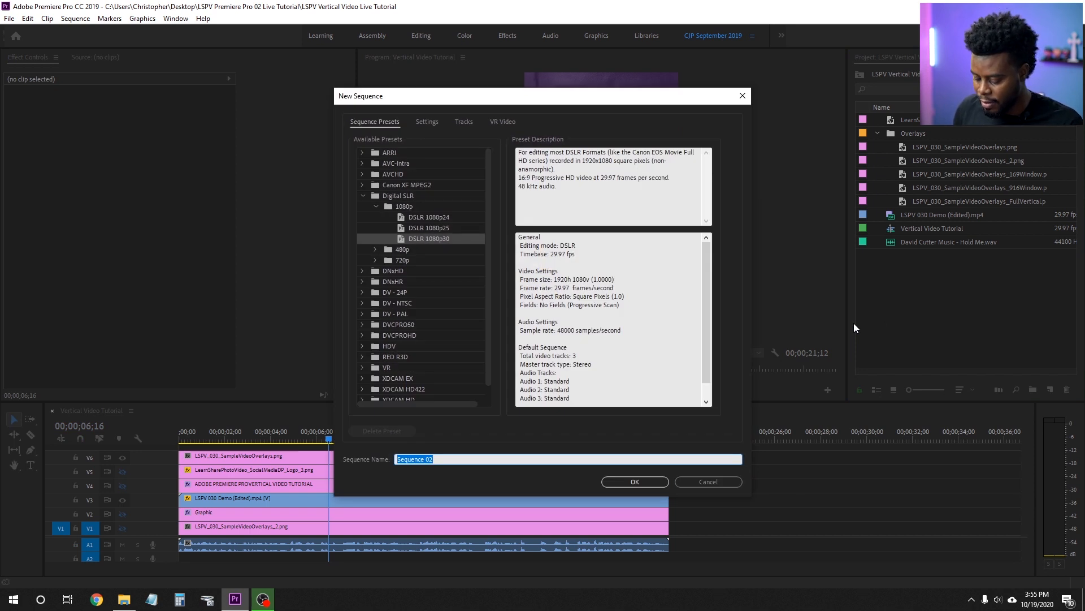
{"action": "type", "text": "Cuts + Edits"}
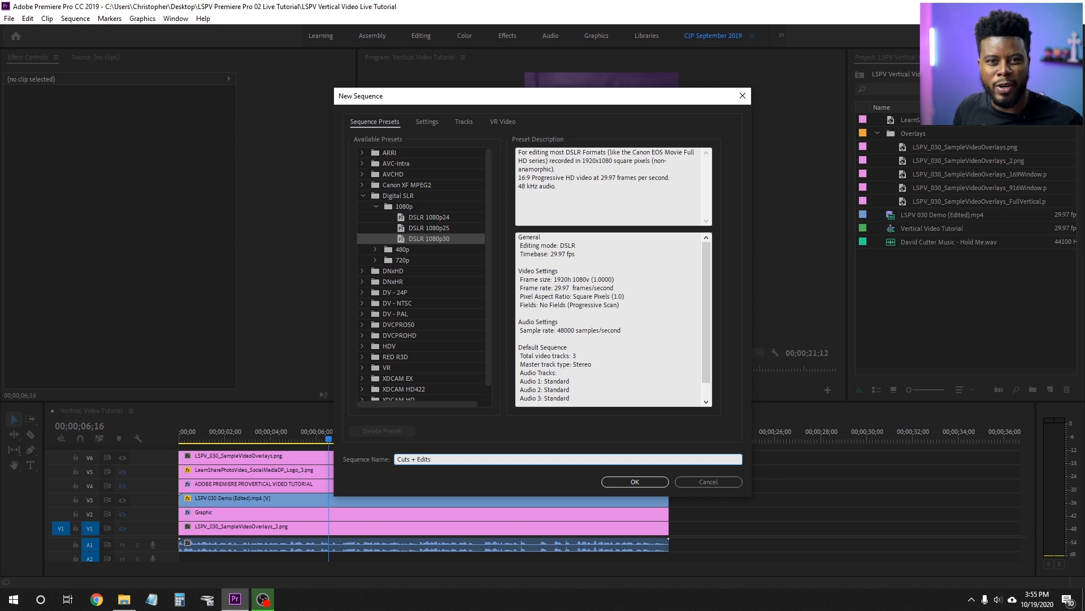
{"action": "key", "text": "Return"}
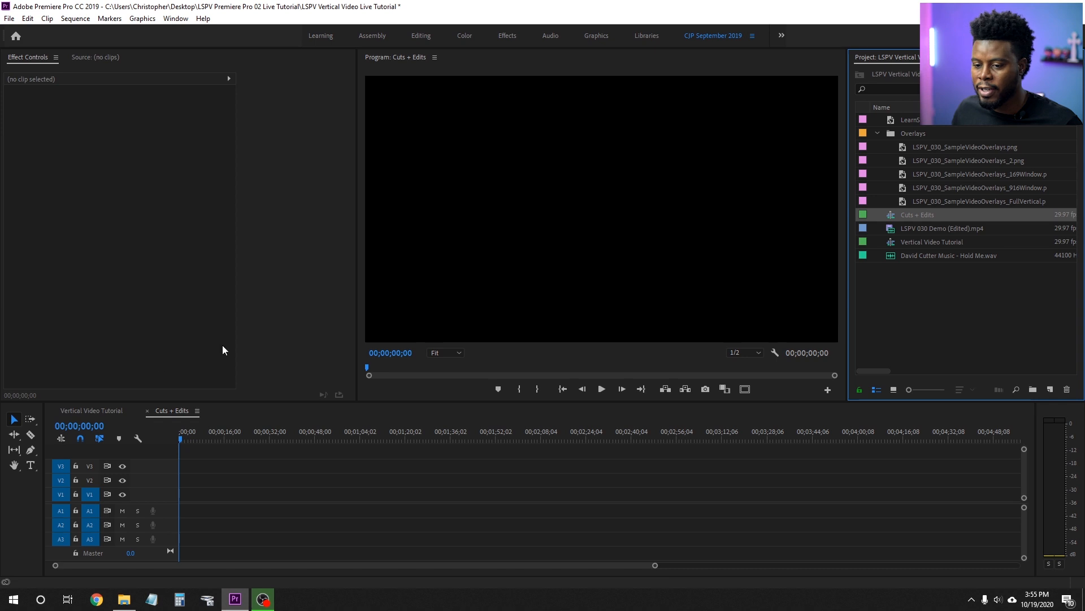
- Cut the logo, title, border graphic and background image clips on V5, V4, V2 and V1 from the Vertical Video Tutorial sequence
{"action": "left_click", "coordinate": [94, 410]}
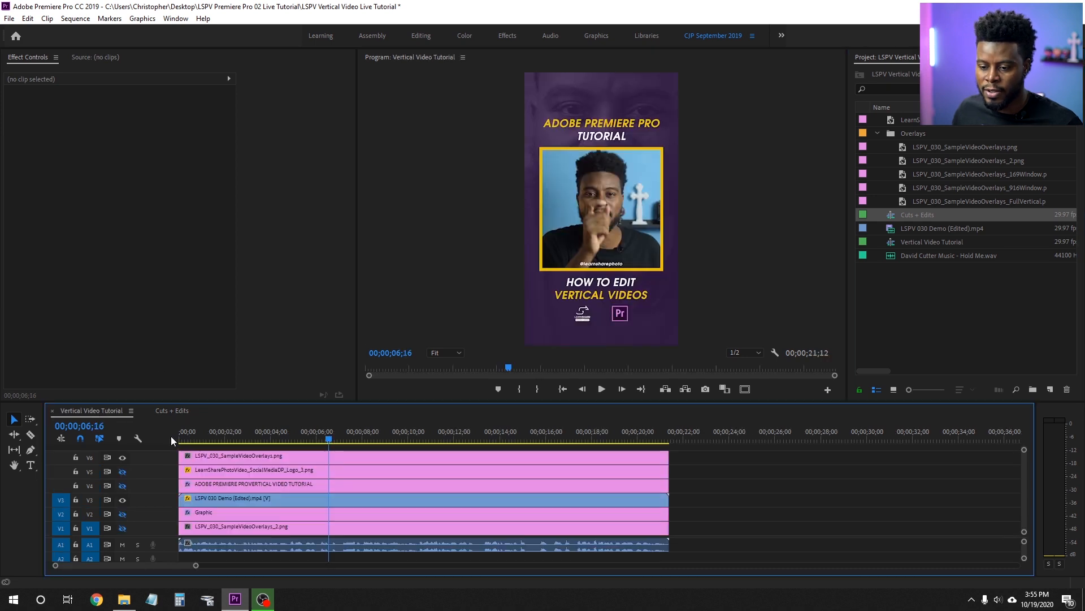
{"action": "left_click", "coordinate": [248, 487]}
{"action": "left_click", "coordinate": [265, 470]}
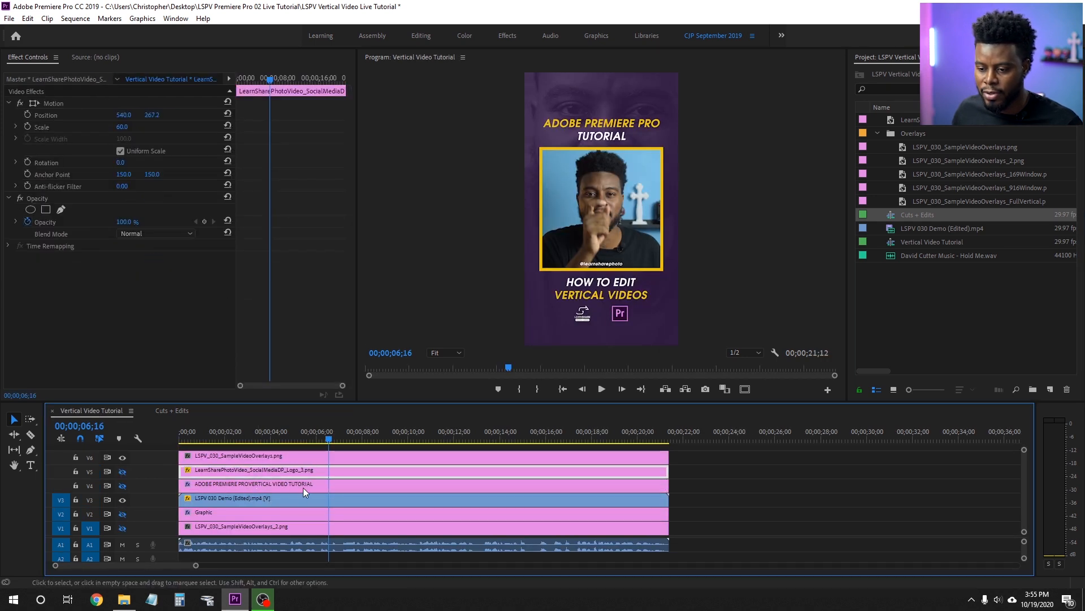
{"action": "left_click", "coordinate": [283, 485], "text": "shift"}
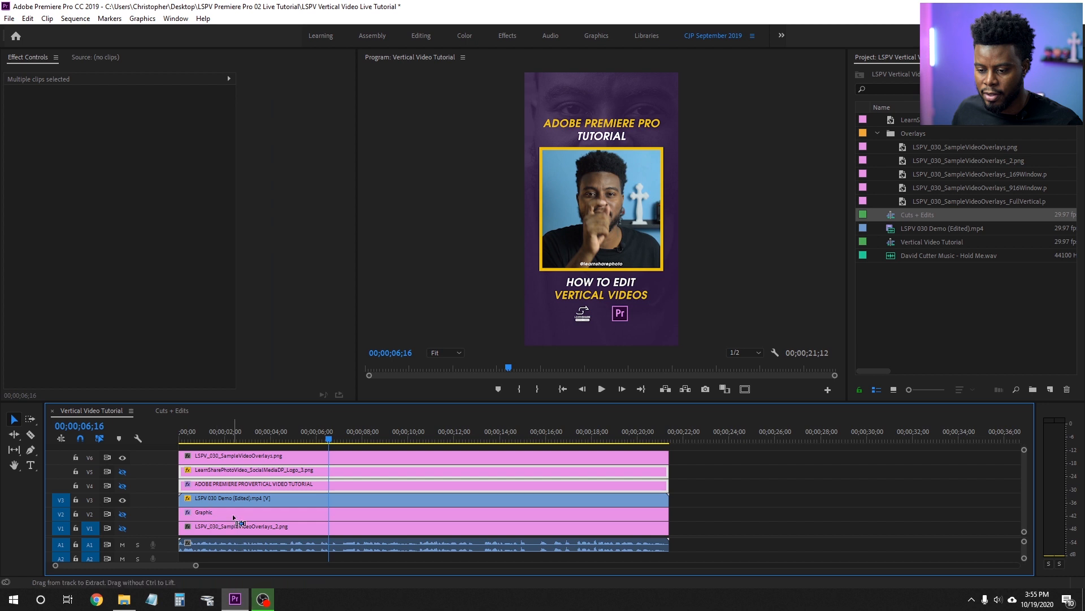
{"action": "left_click", "coordinate": [233, 515], "text": "shift"}
{"action": "left_click", "coordinate": [245, 527], "text": "shift"}
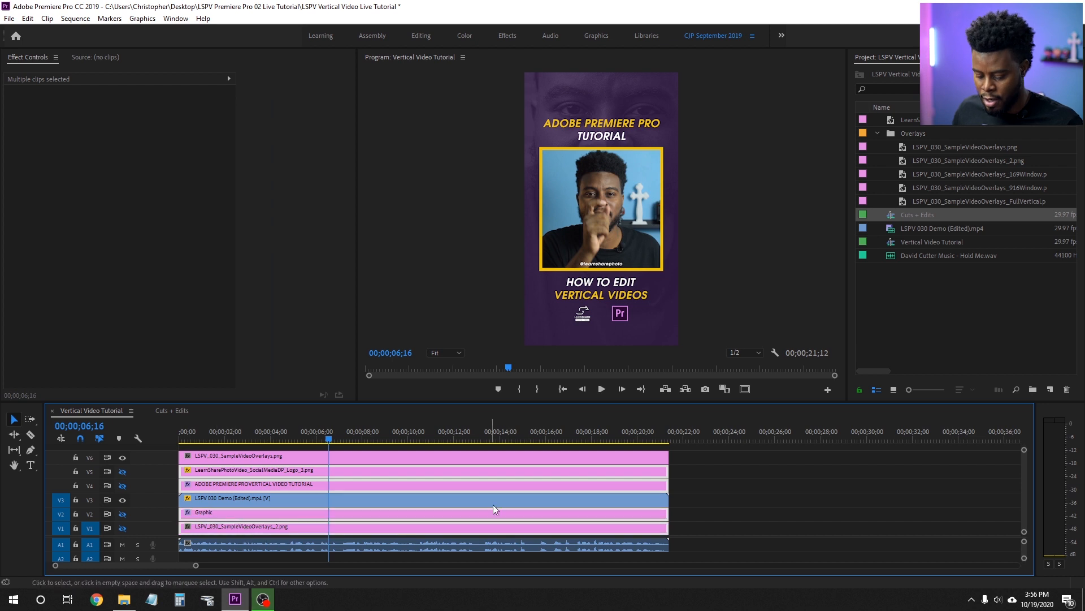
{"action": "key", "text": "Delete"}
- Paste the cut clips at the start of the Cuts + Edits sequence, compare both sequences and put the Cuts + Edits playhead at 00;00;10;18
{"action": "left_click", "coordinate": [169, 411]}
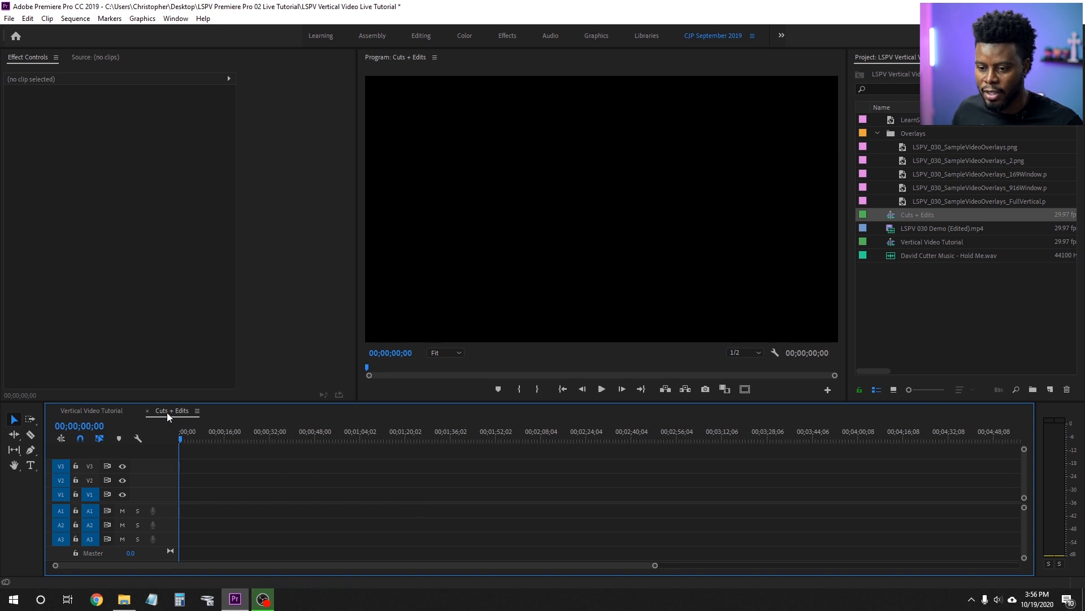
{"action": "key", "text": "ctrl+v"}
{"action": "left_click", "coordinate": [315, 481]}
{"action": "left_click", "coordinate": [106, 408]}
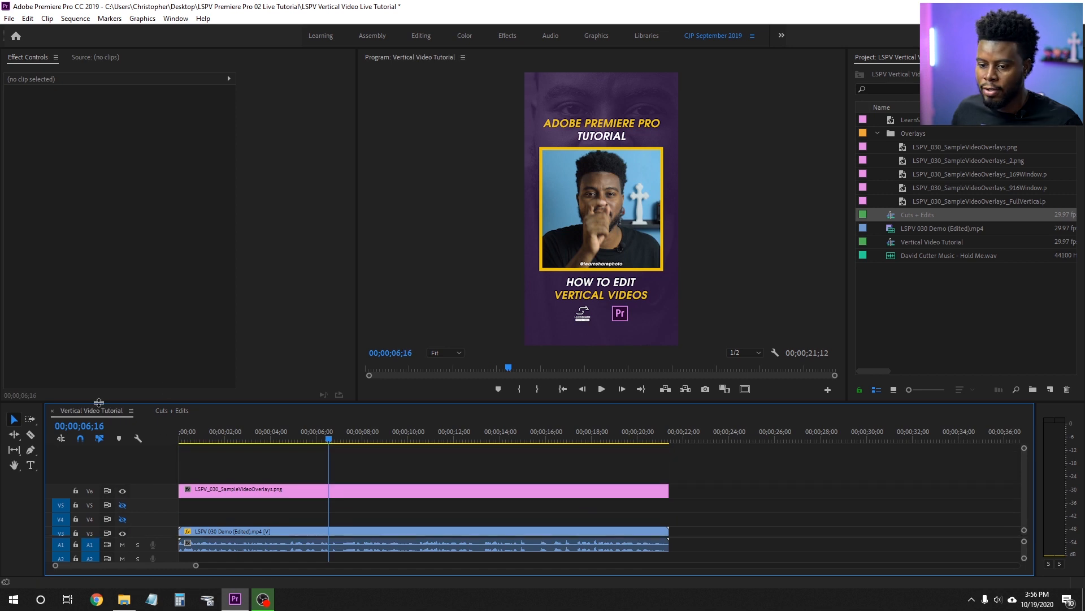
{"action": "left_click", "coordinate": [172, 412]}
{"action": "left_click", "coordinate": [209, 439]}
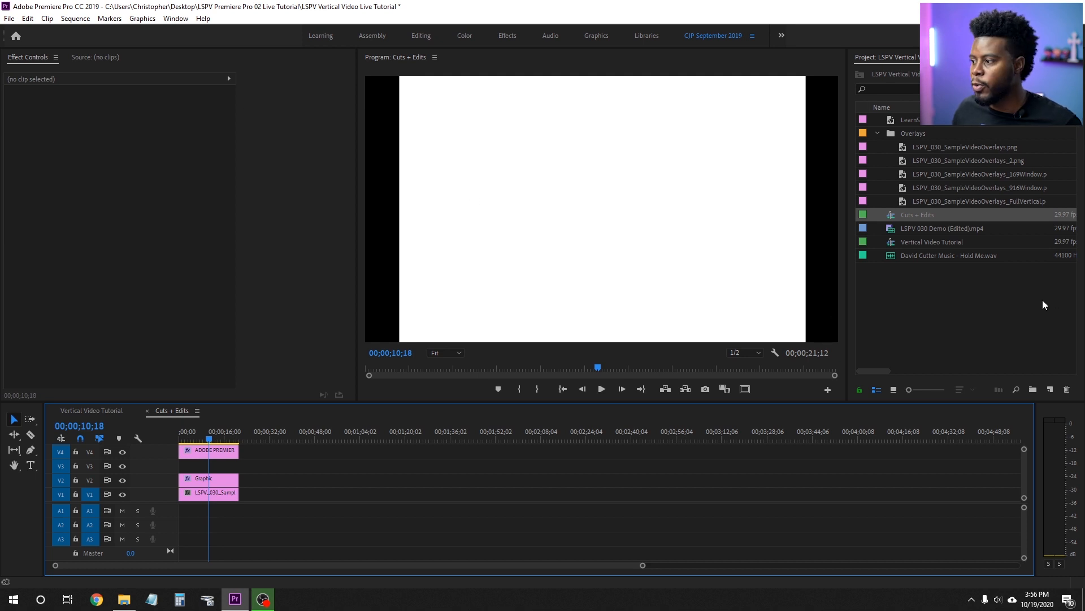
{"action": "right_click", "coordinate": [1060, 305]}
{"action": "mouse_move", "coordinate": [1002, 348]}
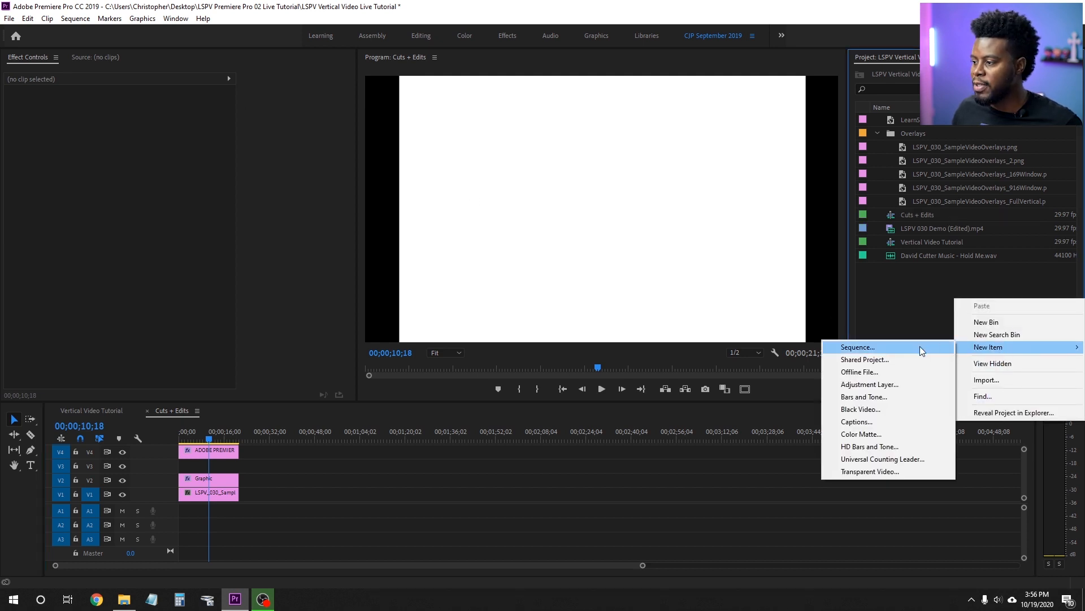
{"action": "left_click", "coordinate": [921, 351]}
{"action": "left_click", "coordinate": [425, 121]}
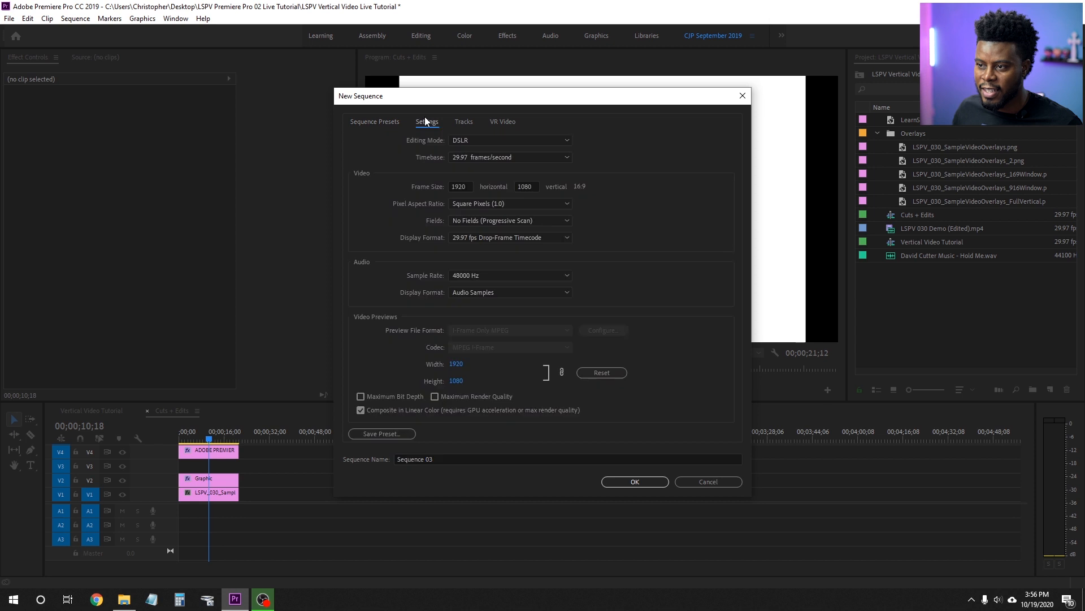
{"action": "left_click", "coordinate": [457, 186]}
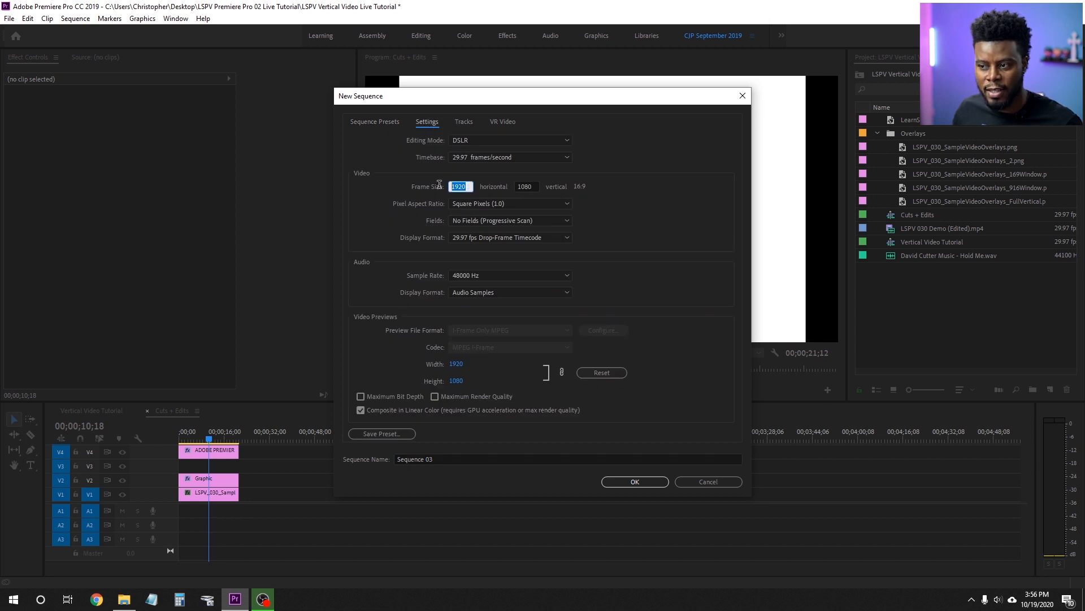
{"action": "left_click", "coordinate": [709, 481]}
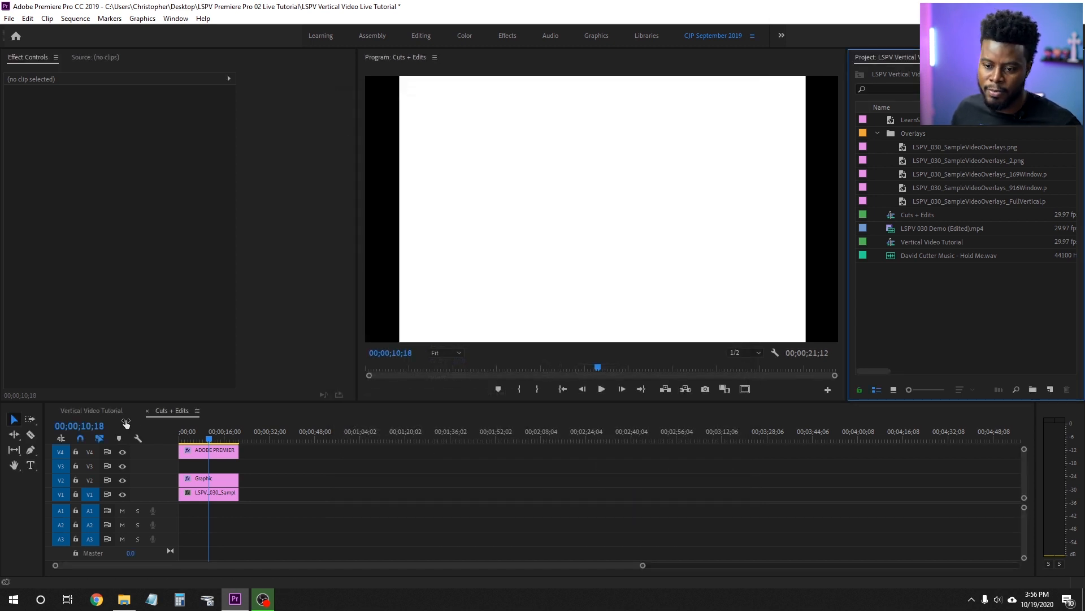
- Save the project in the Vertical Video Tutorial sequence, then move the demo clip to V1 and LSPV_030_SampleVideoOverlays.png to V2
{"action": "left_click", "coordinate": [112, 411]}
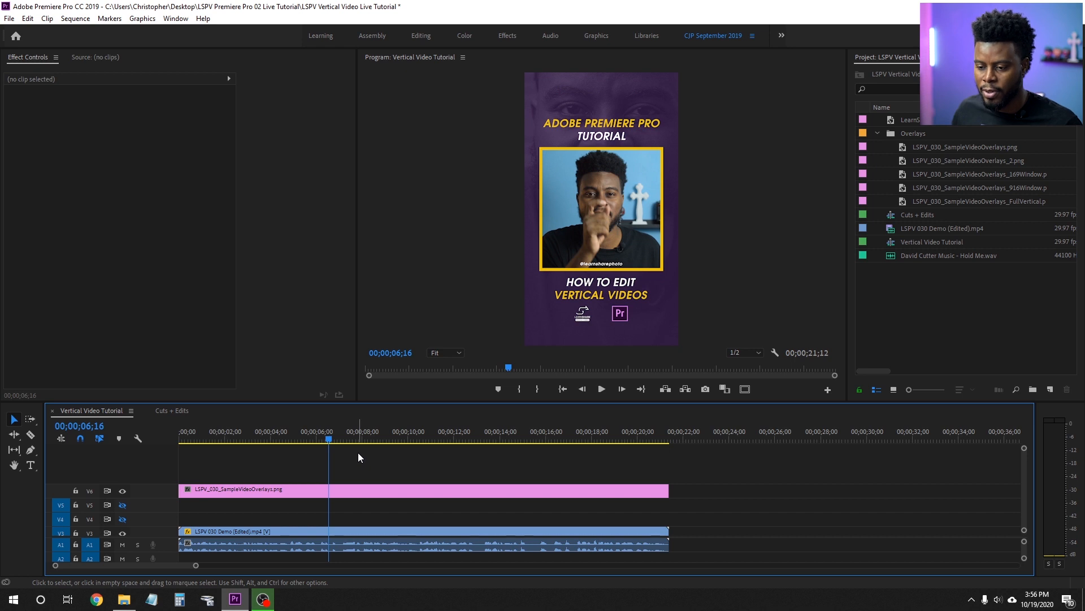
{"action": "key", "text": "ctrl+s"}
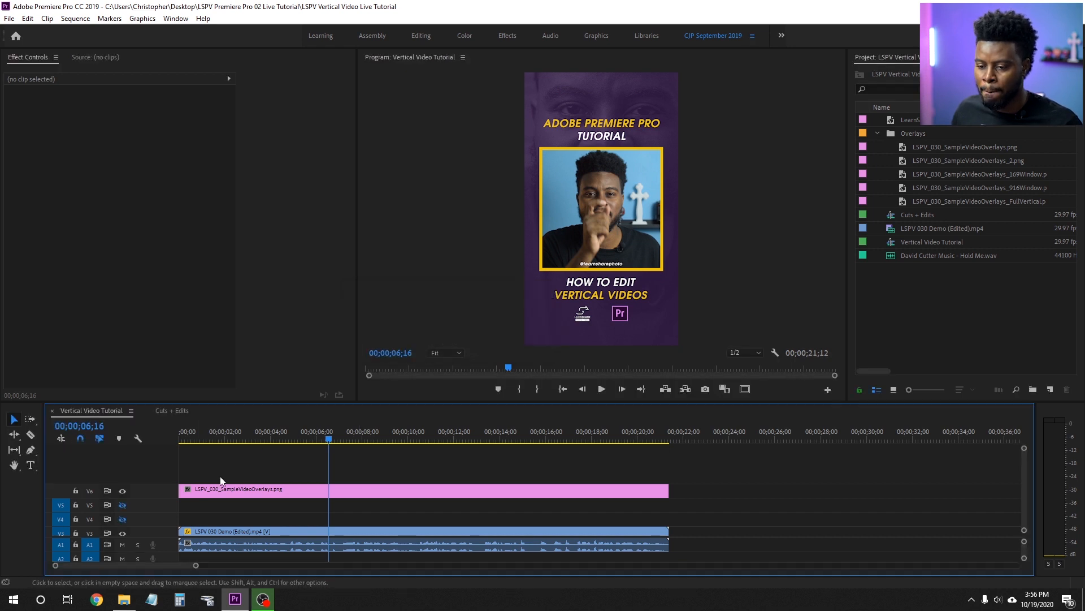
{"action": "left_click_drag", "start_coordinate": [277, 402], "coordinate": [281, 388]}
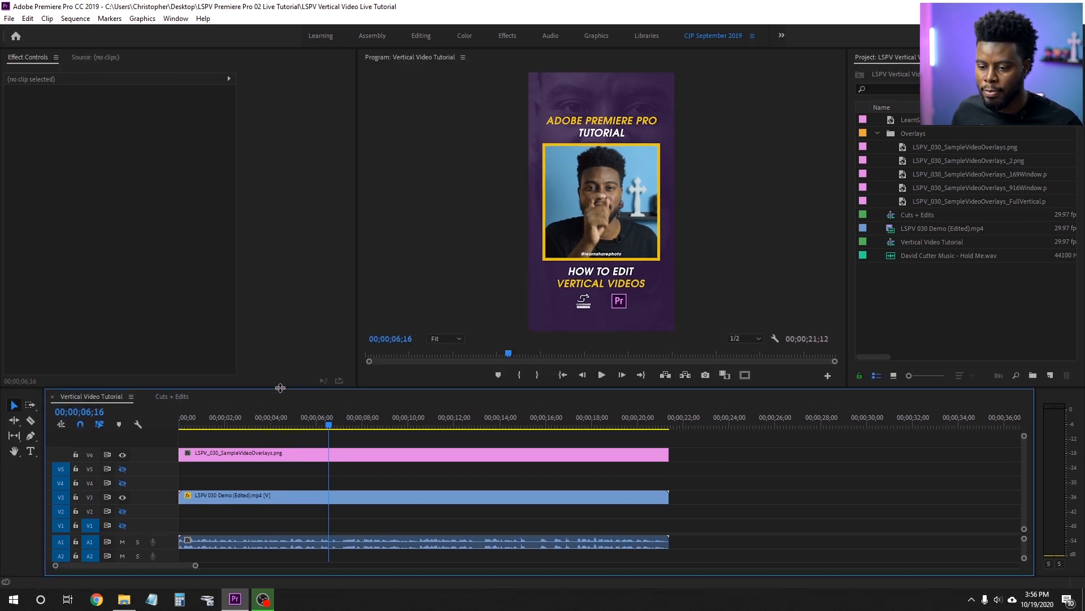
{"action": "left_click_drag", "start_coordinate": [156, 533], "coordinate": [157, 524]}
{"action": "left_click_drag", "start_coordinate": [283, 489], "coordinate": [274, 515]}
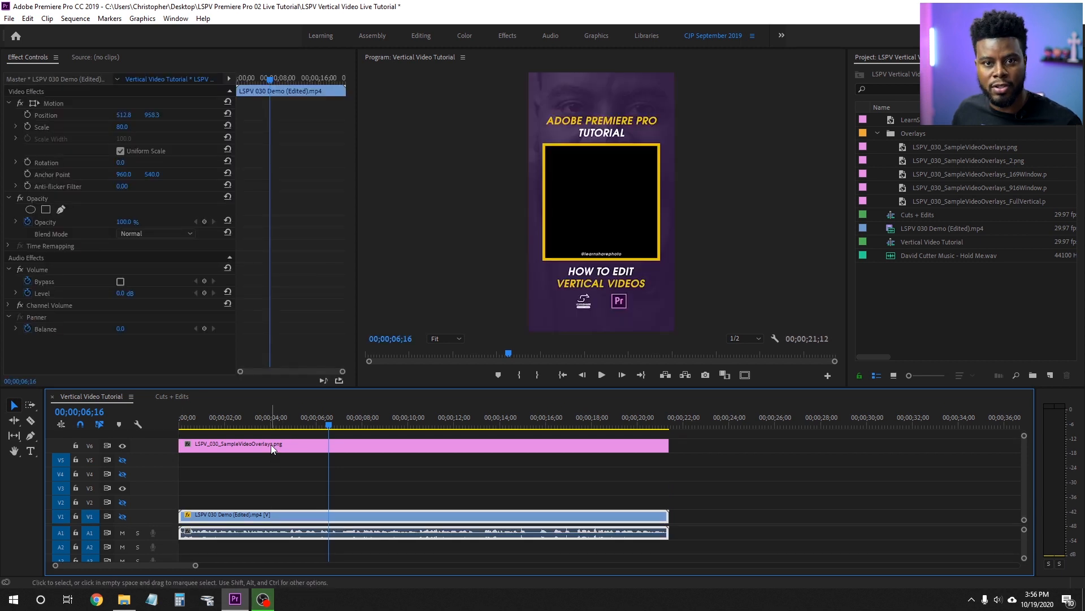
{"action": "left_click_drag", "start_coordinate": [270, 442], "coordinate": [263, 490]}
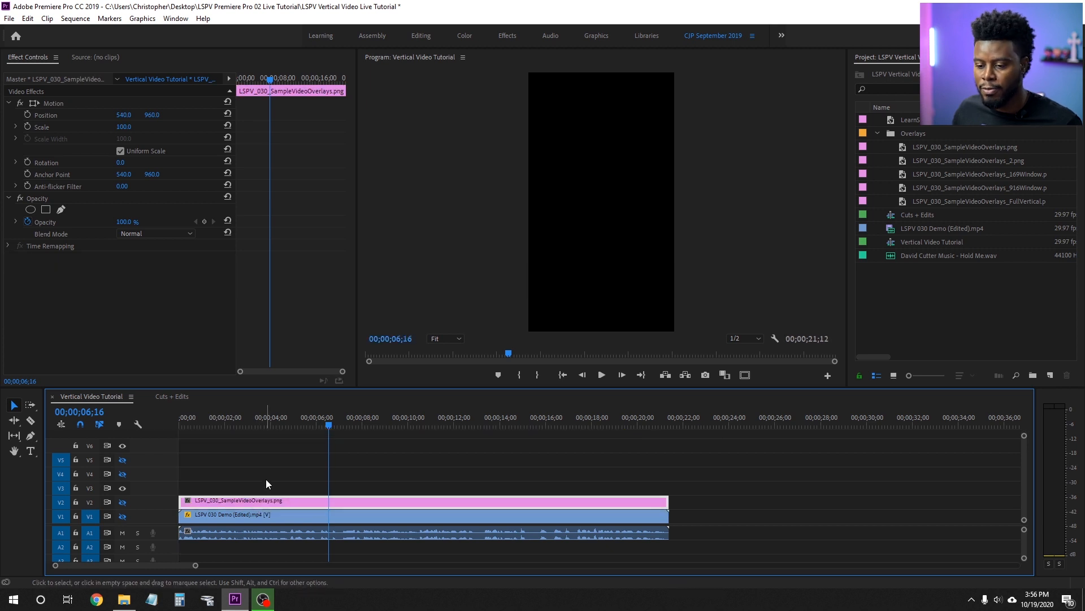
- Turn on the output of video tracks V1, V2, V4 and V5 and return the playhead to the sequence start
{"action": "left_click", "coordinate": [229, 472]}
{"action": "left_click", "coordinate": [122, 502]}
{"action": "left_click", "coordinate": [122, 473]}
{"action": "left_click", "coordinate": [122, 460]}
{"action": "left_click", "coordinate": [248, 423]}
{"action": "key", "text": "Home"}
{"action": "left_click", "coordinate": [122, 517]}
{"action": "left_click", "coordinate": [121, 518]}
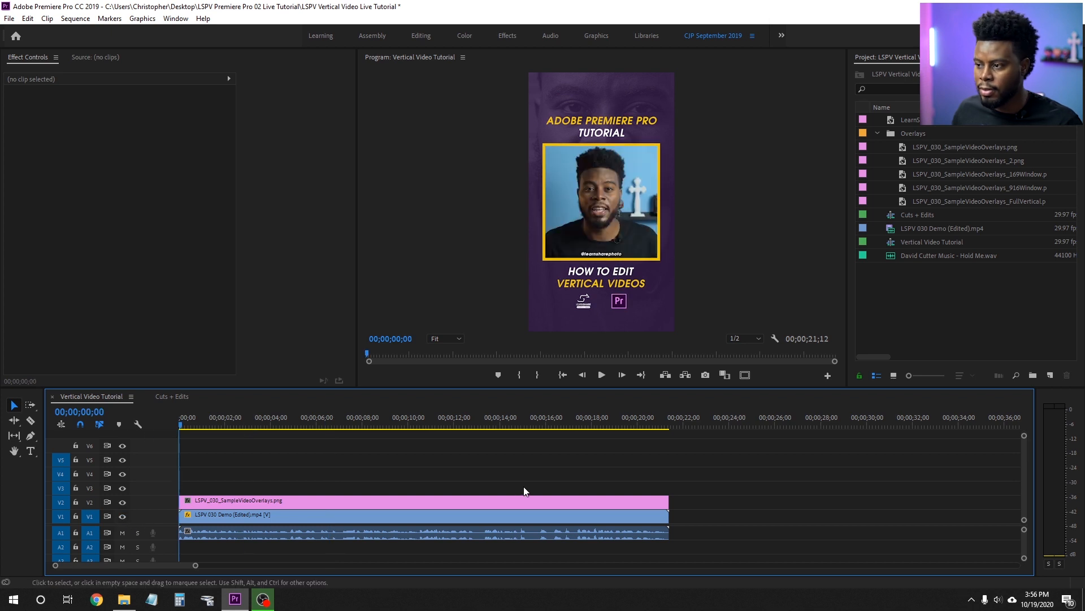
- Play the sequence from the start with the overlay on, stop at 00;00;12;29 and save the project
{"action": "key", "text": "space"}
{"action": "left_click_drag", "start_coordinate": [553, 389], "coordinate": [548, 418]}
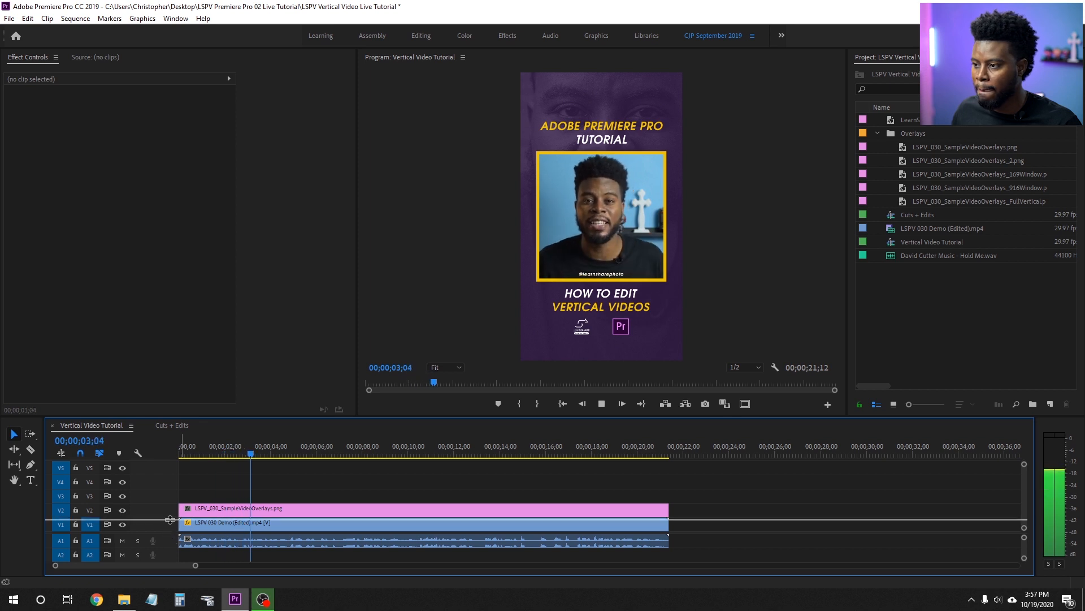
{"action": "scroll", "coordinate": [430, 516], "scroll_direction": "down", "scroll_amount": 1}
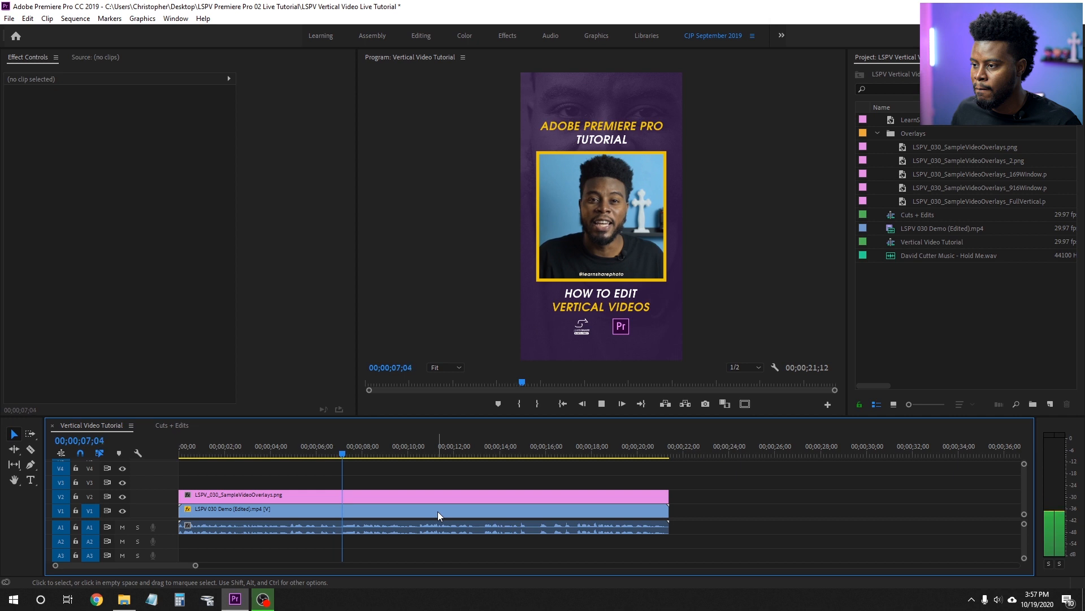
{"action": "key", "text": "space"}
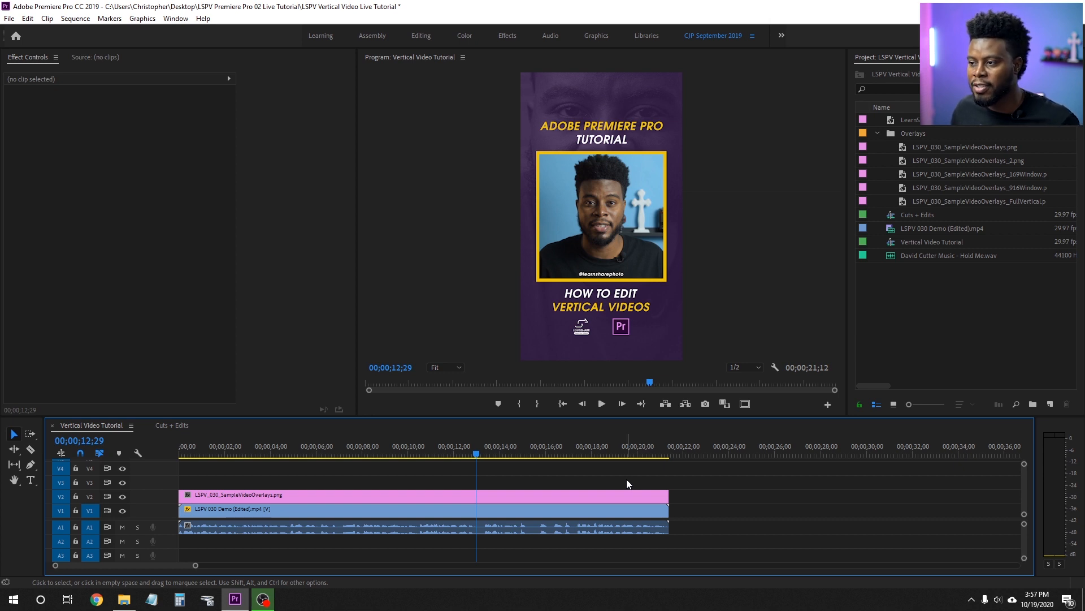
{"action": "key", "text": "ctrl+s"}
- Replay the passage from 00;00;11;03 in short stretches to find a cut point, stopping the playhead at 00;00;12;28
{"action": "left_click", "coordinate": [458, 454]}
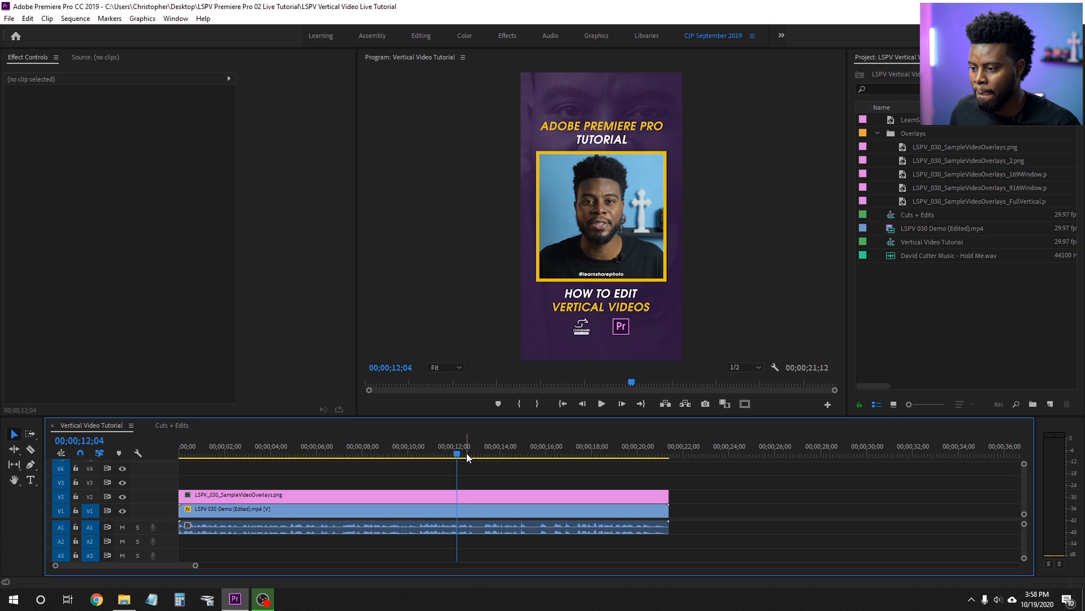
{"action": "left_click", "coordinate": [433, 446]}
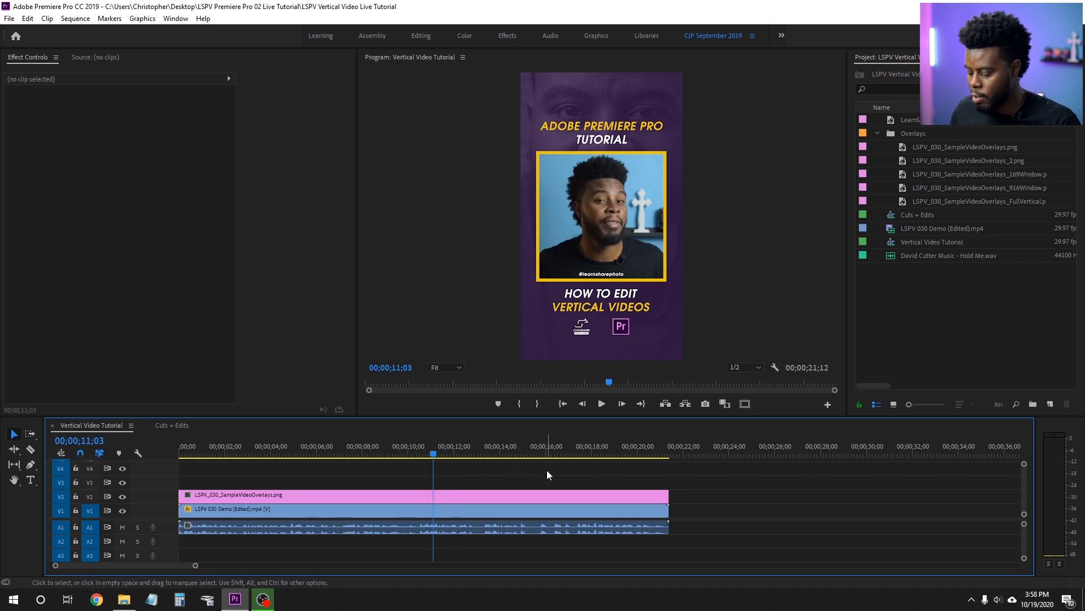
{"action": "key", "text": "="}
{"action": "key", "text": "space"}
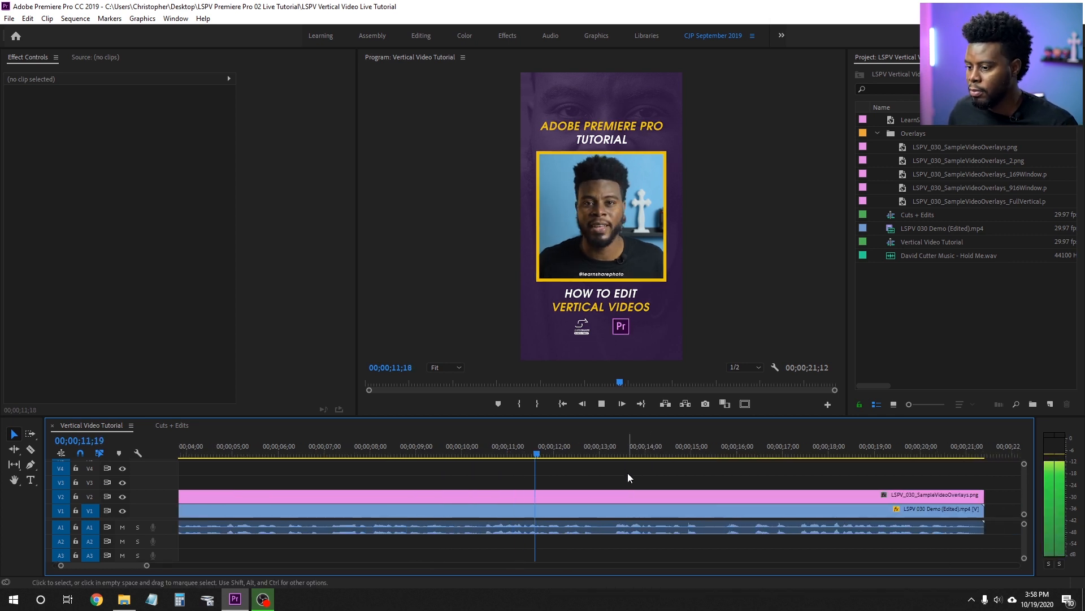
{"action": "key", "text": "space"}
{"action": "key", "text": "space"}
{"action": "left_click", "coordinate": [544, 446]}
{"action": "key", "text": "space"}
{"action": "key", "text": "space"}
{"action": "left_click", "coordinate": [540, 446]}
{"action": "key", "text": "space"}
{"action": "key", "text": "space"}
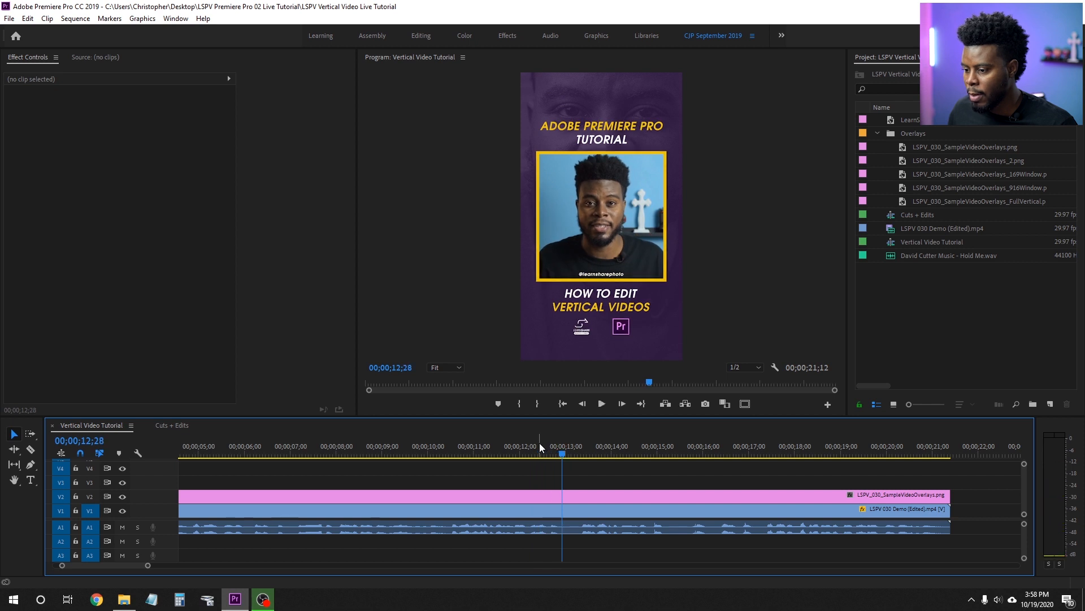
- Split the demo clip on V1 at 00;00;12;28 with the Razor tool and select each piece to check the cut
{"action": "key", "text": "c"}
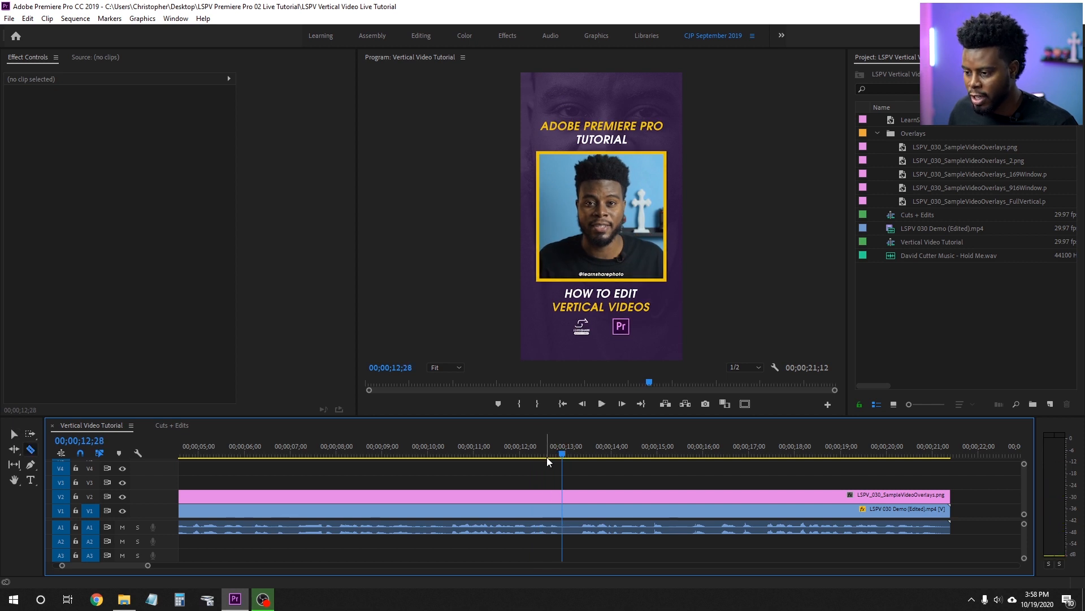
{"action": "left_click", "coordinate": [565, 511]}
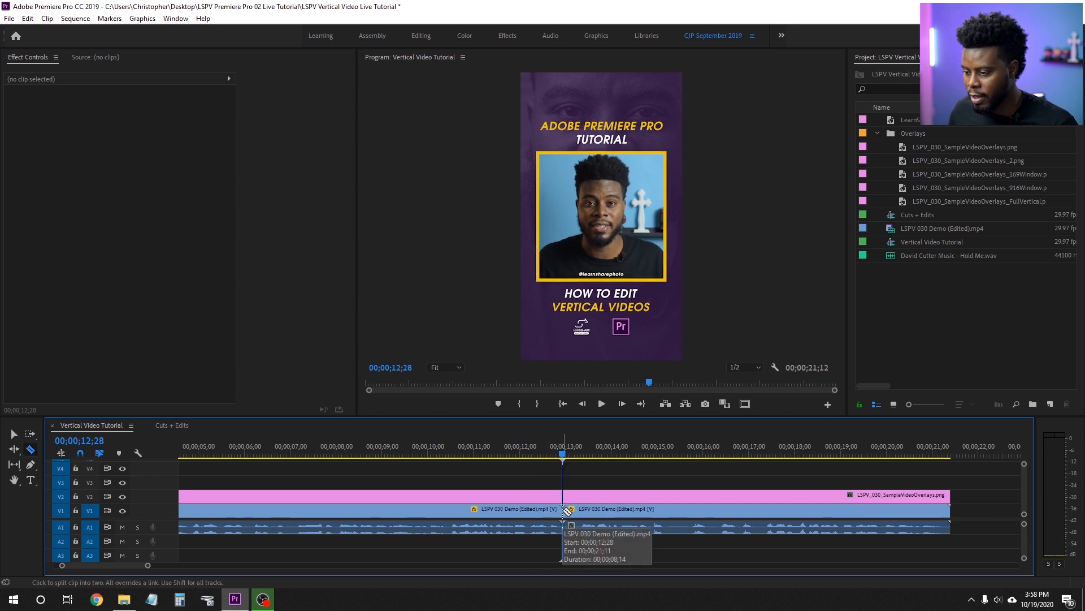
{"action": "key", "text": "v"}
{"action": "left_click", "coordinate": [527, 511]}
{"action": "left_click", "coordinate": [622, 511]}
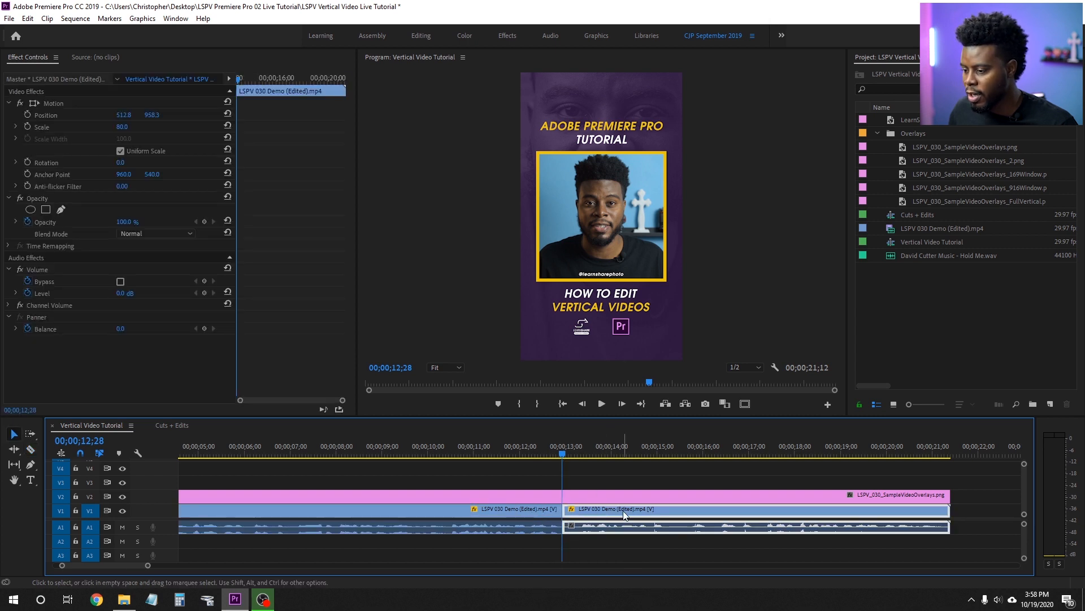
{"action": "left_click", "coordinate": [654, 476]}
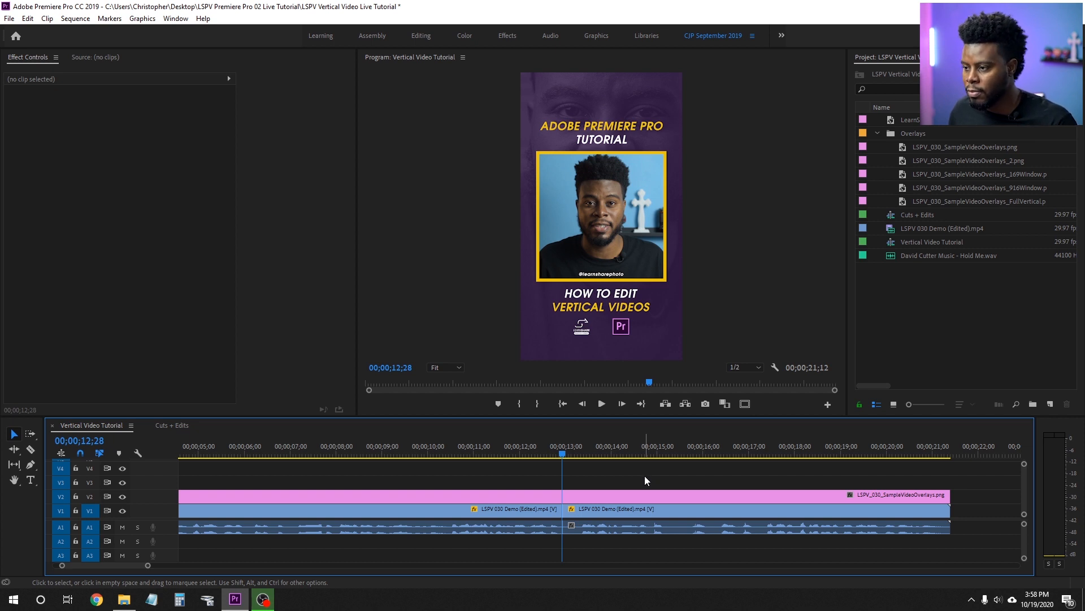
- Play on to 00;00;15;07 and split the demo clip on V1 there with the Razor tool
{"action": "key", "text": "space"}
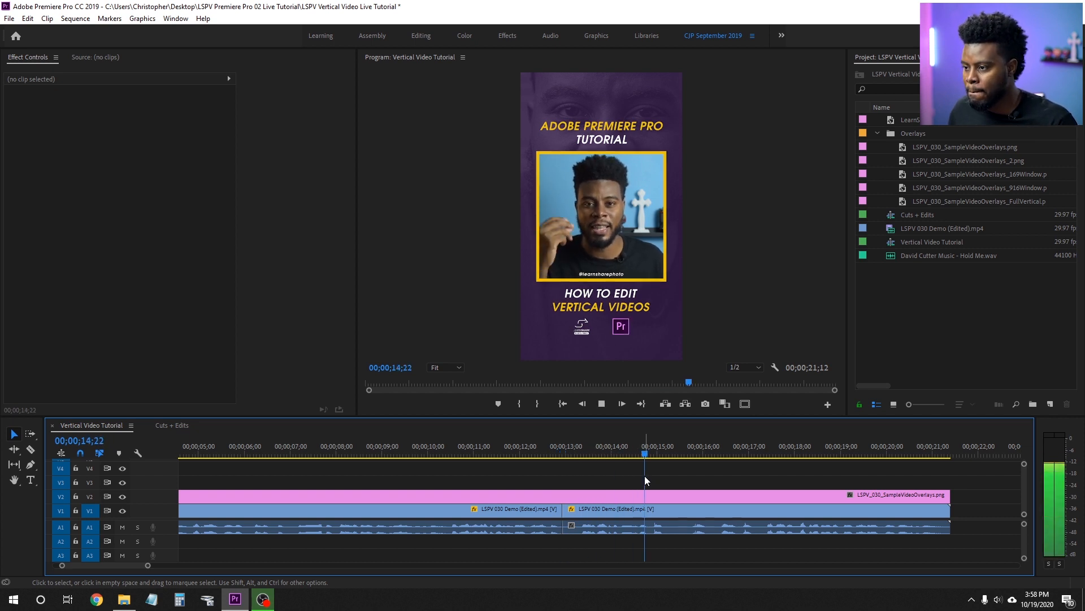
{"action": "key", "text": "space"}
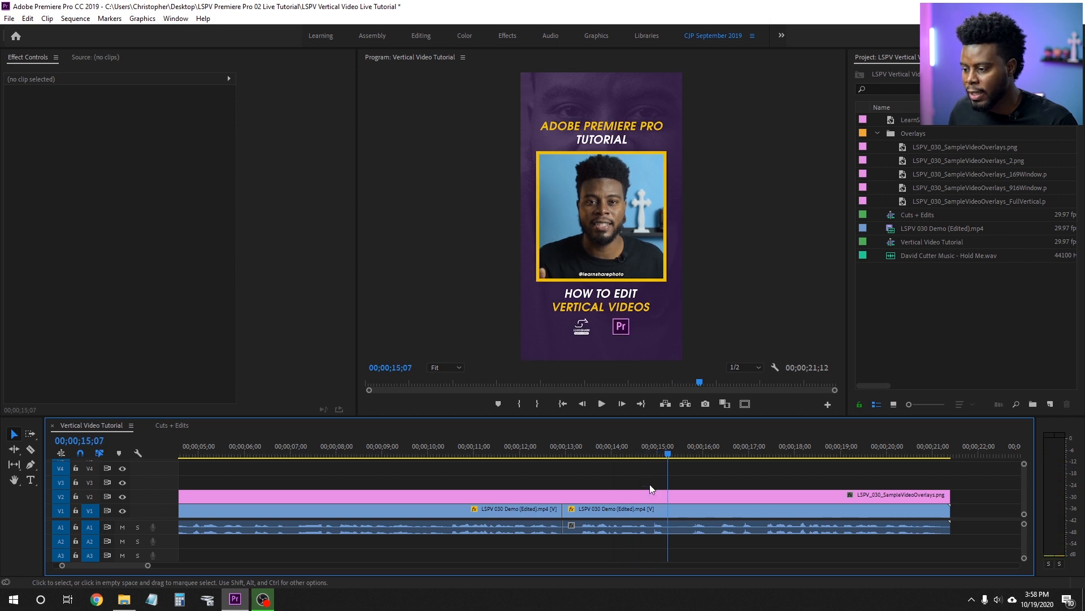
{"action": "key", "text": "c"}
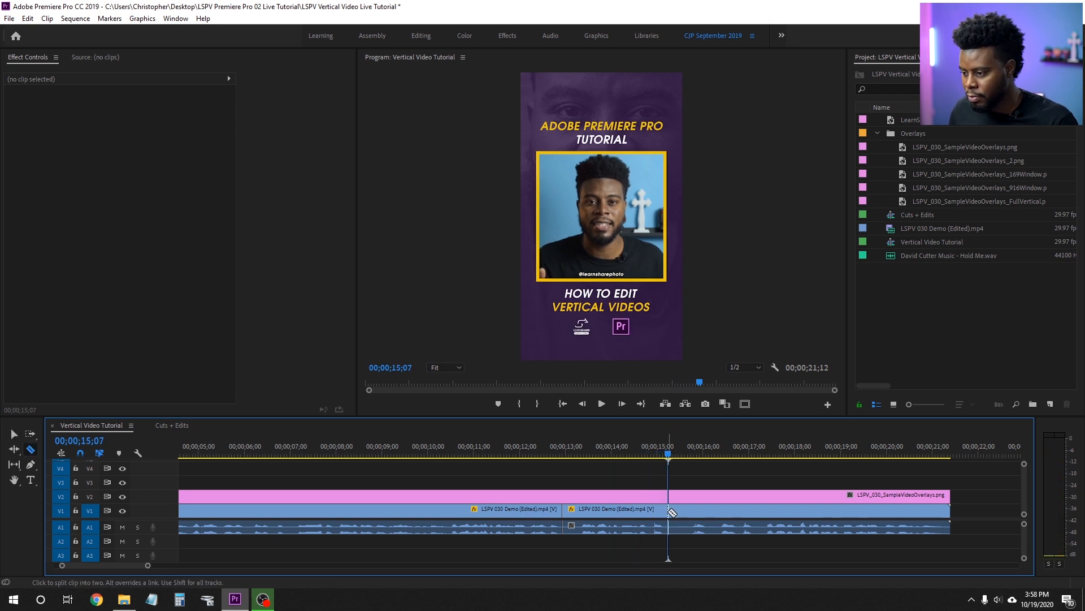
{"action": "left_click", "coordinate": [670, 511]}
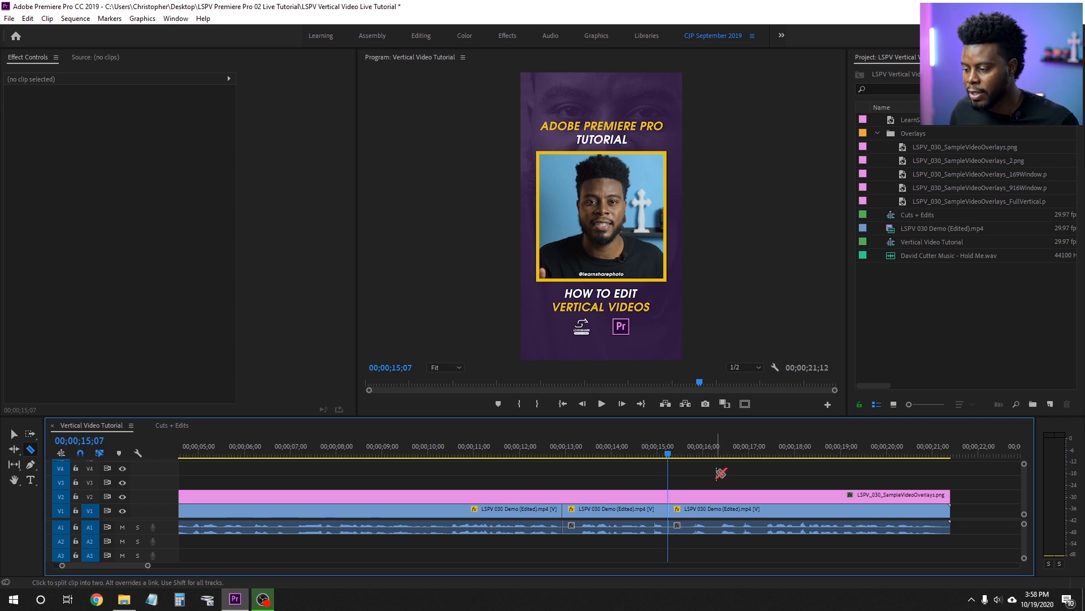
- Play on in short stretches to 00;00;16;07 and split the demo clip on V1 at that point
{"action": "key", "text": "space"}
{"action": "key", "text": "space"}
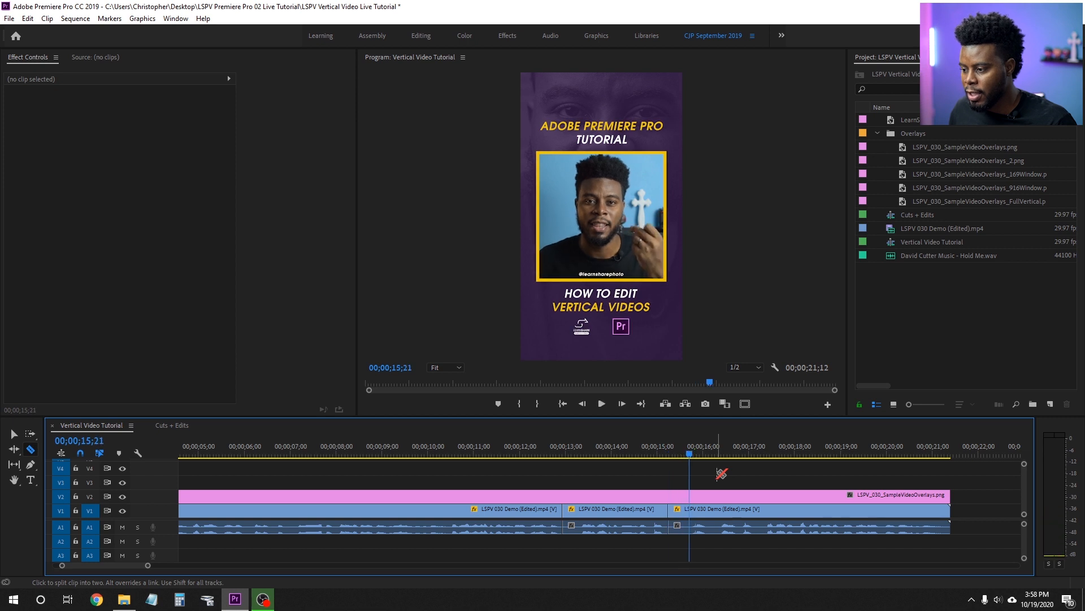
{"action": "key", "text": "space"}
{"action": "key", "text": "space"}
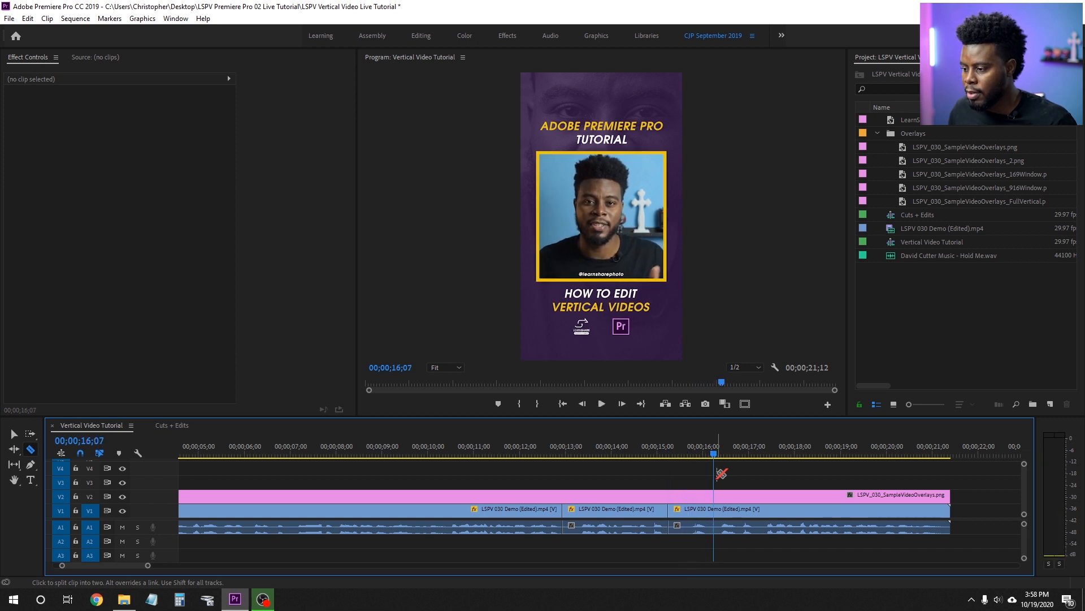
{"action": "left_click", "coordinate": [717, 509]}
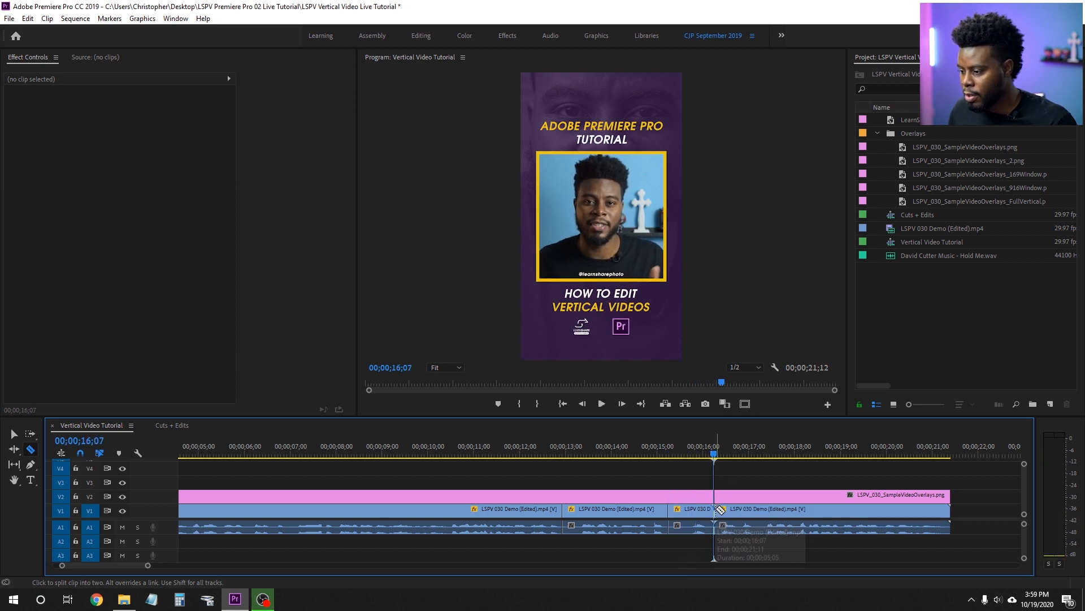
- Split the demo clip on V1 at 00;00;17;07, play through to the end of the sequence and save the project
{"action": "key", "text": "space"}
{"action": "key", "text": "space"}
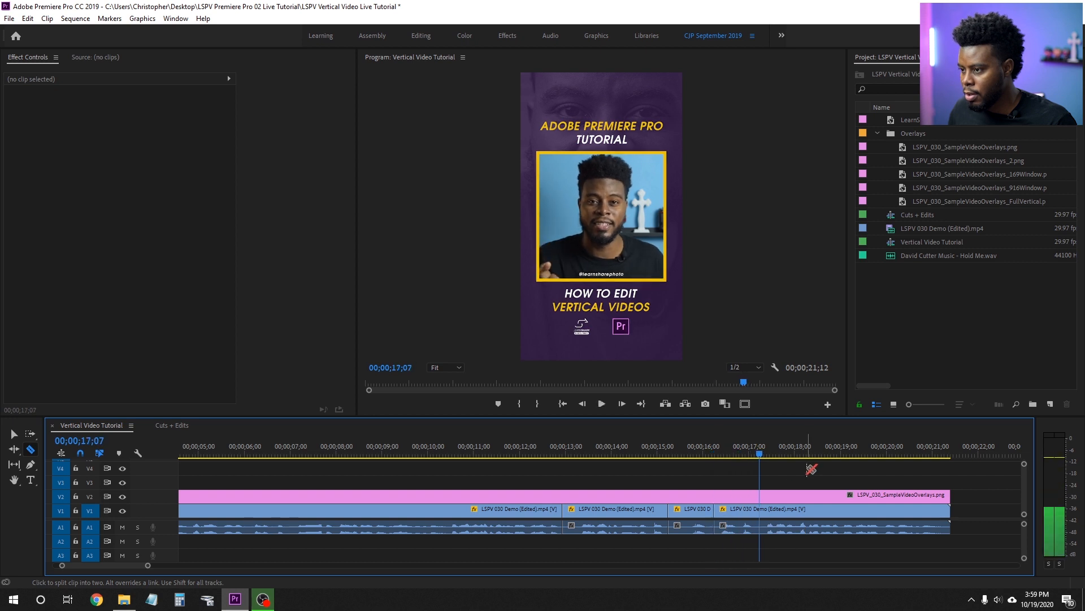
{"action": "left_click", "coordinate": [762, 510]}
{"action": "key", "text": "v"}
{"action": "key", "text": "space"}
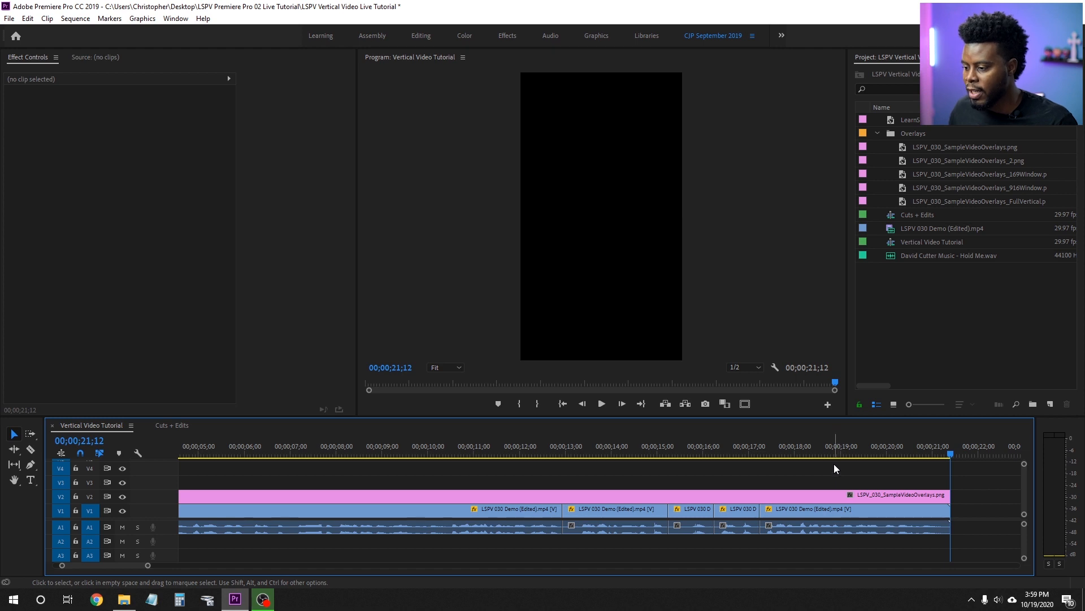
{"action": "key", "text": "ctrl+s"}
- Put the playhead at 00;00;12;07 and give the second piece of the demo clip the Forest label colour
{"action": "left_click", "coordinate": [531, 450]}
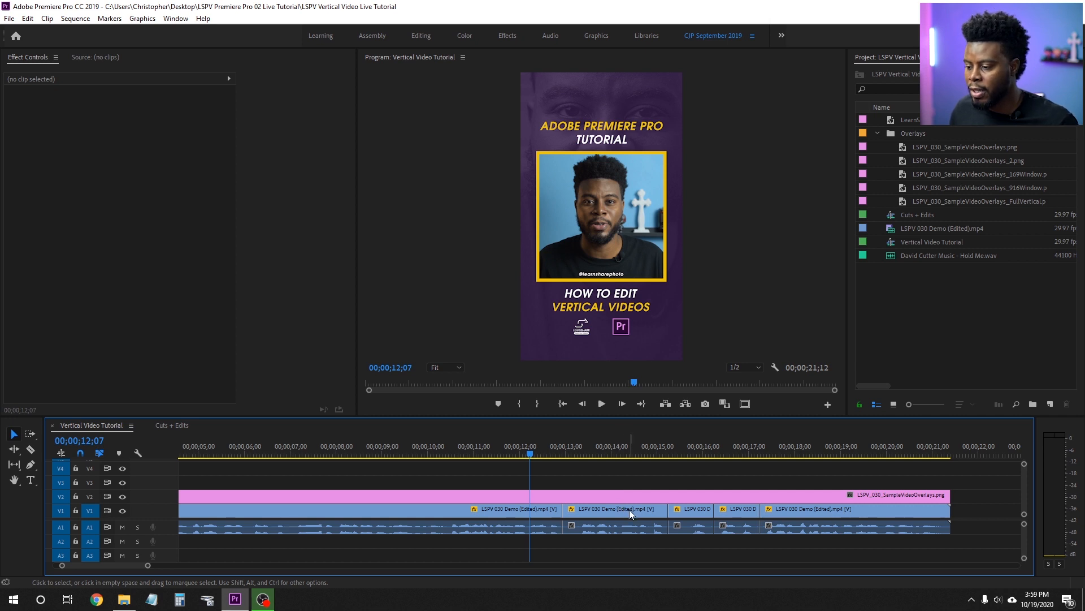
{"action": "key", "text": "minus"}
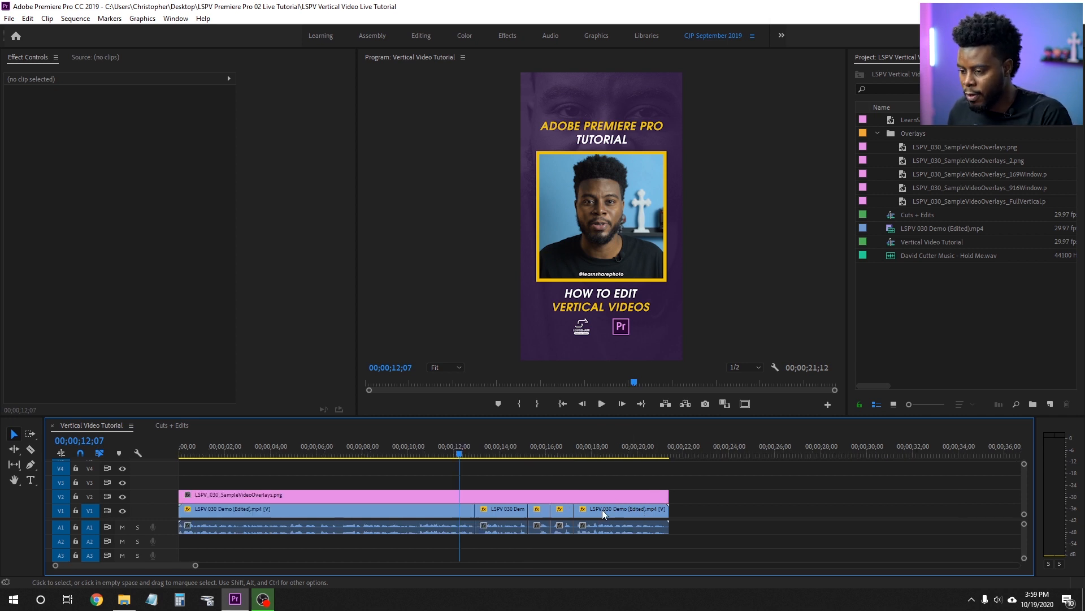
{"action": "right_click", "coordinate": [506, 511]}
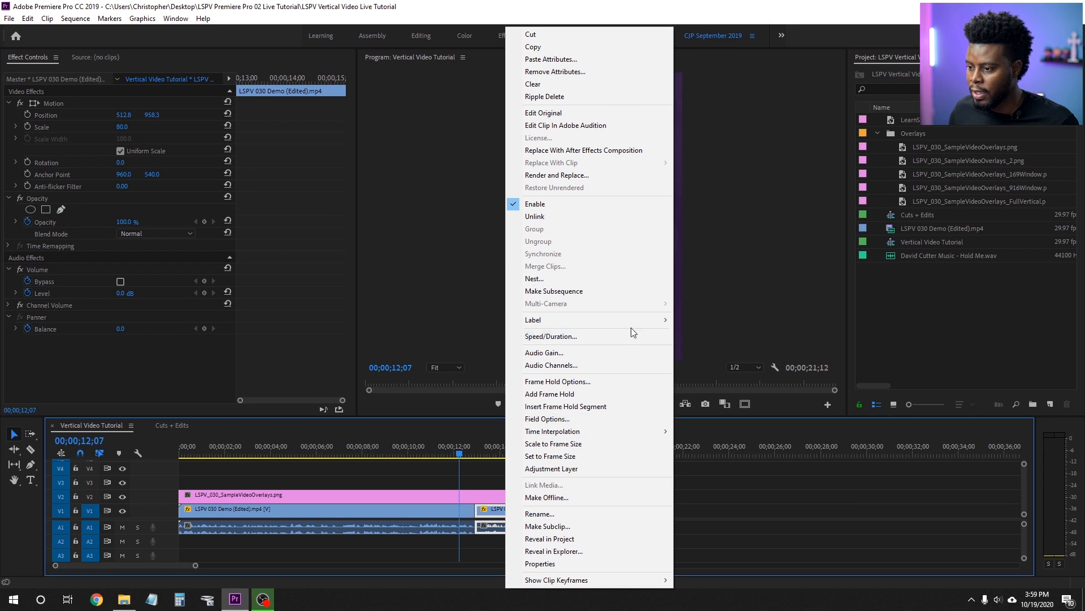
{"action": "mouse_move", "coordinate": [639, 319]}
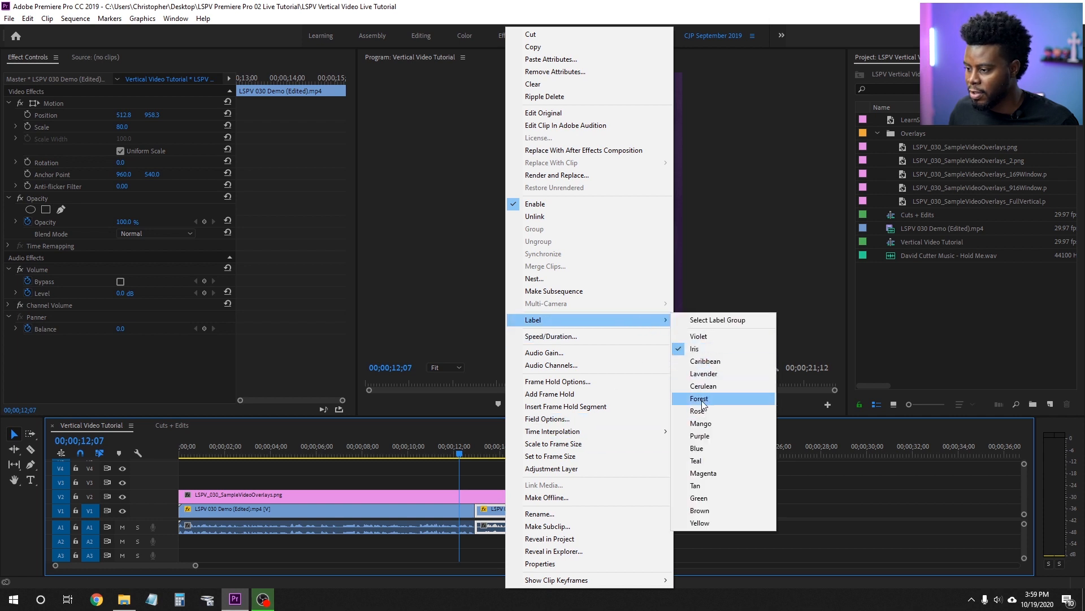
{"action": "left_click", "coordinate": [700, 398]}
- Give the third piece of the demo clip the Rose label colour and the fourth piece the Mango label colour
{"action": "right_click", "coordinate": [543, 511]}
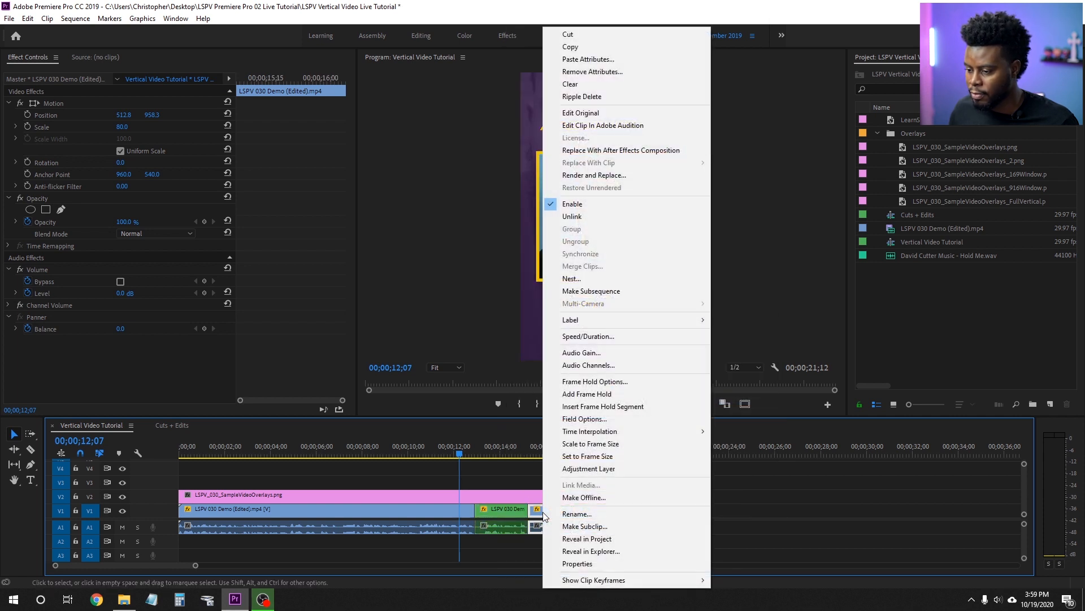
{"action": "mouse_move", "coordinate": [660, 319]}
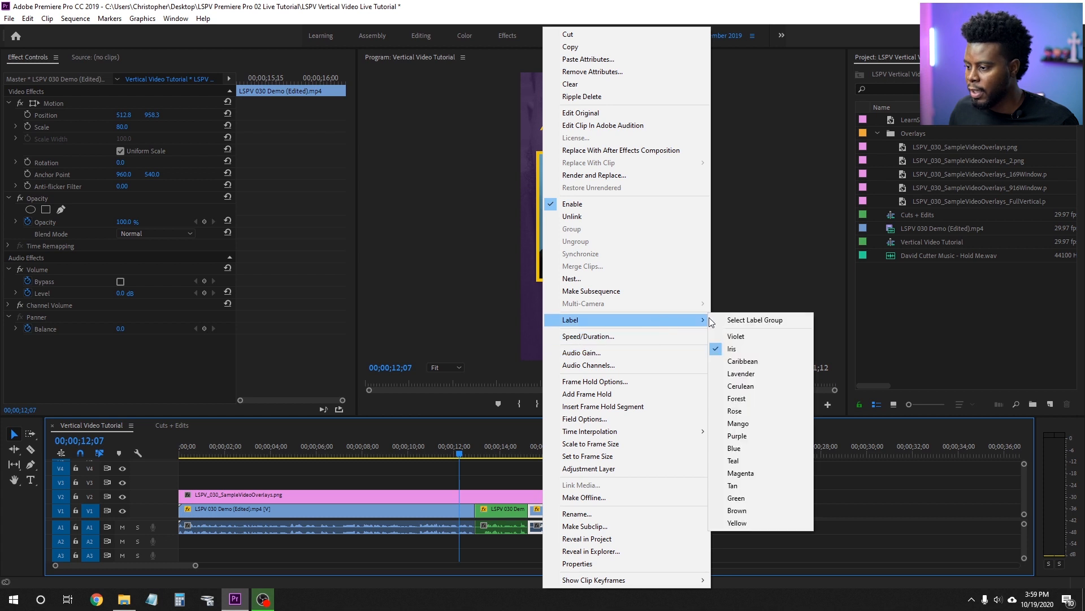
{"action": "left_click", "coordinate": [742, 411]}
{"action": "right_click", "coordinate": [568, 511]}
{"action": "key", "text": "Escape"}
{"action": "right_click", "coordinate": [569, 514]}
{"action": "mouse_move", "coordinate": [689, 318]}
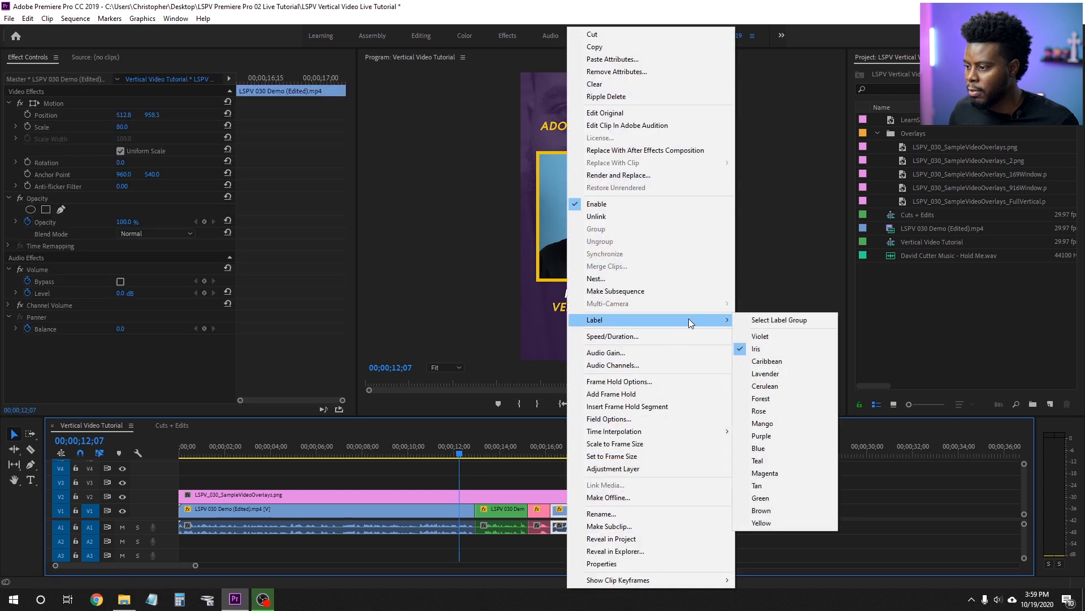
{"action": "left_click", "coordinate": [769, 424]}
- Give the last piece of the demo clip the Violet label colour and clear the selection
{"action": "right_click", "coordinate": [611, 508]}
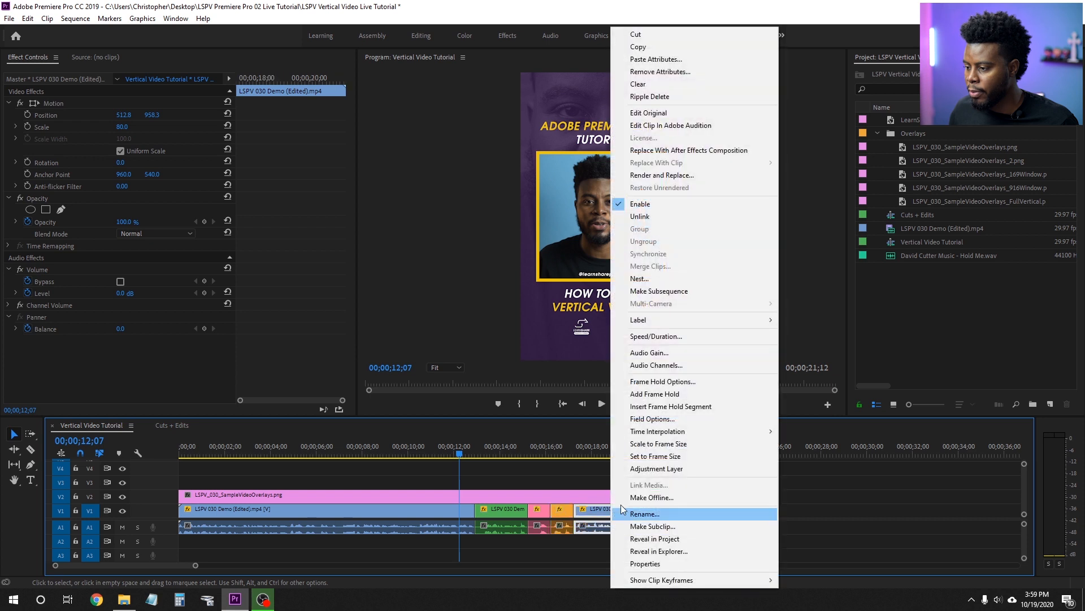
{"action": "mouse_move", "coordinate": [746, 320]}
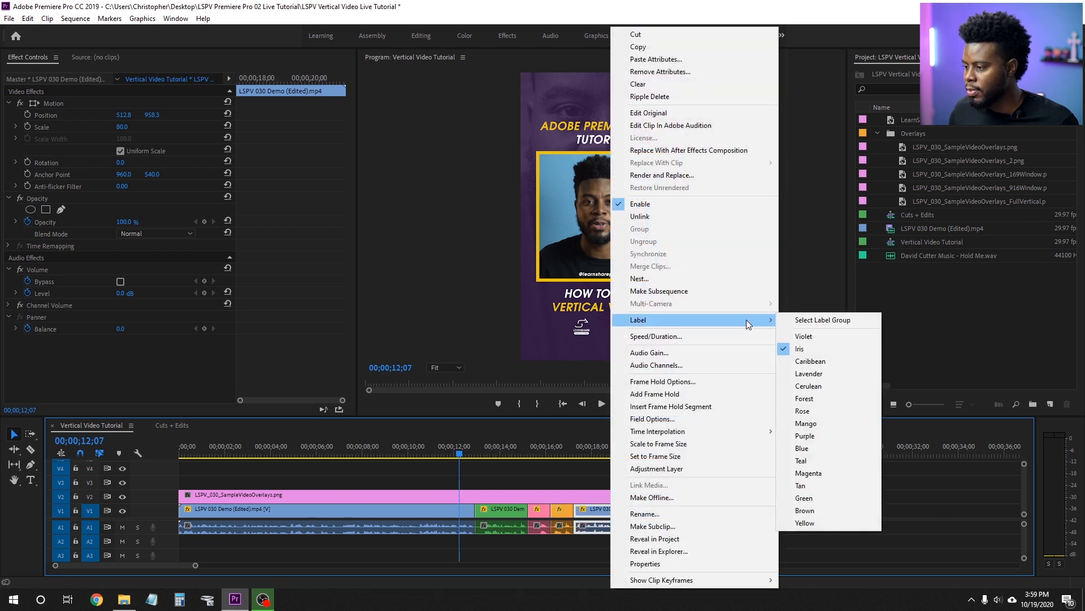
{"action": "left_click", "coordinate": [812, 337]}
{"action": "left_click", "coordinate": [699, 477]}
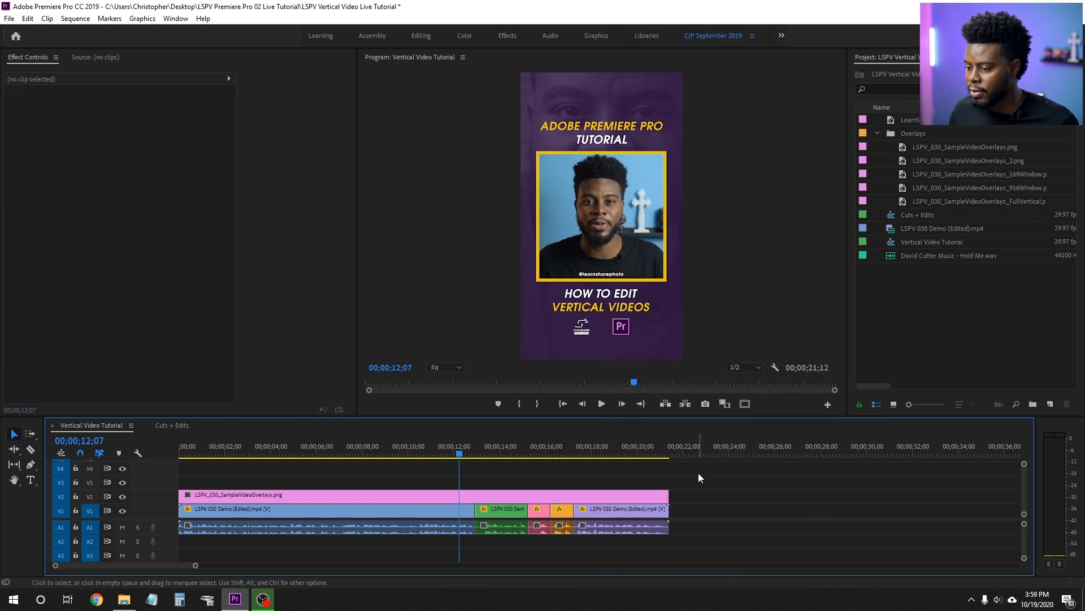
- Split the overlay on V2 with the Razor tool at each of the four cuts in the demo clip below it
{"action": "key", "text": "equal"}
{"action": "key", "text": "minus"}
{"action": "key", "text": "equal"}
{"action": "scroll", "coordinate": [623, 491], "scroll_direction": "down", "scroll_amount": 2}
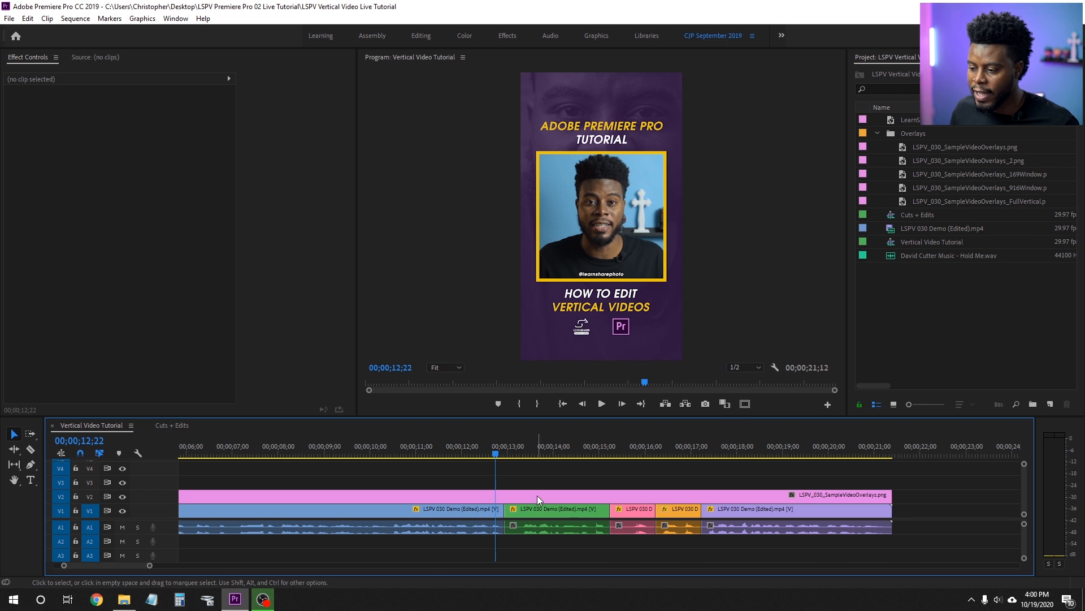
{"action": "left_click", "coordinate": [537, 495]}
{"action": "key", "text": "c"}
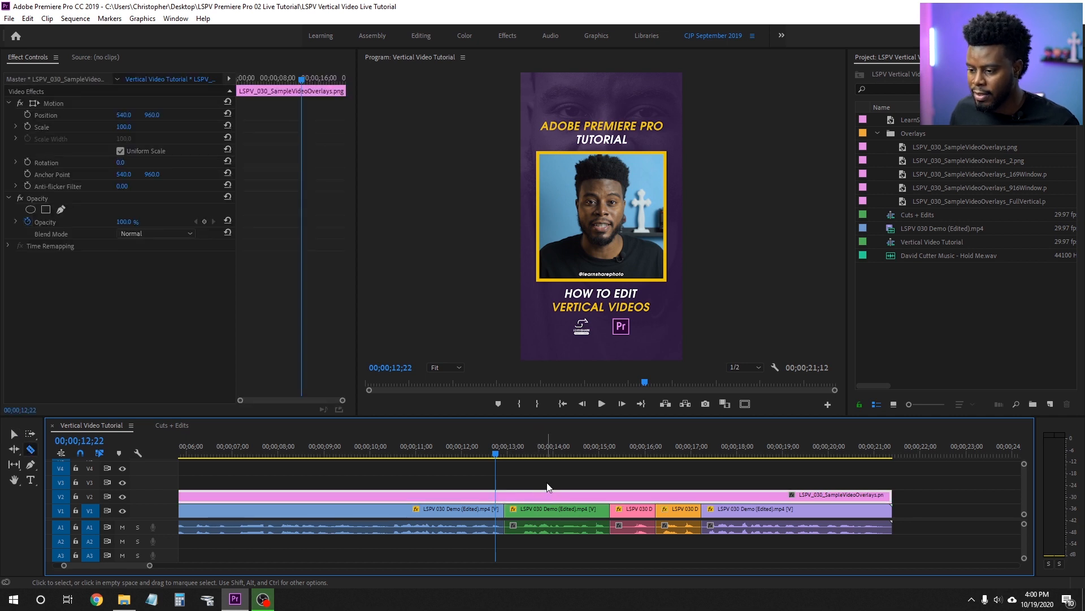
{"action": "left_click", "coordinate": [504, 495]}
{"action": "key", "text": "v"}
{"action": "key", "text": "c"}
{"action": "left_click", "coordinate": [610, 495]}
{"action": "left_click", "coordinate": [655, 495]}
{"action": "left_click", "coordinate": [699, 495]}
{"action": "key", "text": "v"}
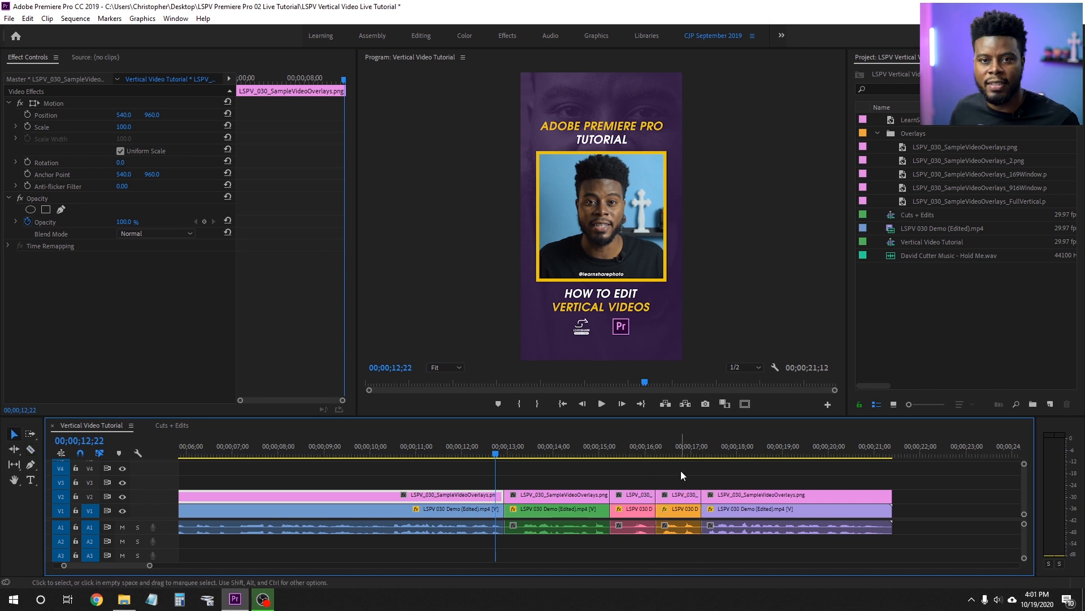
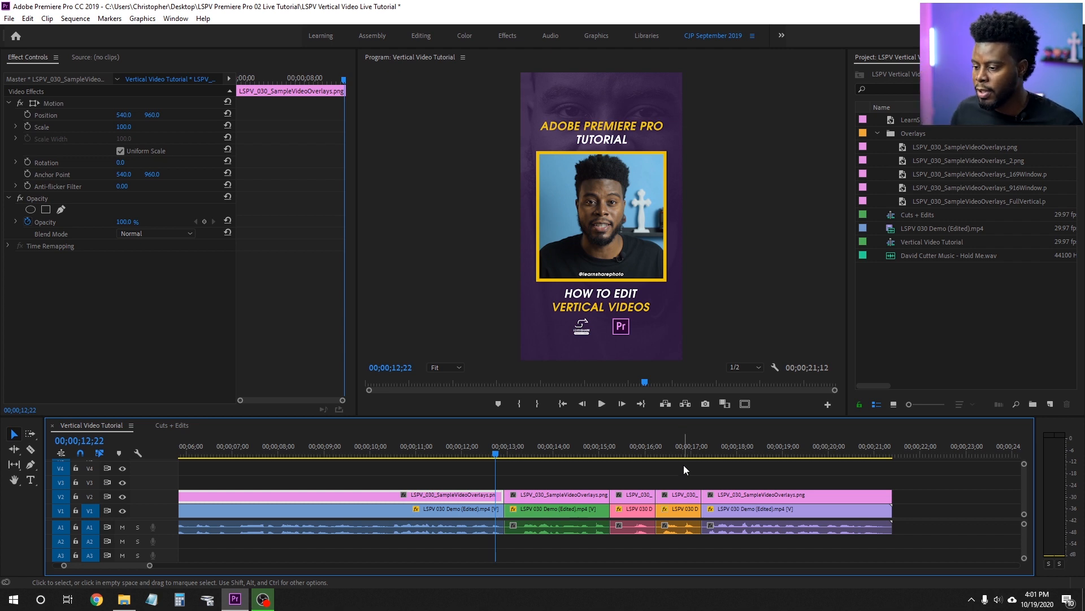
- Replace the overlay piece above the green section with LSPV_030_SampleVideoOverlays_FullVertical on V3, trimmed to that section's end
{"action": "left_click_drag", "start_coordinate": [574, 471], "coordinate": [575, 498]}
{"action": "key", "text": "Delete"}
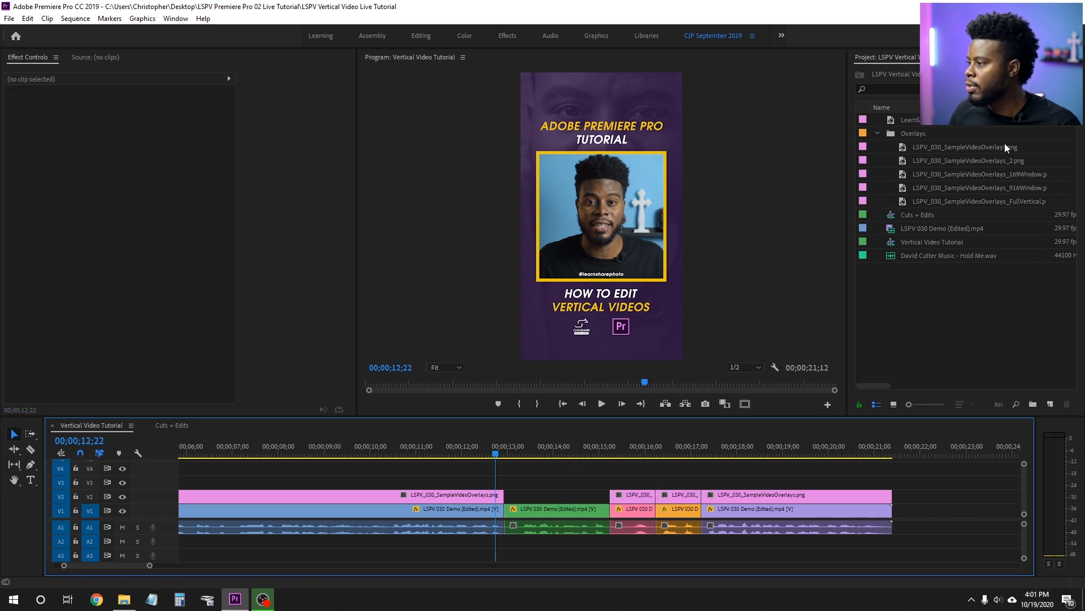
{"action": "left_click", "coordinate": [973, 202]}
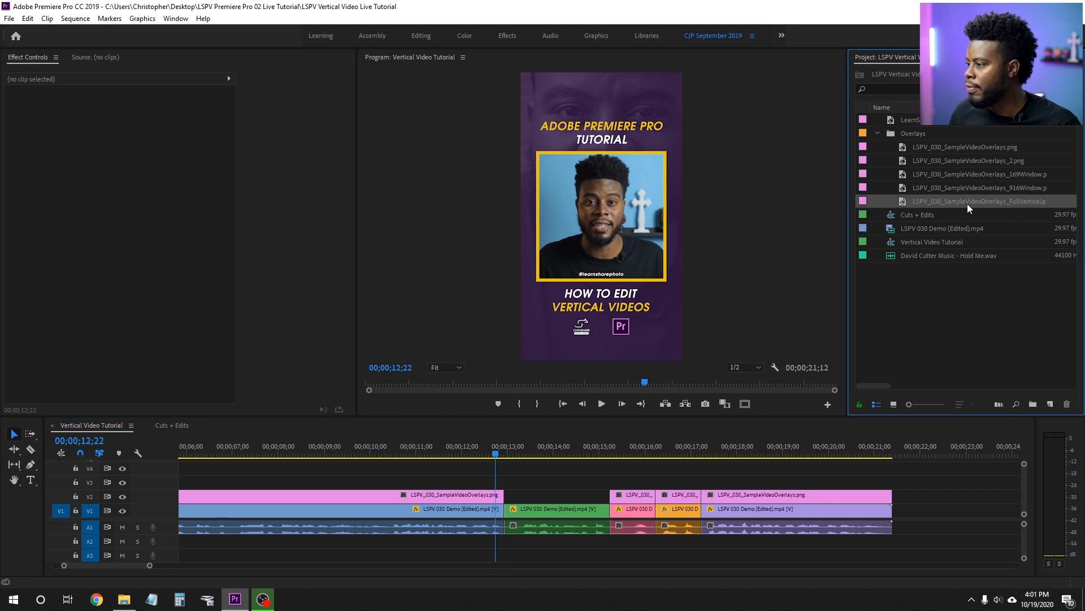
{"action": "left_click_drag", "start_coordinate": [974, 202], "coordinate": [506, 486]}
{"action": "left_click_drag", "start_coordinate": [732, 480], "coordinate": [616, 484]}
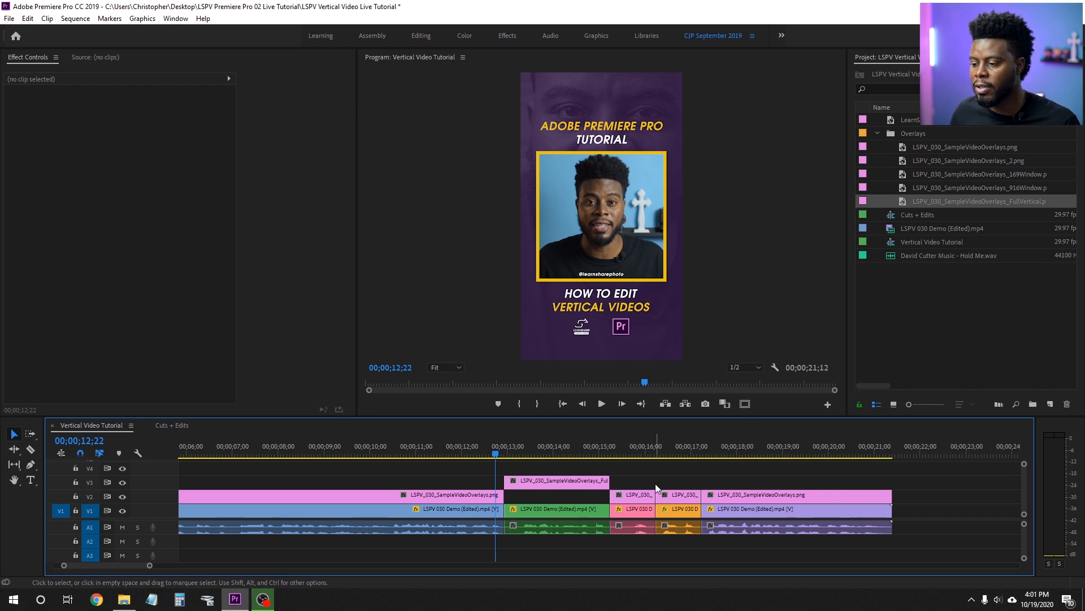
- With playback stopped at 00;00;13;10, set the green demo section's scale to 180 and its horizontal position to 488.8
{"action": "left_click_drag", "start_coordinate": [491, 446], "coordinate": [442, 446]}
{"action": "key", "text": "space"}
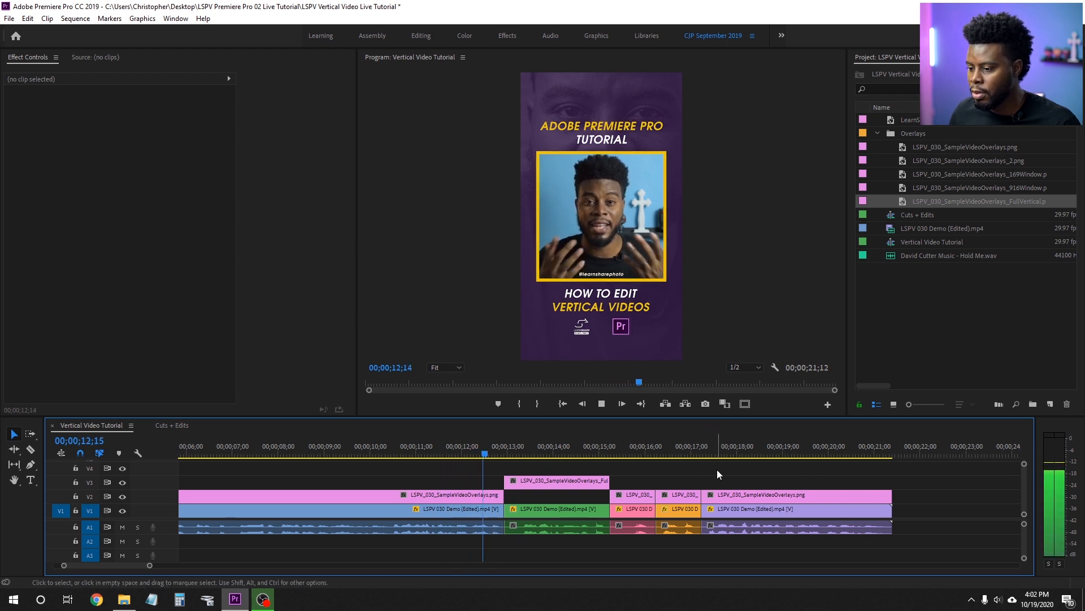
{"action": "key", "text": "space"}
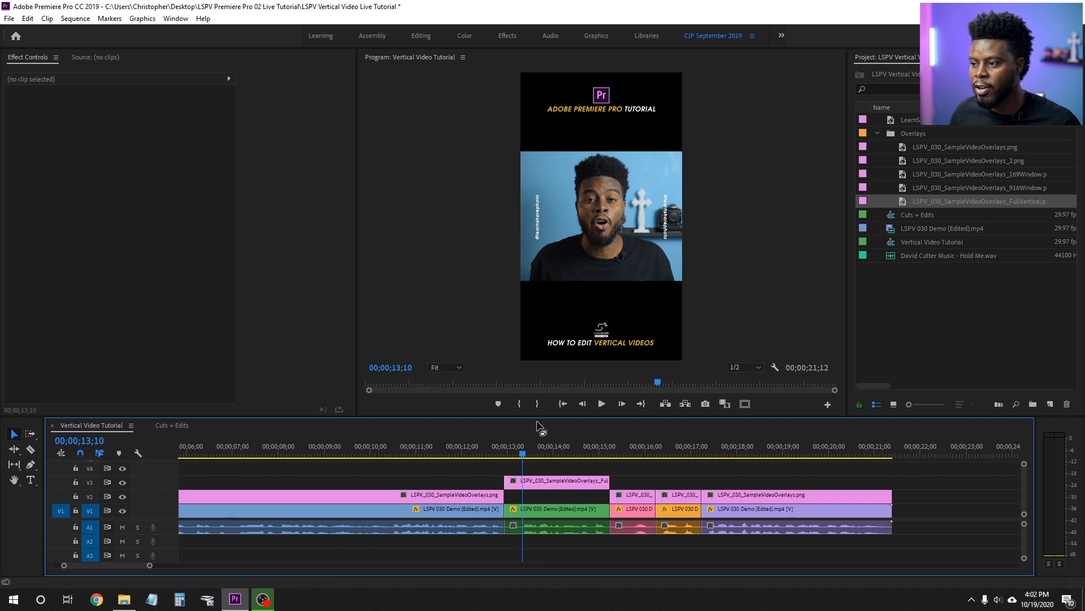
{"action": "left_click", "coordinate": [548, 510]}
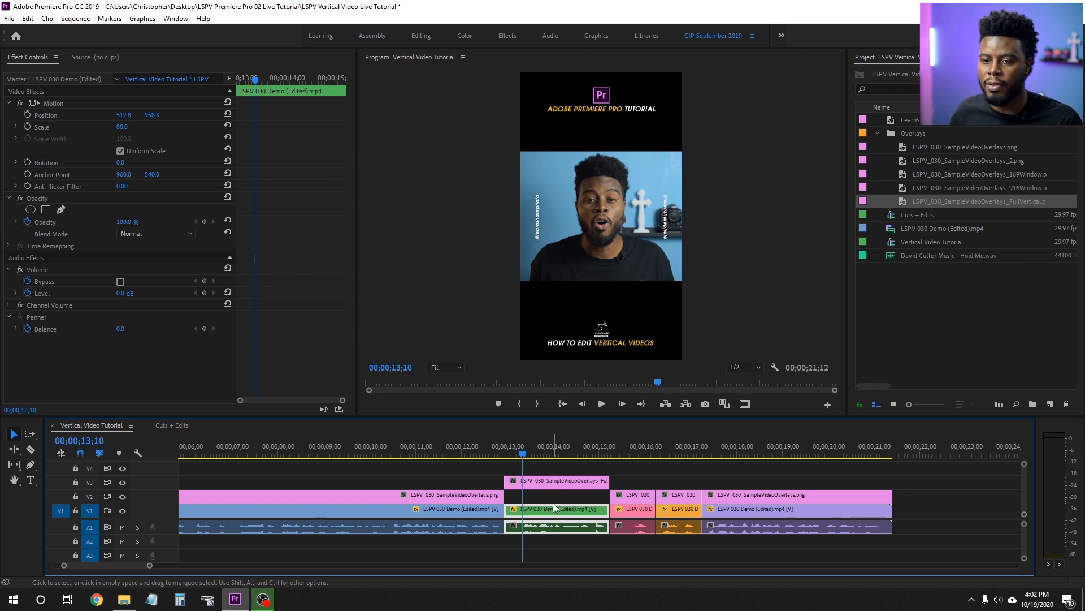
{"action": "left_click", "coordinate": [67, 103]}
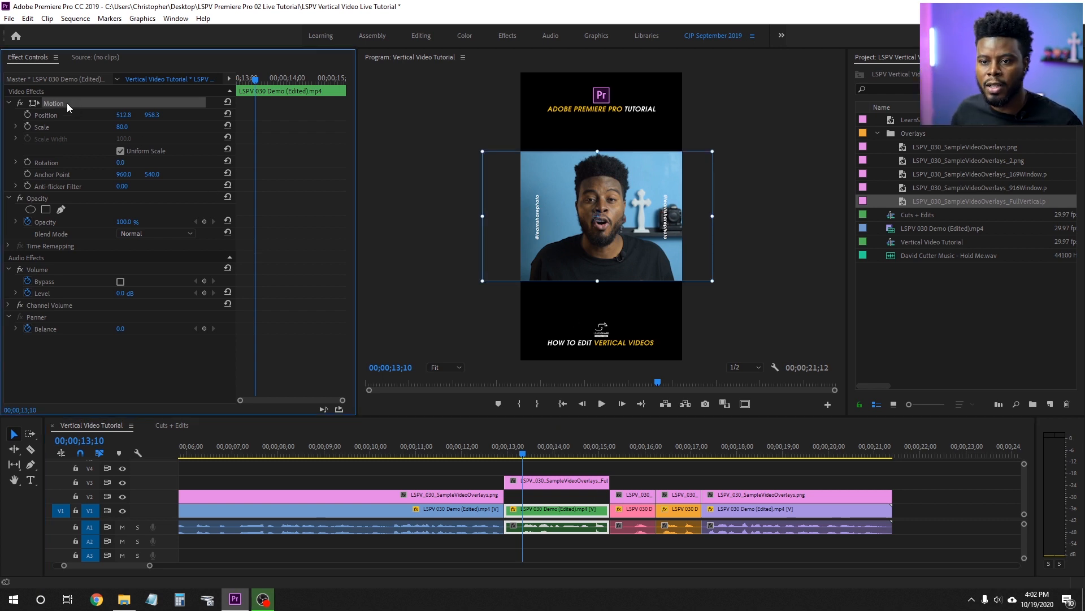
{"action": "left_click", "coordinate": [121, 127]}
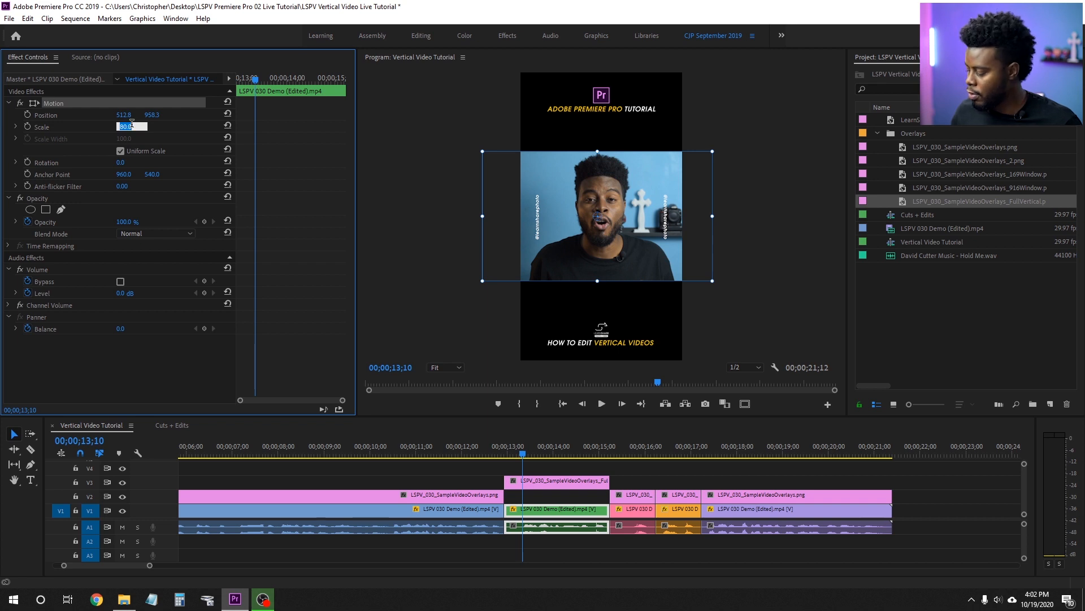
{"action": "type", "text": "150"}
{"action": "key", "text": "Return"}
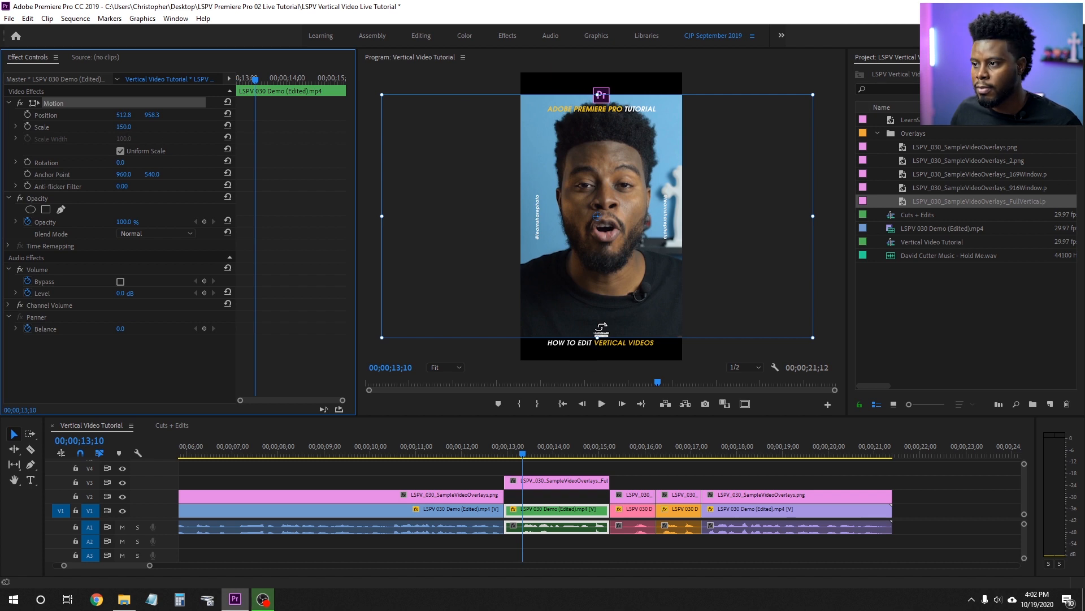
{"action": "mouse_move", "coordinate": [124, 127]}
{"action": "left_mouse_down"}
{"action": "mouse_move", "coordinate": [165, 127]}
{"action": "mouse_move", "coordinate": [132, 127]}
{"action": "left_mouse_up"}
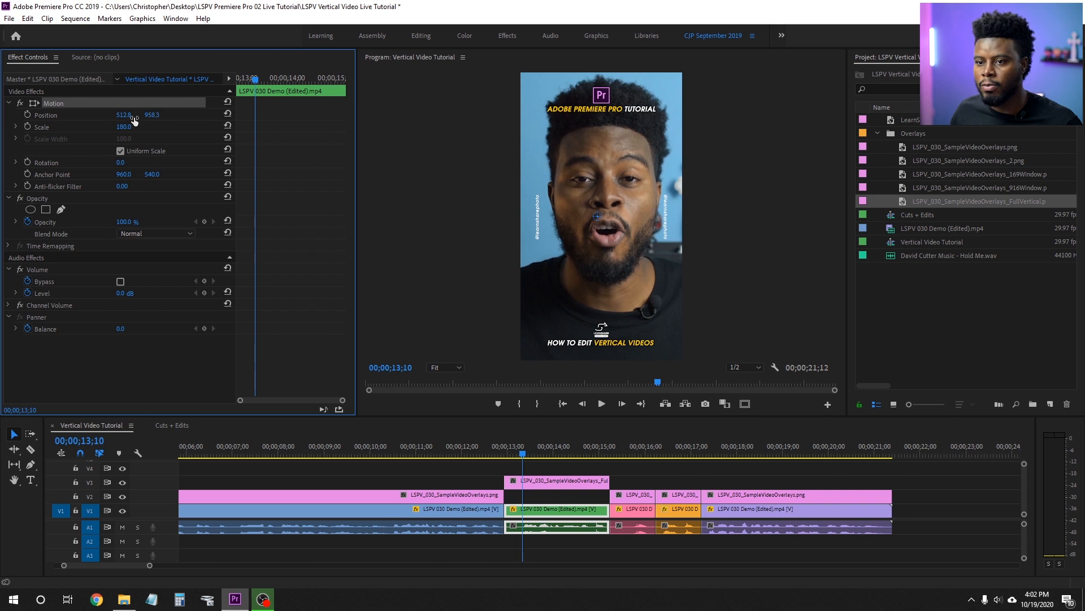
{"action": "left_click_drag", "start_coordinate": [124, 115], "coordinate": [141, 115]}
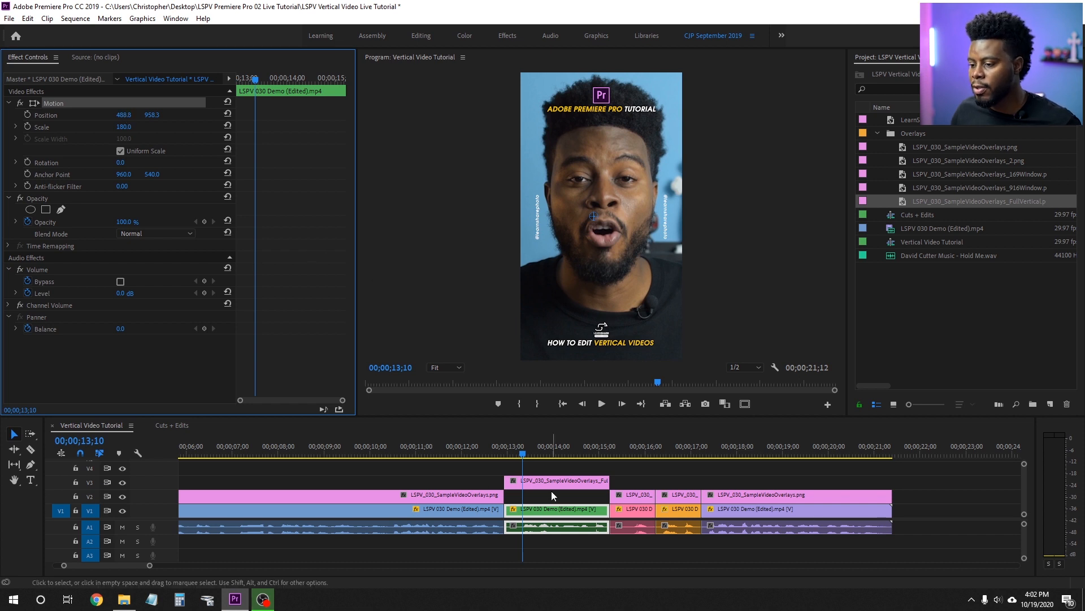
- Give the full-vertical overlay on V3 the Forest label colour and play the layout change from 00;00;12;04
{"action": "left_click", "coordinate": [564, 482]}
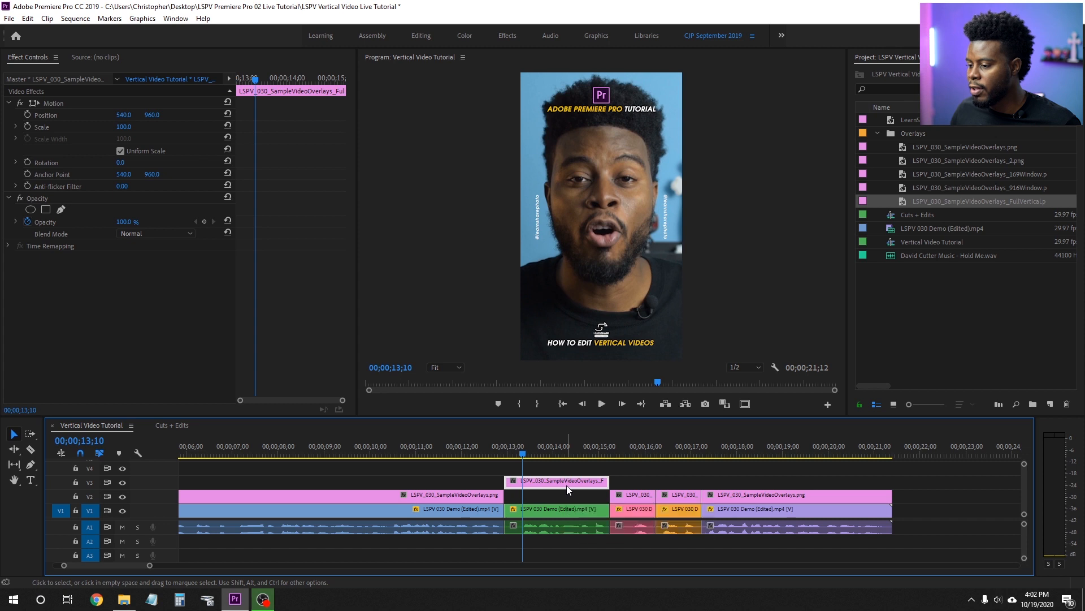
{"action": "right_click", "coordinate": [567, 487]}
{"action": "mouse_move", "coordinate": [680, 361]}
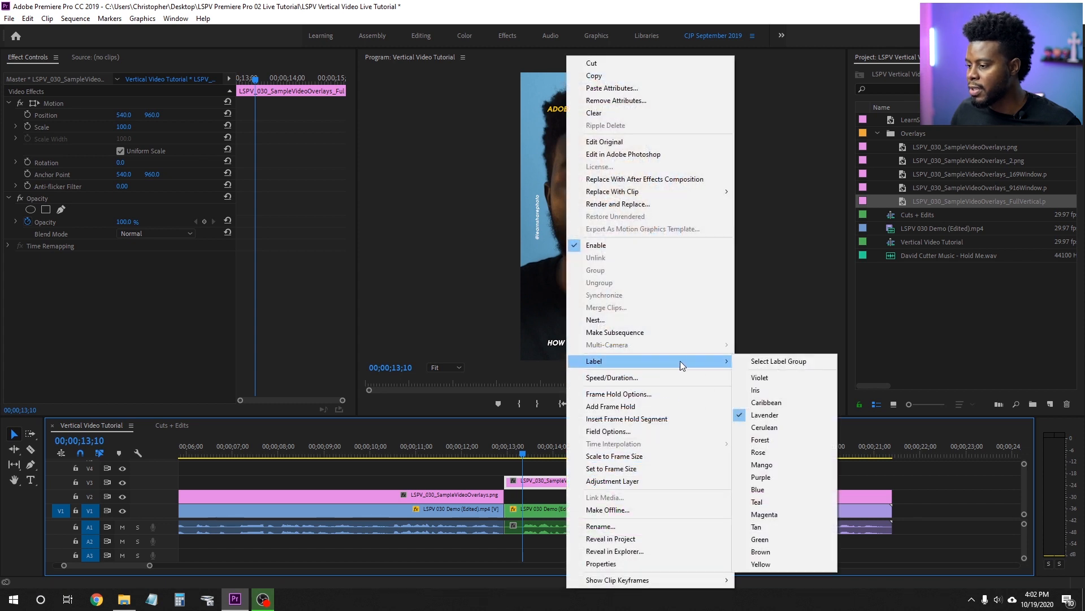
{"action": "left_click", "coordinate": [775, 439]}
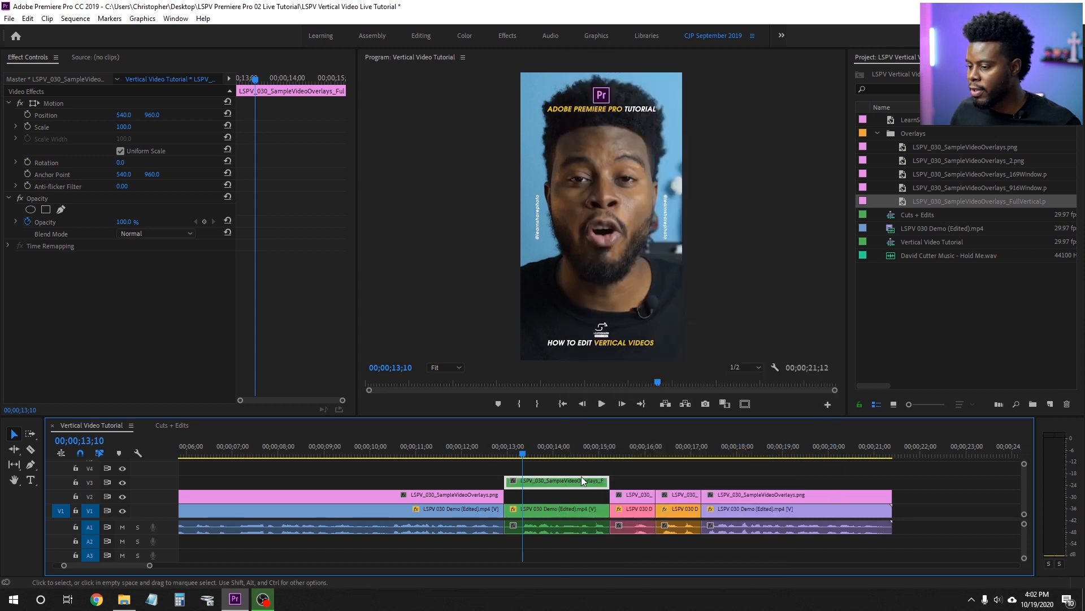
{"action": "left_click", "coordinate": [469, 447]}
{"action": "left_click", "coordinate": [675, 478]}
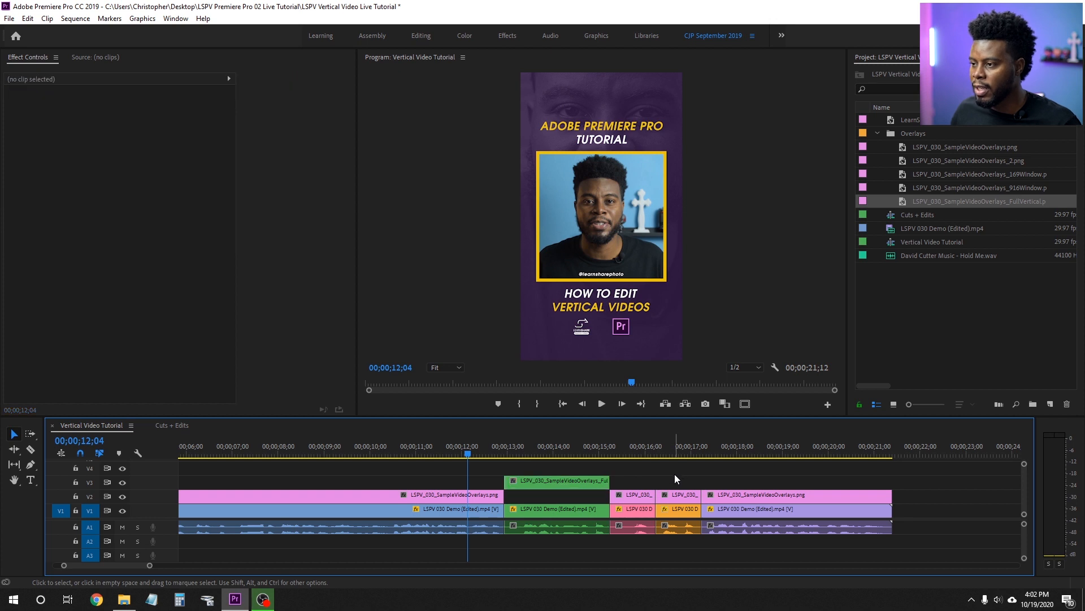
{"action": "key", "text": "space"}
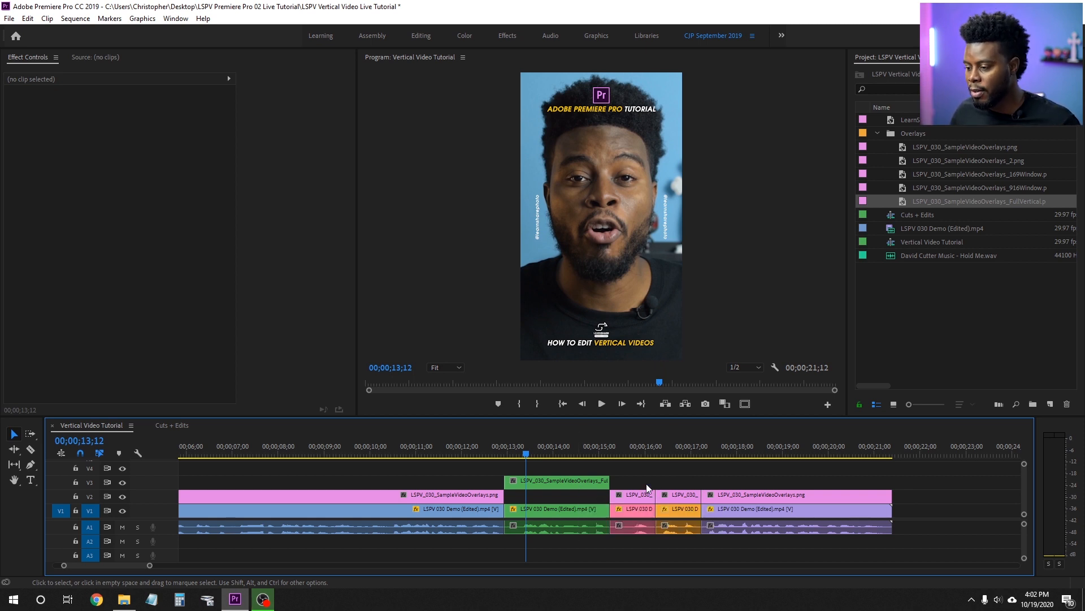
- Delete the two overlay pieces on V2 above the pink and orange demo sections
{"action": "left_click", "coordinate": [635, 494]}
{"action": "key", "text": "Delete"}
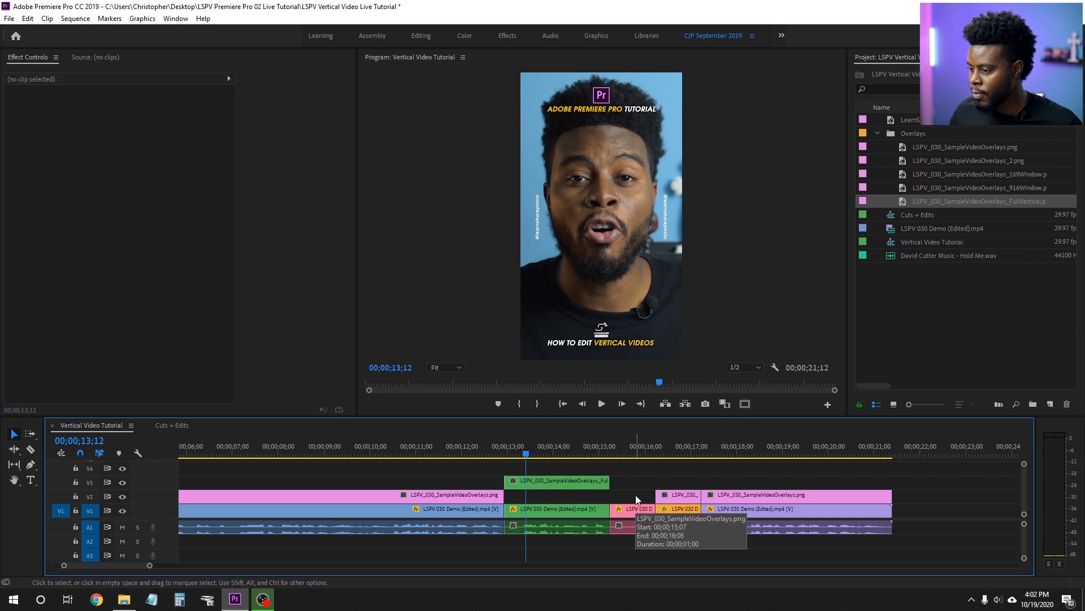
{"action": "left_click", "coordinate": [675, 502]}
{"action": "key", "text": "Delete"}
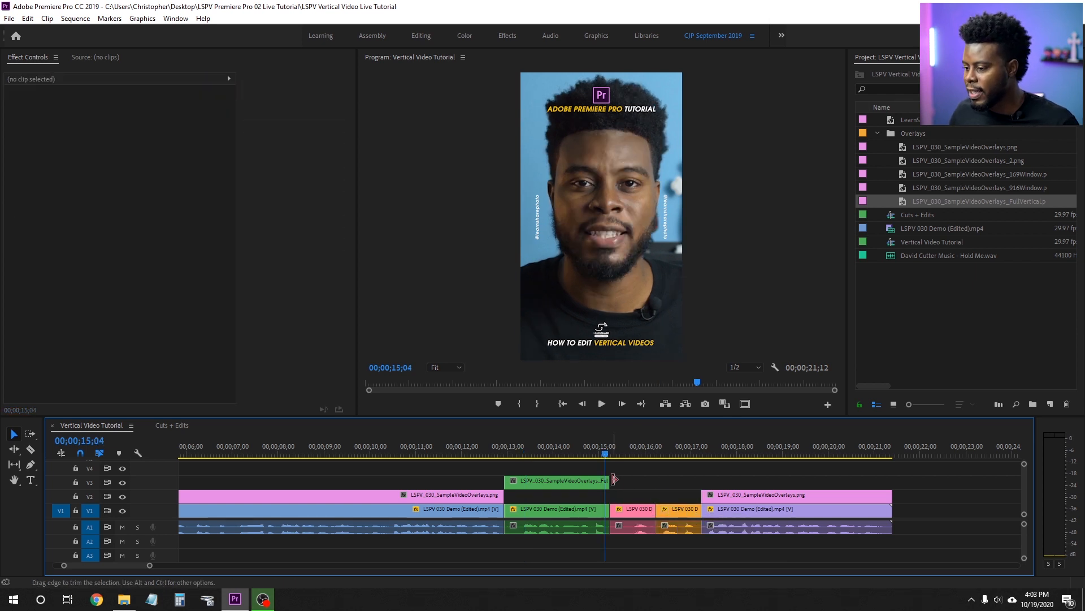
- Trim the ends of the full-vertical overlay and the green demo section together back to the playhead at 00;00;15;04
{"action": "left_click", "coordinate": [591, 482]}
{"action": "left_click", "coordinate": [595, 515], "text": "shift"}
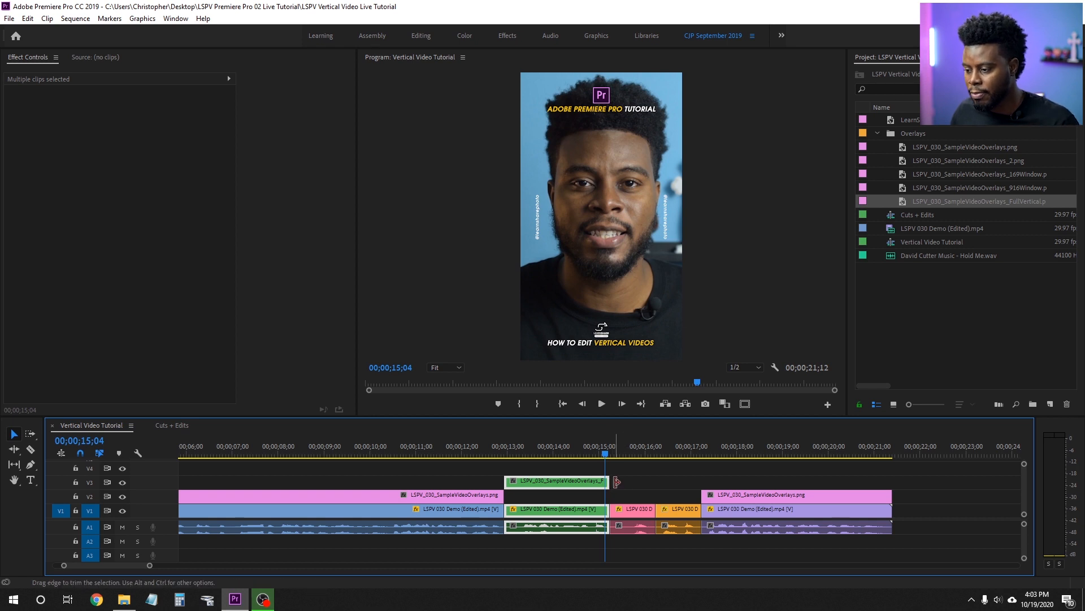
{"action": "left_click", "coordinate": [616, 481]}
{"action": "left_click", "coordinate": [597, 482]}
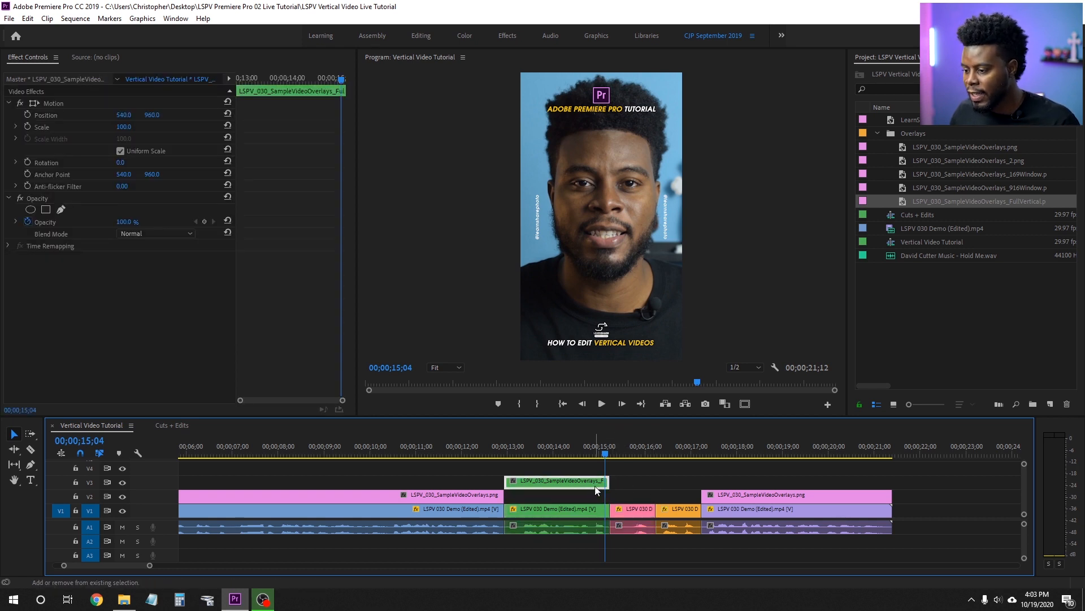
{"action": "left_click", "coordinate": [600, 511], "text": "shift"}
{"action": "left_click_drag", "start_coordinate": [605, 481], "coordinate": [601, 482]}
- Extend the start of the pink demo section back to 00;00;15;04 to close the gap, and save the project
{"action": "left_click", "coordinate": [619, 510]}
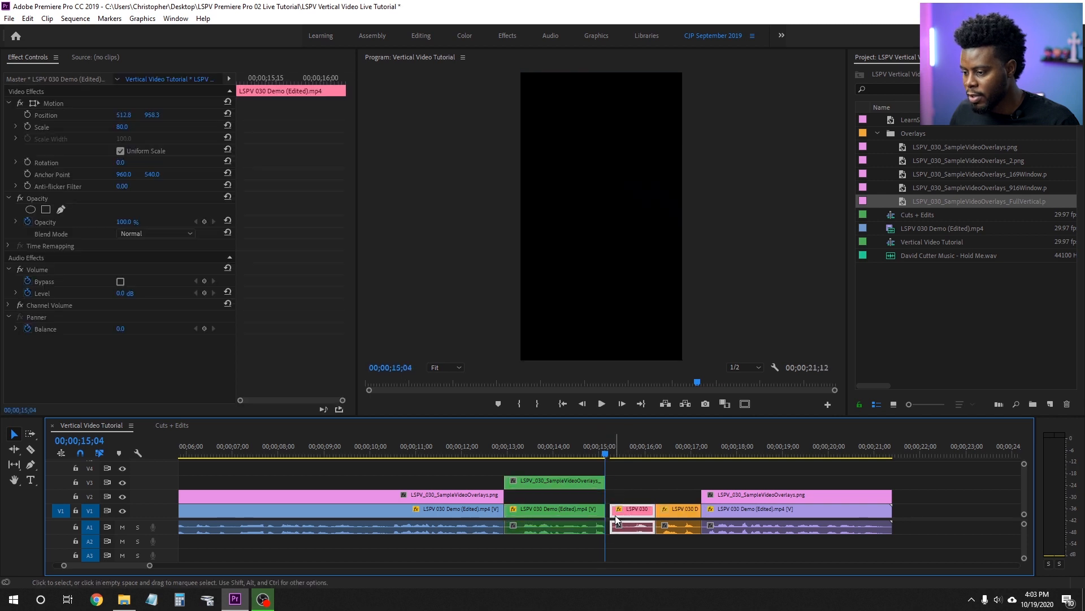
{"action": "key", "text": "="}
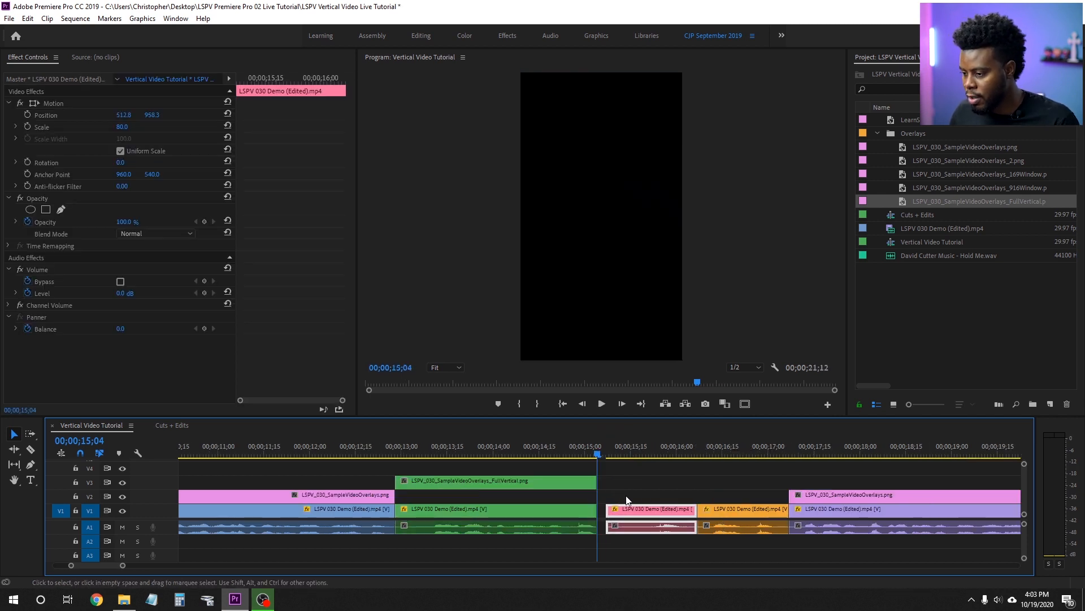
{"action": "mouse_move", "coordinate": [613, 511]}
{"action": "left_mouse_down"}
{"action": "mouse_move", "coordinate": [598, 510]}
{"action": "mouse_move", "coordinate": [607, 510]}
{"action": "left_mouse_up"}
{"action": "left_click", "coordinate": [643, 492]}
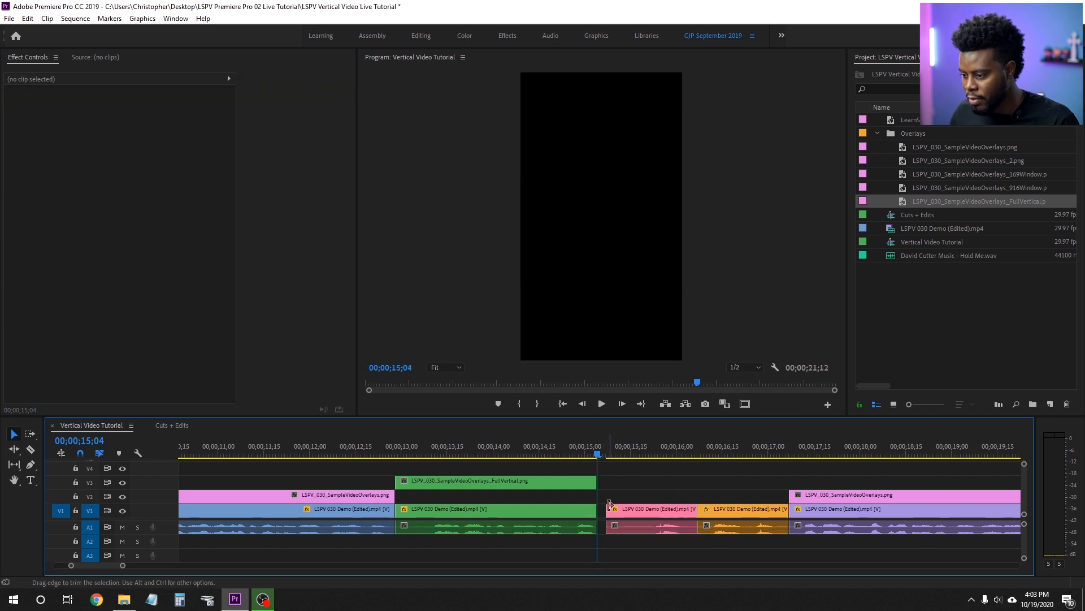
{"action": "left_click_drag", "start_coordinate": [609, 505], "coordinate": [597, 504]}
{"action": "key", "text": "ctrl+s"}
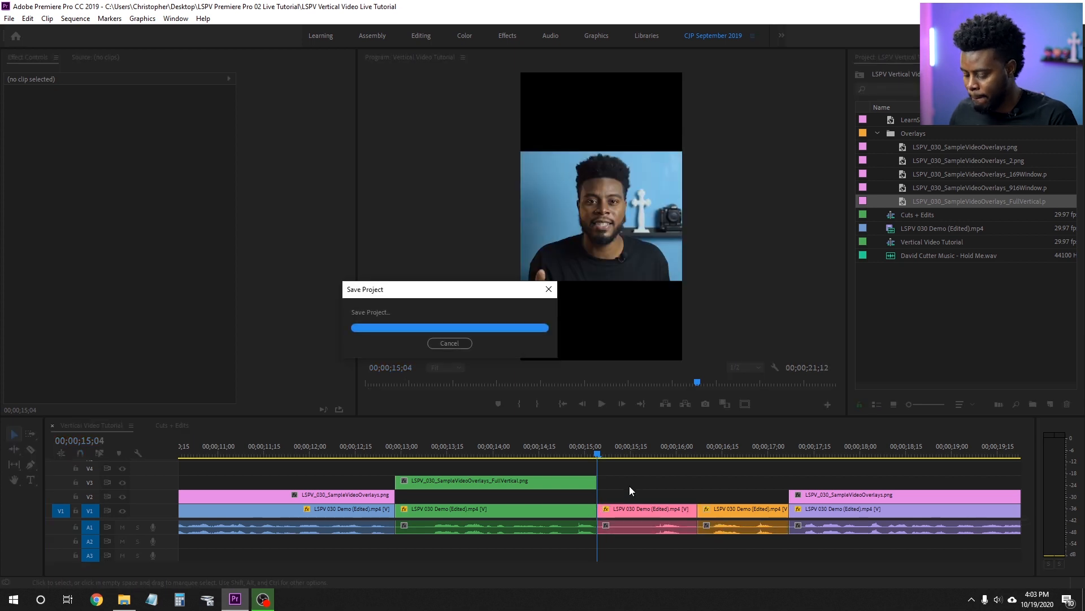
- Place the 169Window overlay on V3 at the start of the pink clip and trim its end to match that clip's end
{"action": "key", "text": "minus"}
{"action": "left_click_drag", "start_coordinate": [585, 456], "coordinate": [607, 456]}
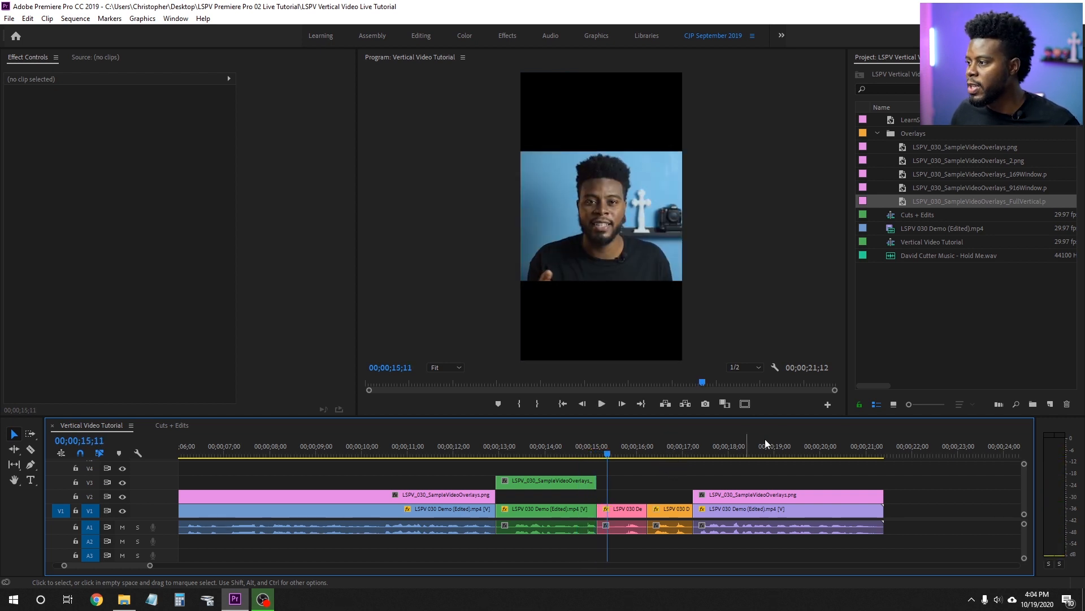
{"action": "left_click_drag", "start_coordinate": [977, 174], "coordinate": [600, 450]}
{"action": "left_click", "coordinate": [574, 447]}
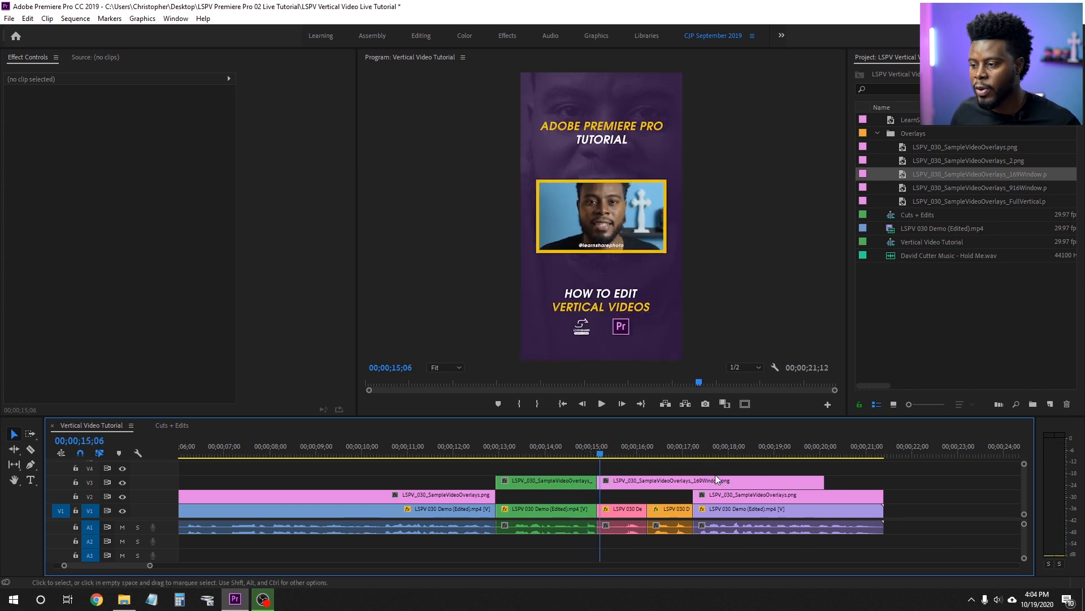
{"action": "left_click", "coordinate": [709, 483]}
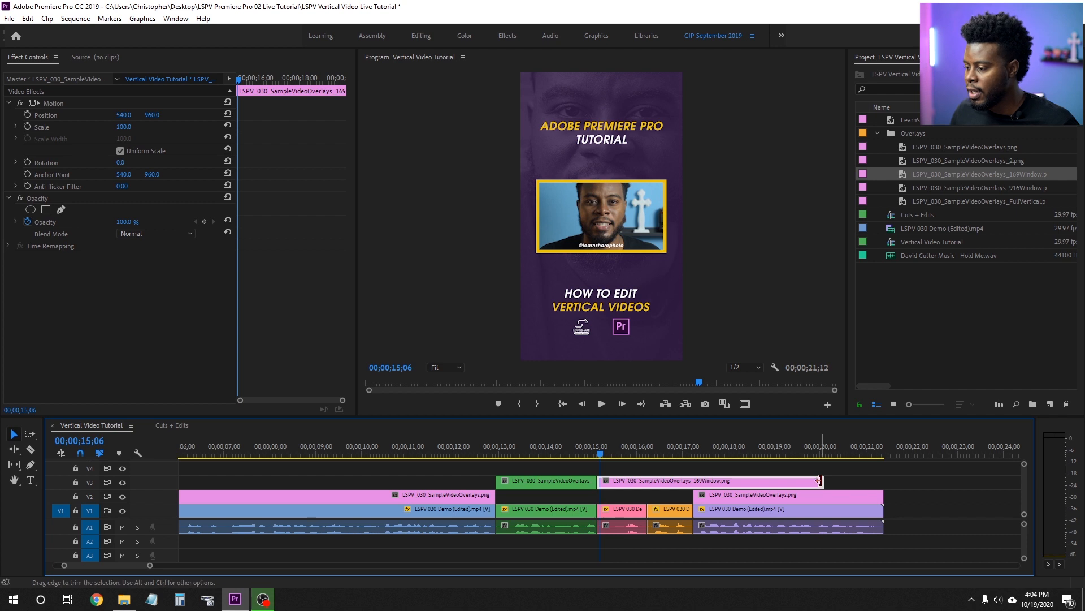
{"action": "left_click_drag", "start_coordinate": [820, 480], "coordinate": [646, 489]}
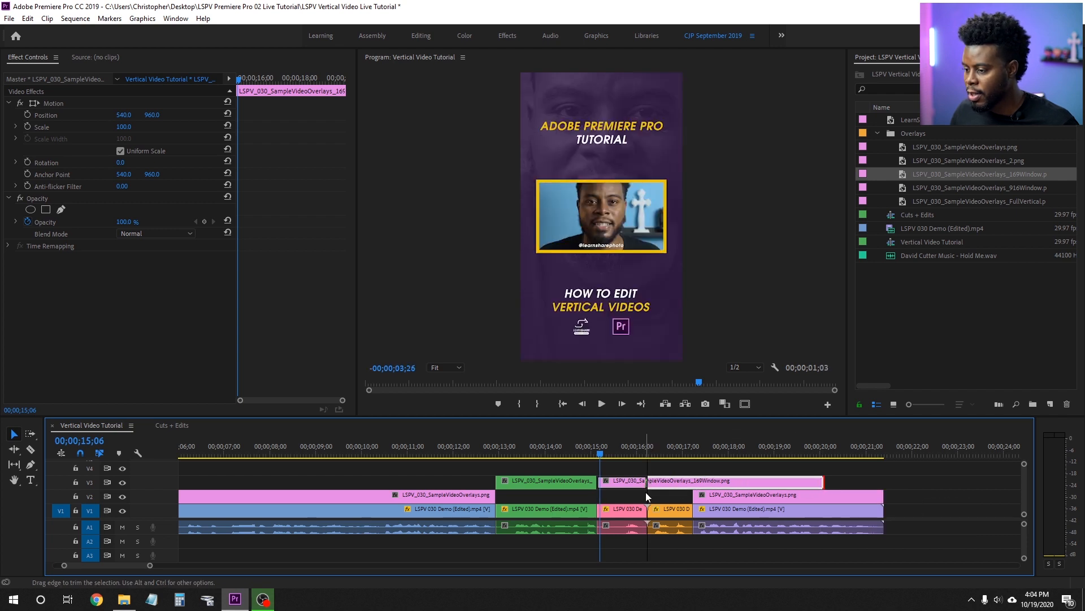
- Scale the pink demo clip on V1 to 46 and position it at 535.4, 958.1 to fit the overlay's yellow frame
{"action": "left_click", "coordinate": [586, 451]}
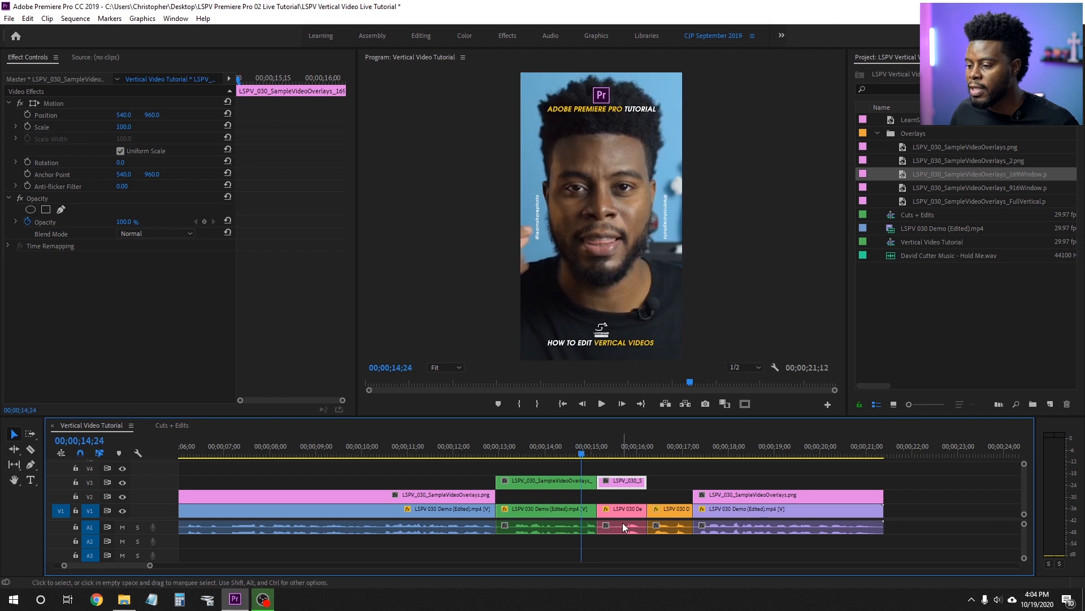
{"action": "left_click", "coordinate": [610, 449]}
{"action": "left_click", "coordinate": [628, 508]}
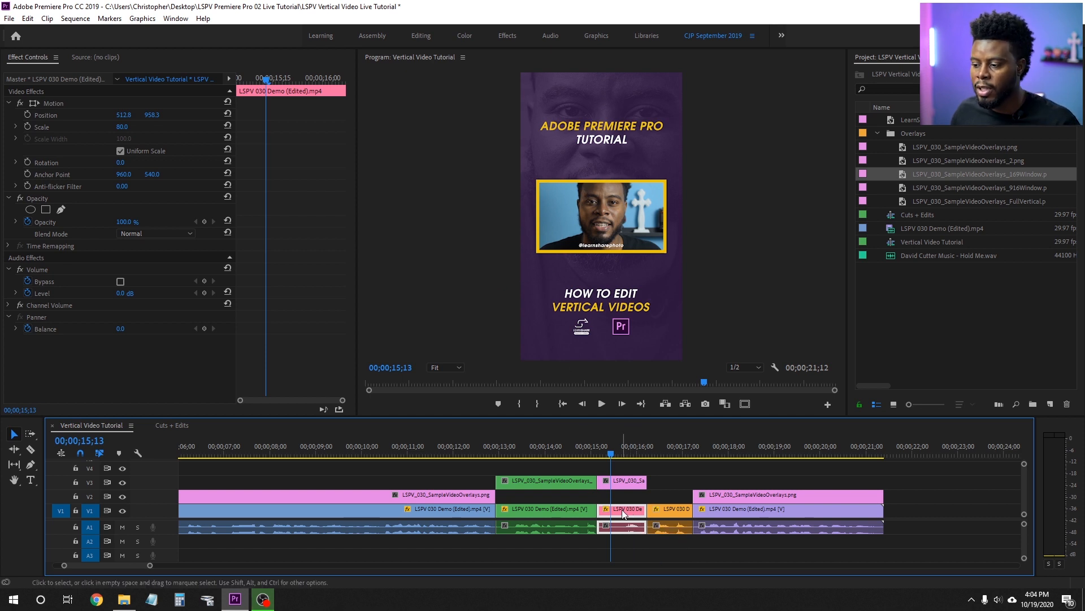
{"action": "left_click", "coordinate": [115, 100]}
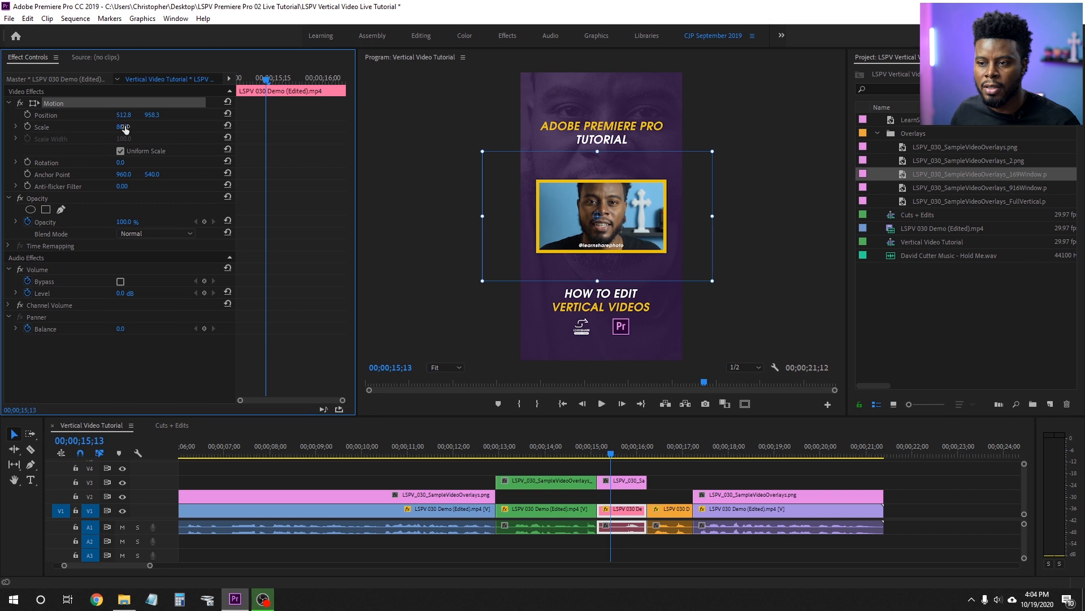
{"action": "mouse_move", "coordinate": [124, 129]}
{"action": "left_mouse_down"}
{"action": "mouse_move", "coordinate": [107, 129]}
{"action": "mouse_move", "coordinate": [160, 115]}
{"action": "mouse_move", "coordinate": [112, 127]}
{"action": "left_mouse_up"}
{"action": "left_click_drag", "start_coordinate": [550, 204], "coordinate": [563, 201]}
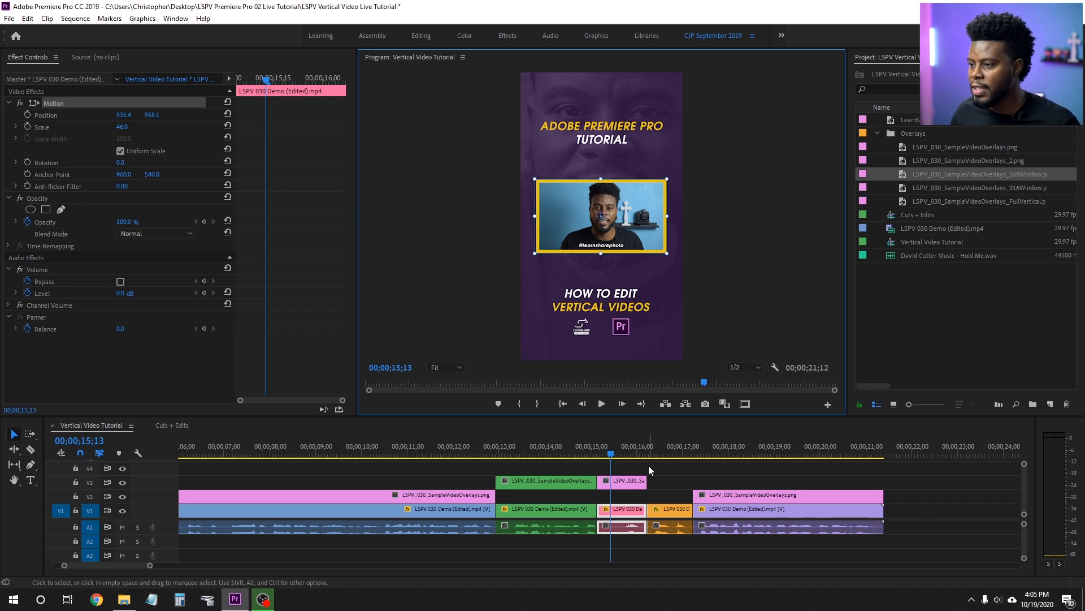
- Play back the change from the full vertical section to the new 16:9 window section
{"action": "left_click", "coordinate": [589, 454]}
{"action": "left_click", "coordinate": [729, 474]}
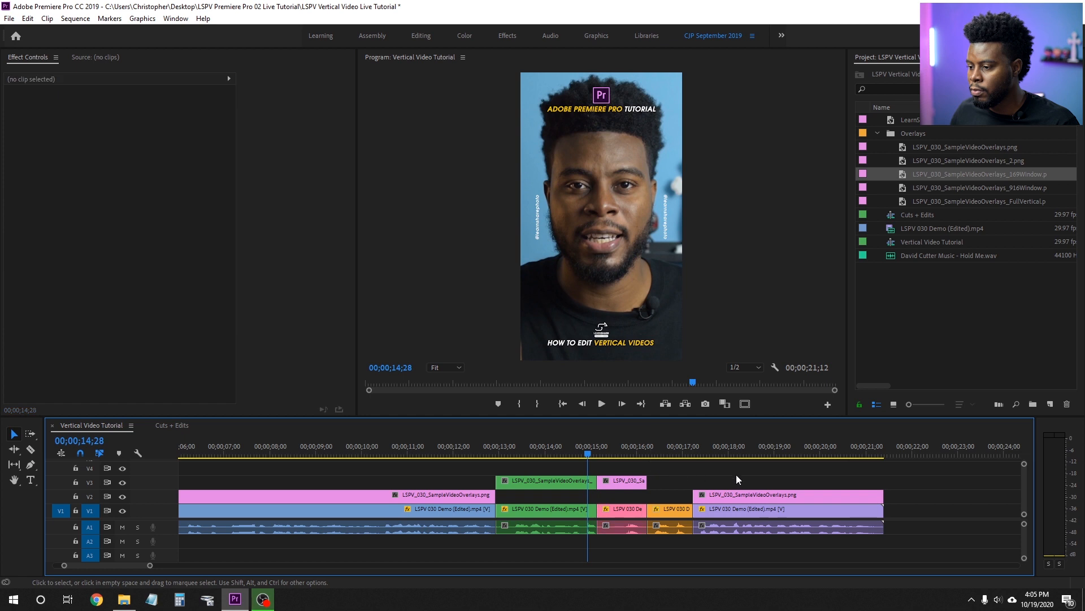
{"action": "left_click", "coordinate": [504, 452]}
{"action": "key", "text": "space"}
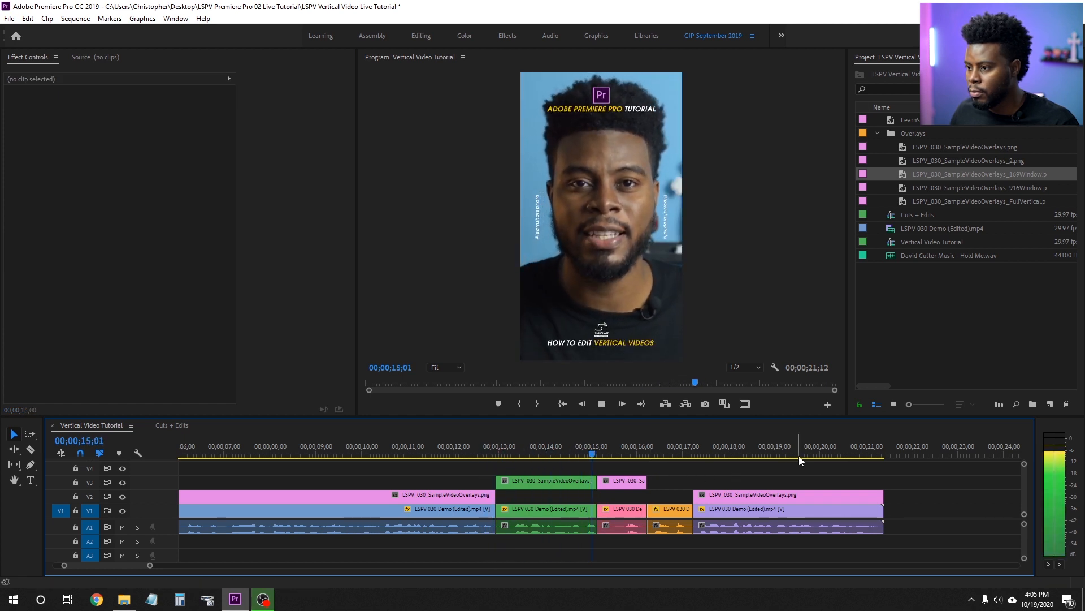
{"action": "key", "text": "space"}
{"action": "left_click", "coordinate": [530, 447]}
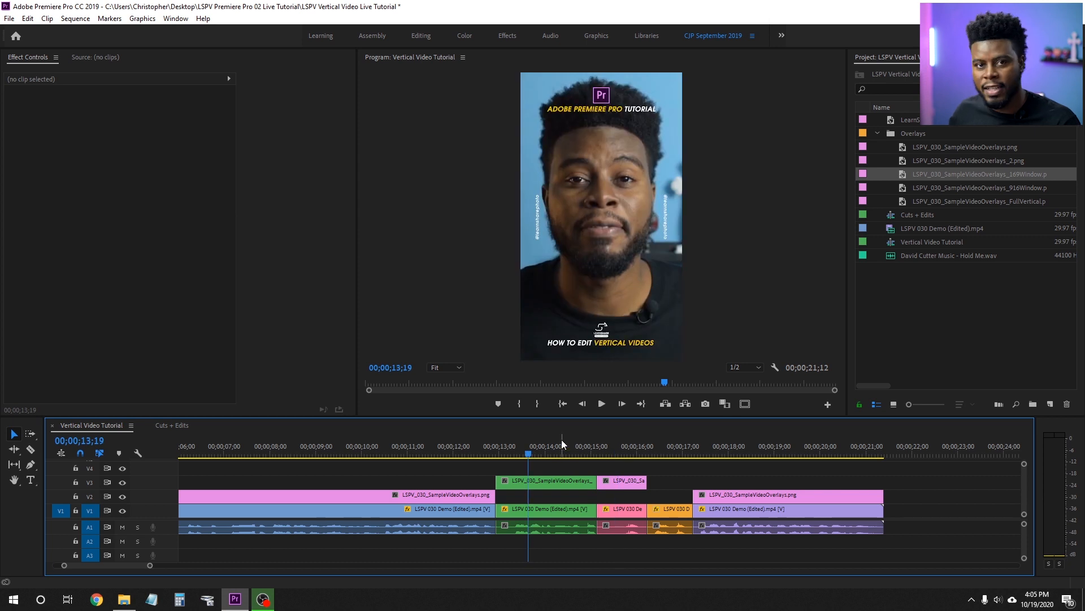
{"action": "key", "text": "space"}
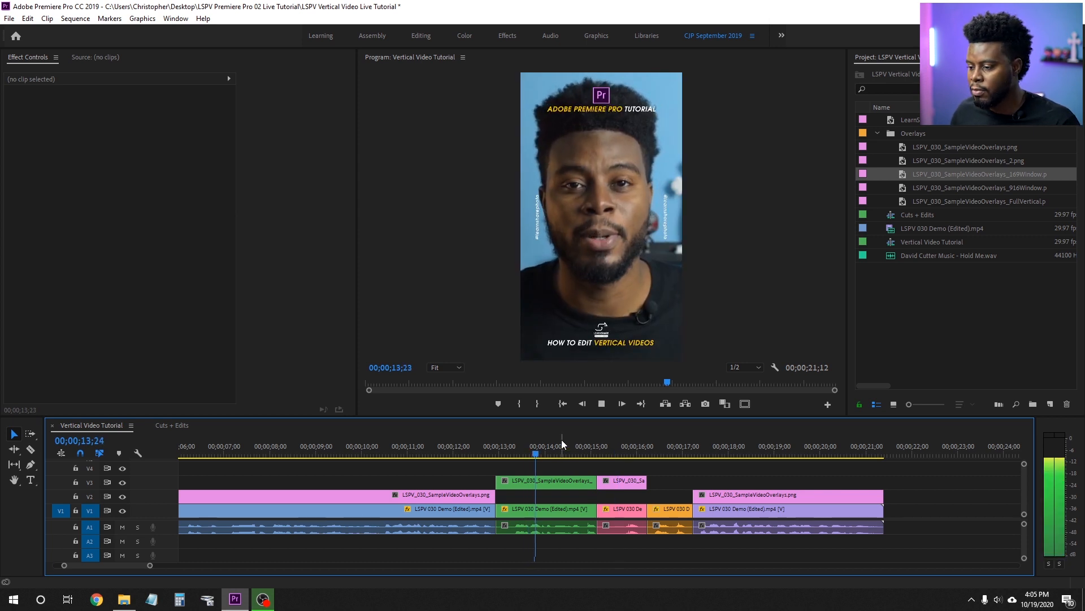
{"action": "key", "text": "space"}
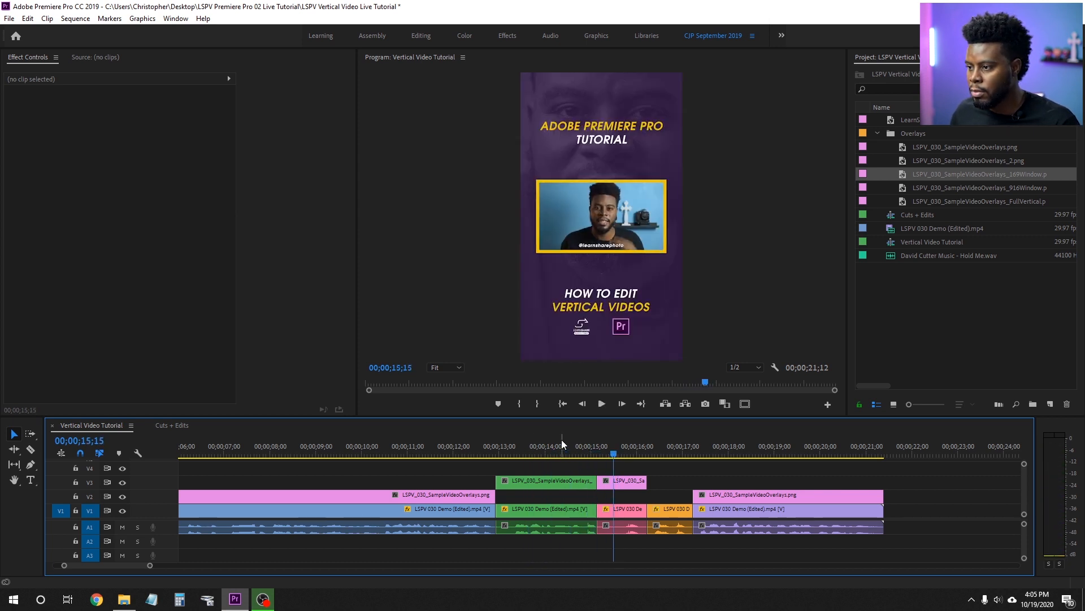
{"action": "left_click", "coordinate": [586, 447]}
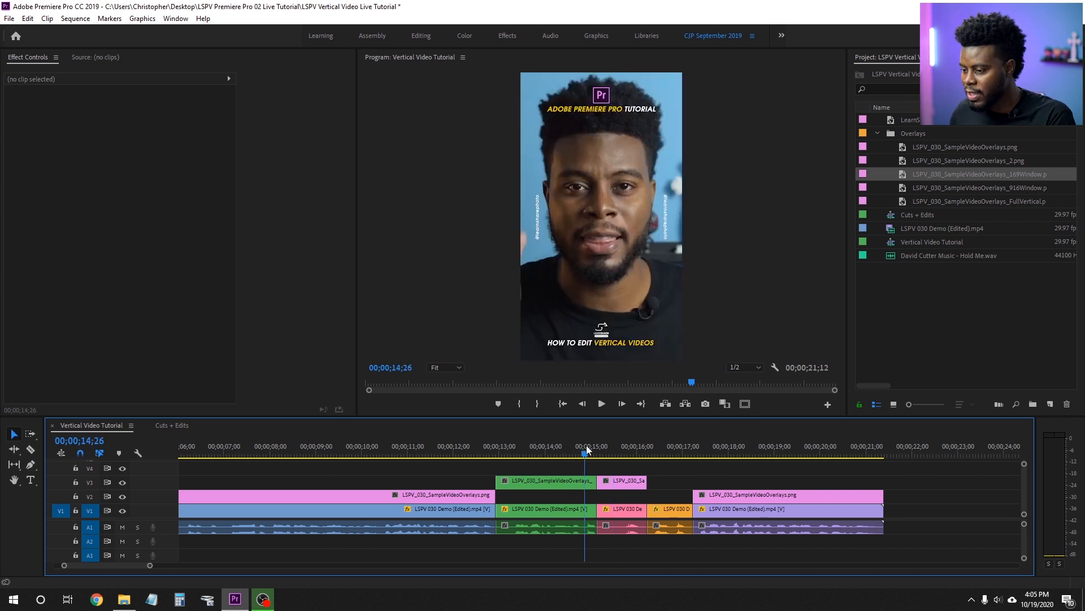
- Expand audio track A1 in the timeline to show the clips' waveforms in detail
{"action": "key", "text": "="}
{"action": "left_click", "coordinate": [550, 452]}
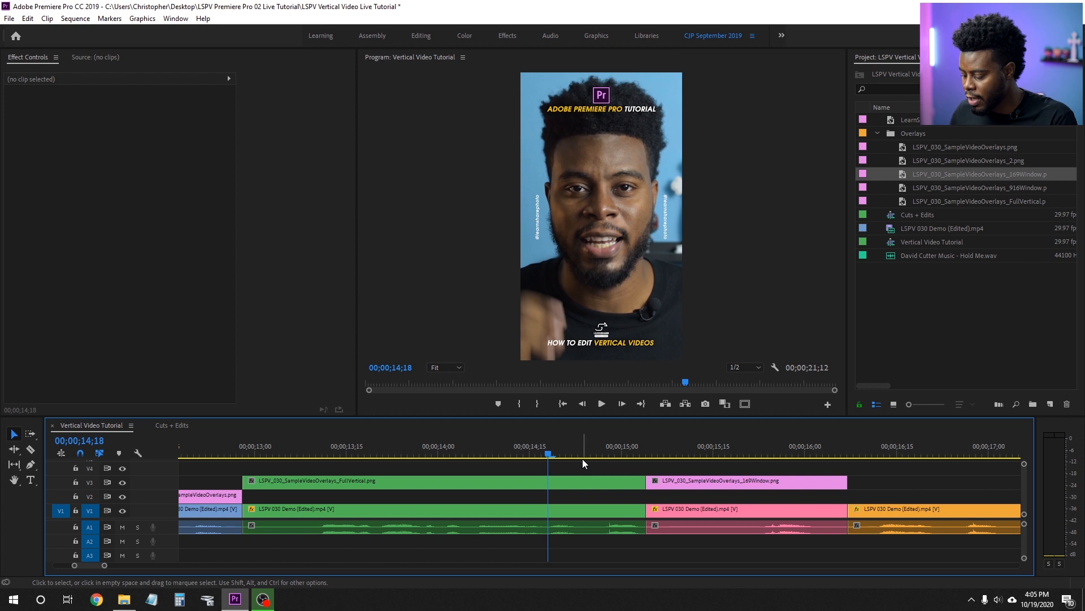
{"action": "key", "text": "minus"}
{"action": "key", "text": "minus"}
{"action": "key", "text": "minus"}
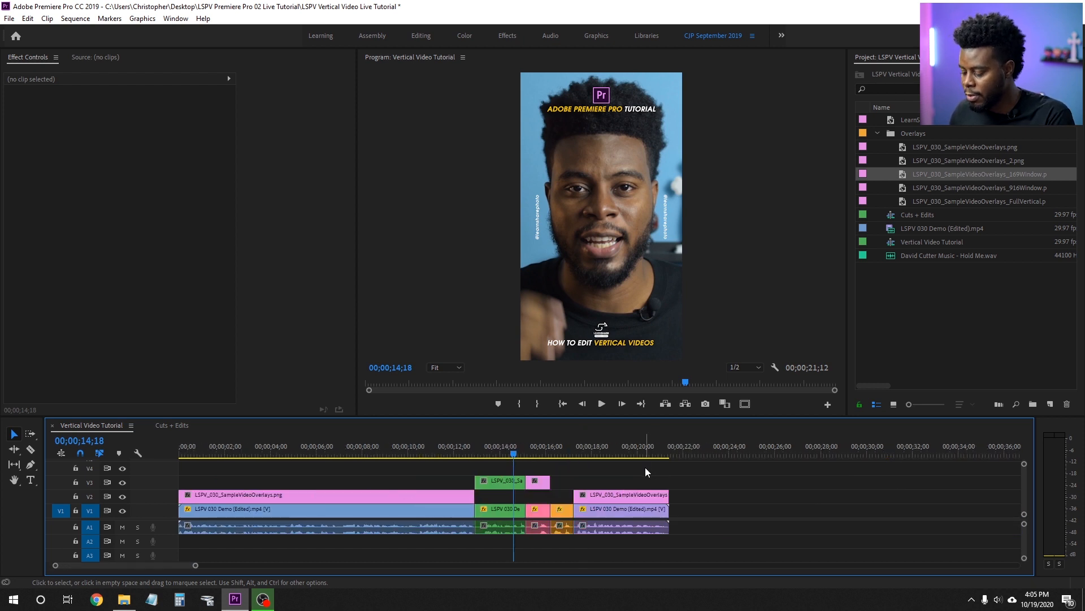
{"action": "key", "text": "equal"}
{"action": "key", "text": "equal"}
{"action": "key", "text": "equal"}
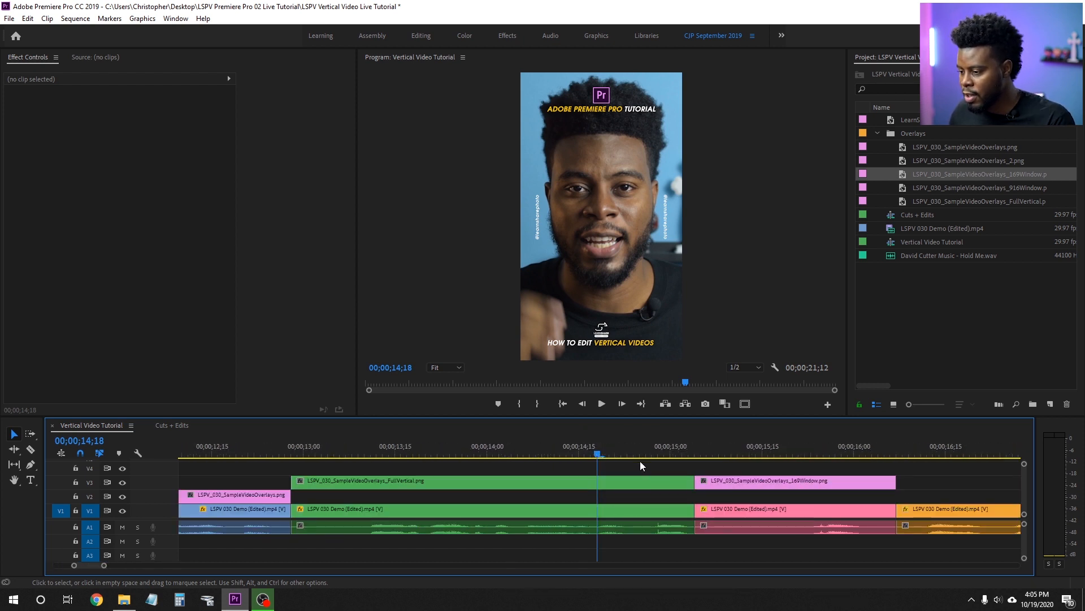
{"action": "key", "text": "ctrl+s"}
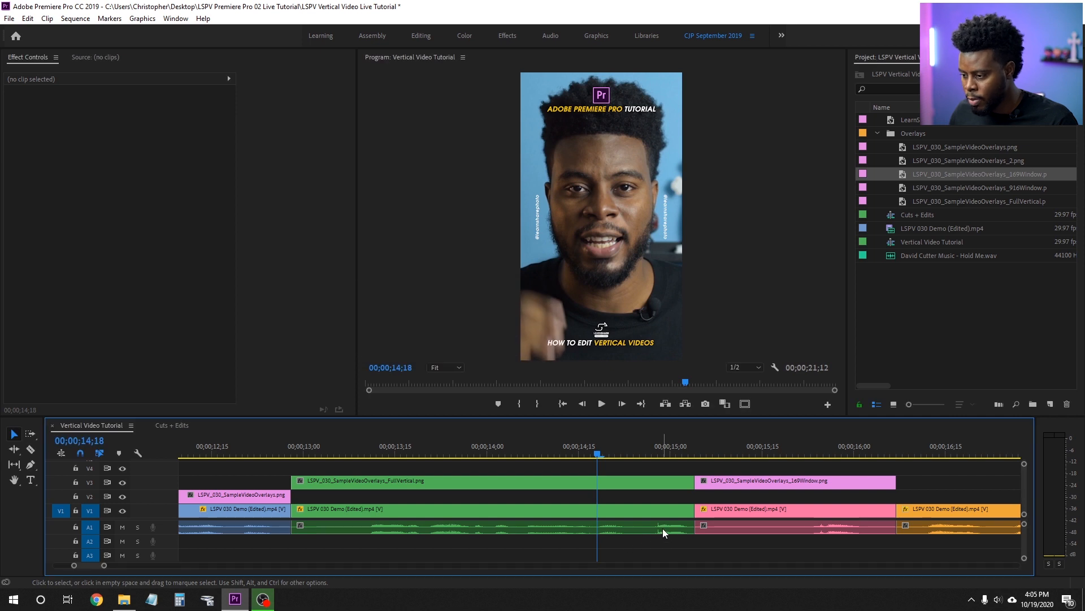
{"action": "left_click", "coordinate": [663, 528]}
{"action": "left_click", "coordinate": [666, 541]}
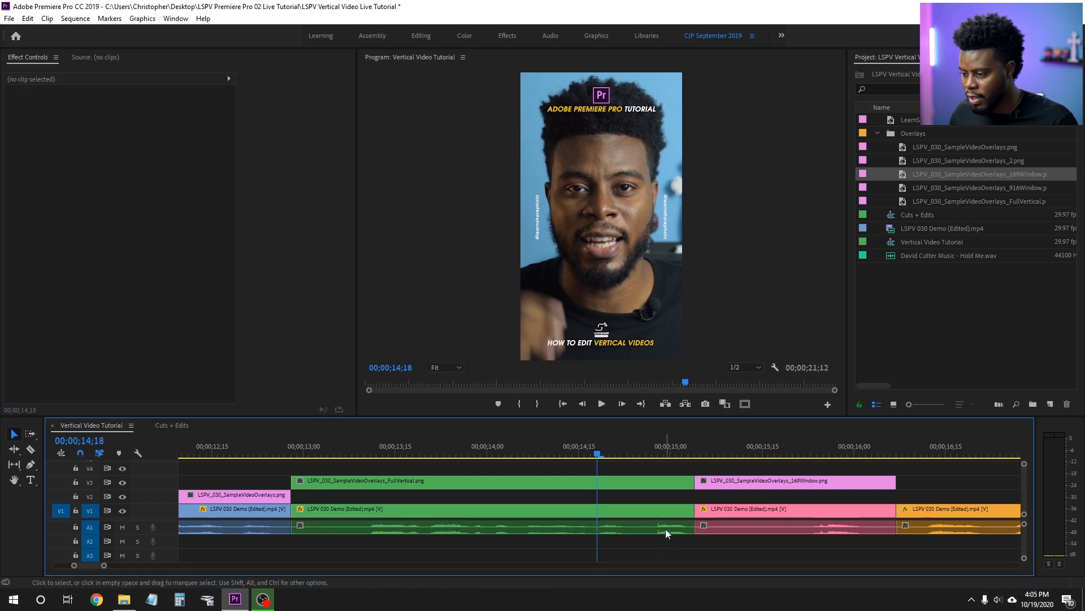
{"action": "double_click", "coordinate": [165, 525]}
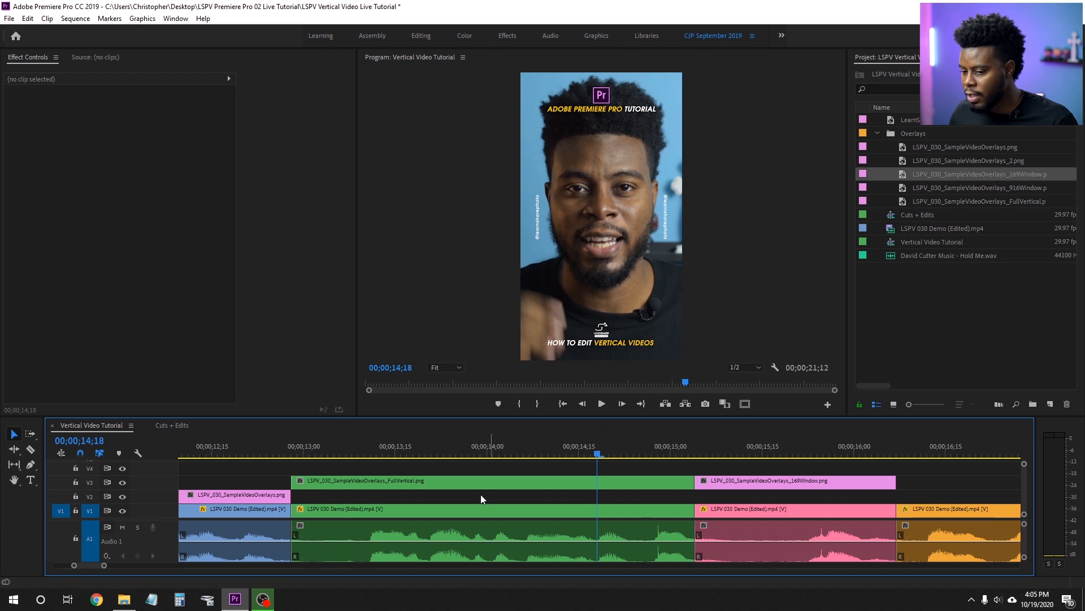
{"action": "double_click", "coordinate": [163, 527]}
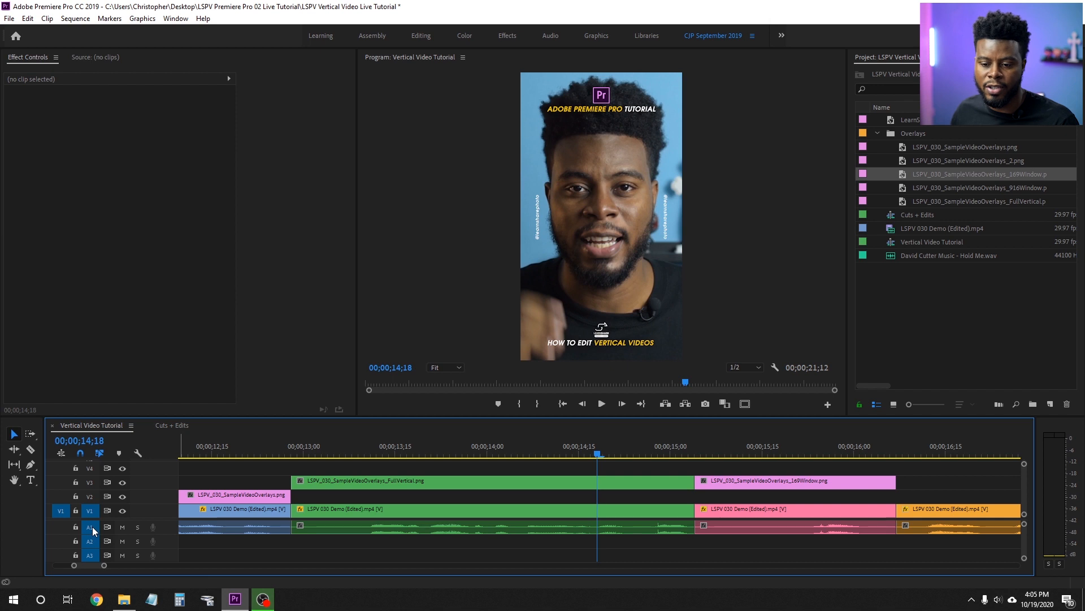
{"action": "double_click", "coordinate": [168, 526]}
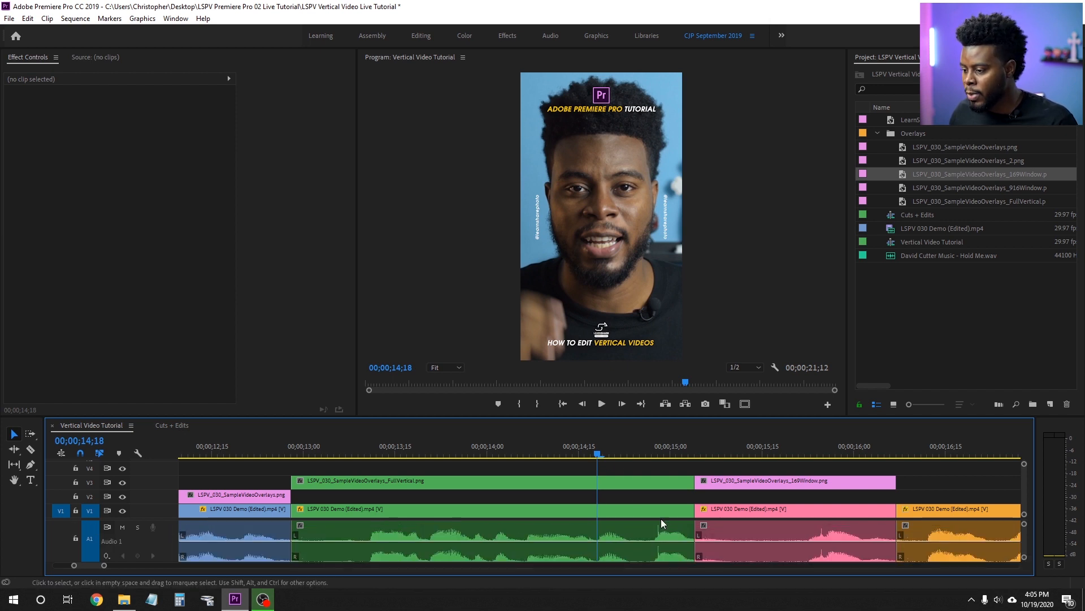
- Trim the ends of the green clip and its overlay to about 00;00;15;01 and move the pink clip and its overlay against them
{"action": "left_click_drag", "start_coordinate": [649, 452], "coordinate": [564, 454]}
{"action": "key", "text": "space"}
{"action": "key", "text": "space"}
{"action": "left_click_drag", "start_coordinate": [662, 456], "coordinate": [686, 552]}
{"action": "left_click_drag", "start_coordinate": [691, 481], "coordinate": [734, 485]}
- Set the label colour of the 169Window overlay clip on V3 to Rose
{"action": "left_click", "coordinate": [732, 480]}
{"action": "right_click", "coordinate": [734, 479]}
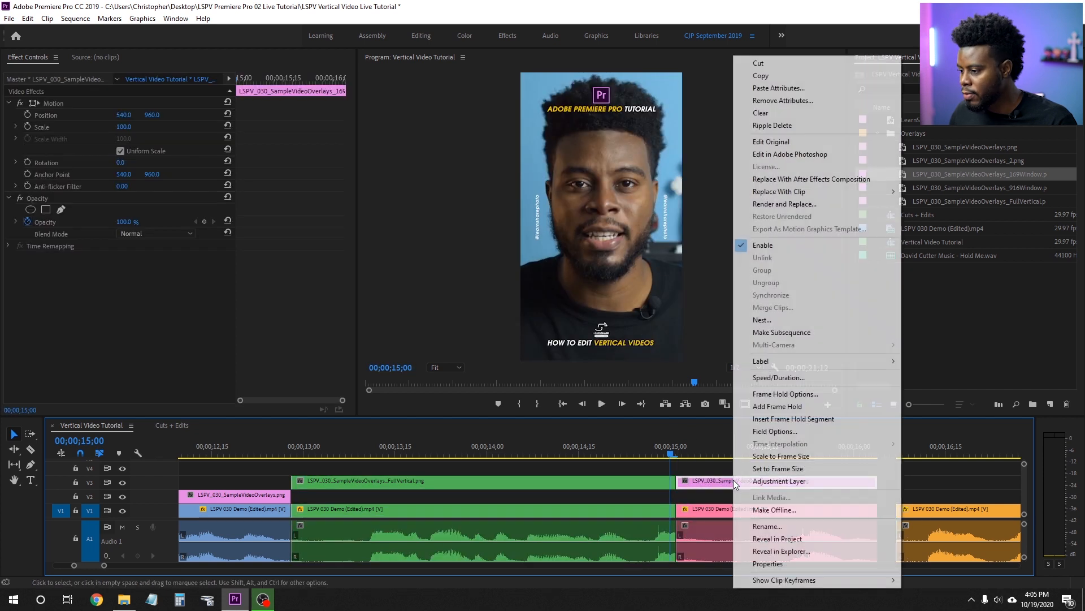
{"action": "mouse_move", "coordinate": [887, 361]}
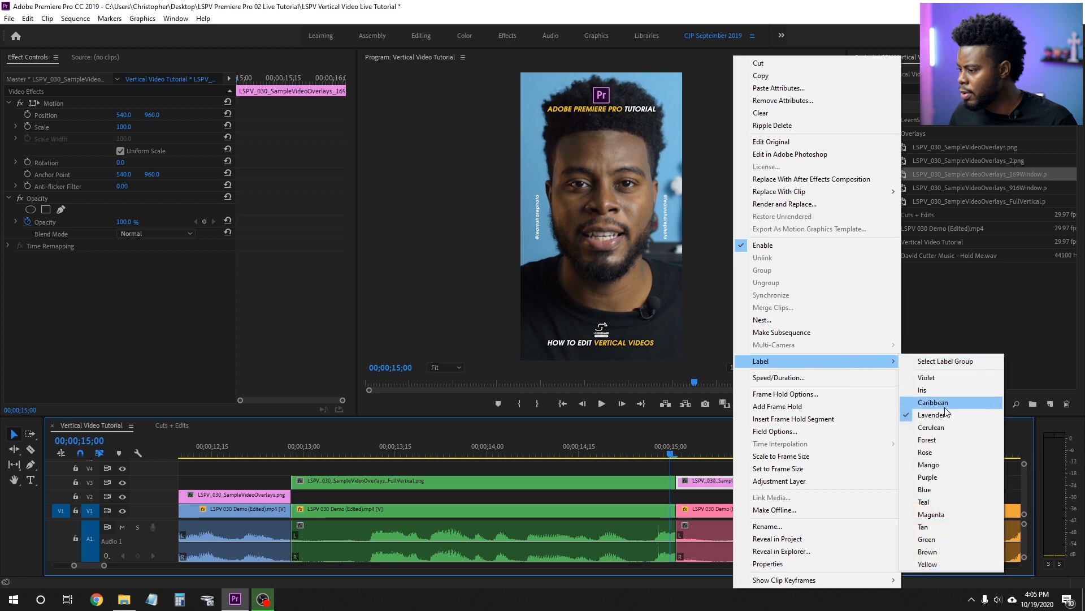
{"action": "left_click", "coordinate": [943, 452]}
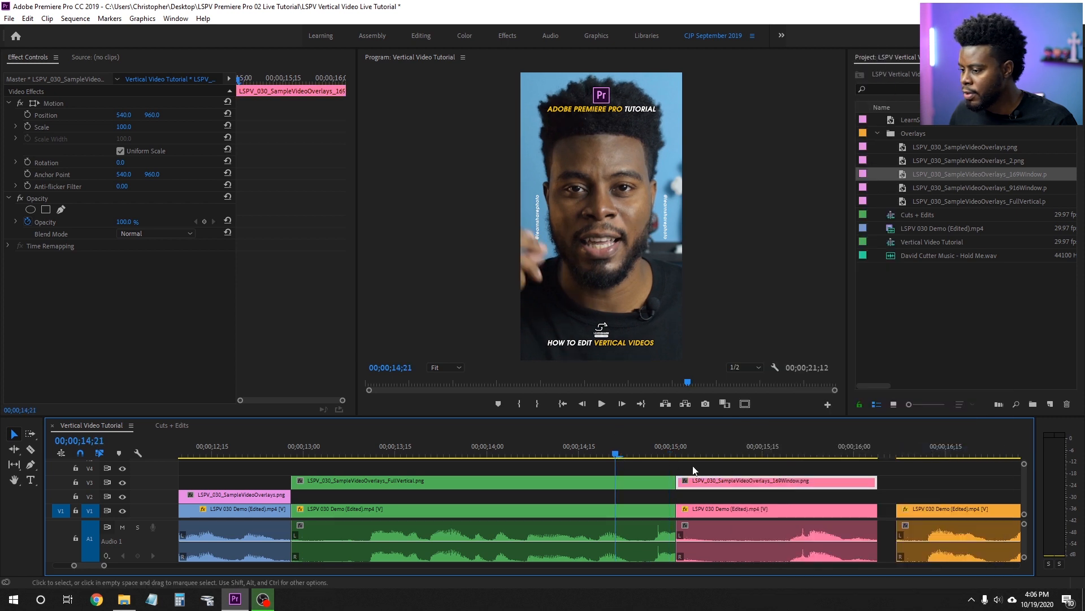
- Play back the tightened cut from the green clip to the pink window clip several times
{"action": "left_click", "coordinate": [769, 465]}
{"action": "key", "text": "space"}
{"action": "key", "text": "space"}
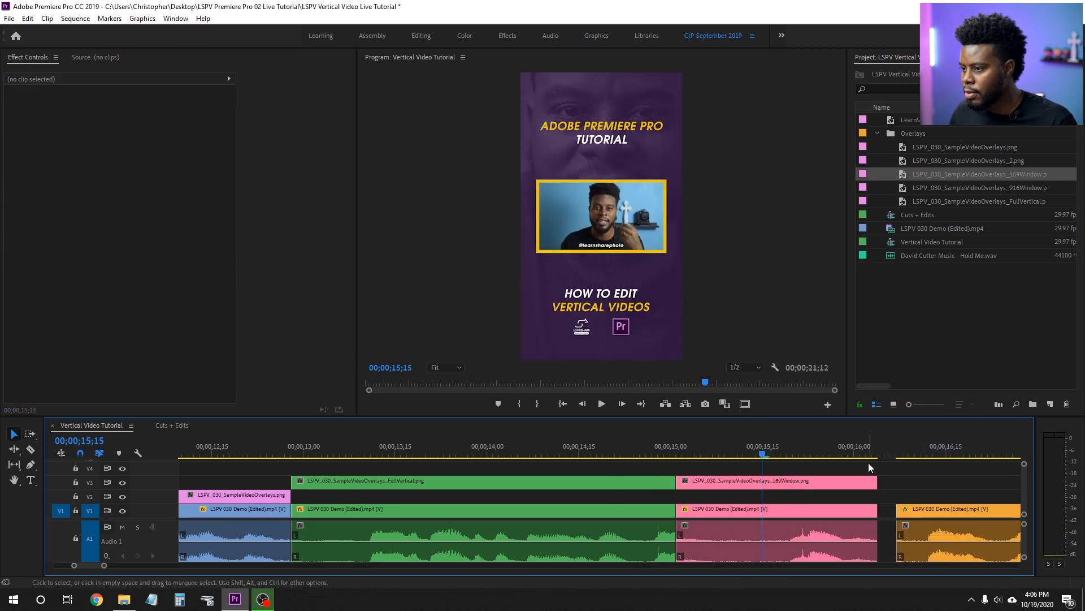
{"action": "left_click", "coordinate": [588, 450]}
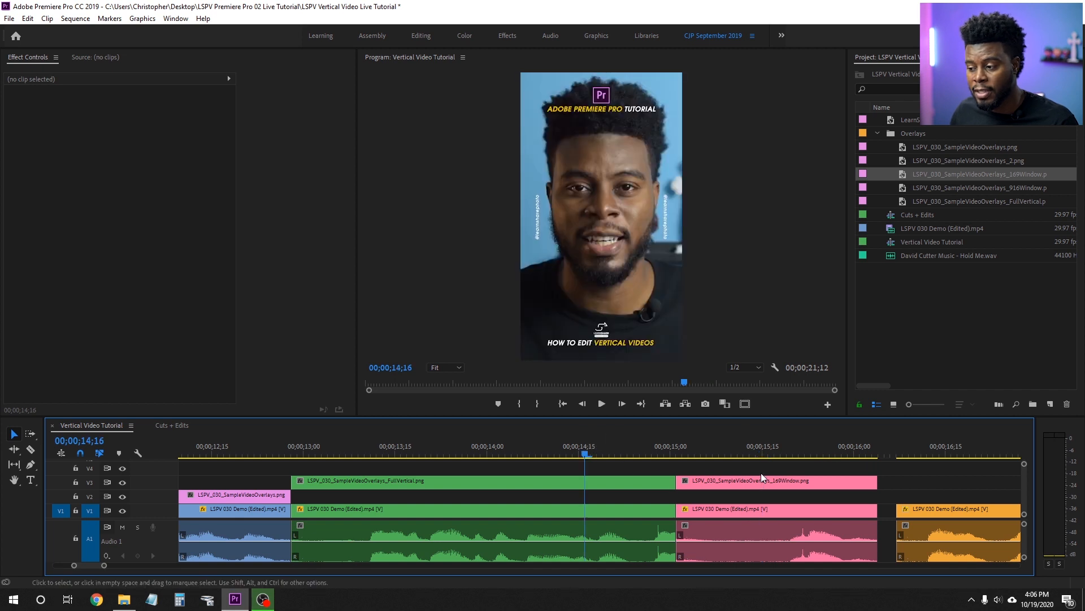
{"action": "key", "text": "space"}
{"action": "key", "text": "space"}
{"action": "left_click", "coordinate": [585, 447]}
{"action": "key", "text": "space"}
{"action": "key", "text": "space"}
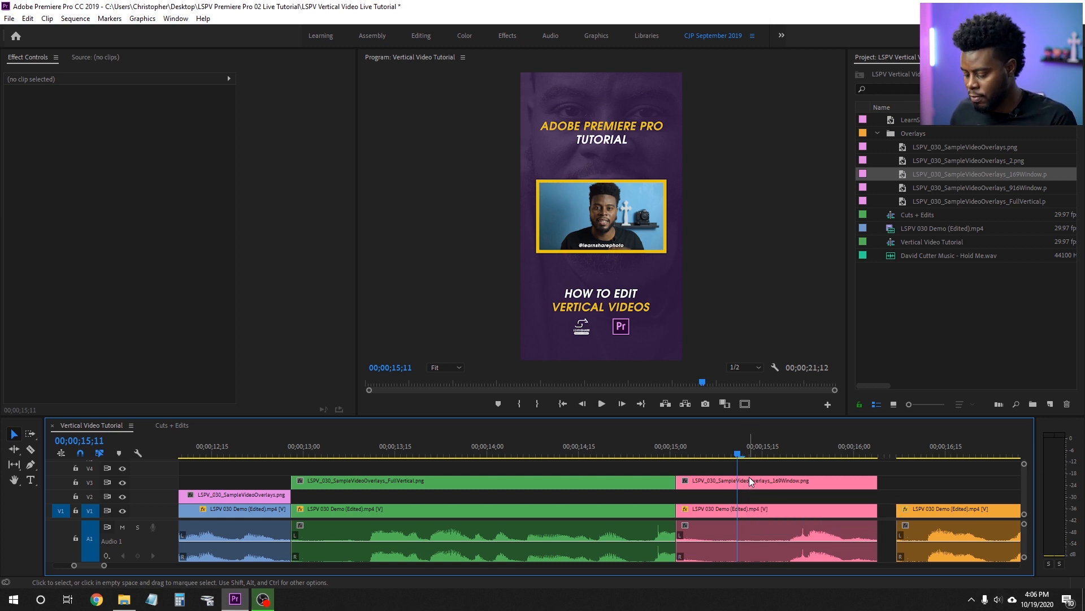
- Review the rest of the pink window clip up to the gap before the orange clip
{"action": "scroll", "coordinate": [756, 486], "scroll_direction": "down", "scroll_amount": 5}
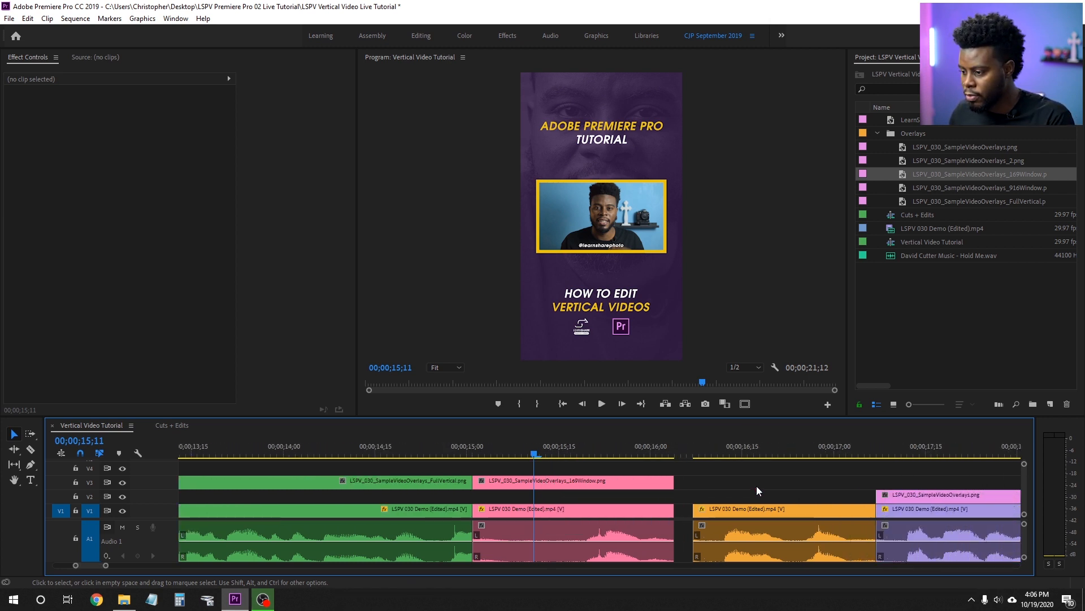
{"action": "scroll", "coordinate": [752, 485], "scroll_direction": "up", "scroll_amount": 4}
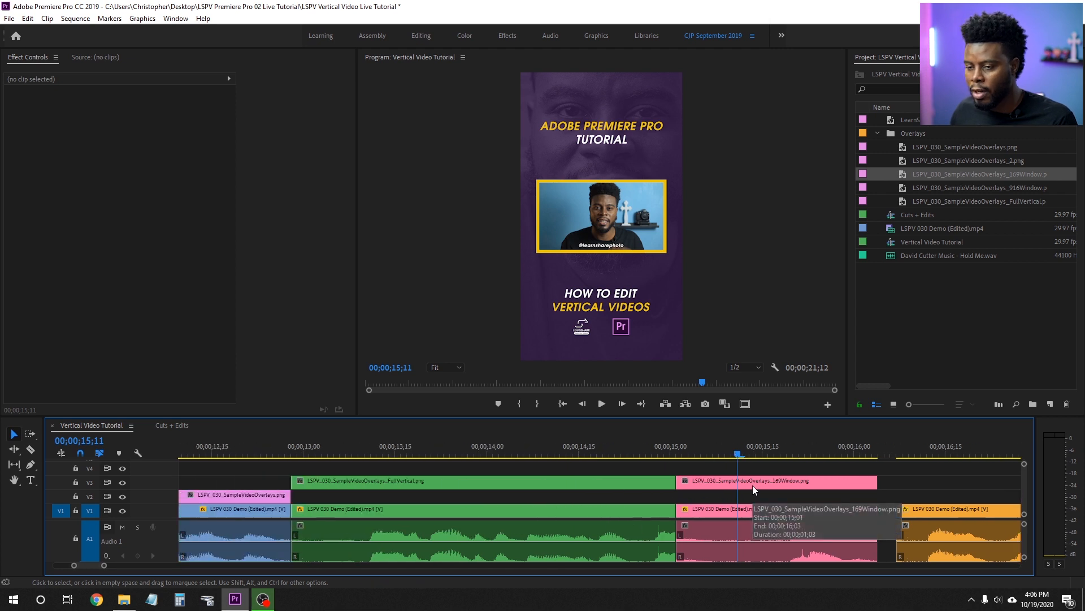
{"action": "scroll", "coordinate": [752, 485], "scroll_direction": "down", "scroll_amount": 1}
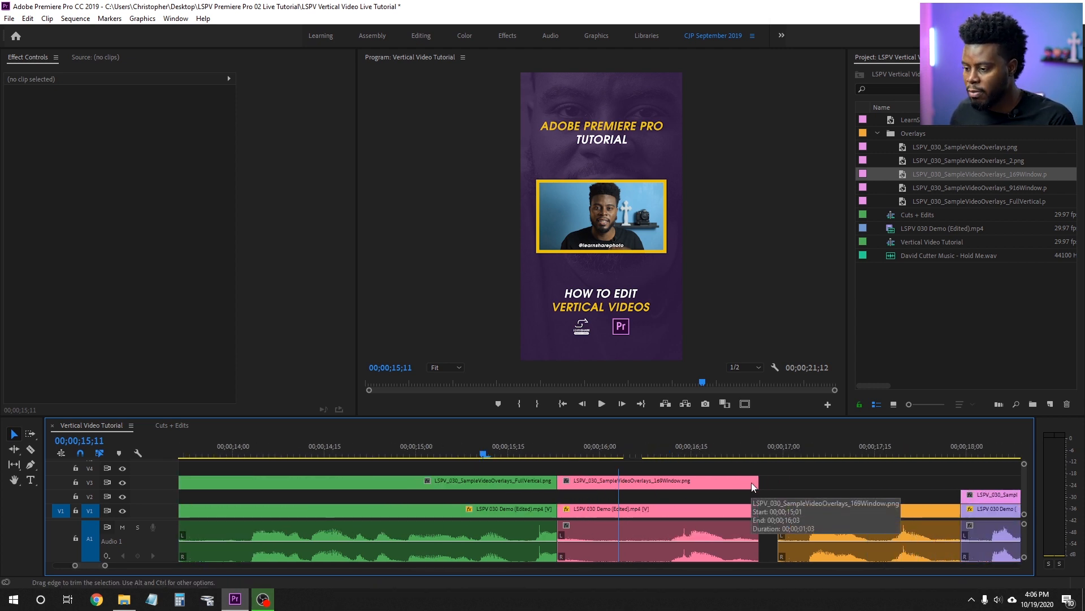
{"action": "scroll", "coordinate": [751, 483], "scroll_direction": "down", "scroll_amount": 1}
{"action": "scroll", "coordinate": [750, 483], "scroll_direction": "up", "scroll_amount": 2}
{"action": "scroll", "coordinate": [750, 483], "scroll_direction": "down", "scroll_amount": 5}
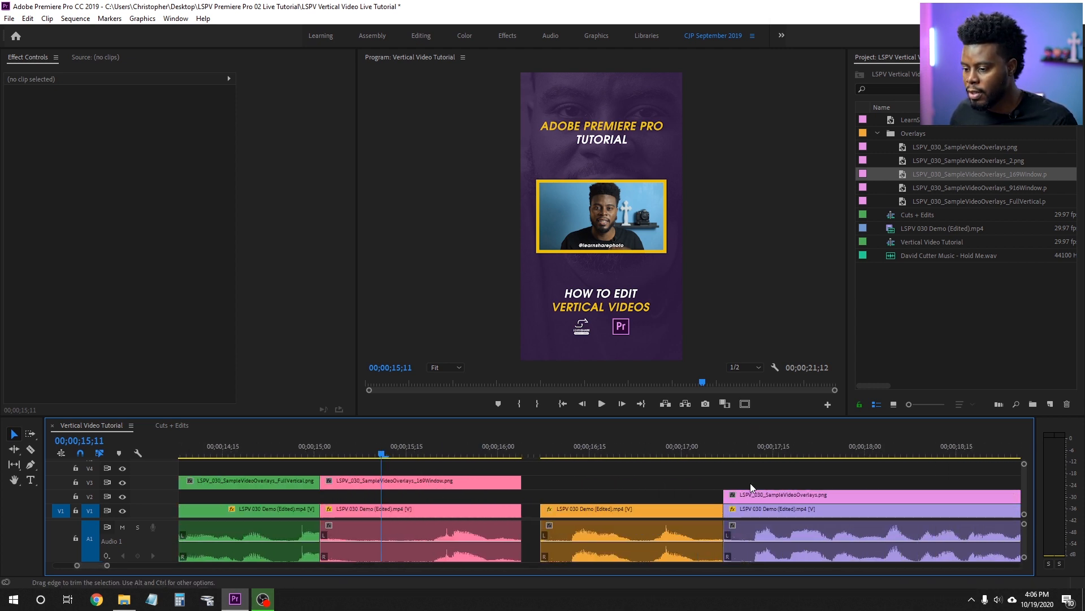
{"action": "scroll", "coordinate": [751, 482], "scroll_direction": "up", "scroll_amount": 1}
{"action": "left_click", "coordinate": [474, 446]}
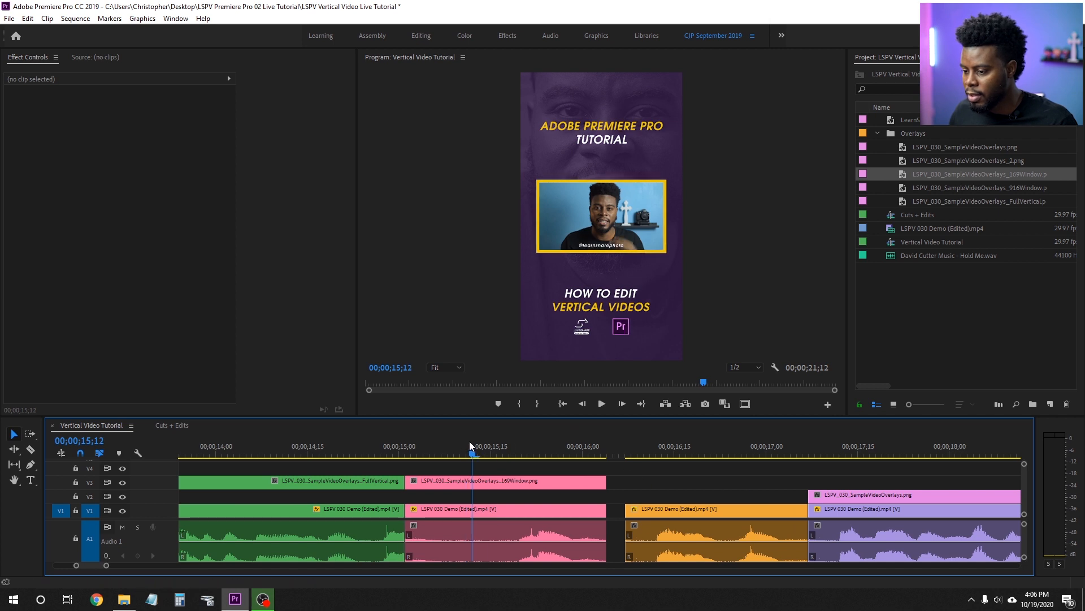
{"action": "key", "text": "space"}
{"action": "key", "text": "space"}
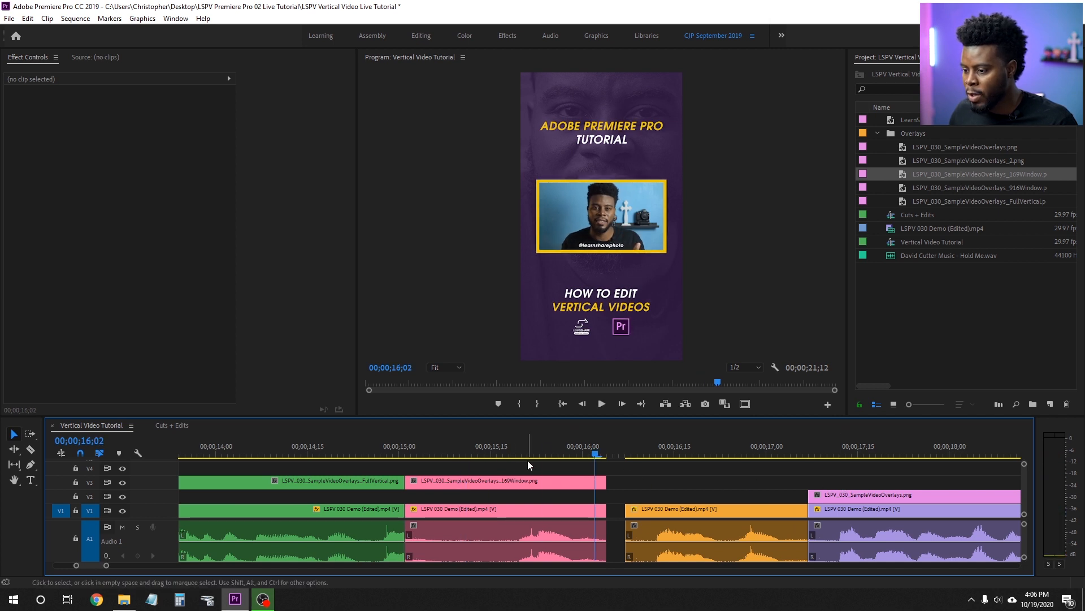
{"action": "left_click", "coordinate": [485, 451]}
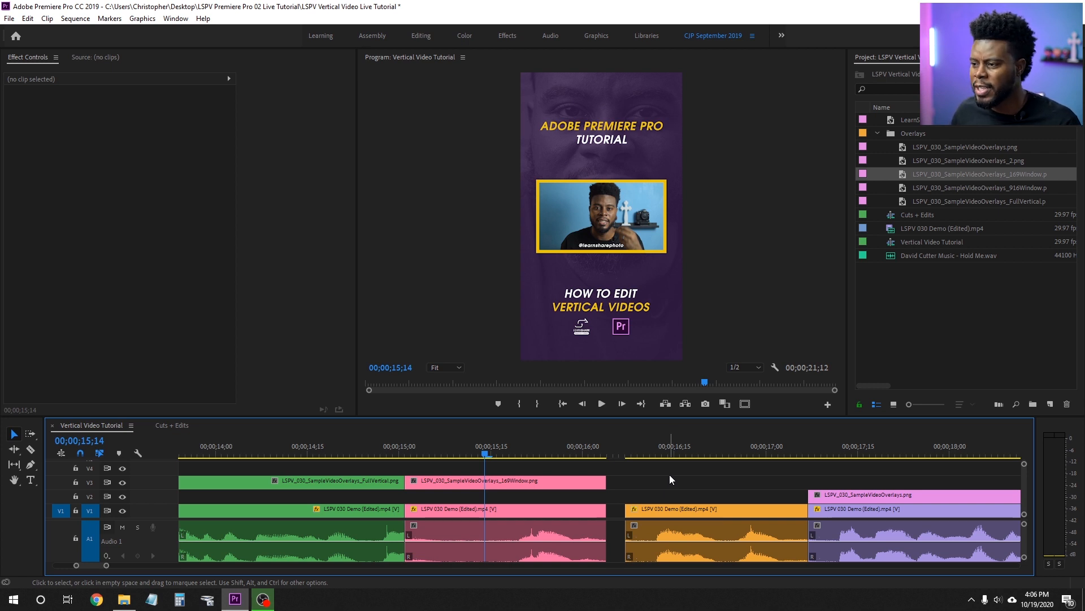
- Trim the ends of the pink clip and its overlay to about 00;00;15;29 and move the orange clip against them
{"action": "key", "text": "space"}
{"action": "key", "text": "space"}
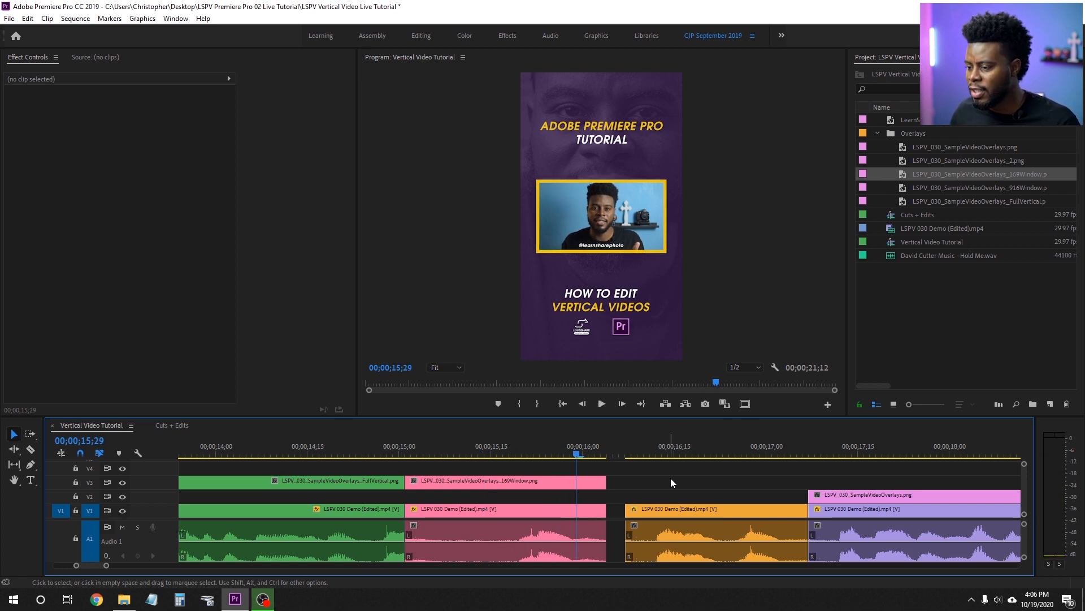
{"action": "left_click_drag", "start_coordinate": [608, 496], "coordinate": [596, 537]}
{"action": "left_click_drag", "start_coordinate": [603, 482], "coordinate": [575, 481]}
{"action": "left_click_drag", "start_coordinate": [613, 450], "coordinate": [659, 451]}
{"action": "left_click_drag", "start_coordinate": [717, 510], "coordinate": [670, 511]}
- Play back the cut from the pink clip into the orange clip and check the orange clip's ending
{"action": "left_click", "coordinate": [494, 450]}
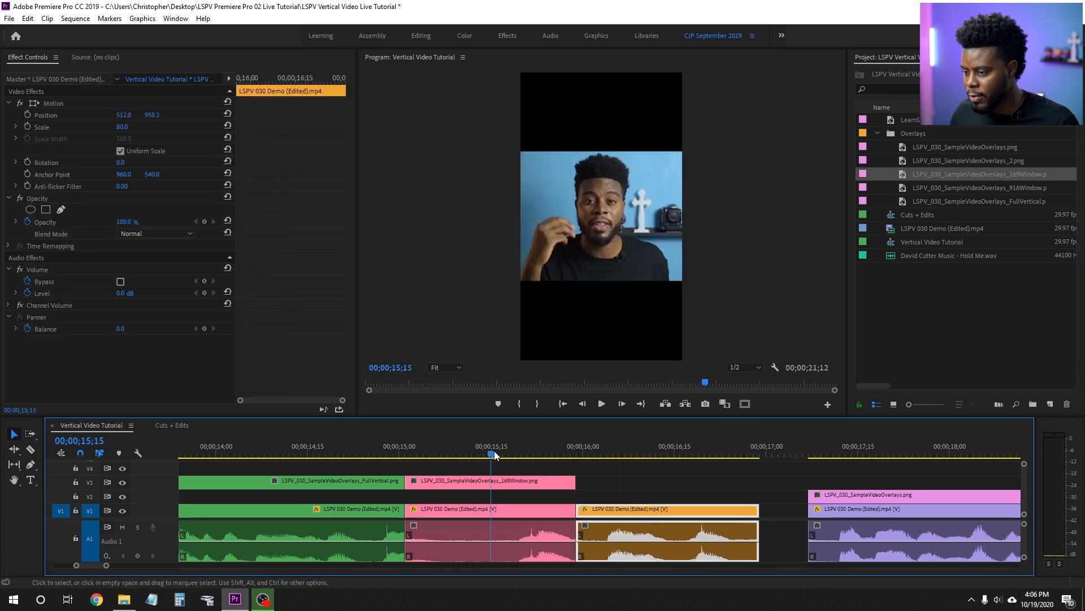
{"action": "key", "text": "space"}
{"action": "key", "text": "space"}
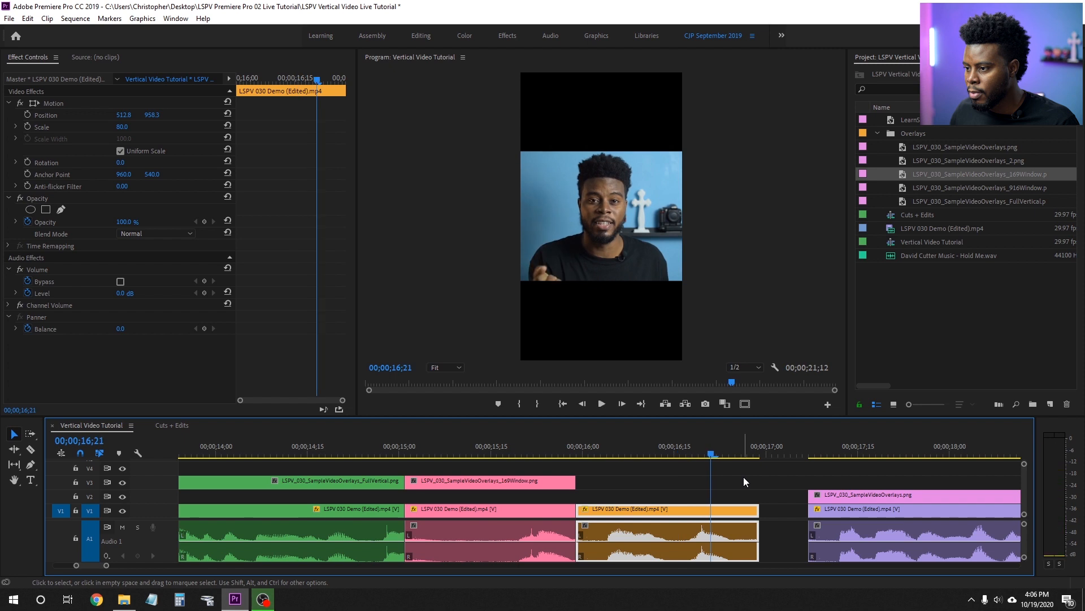
{"action": "left_click", "coordinate": [534, 450]}
{"action": "key", "text": "space"}
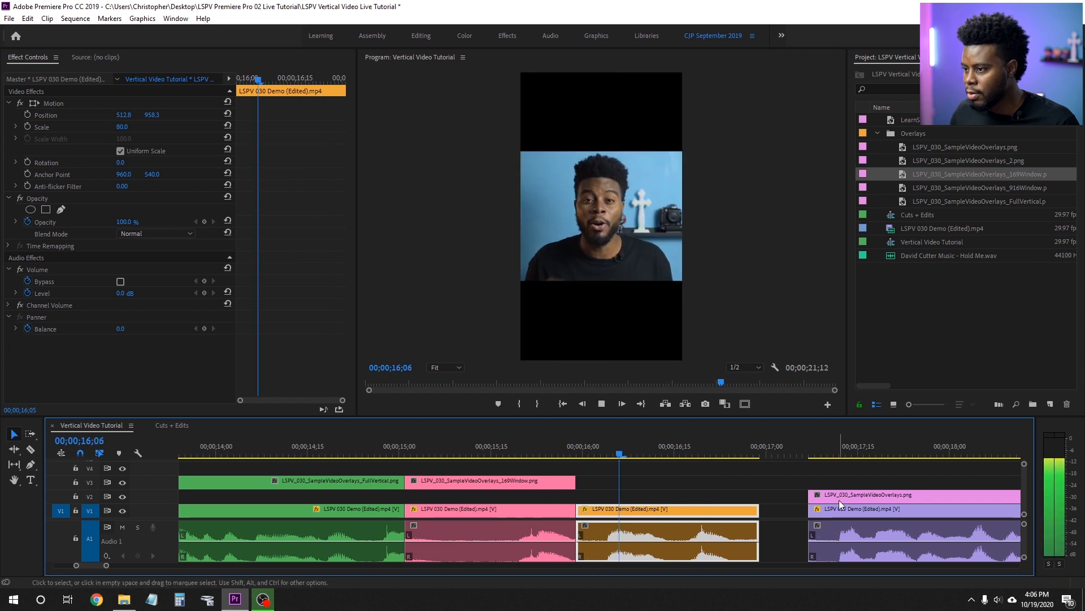
{"action": "key", "text": "space"}
{"action": "mouse_move", "coordinate": [707, 451]}
{"action": "left_mouse_down"}
{"action": "mouse_move", "coordinate": [677, 452]}
{"action": "mouse_move", "coordinate": [724, 455]}
{"action": "left_mouse_up"}
{"action": "left_click", "coordinate": [714, 492]}
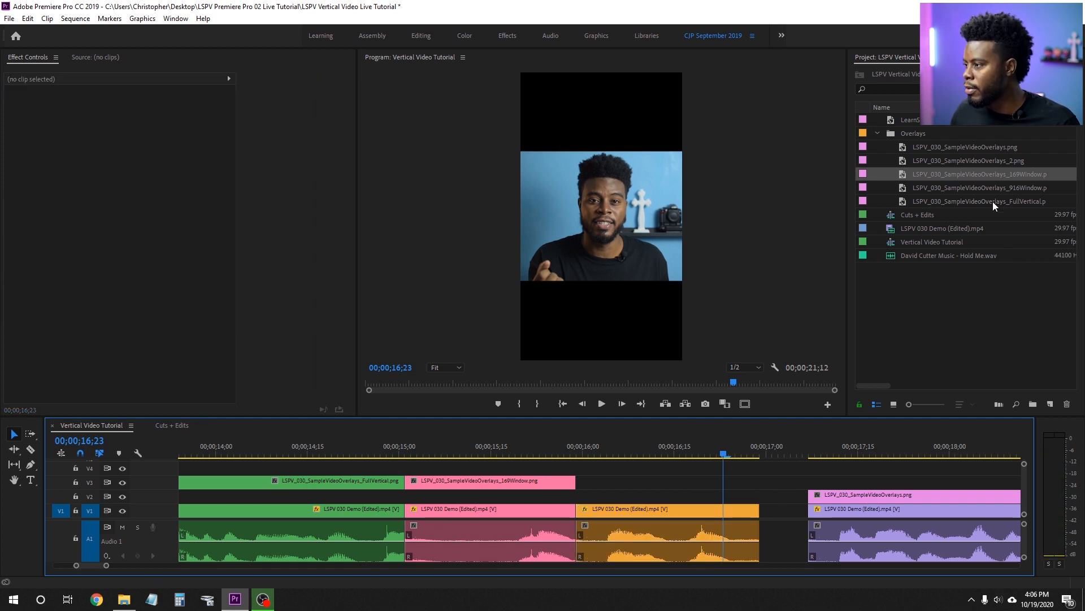
- Place the 916Window overlay on V3 above the orange clip and trim its end to match that clip
{"action": "left_click_drag", "start_coordinate": [1009, 186], "coordinate": [578, 470]}
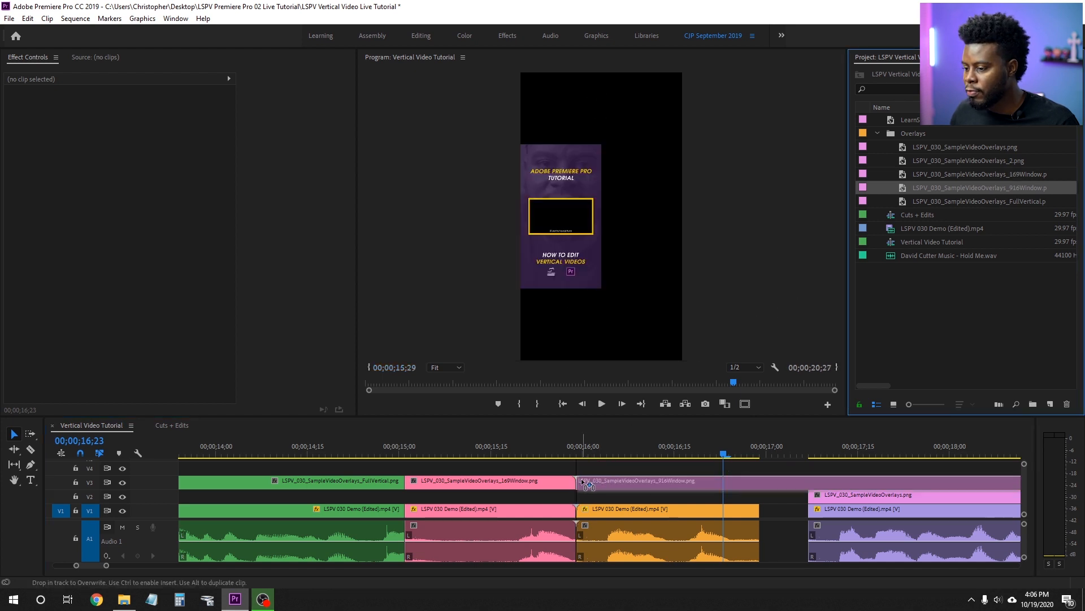
{"action": "key", "text": "minus"}
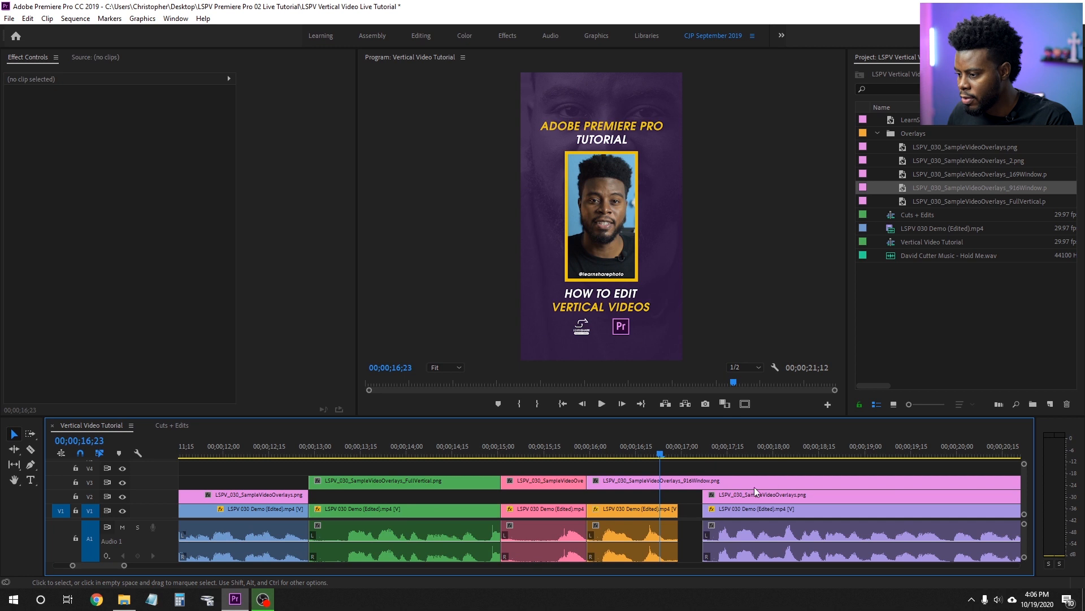
{"action": "key", "text": "minus"}
{"action": "left_click_drag", "start_coordinate": [818, 480], "coordinate": [645, 485]}
{"action": "left_click_drag", "start_coordinate": [633, 485], "coordinate": [634, 485]}
{"action": "key", "text": "equal"}
{"action": "key", "text": "equal"}
{"action": "key", "text": "minus"}
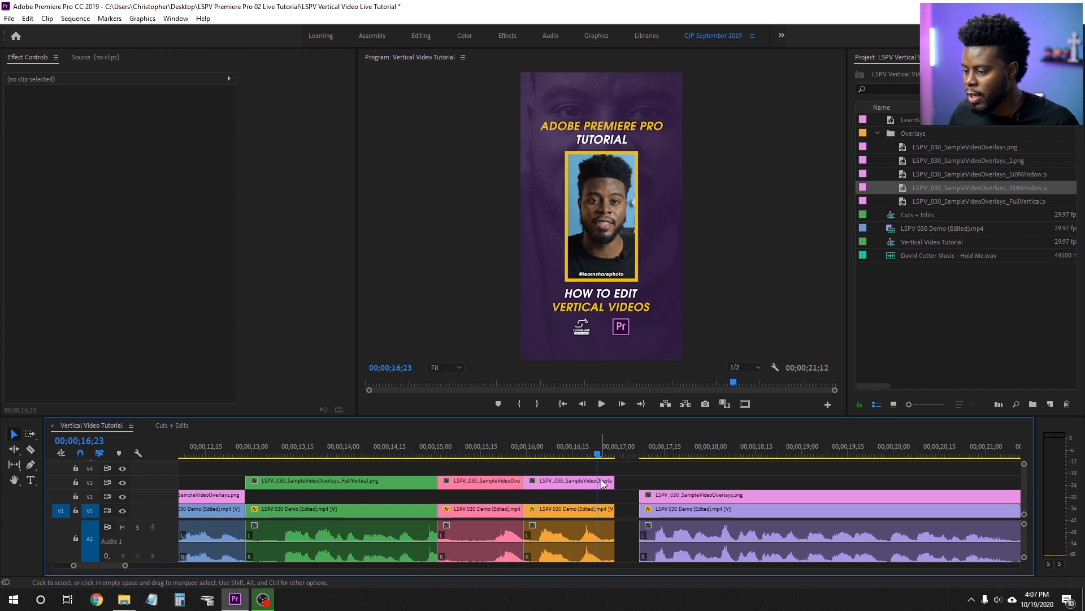
- Set the label colour of the 916Window overlay clip on V3 to Mango
{"action": "right_click", "coordinate": [603, 482]}
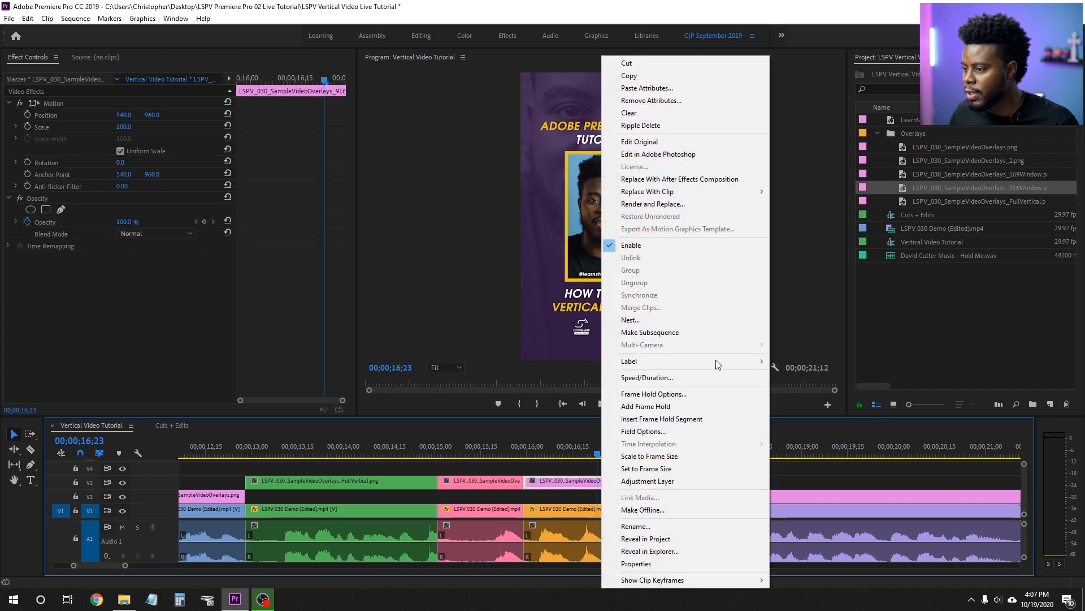
{"action": "mouse_move", "coordinate": [724, 367]}
{"action": "left_click", "coordinate": [831, 468]}
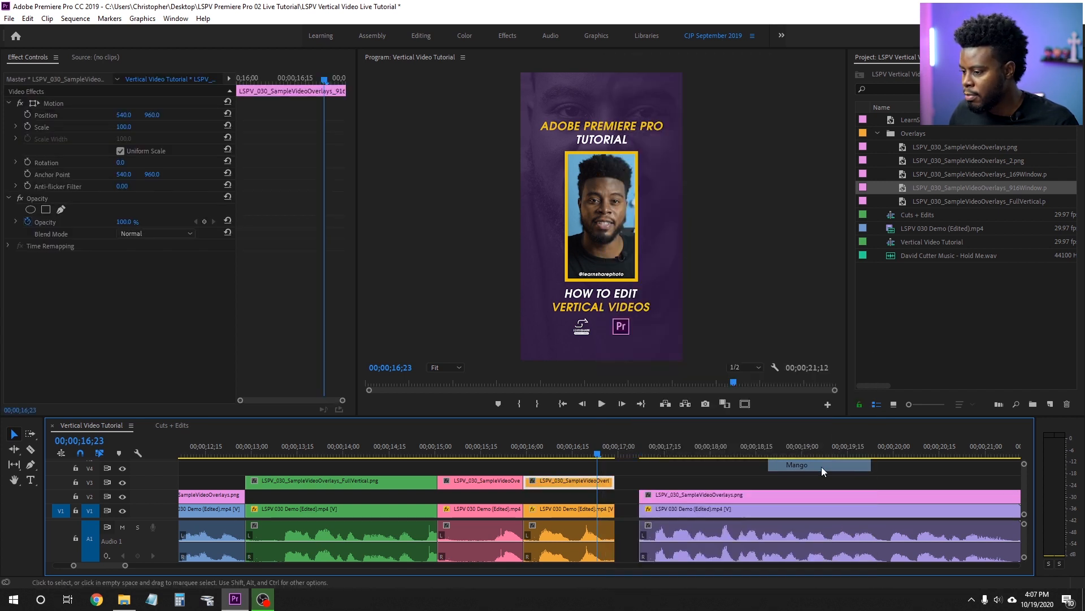
{"action": "left_click", "coordinate": [562, 471]}
- Play back the section from the green clip through the pink window clip into the orange clip
{"action": "left_click", "coordinate": [500, 447]}
{"action": "key", "text": "space"}
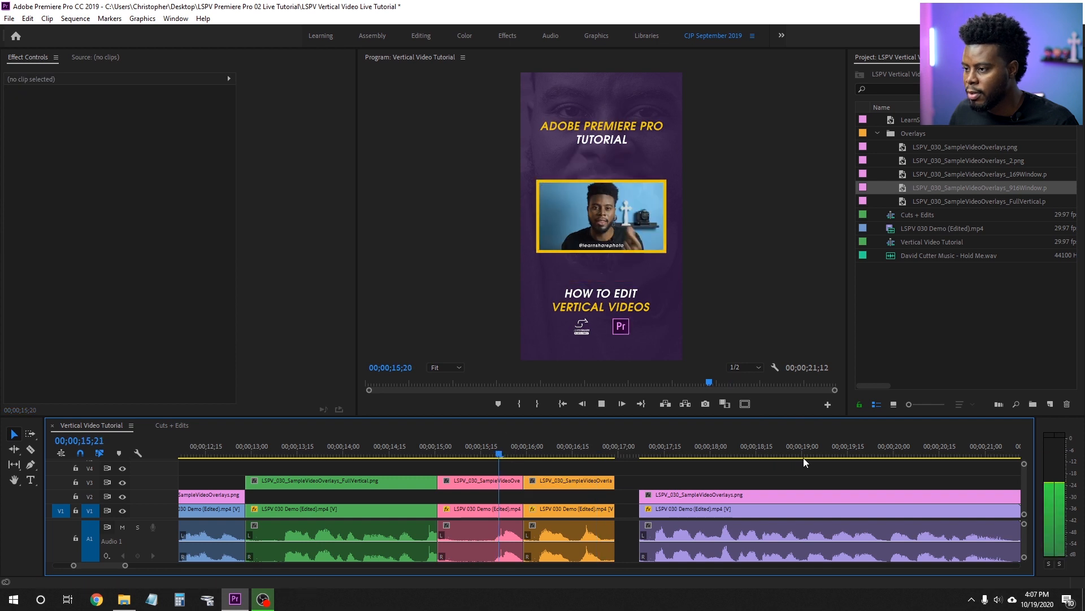
{"action": "key", "text": "space"}
{"action": "left_click_drag", "start_coordinate": [480, 442], "coordinate": [392, 442]}
{"action": "key", "text": "space"}
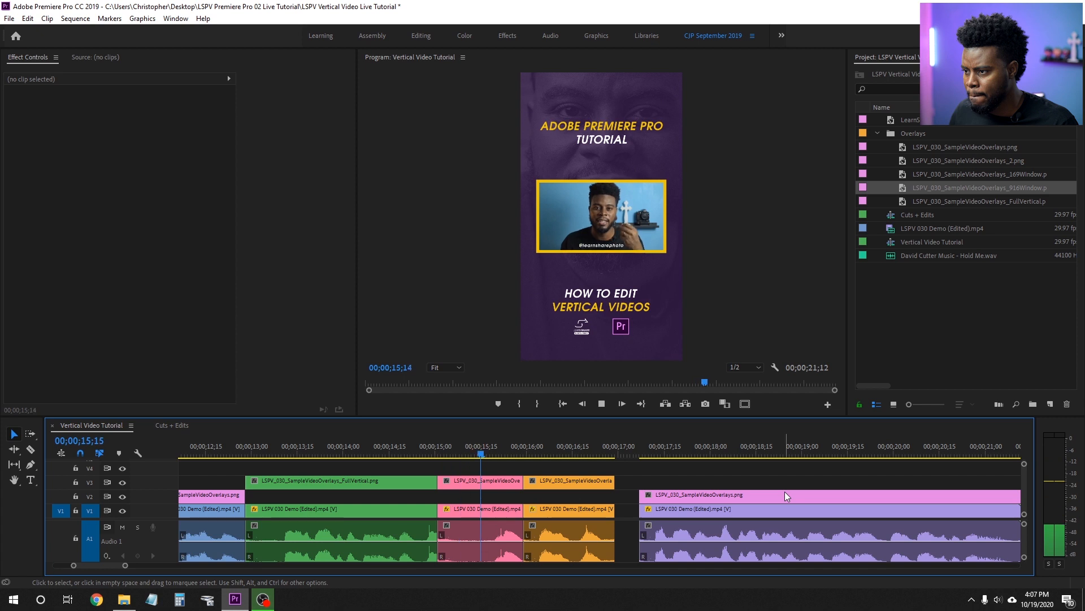
{"action": "key", "text": "space"}
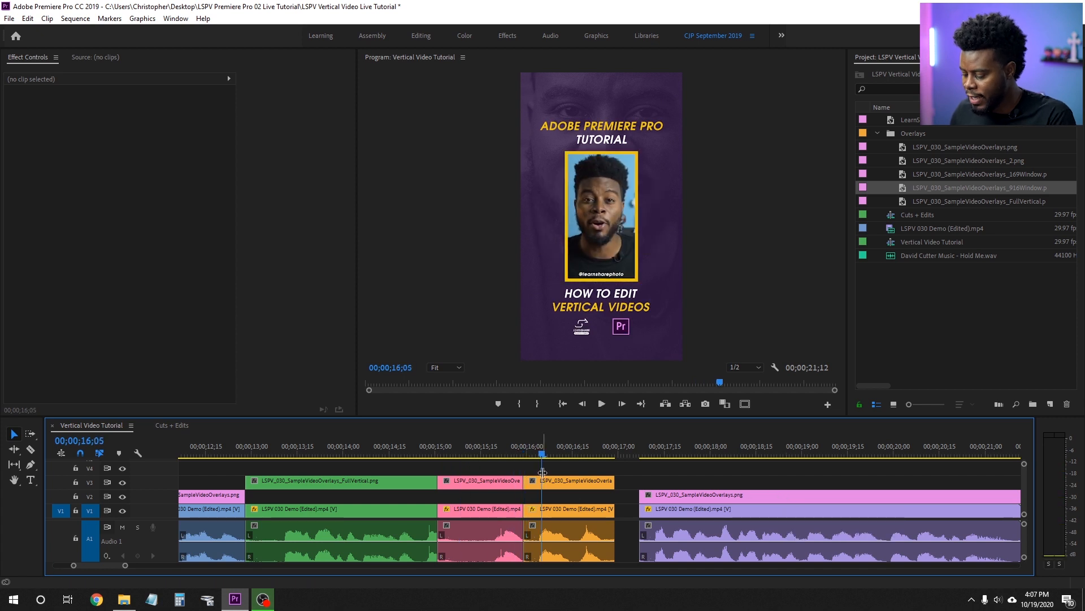
- Move the orange clip and its overlay about one frame earlier, over the end of the pink clips
{"action": "key", "text": "equal"}
{"action": "key", "text": "equal"}
{"action": "left_click", "coordinate": [559, 481]}
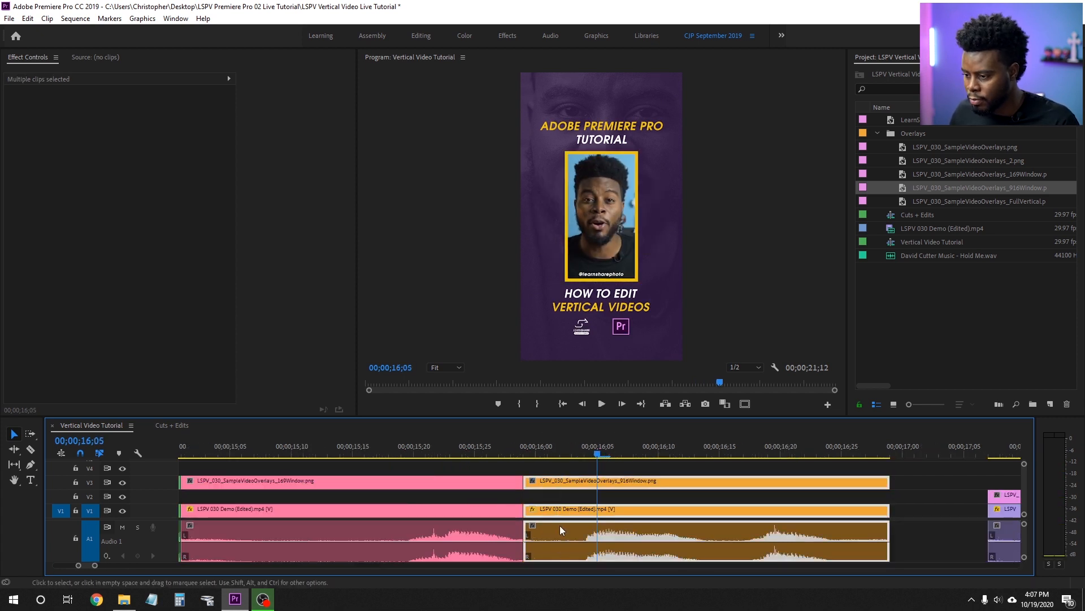
{"action": "left_click_drag", "start_coordinate": [562, 487], "coordinate": [544, 483]}
- Replay the tightened pink-to-orange transition several times to judge the timing of the cut
{"action": "key", "text": "space"}
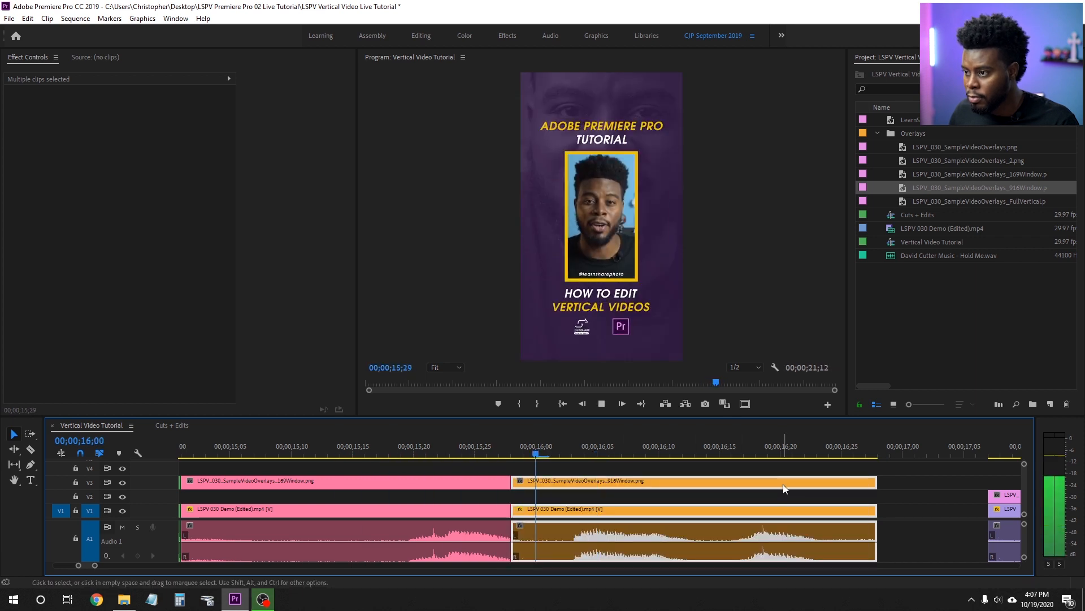
{"action": "left_click", "coordinate": [328, 452]}
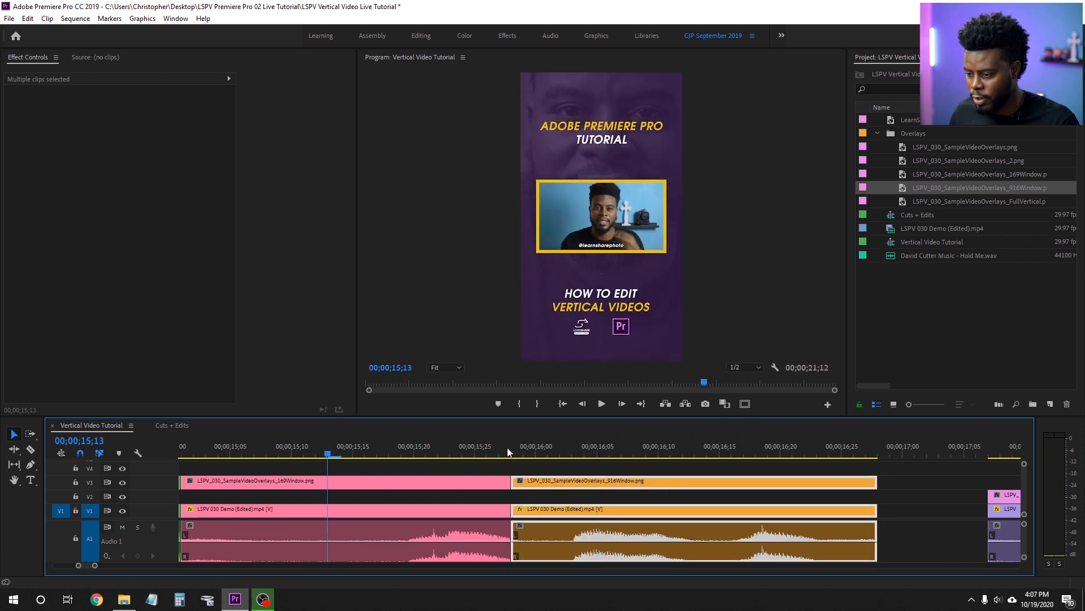
{"action": "key", "text": "space"}
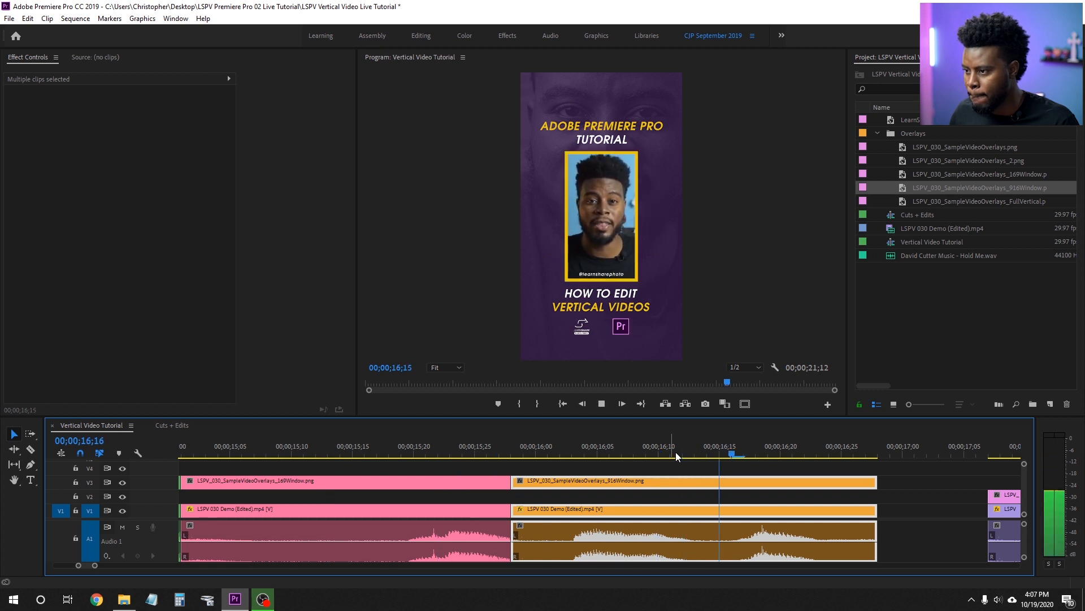
{"action": "key", "text": "minus"}
{"action": "left_click", "coordinate": [546, 451]}
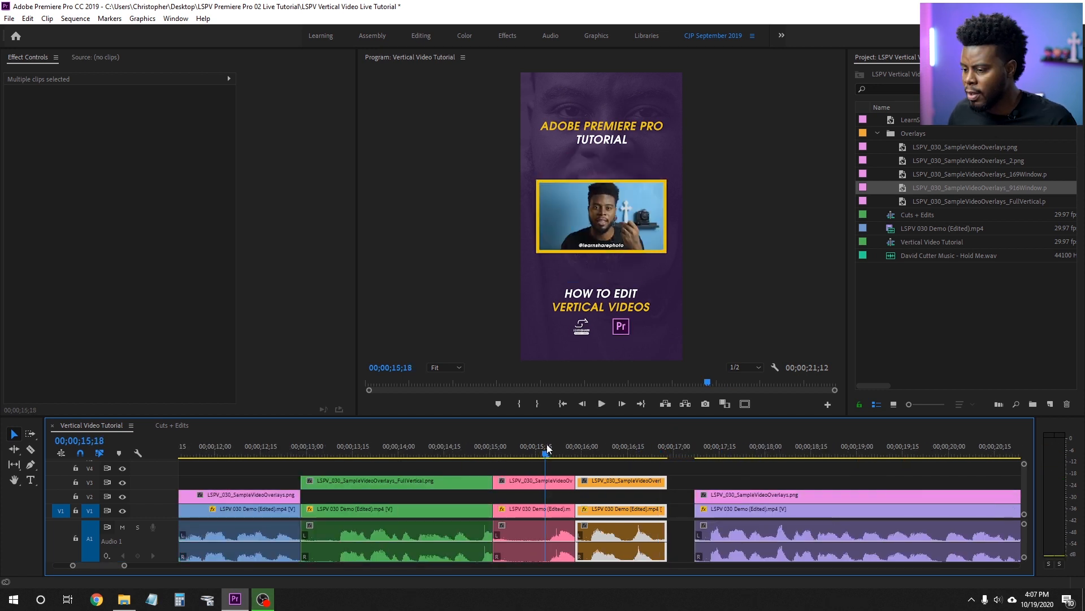
{"action": "key", "text": "space"}
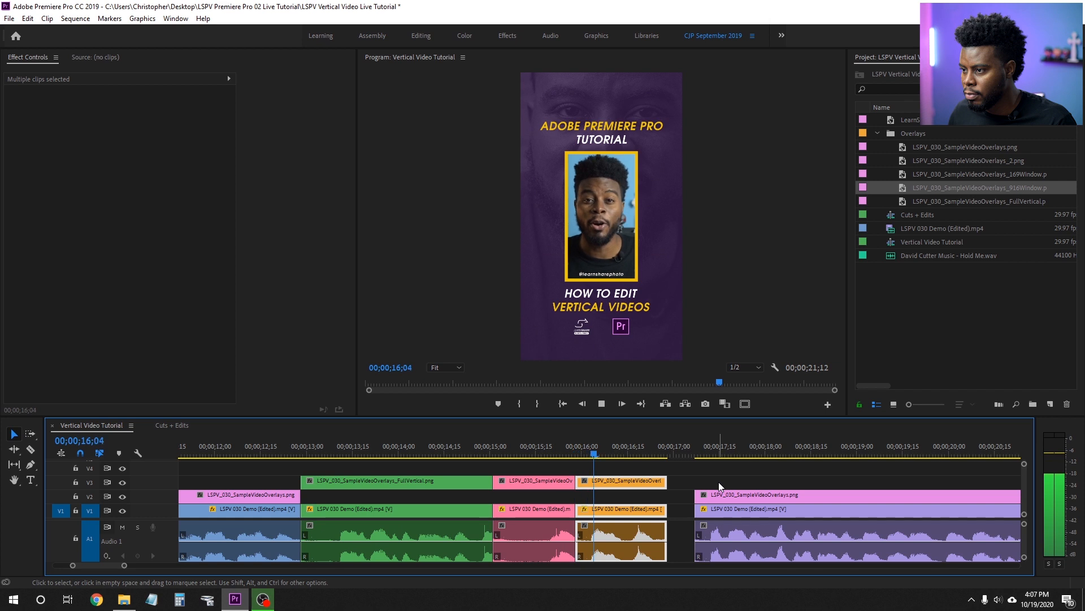
{"action": "key", "text": "space"}
{"action": "left_click", "coordinate": [557, 452]}
{"action": "key", "text": "space"}
{"action": "key", "text": "space"}
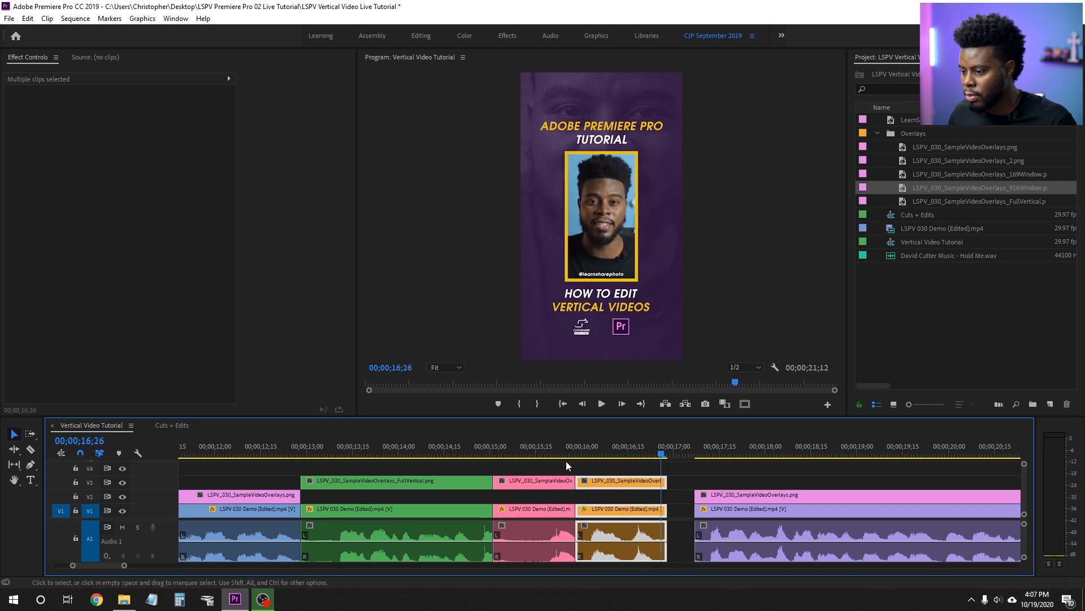
{"action": "left_click", "coordinate": [533, 451]}
{"action": "key", "text": "space"}
{"action": "key", "text": "space"}
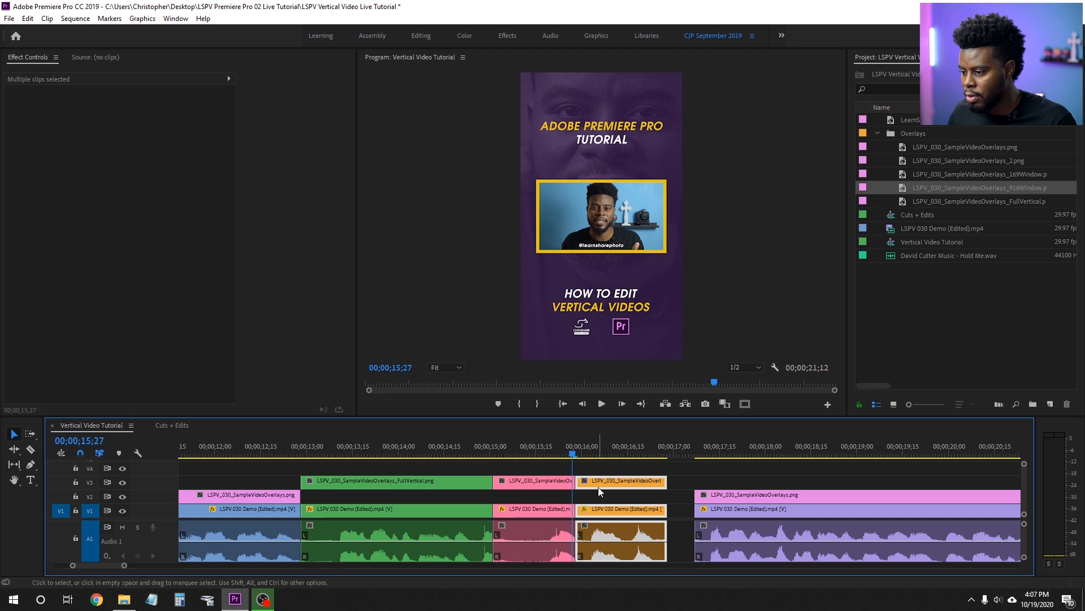
- Move the orange clip and its overlay to about 00;00;16;02 and extend the pink clip and its overlay to about 00;00;16;00
{"action": "left_click_drag", "start_coordinate": [601, 487], "coordinate": [607, 485]}
{"action": "key", "text": "equal"}
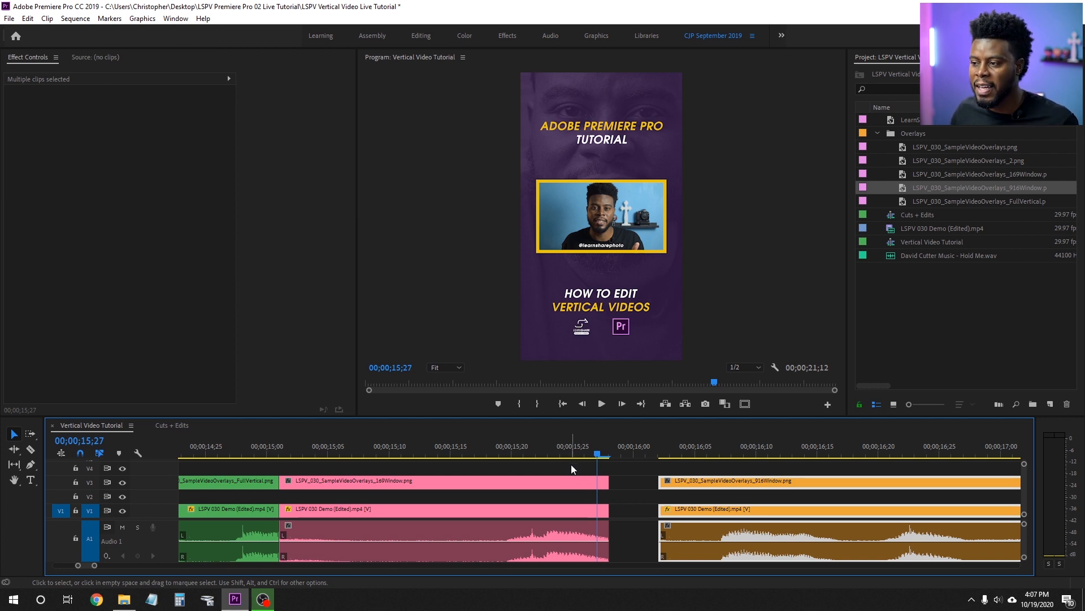
{"action": "left_click_drag", "start_coordinate": [578, 467], "coordinate": [596, 557]}
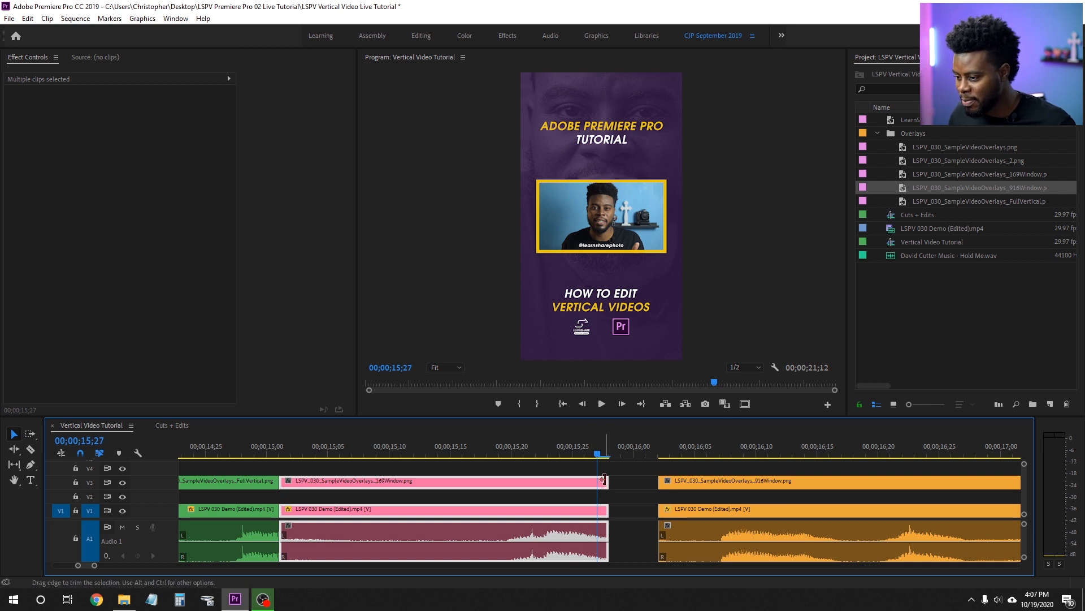
{"action": "left_click_drag", "start_coordinate": [604, 479], "coordinate": [632, 481]}
- Replay the pink clip's ending and extend the pink clip and its overlay to the start of the orange clips
{"action": "left_click", "coordinate": [481, 457]}
{"action": "key", "text": "space"}
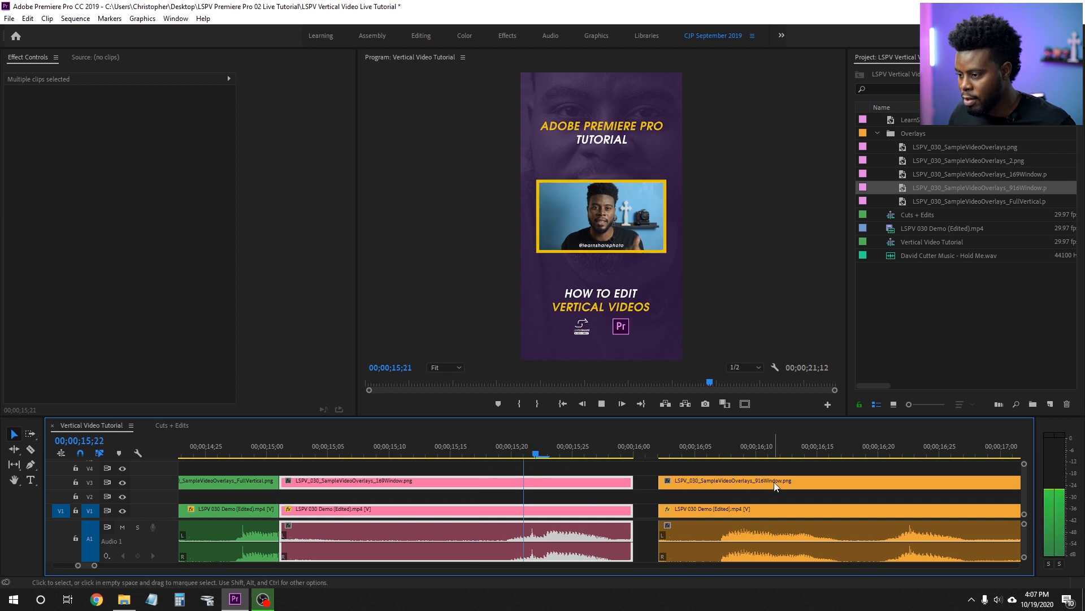
{"action": "key", "text": "space"}
{"action": "left_click", "coordinate": [439, 455]}
{"action": "key", "text": "space"}
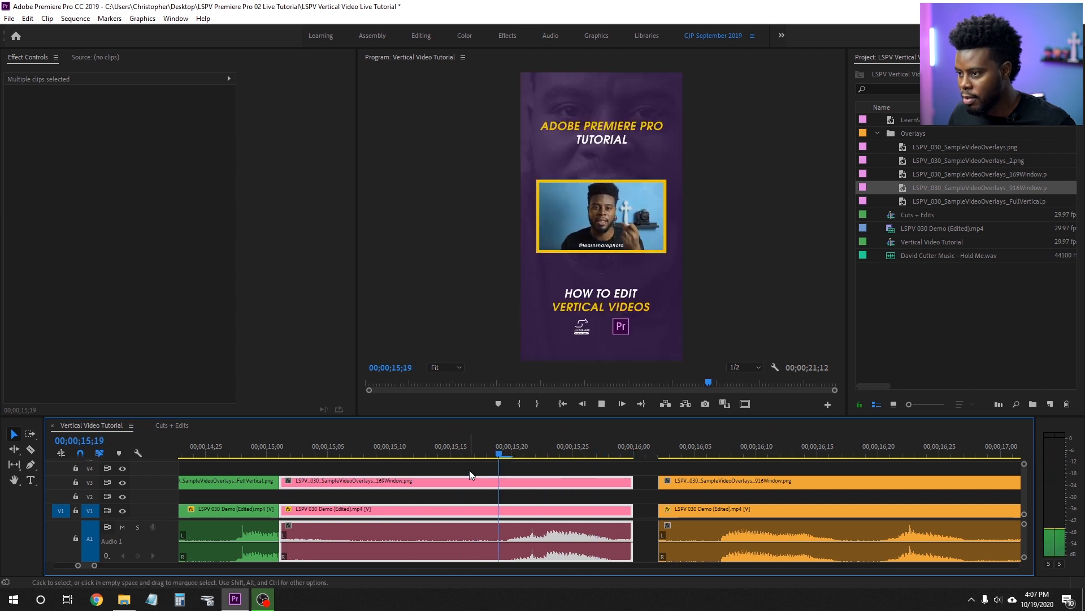
{"action": "key", "text": "space"}
{"action": "left_click_drag", "start_coordinate": [632, 481], "coordinate": [657, 481]}
- Play back the lengthened pink clip through to the end of the orange clip twice
{"action": "key", "text": "minus"}
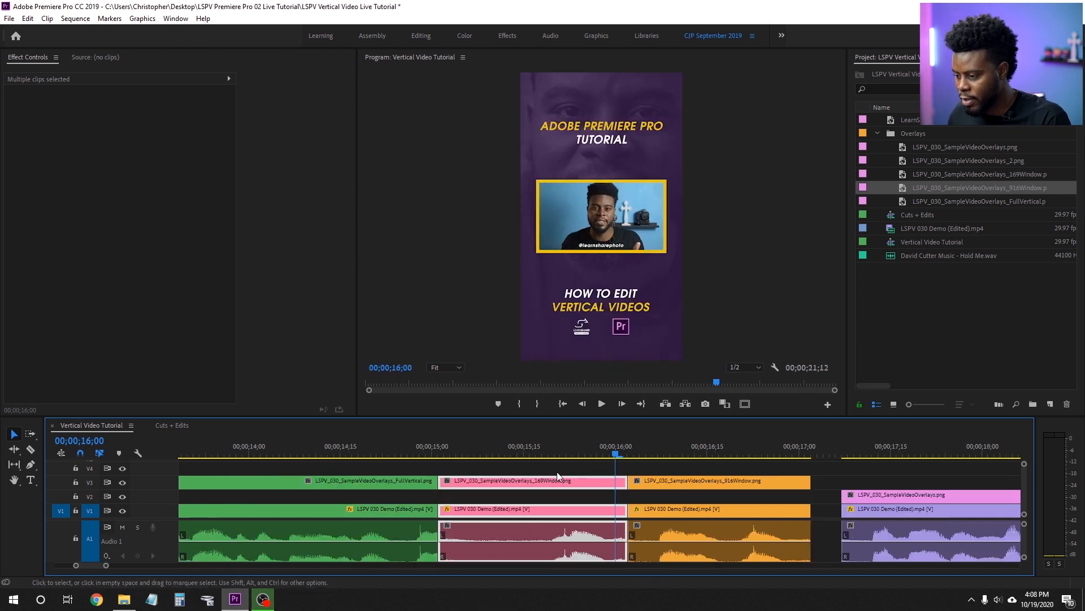
{"action": "key", "text": "minus"}
{"action": "left_click", "coordinate": [571, 447]}
{"action": "left_click", "coordinate": [655, 472]}
{"action": "key", "text": "space"}
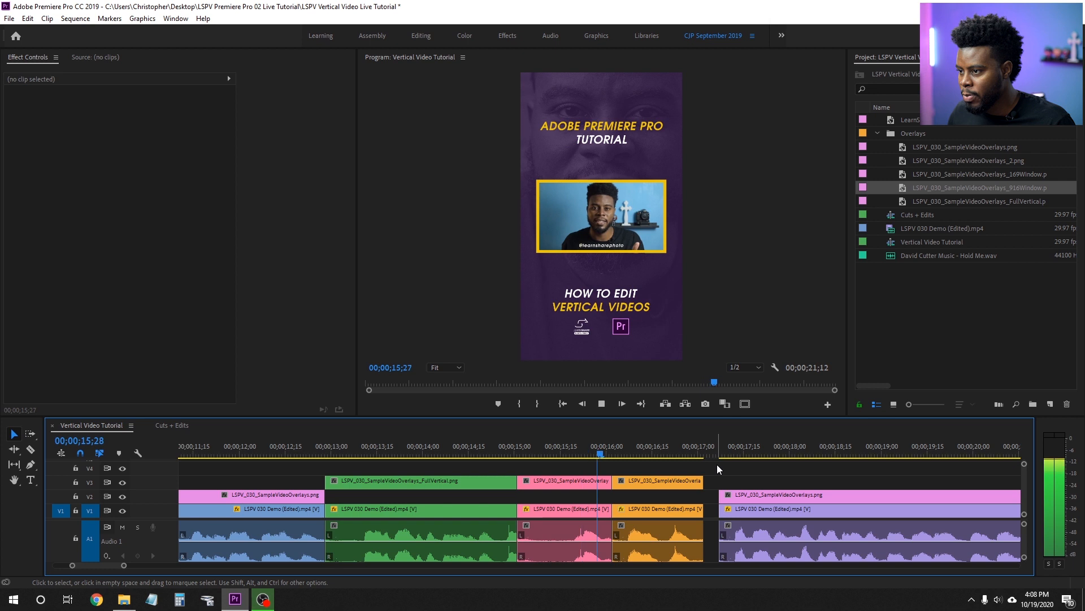
{"action": "key", "text": "space"}
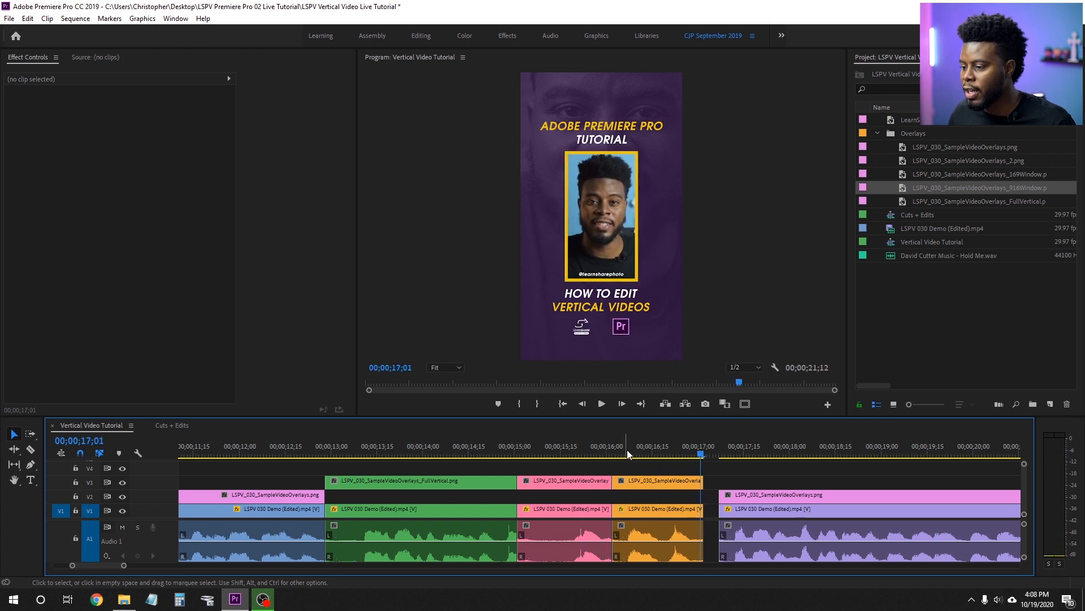
{"action": "left_click", "coordinate": [537, 449]}
{"action": "key", "text": "space"}
{"action": "key", "text": "space"}
- Return the playhead to about 00;00;14;17 in the green clip and save the project
{"action": "scroll", "coordinate": [691, 482], "scroll_direction": "down", "scroll_amount": 2}
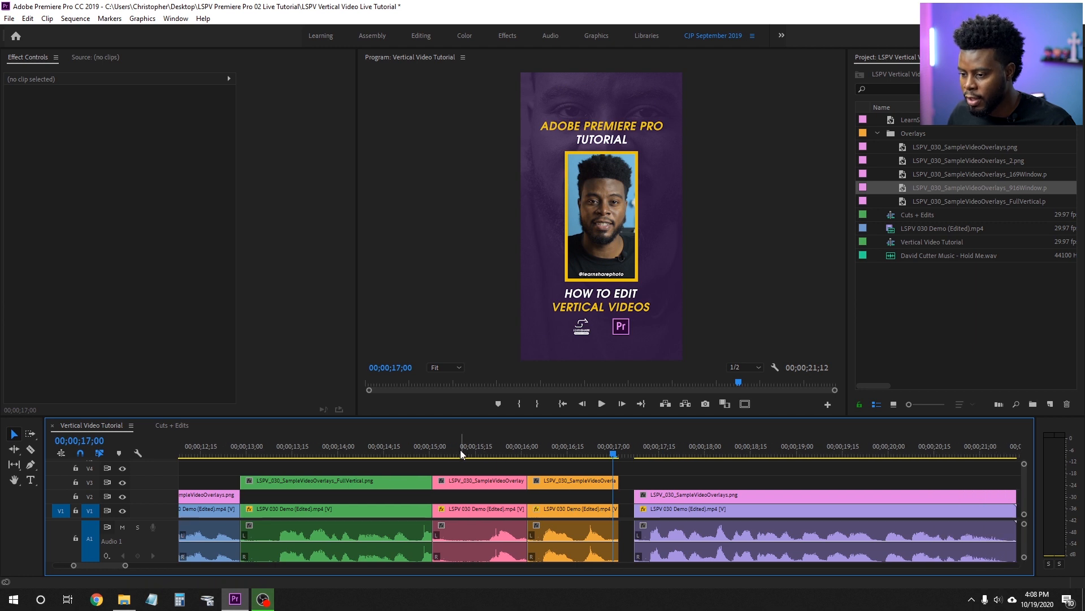
{"action": "left_click", "coordinate": [391, 447]}
{"action": "key", "text": "ctrl+s"}
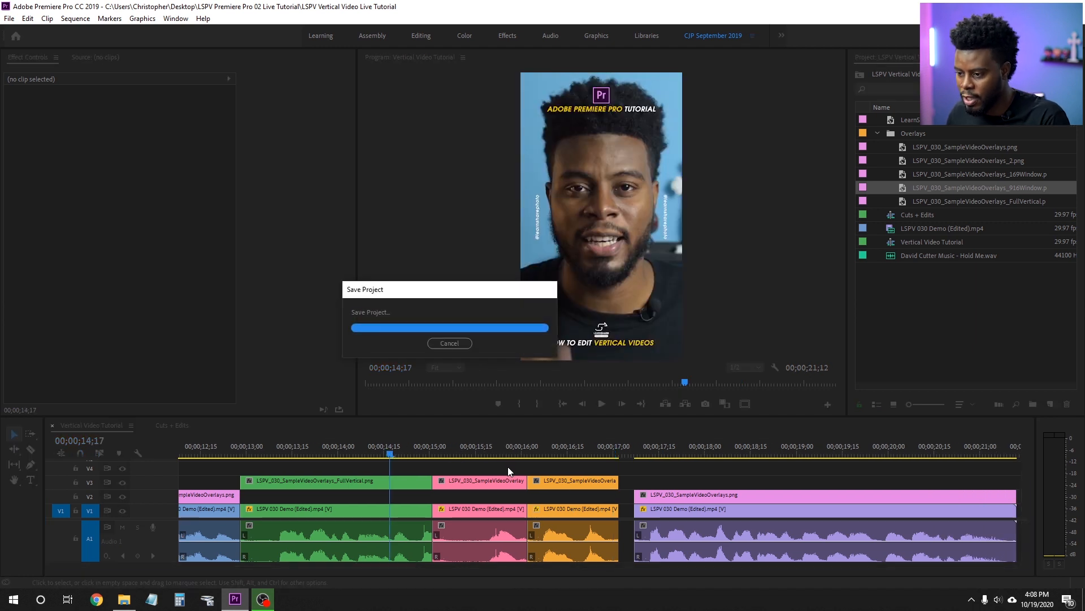
- Play back the sequence from the green clip to the orange clip and recheck the pink clip's cut repeatedly
{"action": "key", "text": "minus"}
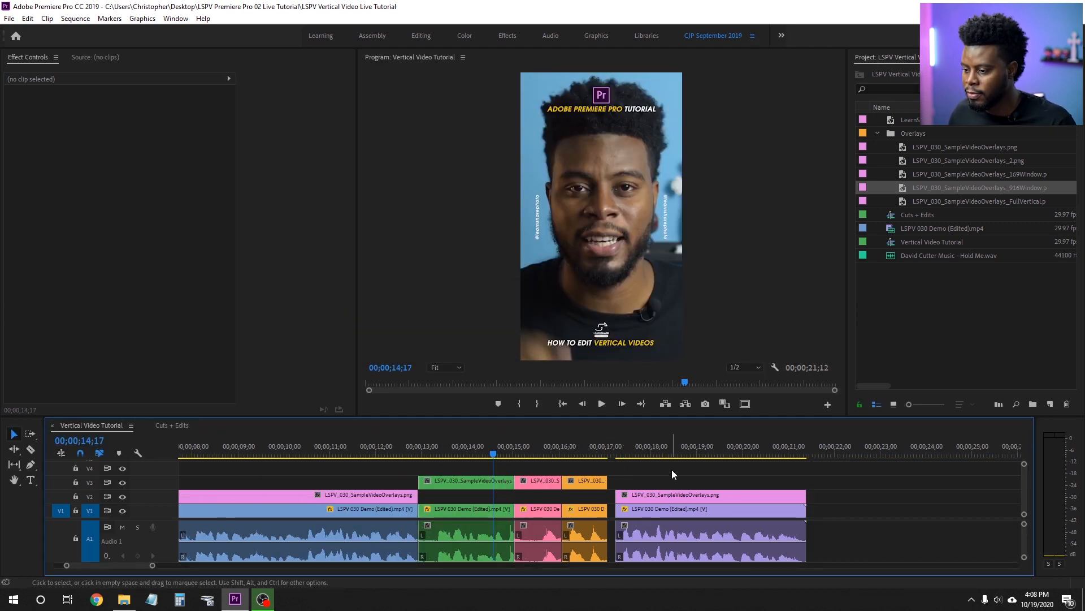
{"action": "key", "text": "space"}
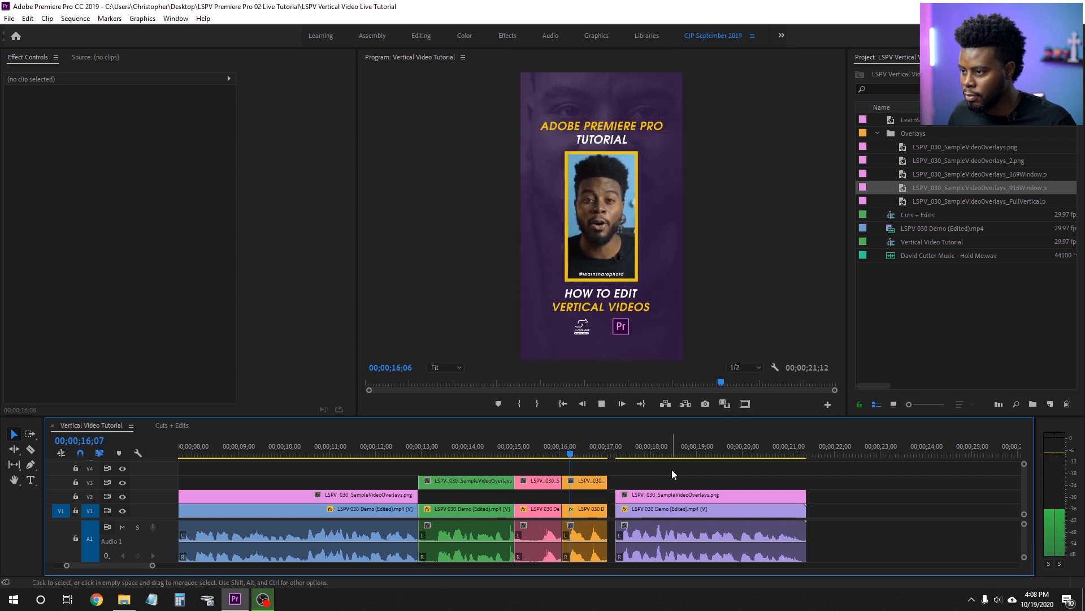
{"action": "key", "text": "space"}
{"action": "left_click", "coordinate": [520, 453]}
{"action": "key", "text": "space"}
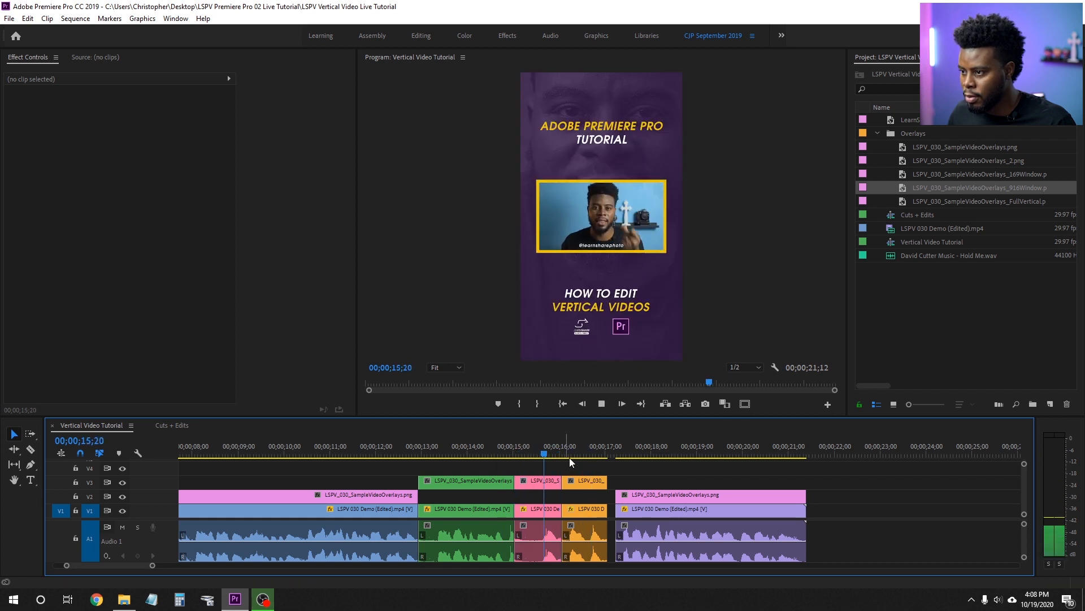
{"action": "key", "text": "space"}
{"action": "left_click", "coordinate": [530, 449]}
{"action": "key", "text": "space"}
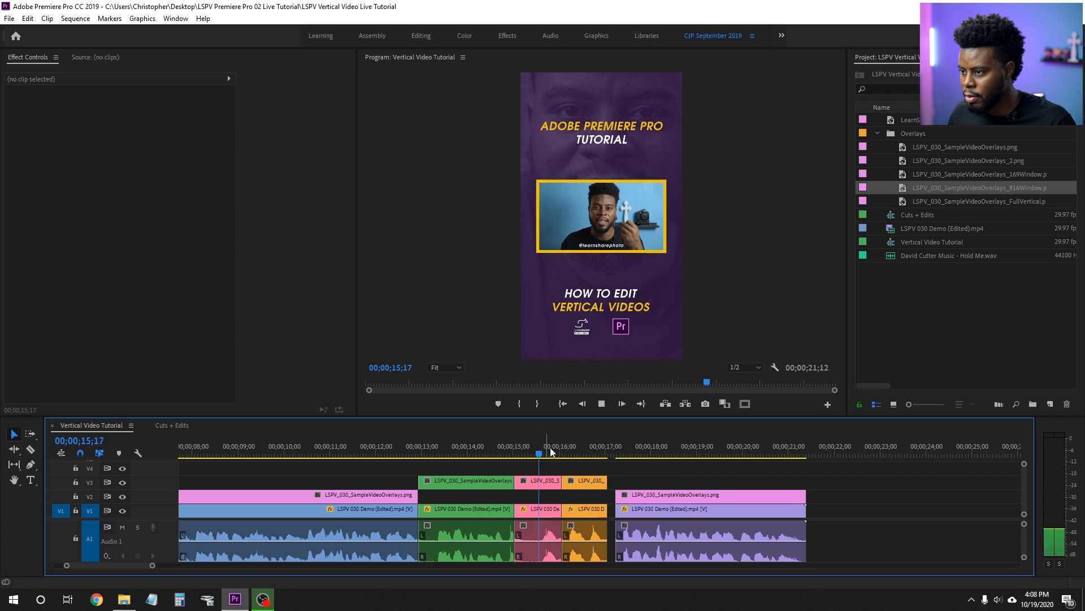
{"action": "left_click", "coordinate": [548, 454]}
{"action": "key", "text": "equal"}
{"action": "scroll", "coordinate": [695, 479], "scroll_direction": "down", "scroll_amount": 2}
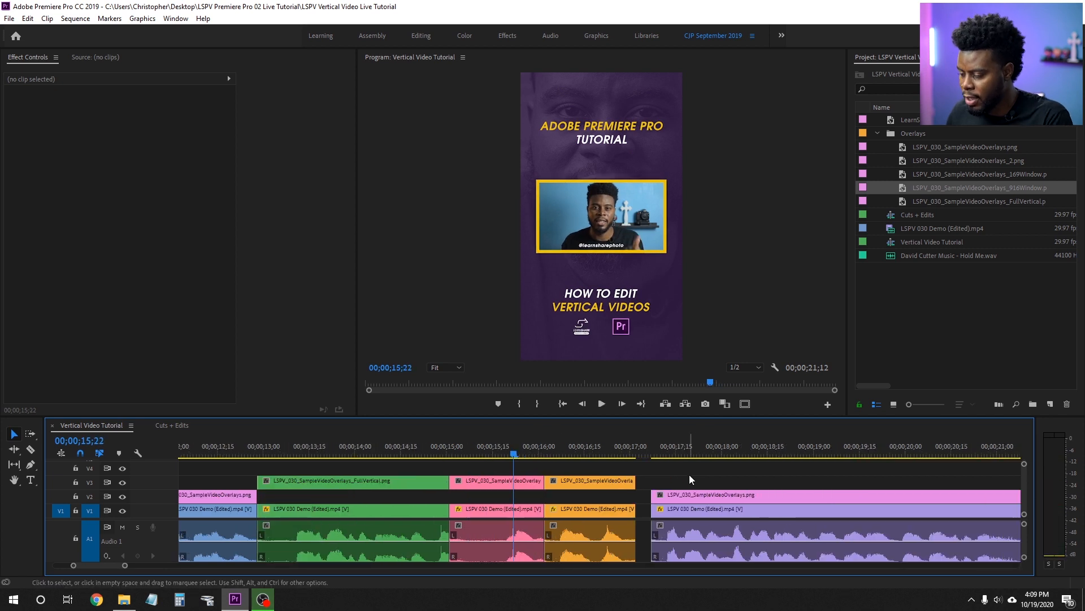
- Inspect the end of the pink clip and play back its transition into the orange clip from 00;00;15;15
{"action": "key", "text": "equal"}
{"action": "scroll", "coordinate": [693, 481], "scroll_direction": "down", "scroll_amount": 1}
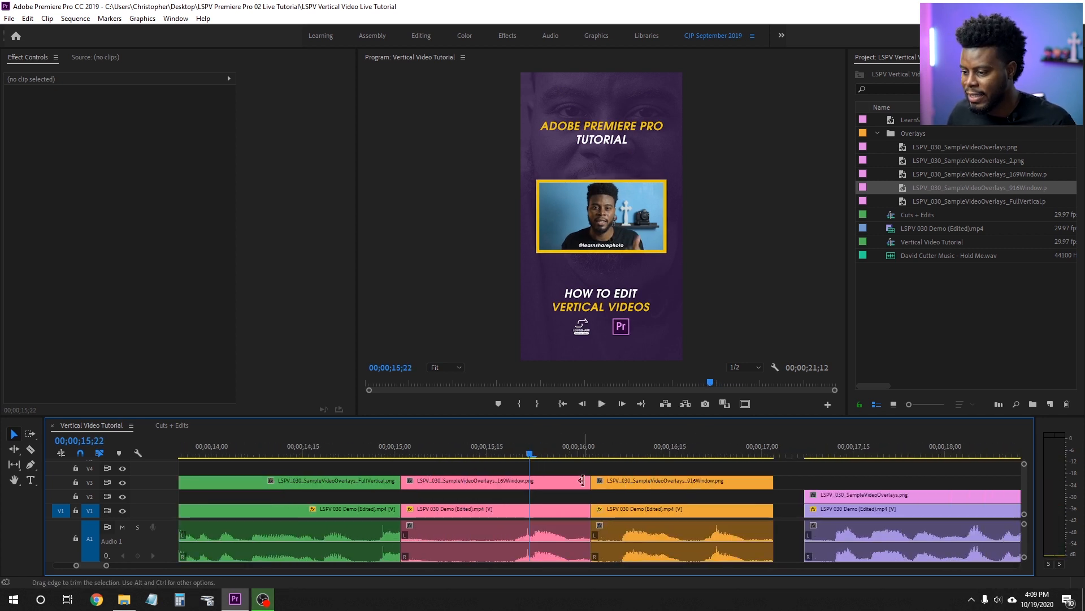
{"action": "left_click", "coordinate": [571, 511]}
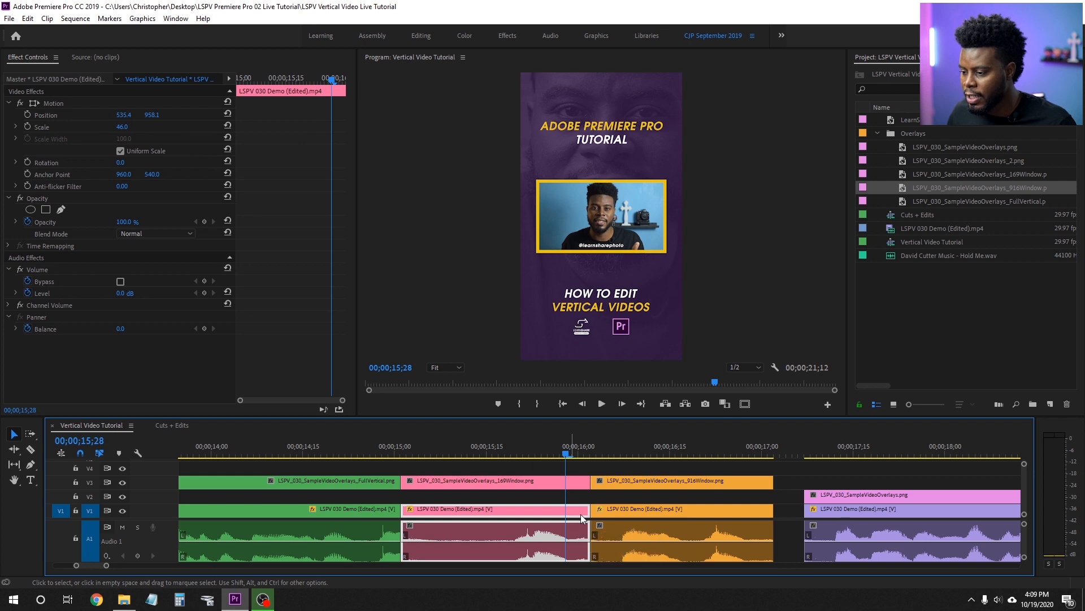
{"action": "left_click", "coordinate": [653, 479]}
{"action": "mouse_move", "coordinate": [550, 453]}
{"action": "left_mouse_down"}
{"action": "mouse_move", "coordinate": [502, 454]}
{"action": "mouse_move", "coordinate": [530, 458]}
{"action": "left_mouse_up"}
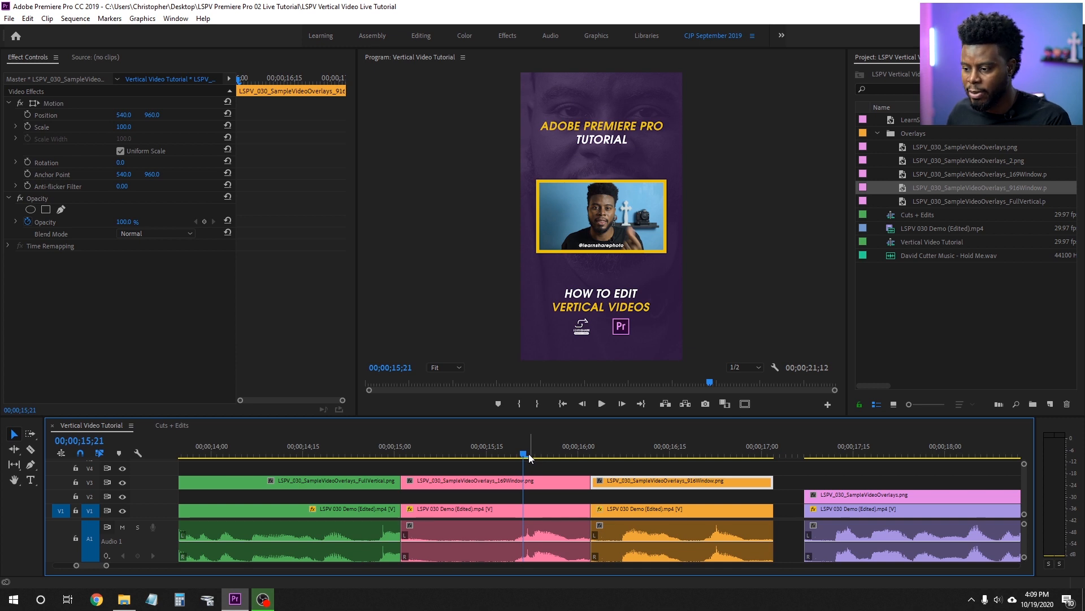
{"action": "left_click", "coordinate": [487, 452]}
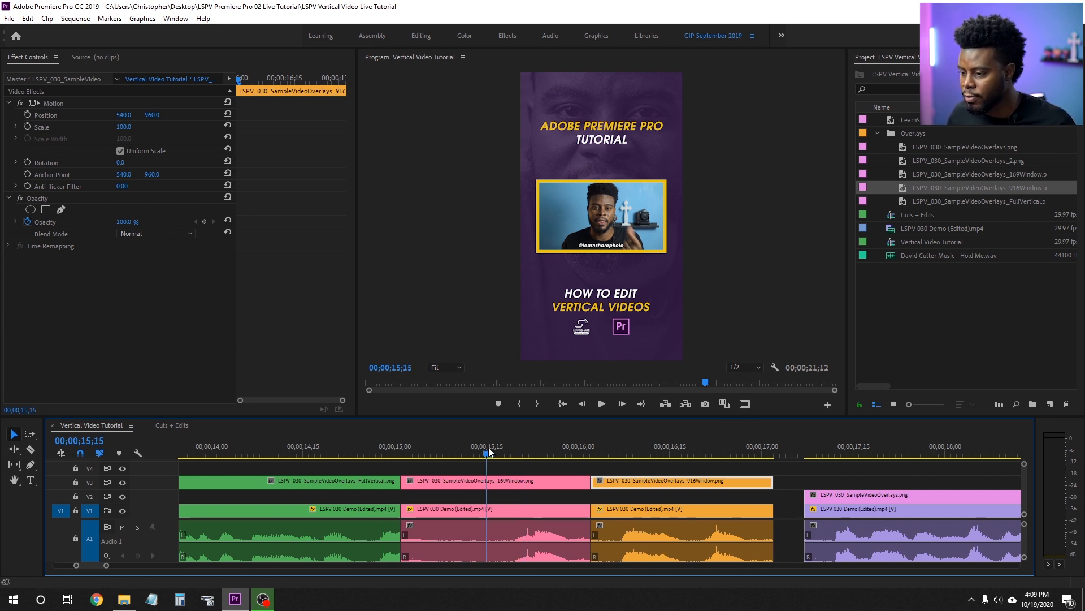
{"action": "left_click", "coordinate": [623, 467]}
{"action": "key", "text": "space"}
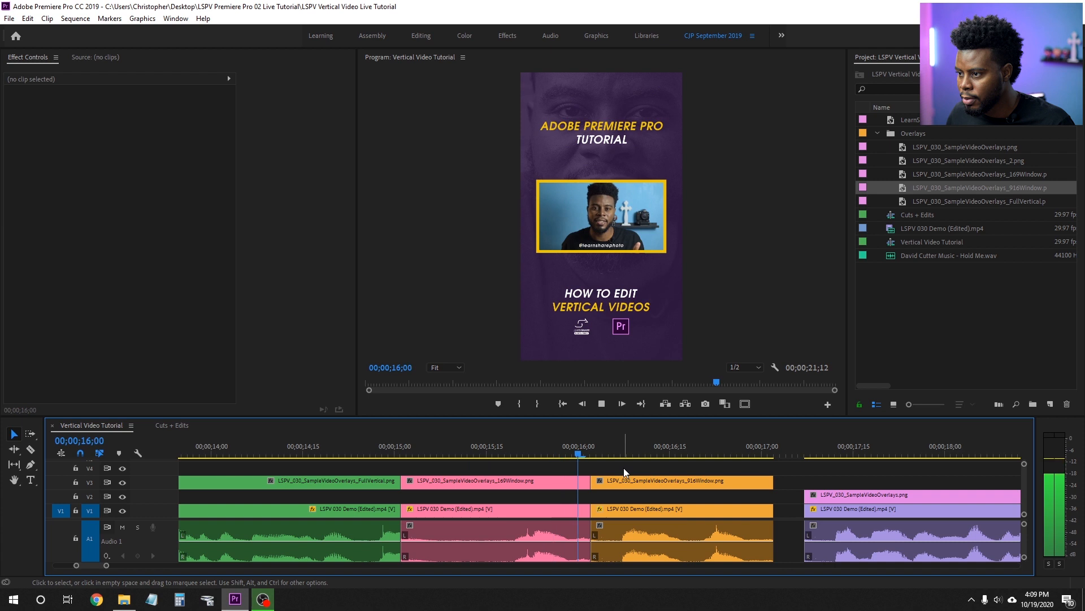
{"action": "key", "text": "space"}
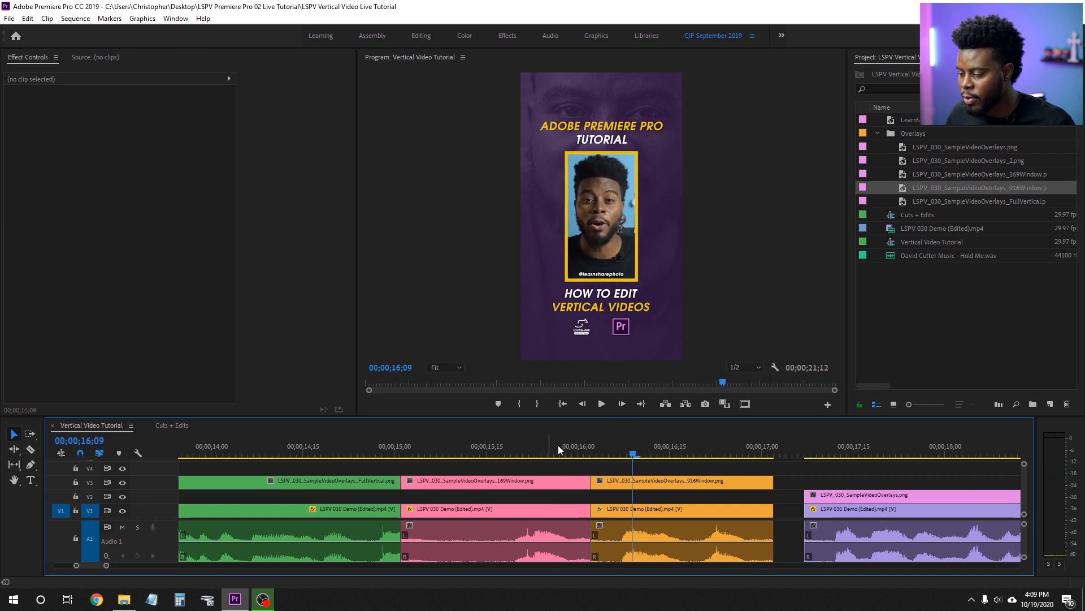
- Split the pink video clip and its audio at 00;00;15;28 and select the short piece before the orange clip
{"action": "left_click", "coordinate": [632, 505]}
{"action": "left_click", "coordinate": [621, 451]}
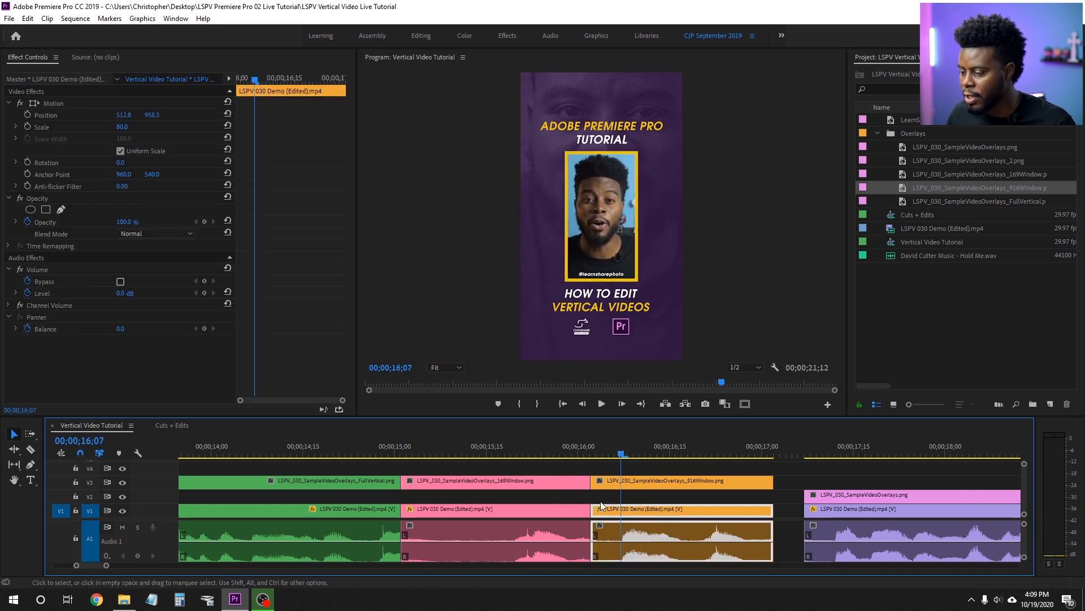
{"action": "left_click_drag", "start_coordinate": [523, 451], "coordinate": [566, 451]}
{"action": "key", "text": "c"}
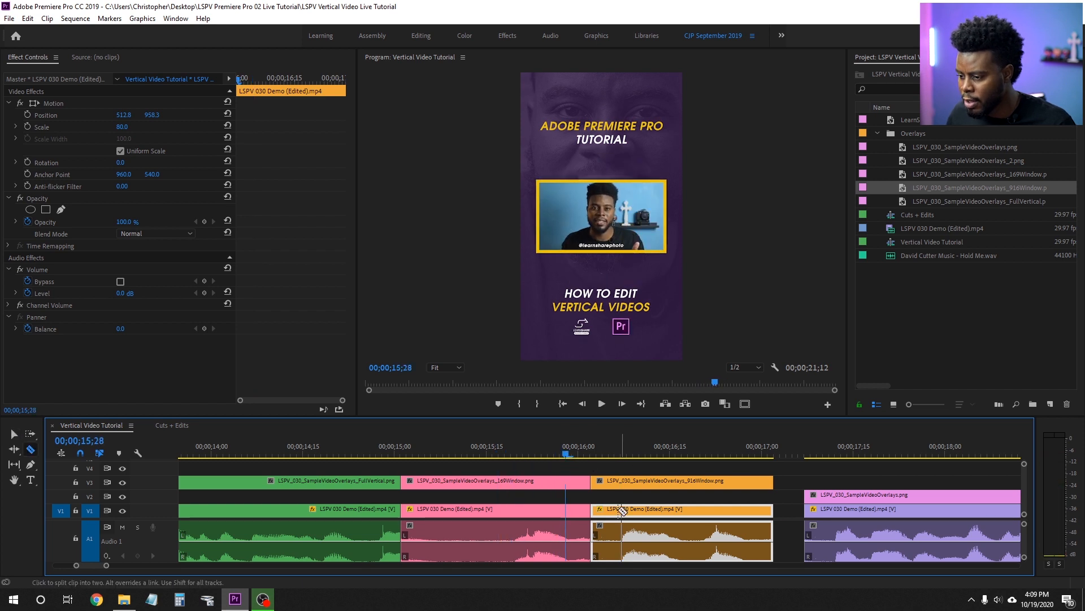
{"action": "left_click", "coordinate": [568, 513]}
{"action": "key", "text": "v"}
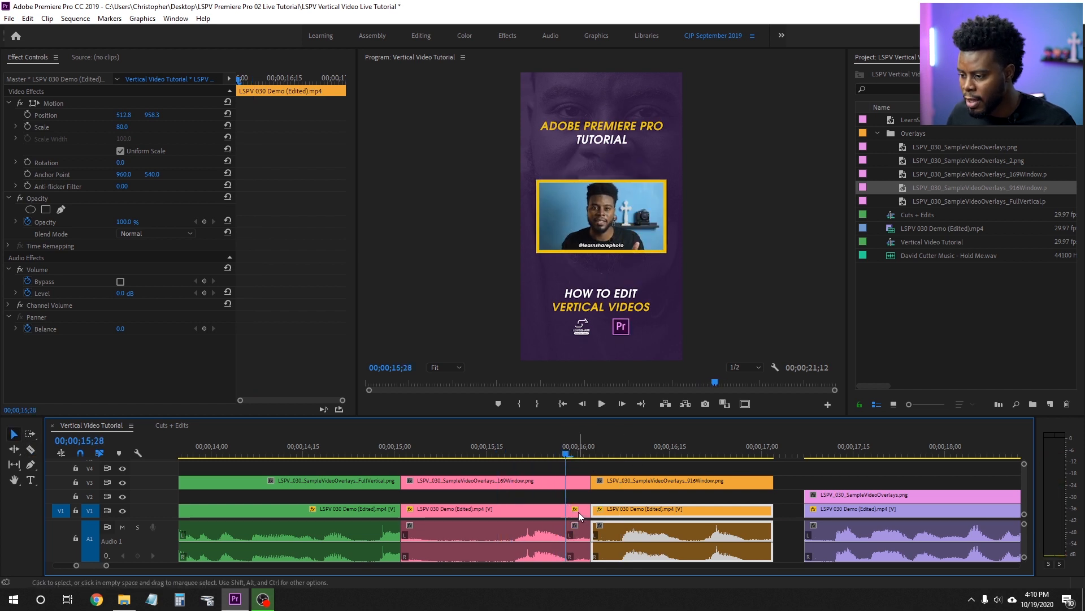
{"action": "left_click", "coordinate": [577, 513]}
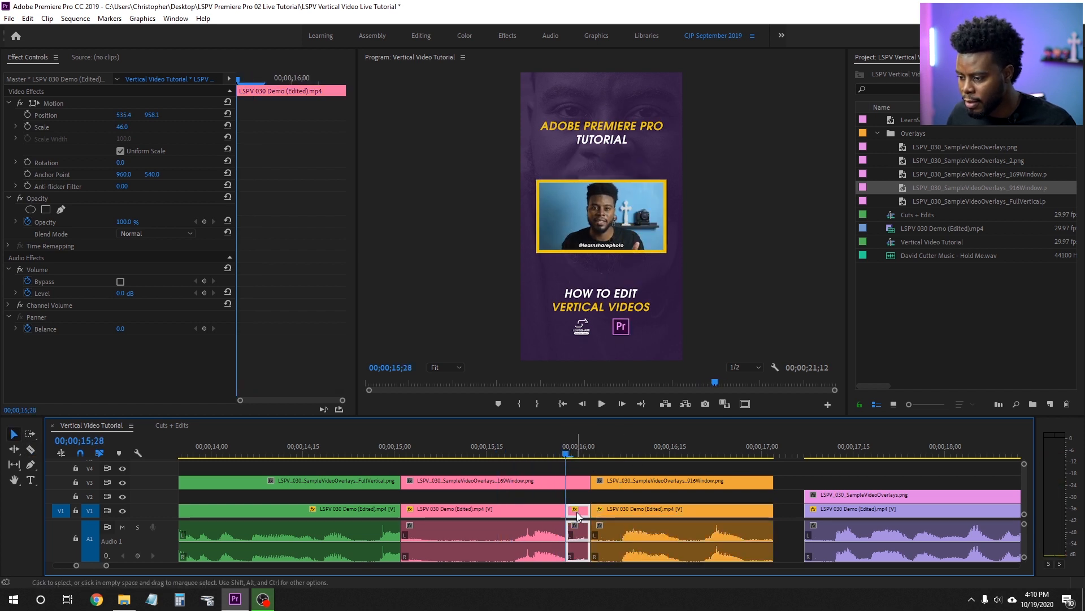
- Copy the Motion settings of the orange video clip
{"action": "left_click", "coordinate": [661, 510]}
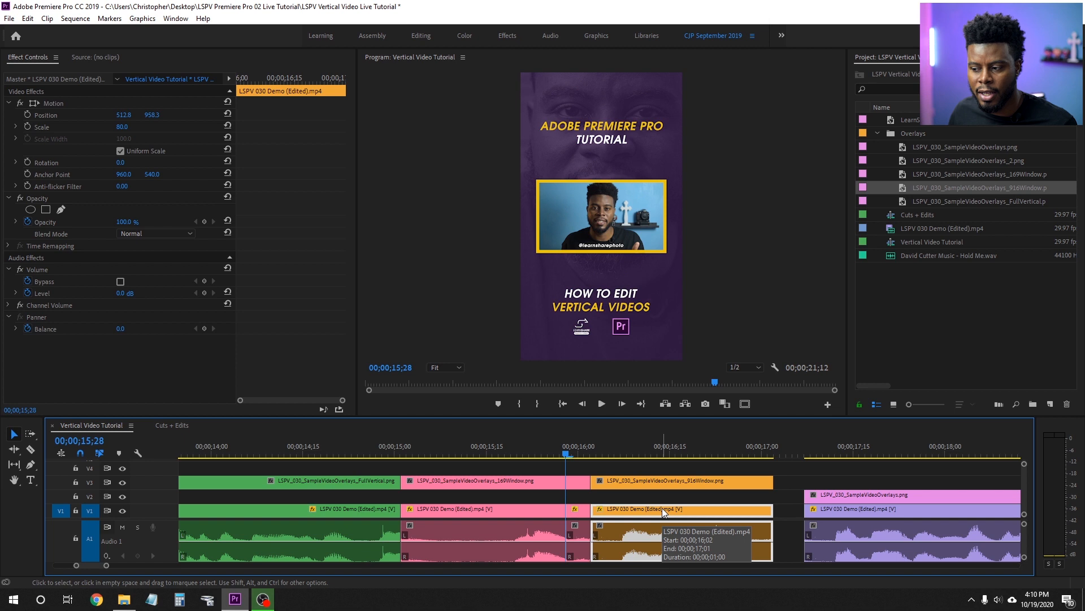
{"action": "left_click_drag", "start_coordinate": [599, 450], "coordinate": [629, 453]}
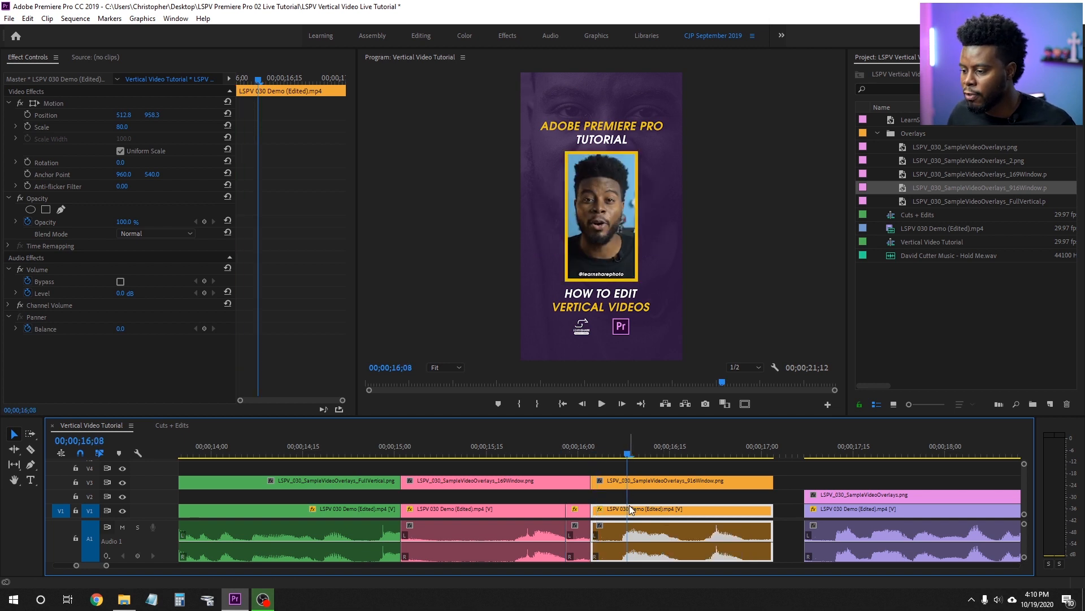
{"action": "left_click", "coordinate": [134, 101]}
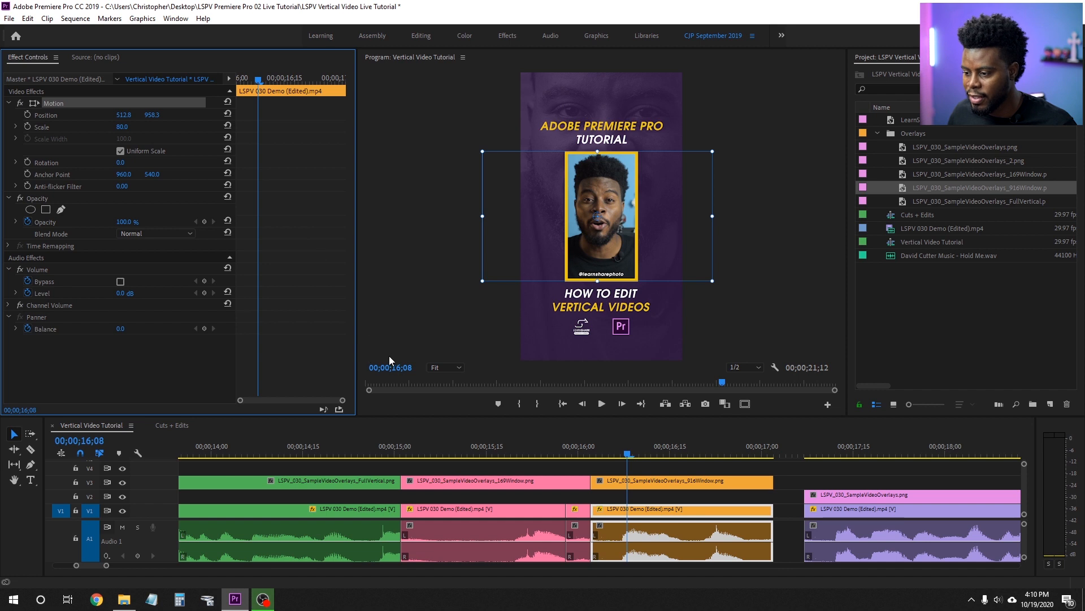
{"action": "right_click", "coordinate": [57, 104]}
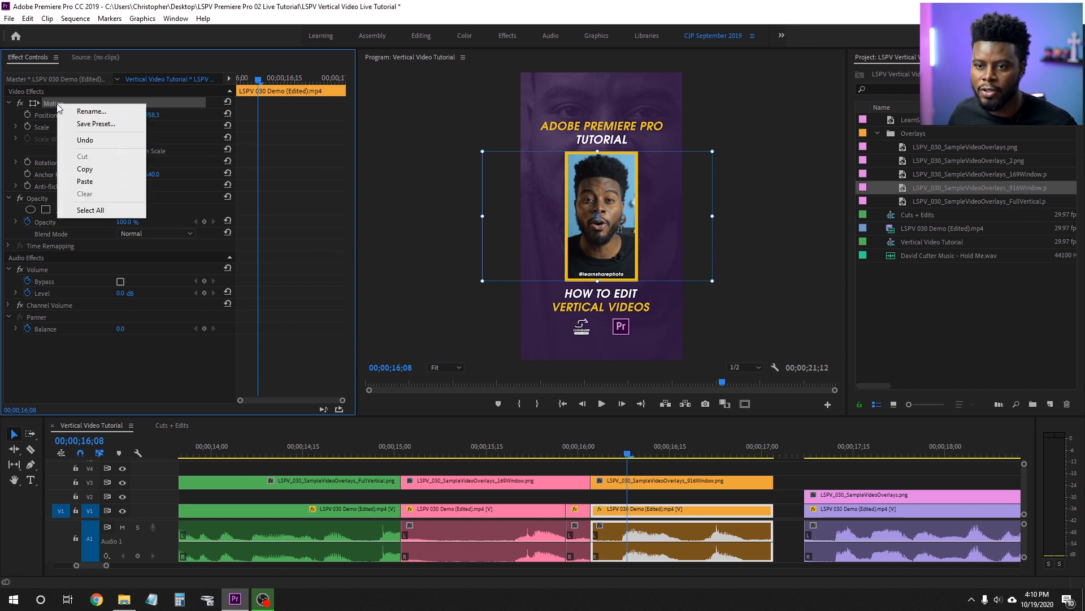
{"action": "left_click", "coordinate": [93, 171]}
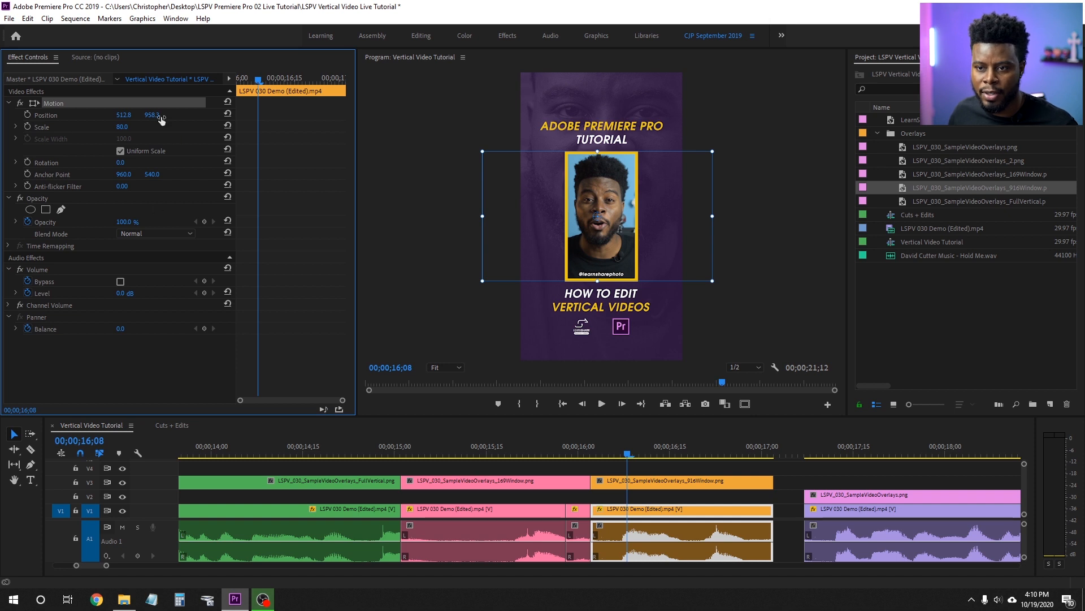
- Paste the copied Motion settings onto the short pink piece before the orange clip
{"action": "left_click", "coordinate": [583, 511]}
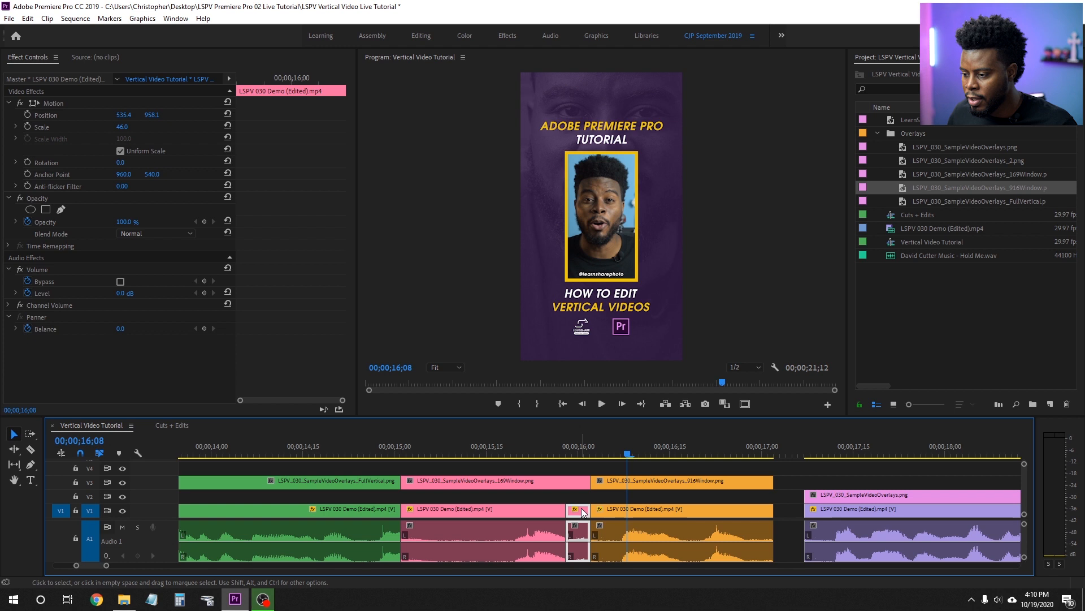
{"action": "left_click", "coordinate": [578, 436]}
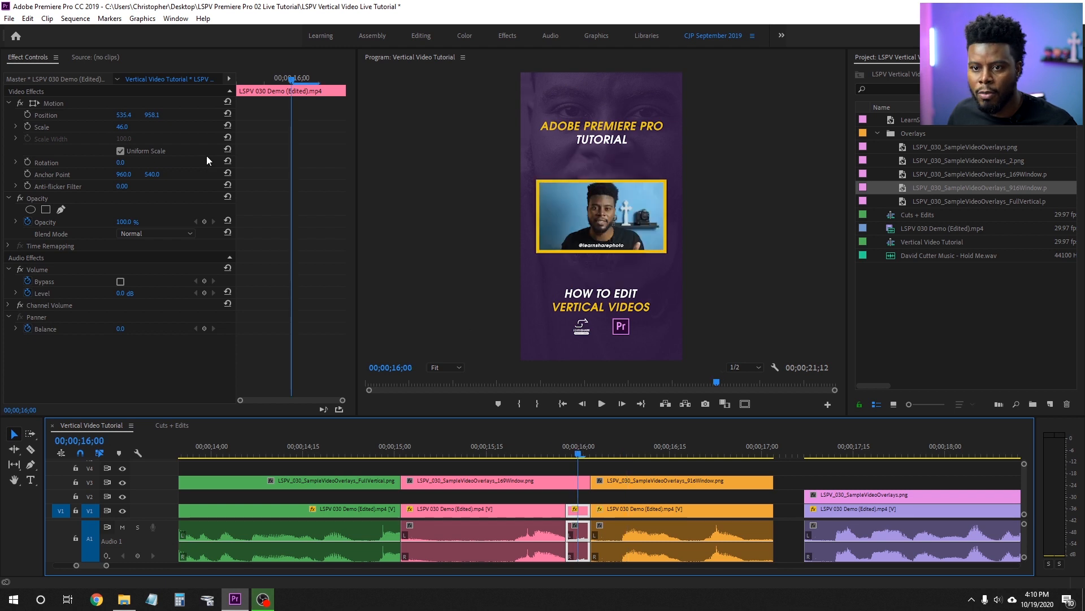
{"action": "right_click", "coordinate": [52, 105]}
{"action": "left_click", "coordinate": [83, 181]}
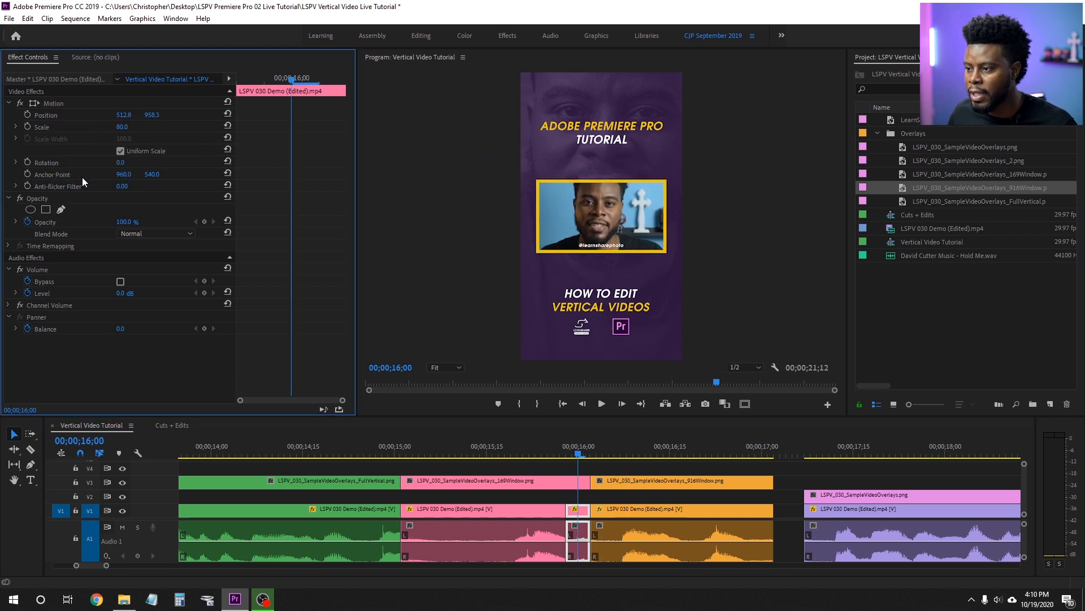
- Trim the pink overlay's end back to the new cut at 00;00;15;28 and extend the orange overlay's start to meet it
{"action": "left_click_drag", "start_coordinate": [556, 447], "coordinate": [554, 447]}
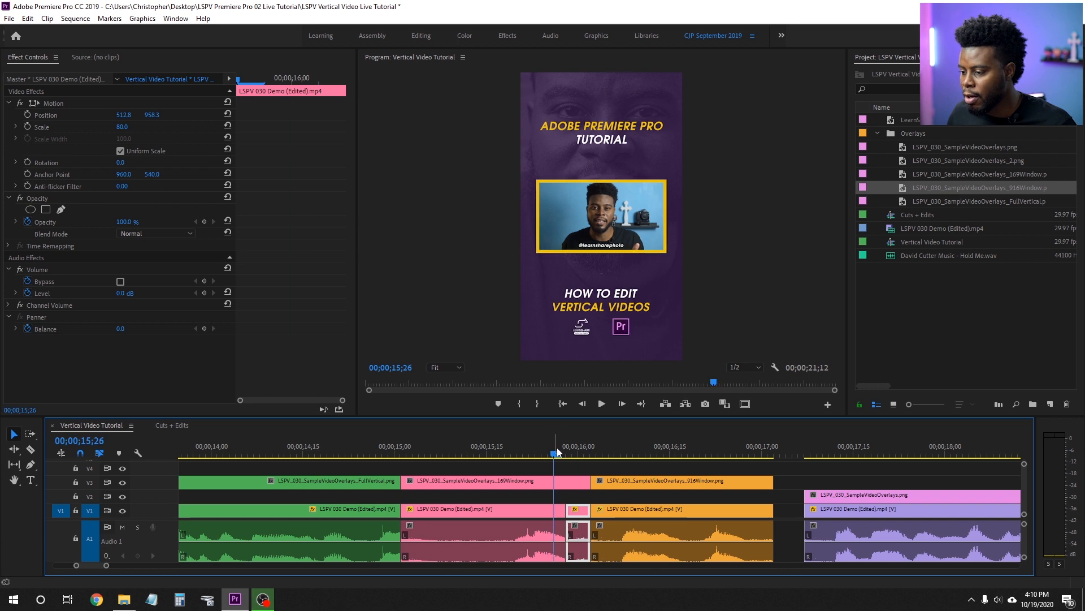
{"action": "left_click_drag", "start_coordinate": [585, 484], "coordinate": [564, 484]}
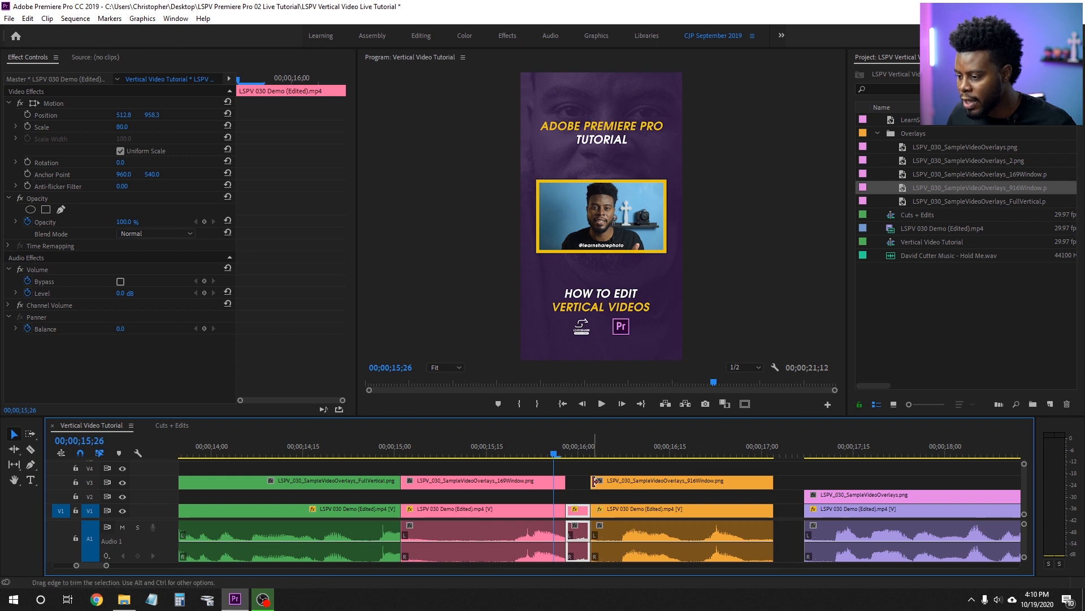
{"action": "left_click_drag", "start_coordinate": [592, 482], "coordinate": [567, 481]}
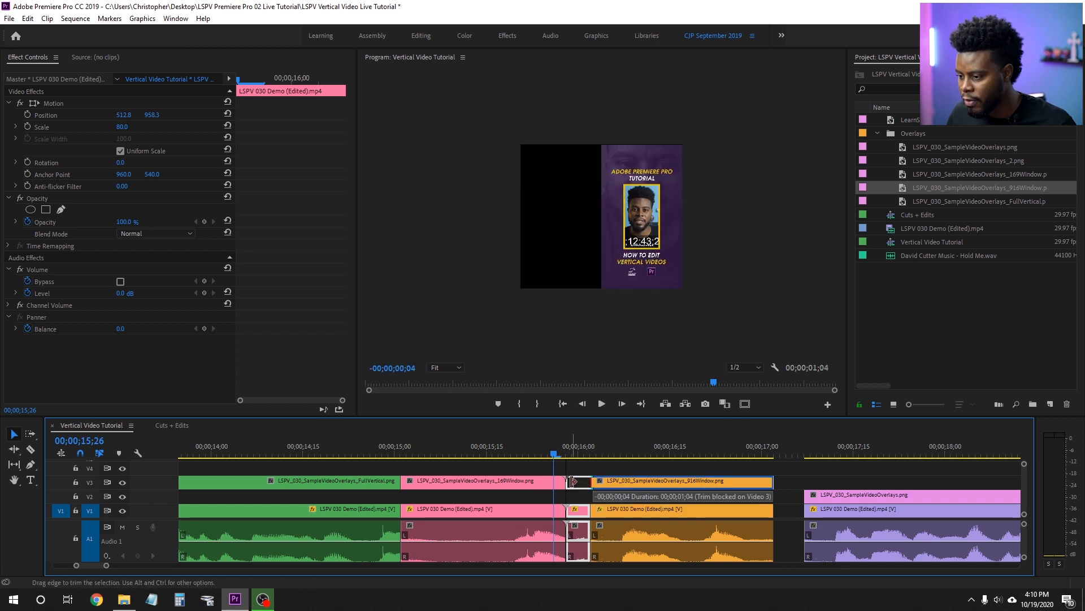
- Save the project and play back the reworked transition from 00;00;15;11 to near the orange clip's end
{"action": "left_click_drag", "start_coordinate": [537, 444], "coordinate": [462, 446]}
{"action": "key", "text": "minus"}
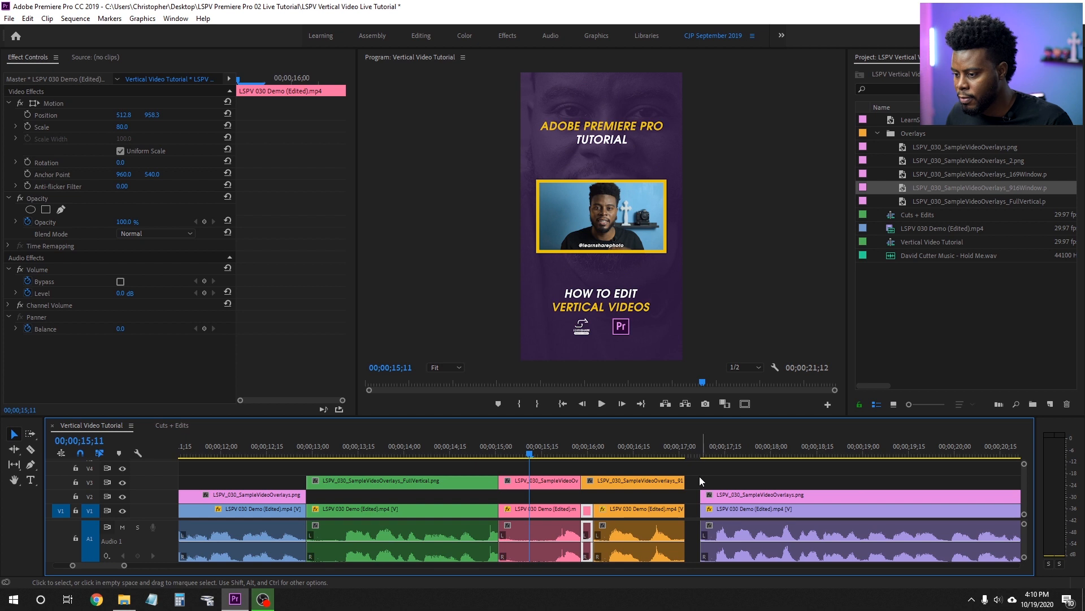
{"action": "key", "text": "equal"}
{"action": "key", "text": "equal"}
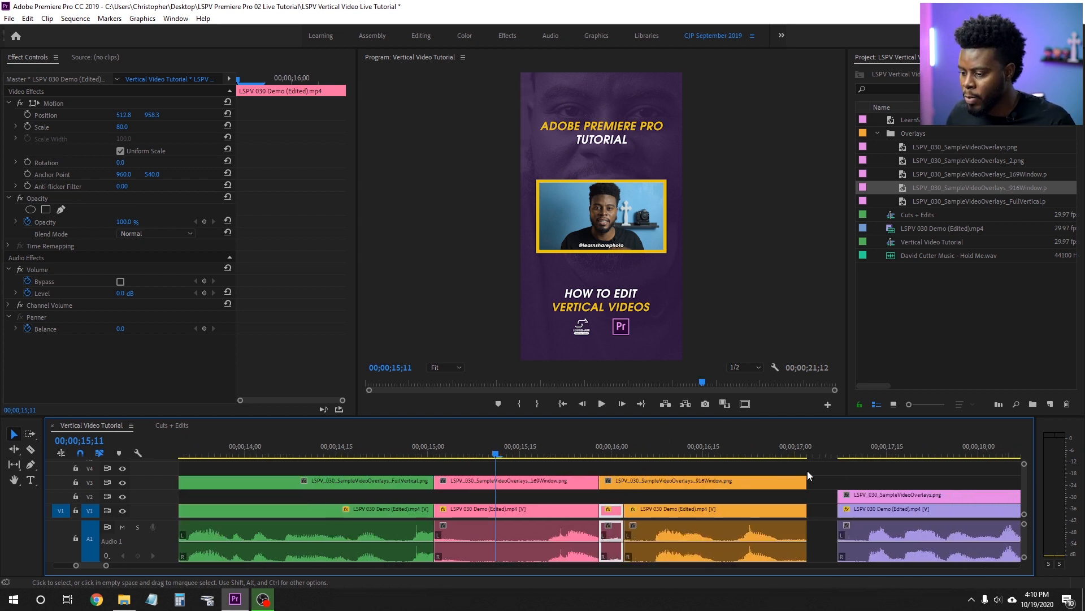
{"action": "key", "text": "ctrl+s"}
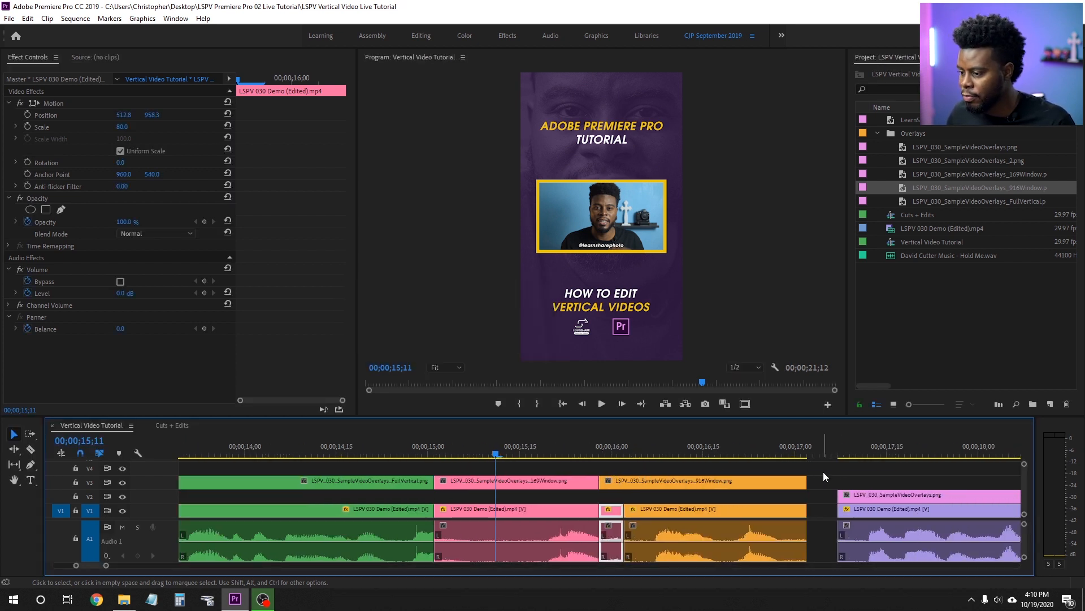
{"action": "key", "text": "space"}
{"action": "key", "text": "space"}
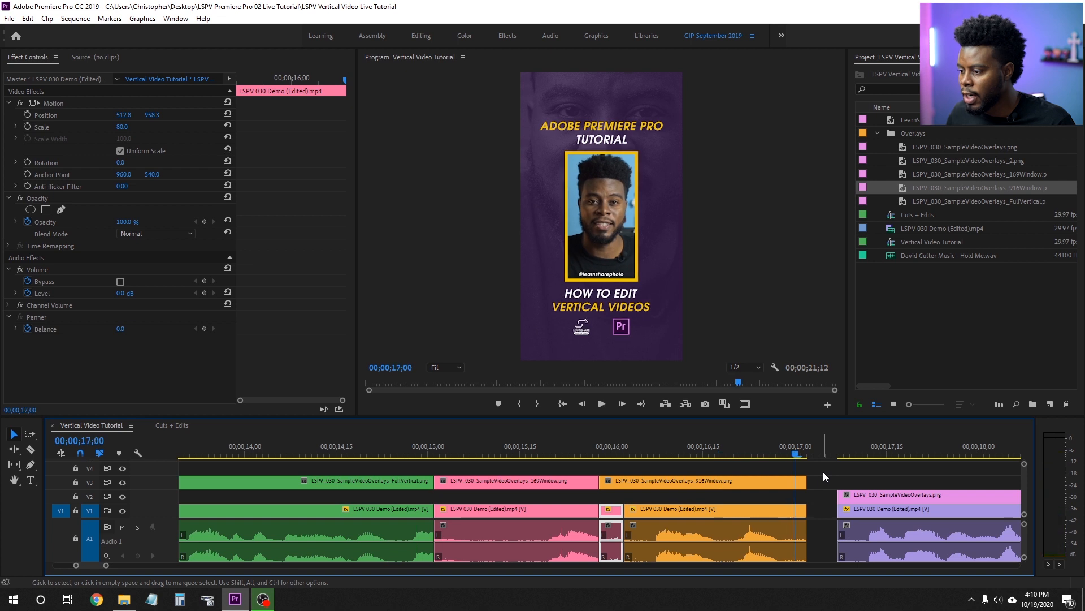
- Save the project again and play back the sequence from the blue clip to near the end of the orange clip
{"action": "key", "text": "minus"}
{"action": "key", "text": "minus"}
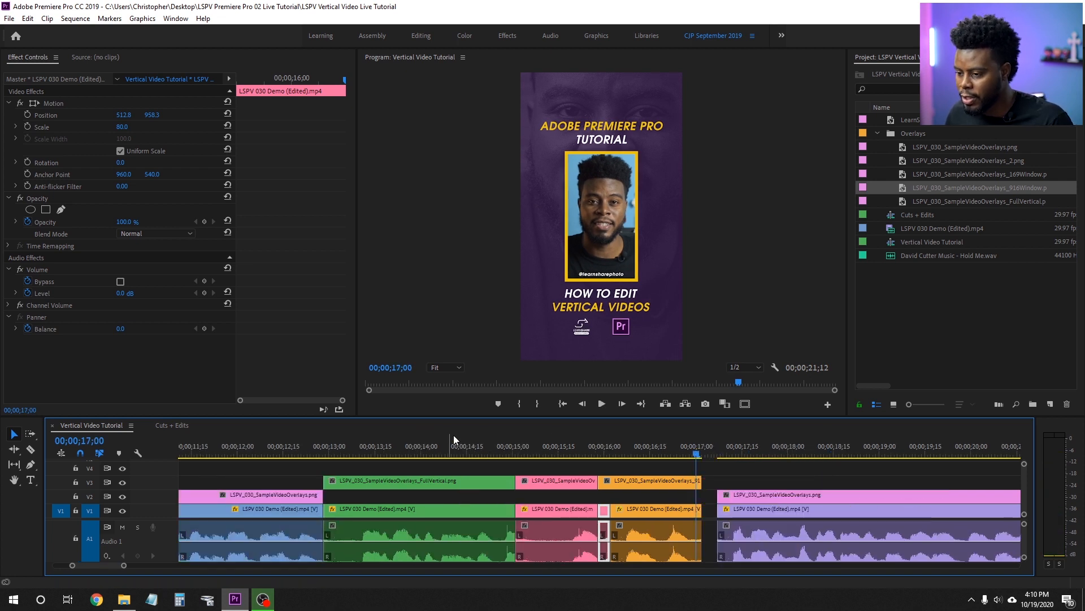
{"action": "key", "text": "minus"}
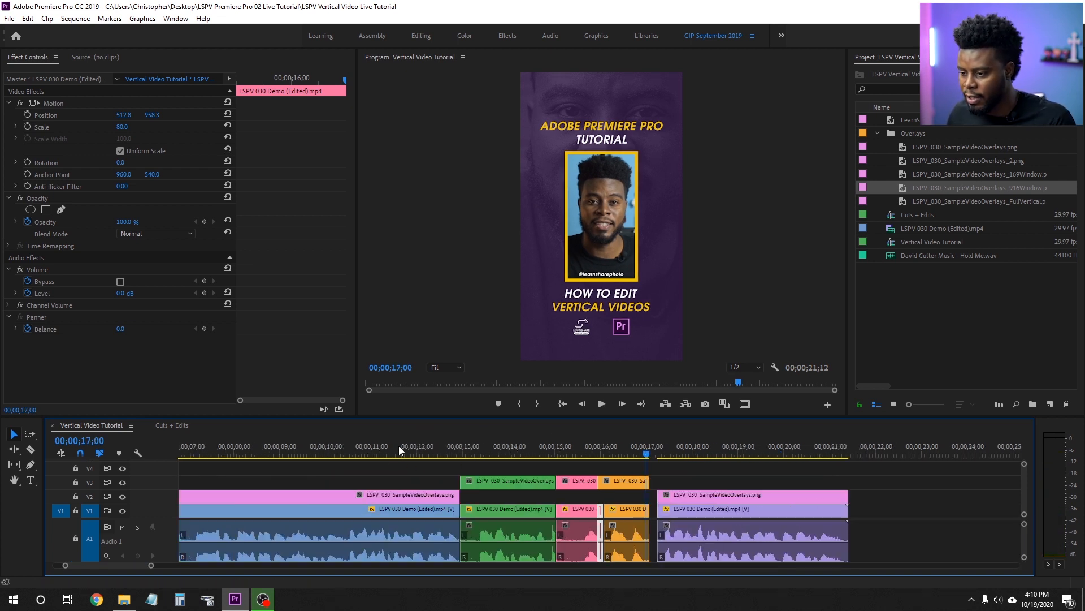
{"action": "left_click", "coordinate": [376, 453]}
{"action": "key", "text": "ctrl+s"}
{"action": "key", "text": "space"}
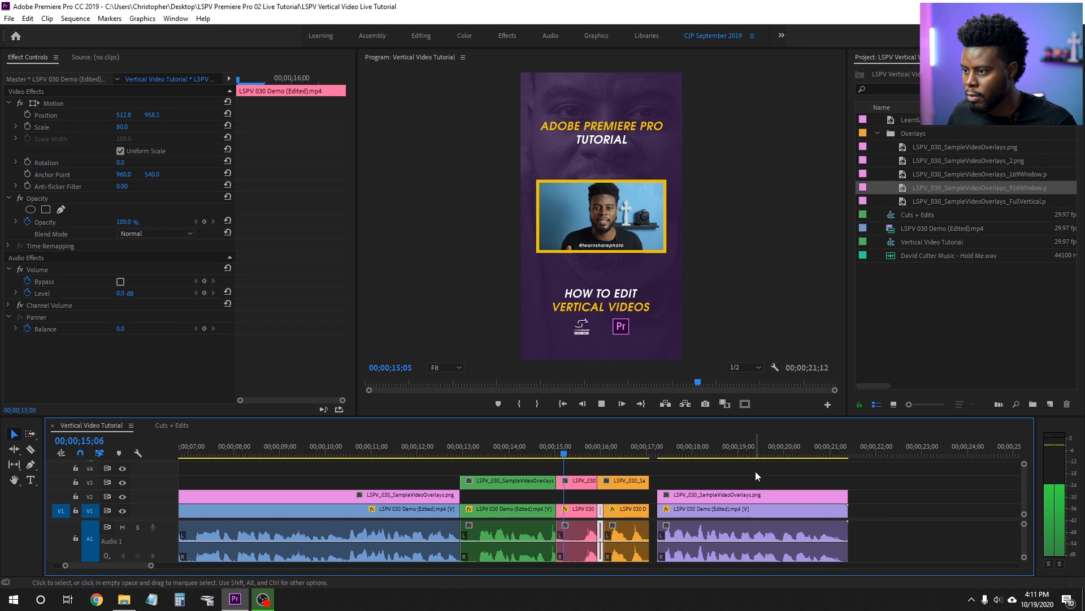
{"action": "key", "text": "space"}
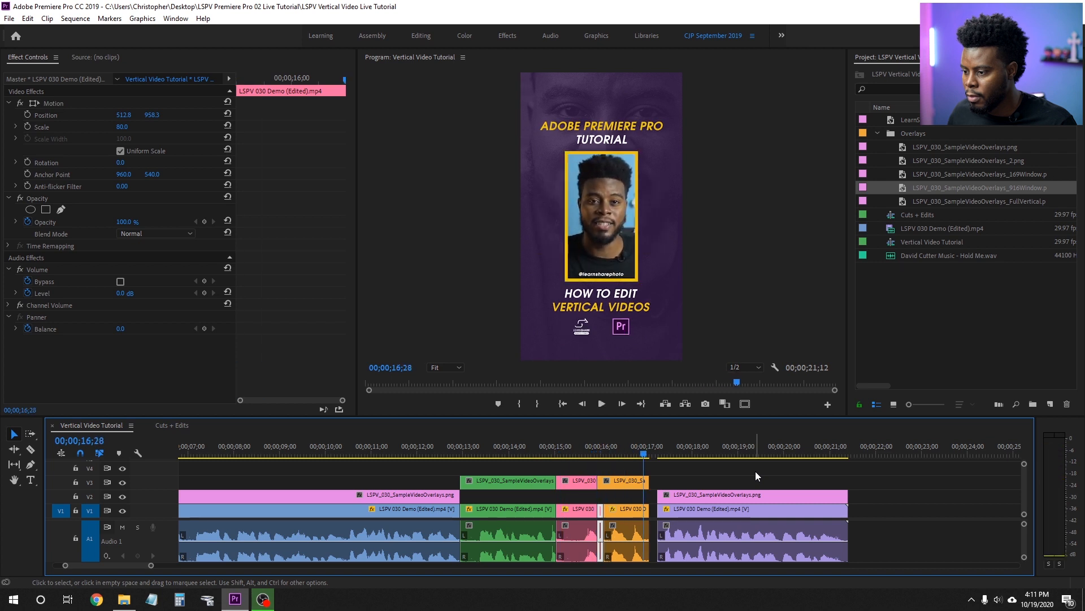
- Examine the gap between the orange and purple clips and check frames in the blue, orange and gap sections
{"action": "key", "text": "="}
{"action": "key", "text": "="}
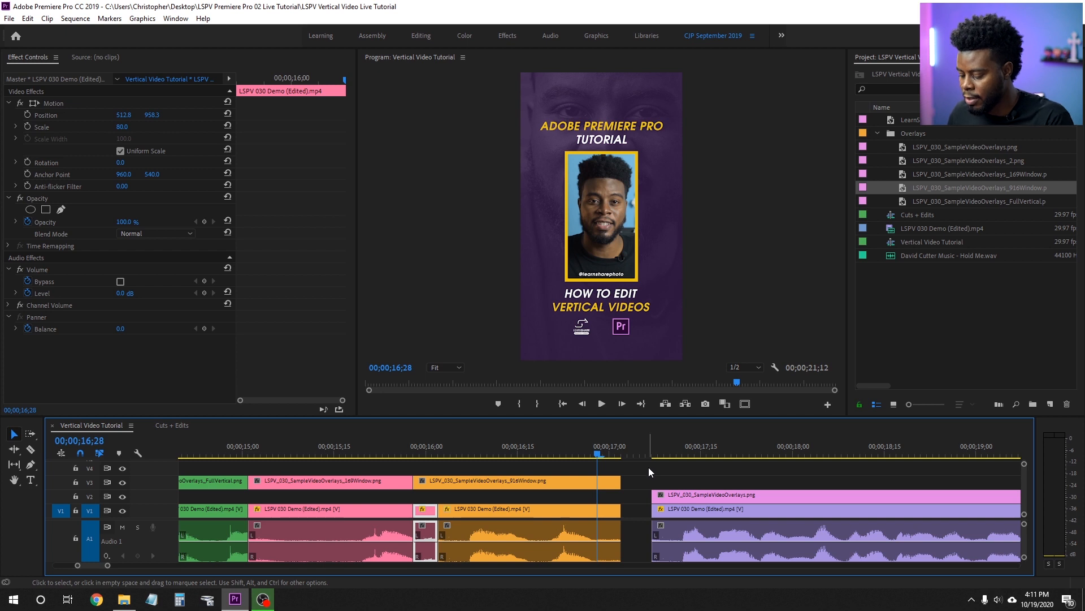
{"action": "key", "text": "-"}
{"action": "key", "text": "-"}
{"action": "key", "text": "="}
{"action": "key", "text": "="}
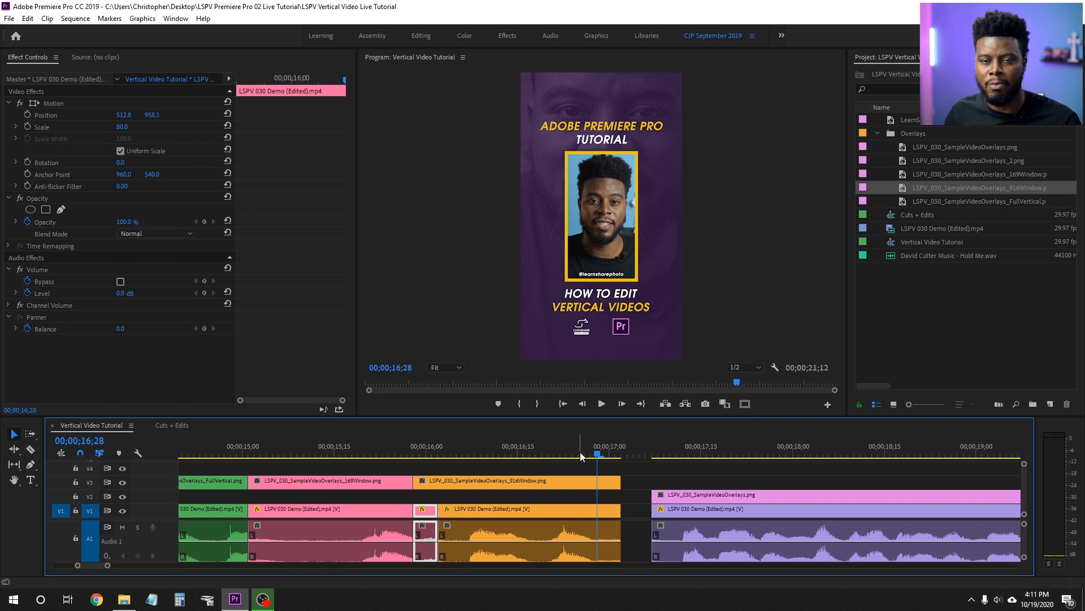
{"action": "key", "text": "minus"}
{"action": "key", "text": "minus"}
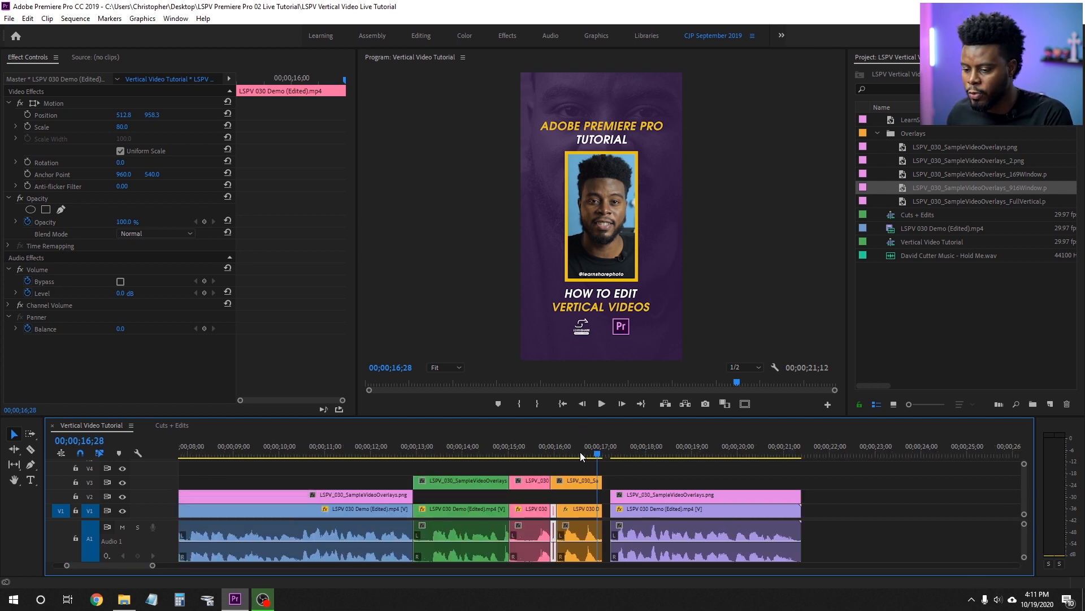
{"action": "left_click", "coordinate": [355, 450]}
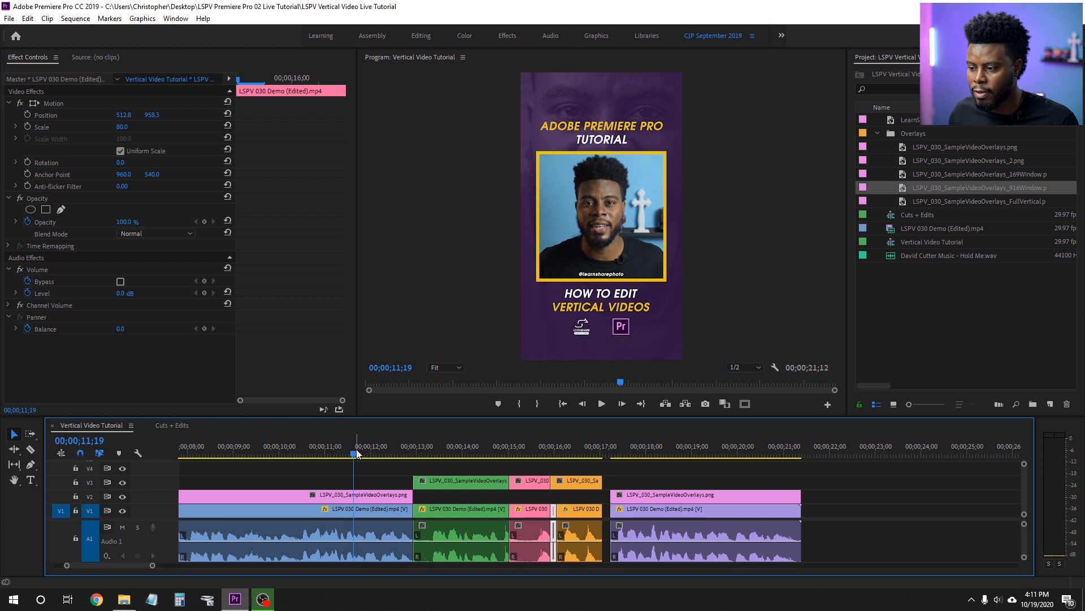
{"action": "left_click", "coordinate": [593, 451]}
{"action": "key", "text": "equal"}
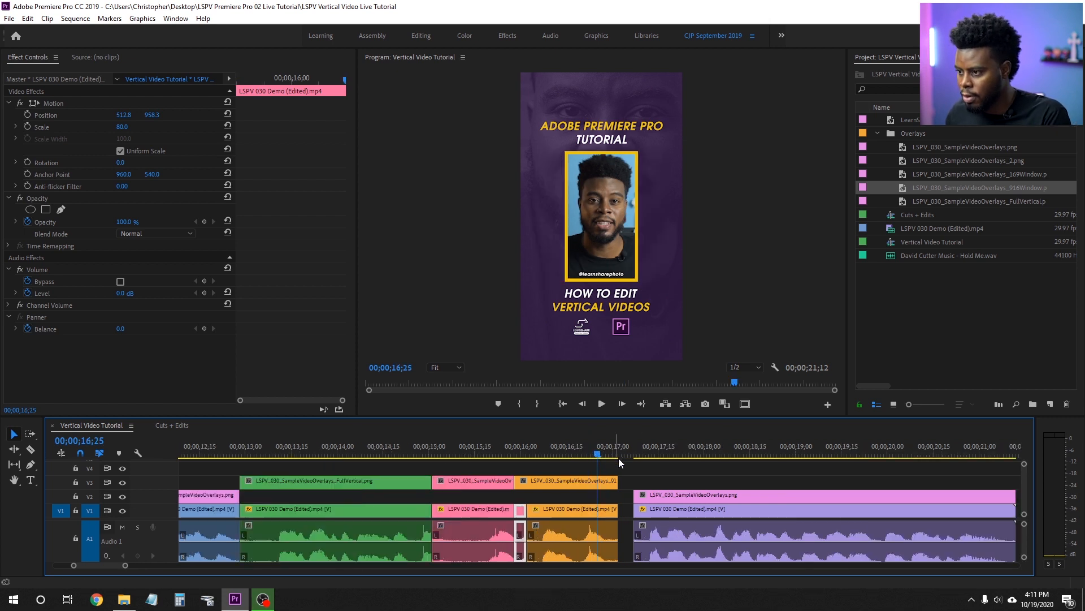
{"action": "key", "text": "equal"}
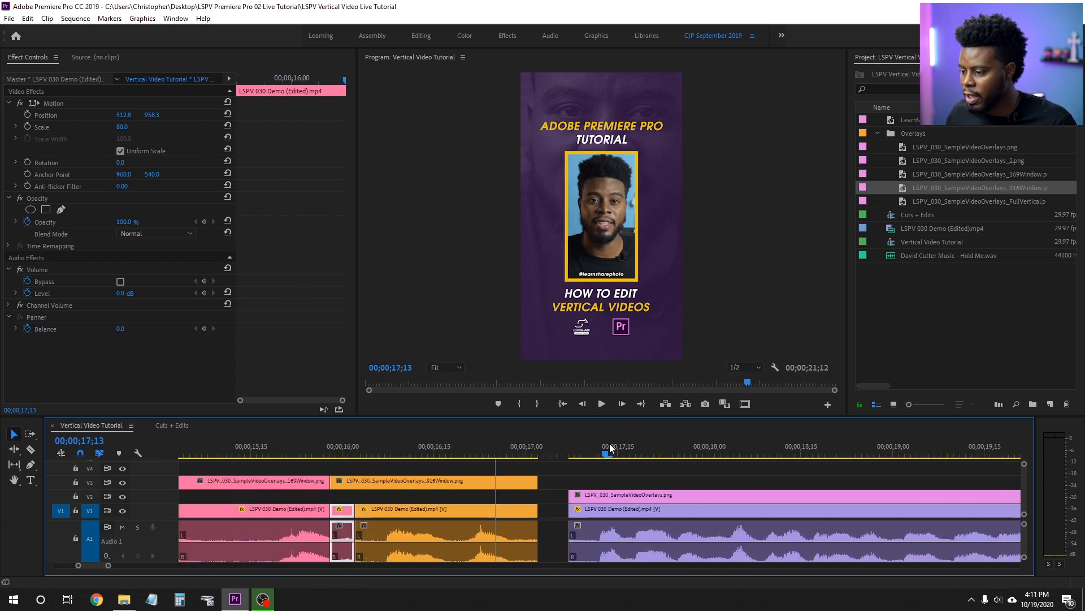
- Select the purple clip with its overlay and move both earlier to meet the end of the orange clip
{"action": "left_click", "coordinate": [610, 447]}
{"action": "left_click_drag", "start_coordinate": [674, 476], "coordinate": [678, 507]}
{"action": "left_click", "coordinate": [464, 448]}
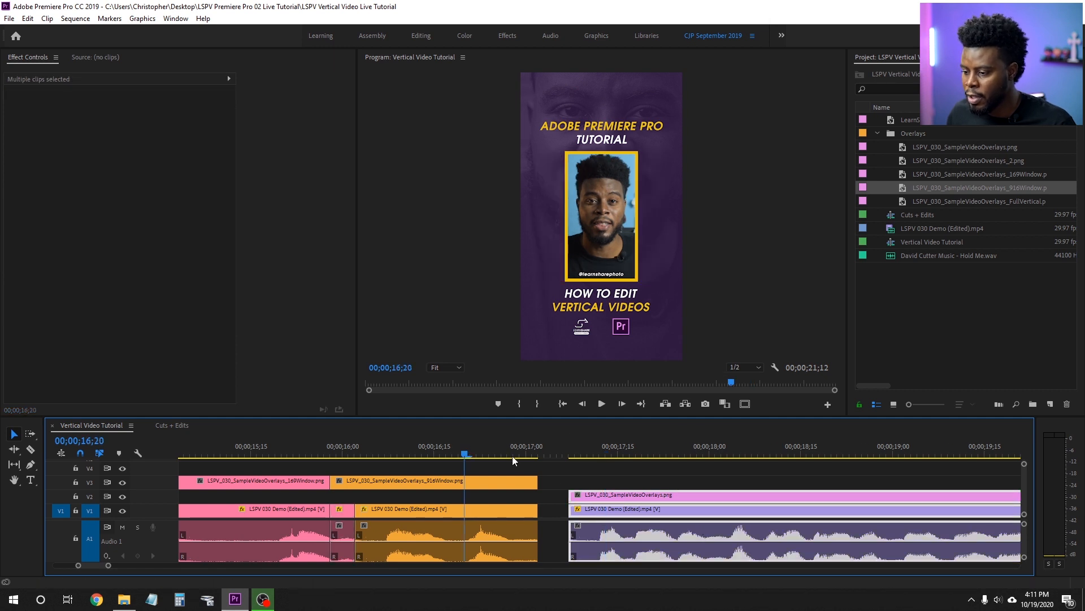
{"action": "left_click_drag", "start_coordinate": [652, 502], "coordinate": [608, 504]}
{"action": "left_click", "coordinate": [677, 476]}
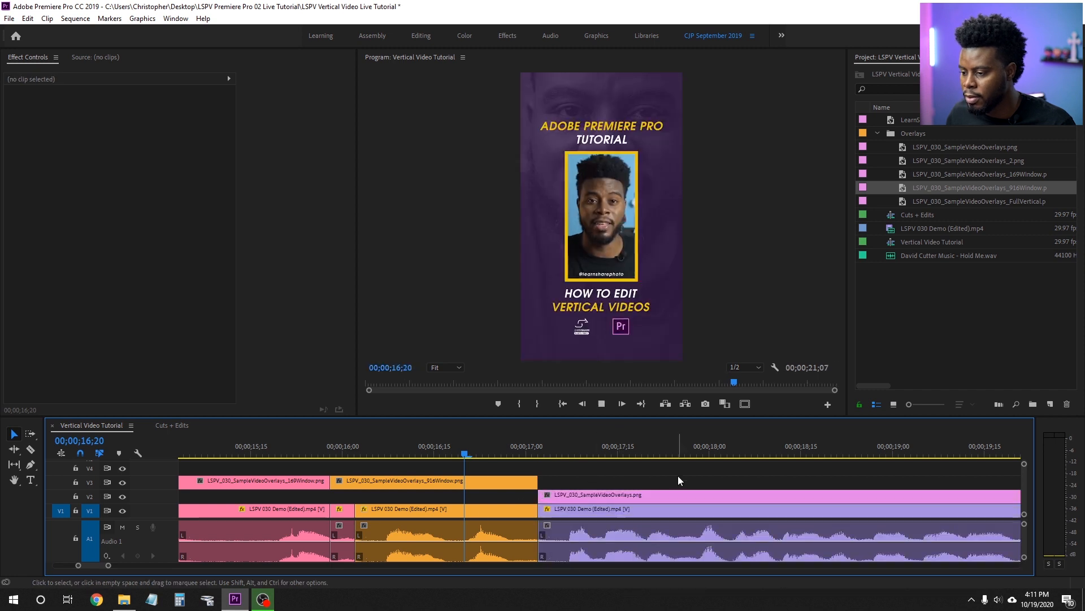
- Play back the transition from the orange clip into the purple clip, restarting from 00;00;16;15
{"action": "key", "text": "space"}
{"action": "left_click", "coordinate": [500, 442]}
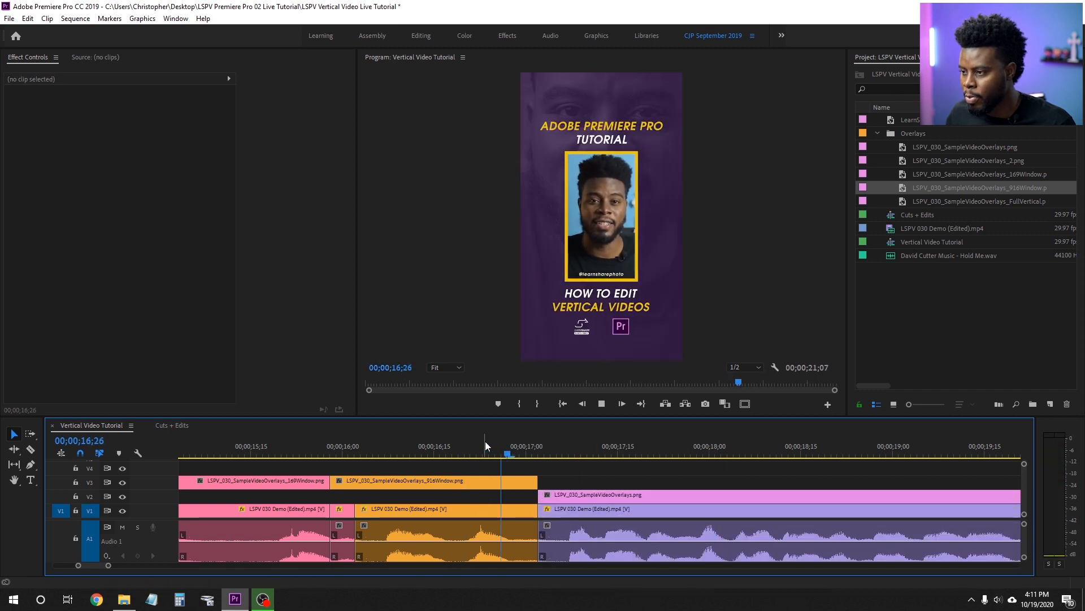
{"action": "left_click", "coordinate": [469, 440]}
{"action": "left_click", "coordinate": [435, 442]}
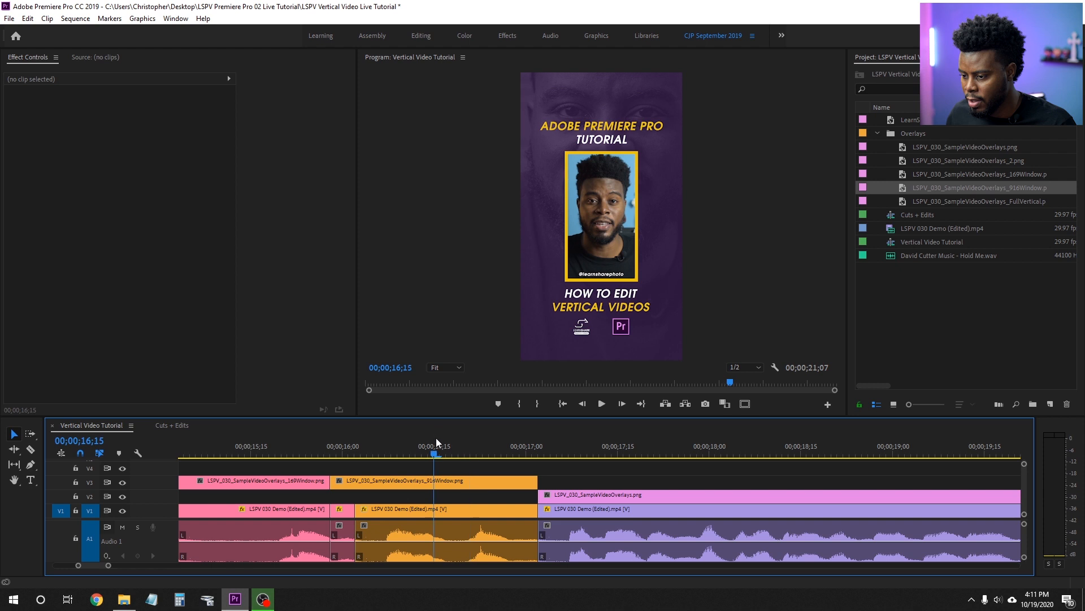
{"action": "key", "text": "space"}
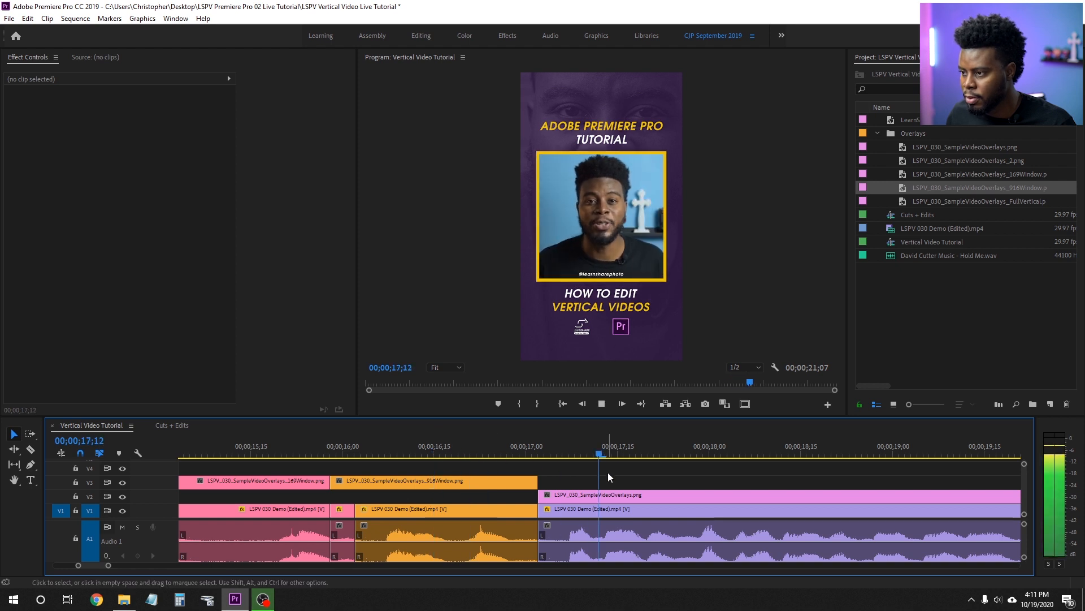
- Trim the quiet start off the purple clip and its overlay, then shift both over the orange clip's end with the orange overlay shortened to match
{"action": "mouse_move", "coordinate": [483, 454]}
{"action": "left_mouse_down"}
{"action": "mouse_move", "coordinate": [515, 458]}
{"action": "mouse_move", "coordinate": [475, 458]}
{"action": "mouse_move", "coordinate": [492, 464]}
{"action": "left_mouse_up"}
{"action": "left_click_drag", "start_coordinate": [593, 477], "coordinate": [594, 500]}
{"action": "key", "text": "ctrl+z"}
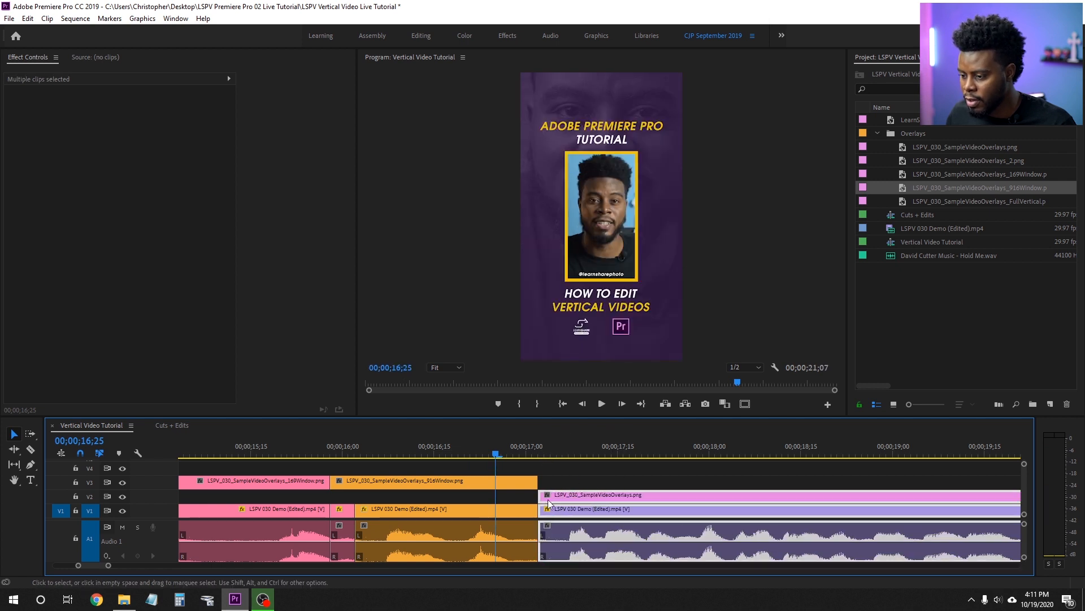
{"action": "left_click_drag", "start_coordinate": [544, 497], "coordinate": [550, 497]}
{"action": "left_click_drag", "start_coordinate": [564, 497], "coordinate": [540, 522]}
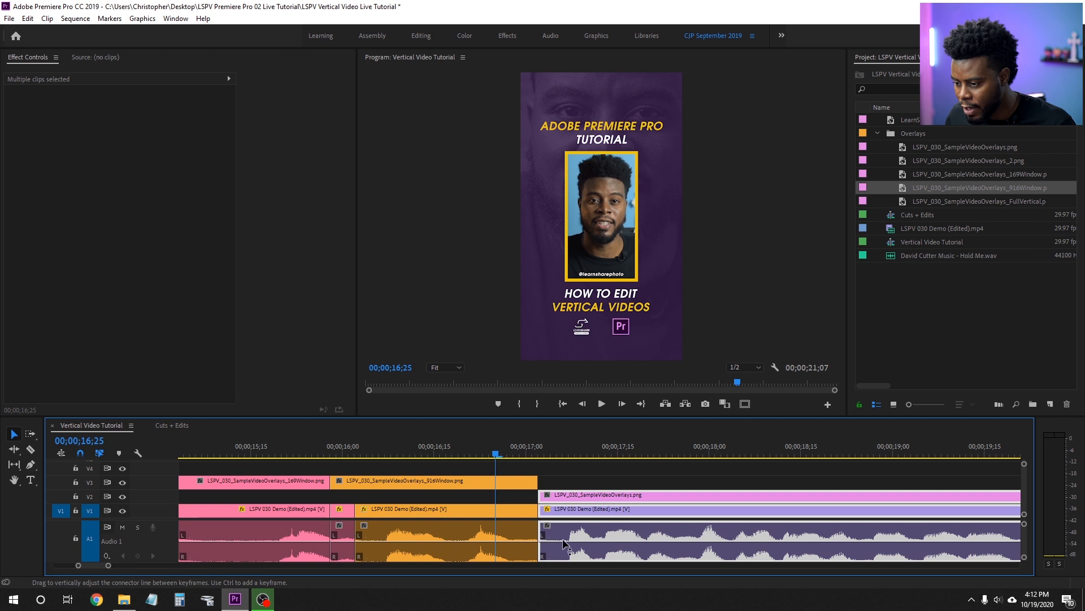
{"action": "mouse_move", "coordinate": [545, 508]}
{"action": "left_mouse_down"}
{"action": "mouse_move", "coordinate": [587, 502]}
{"action": "mouse_move", "coordinate": [559, 502]}
{"action": "left_mouse_up"}
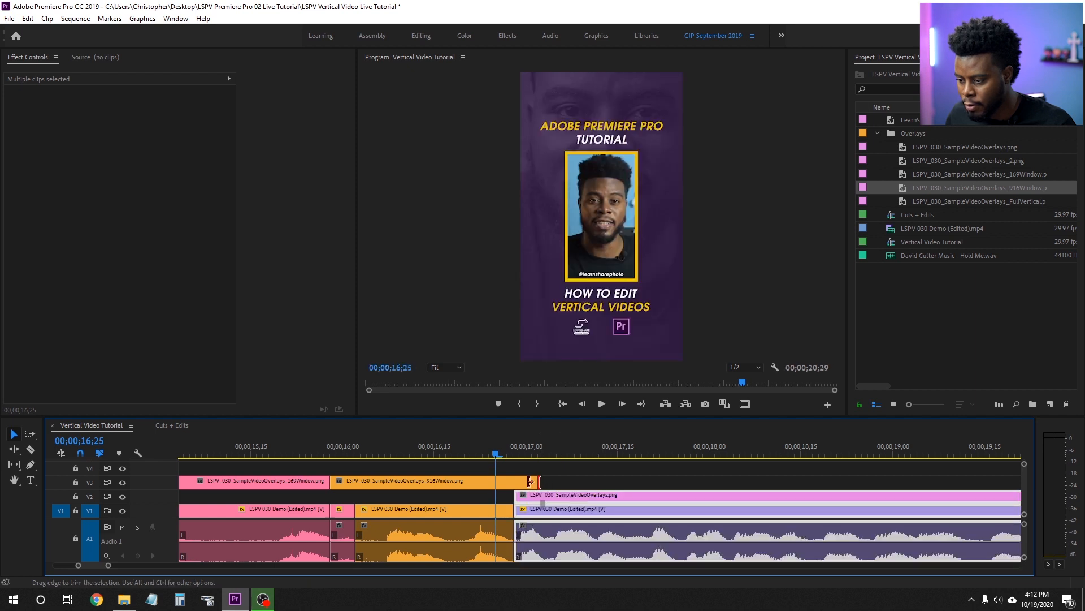
- Play back the overlapped orange-to-purple transition from 00;00;16;14
{"action": "left_click", "coordinate": [427, 447]}
{"action": "left_click", "coordinate": [595, 475]}
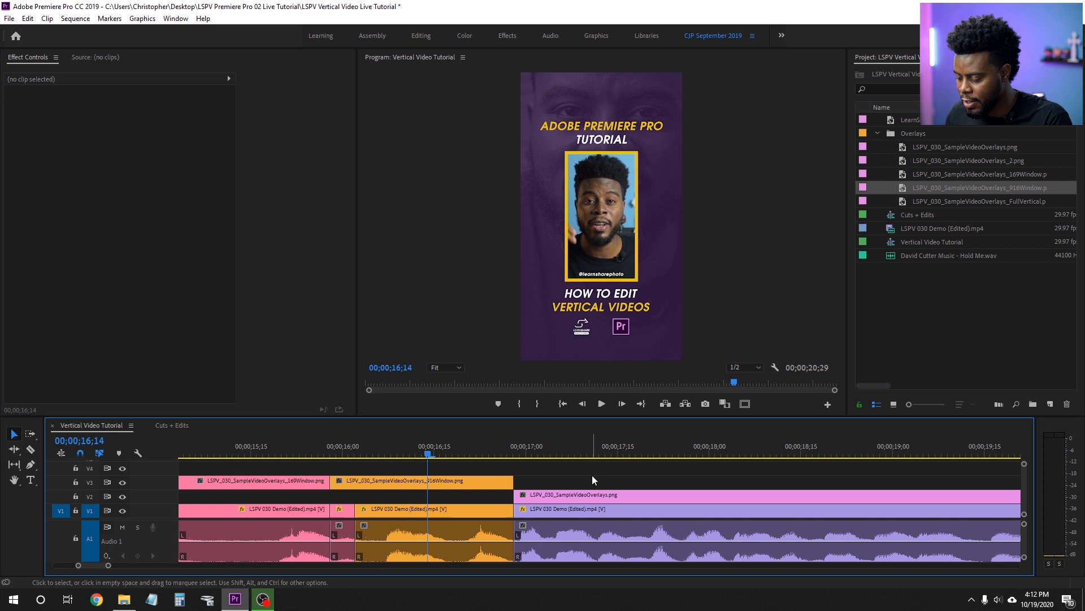
{"action": "key", "text": "minus"}
{"action": "key", "text": "space"}
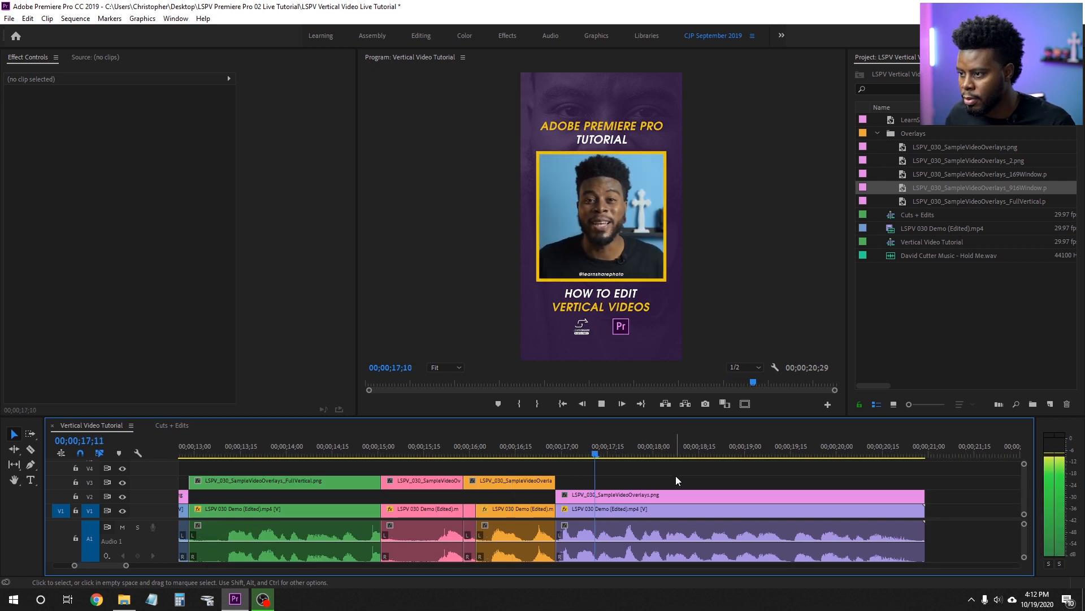
{"action": "key", "text": "space"}
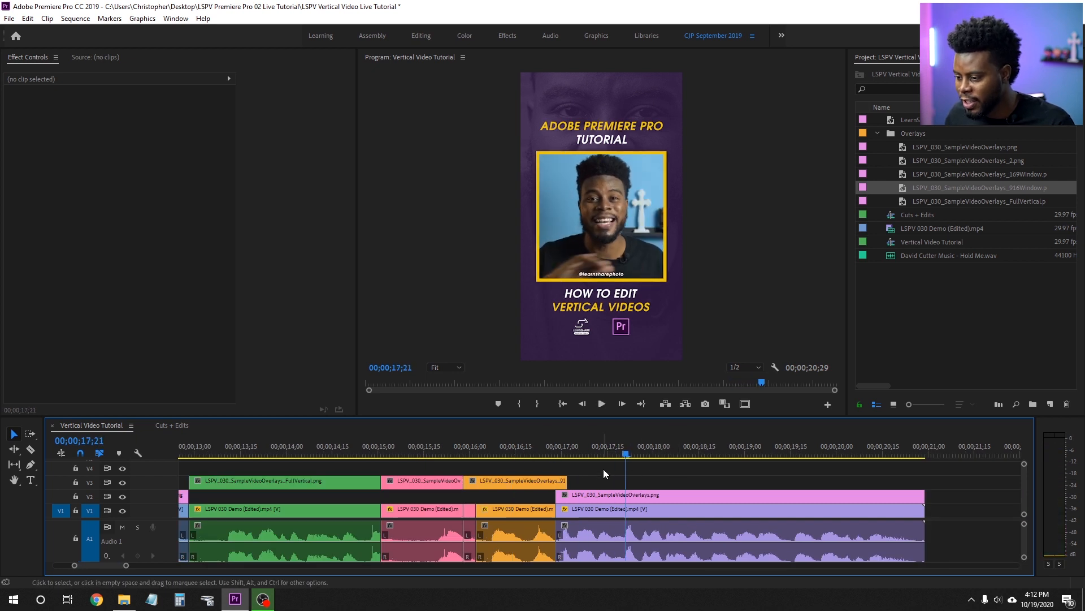
- Undo the orange overlay trim and the purple clips' shift over the orange clip, and replay the cut
{"action": "key", "text": "ctrl+z"}
{"action": "key", "text": "space"}
{"action": "key", "text": "space"}
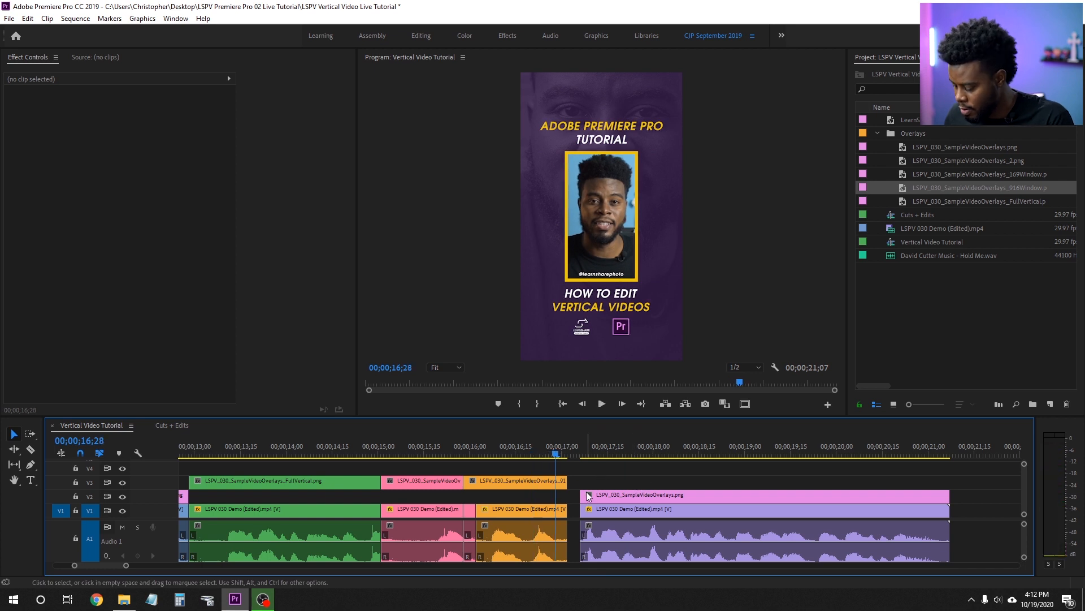
- Close the remaining gap by moving the trimmed purple clip and overlay against the full-length orange clip
{"action": "key", "text": "equal"}
{"action": "scroll", "coordinate": [591, 490], "scroll_direction": "down", "scroll_amount": 1}
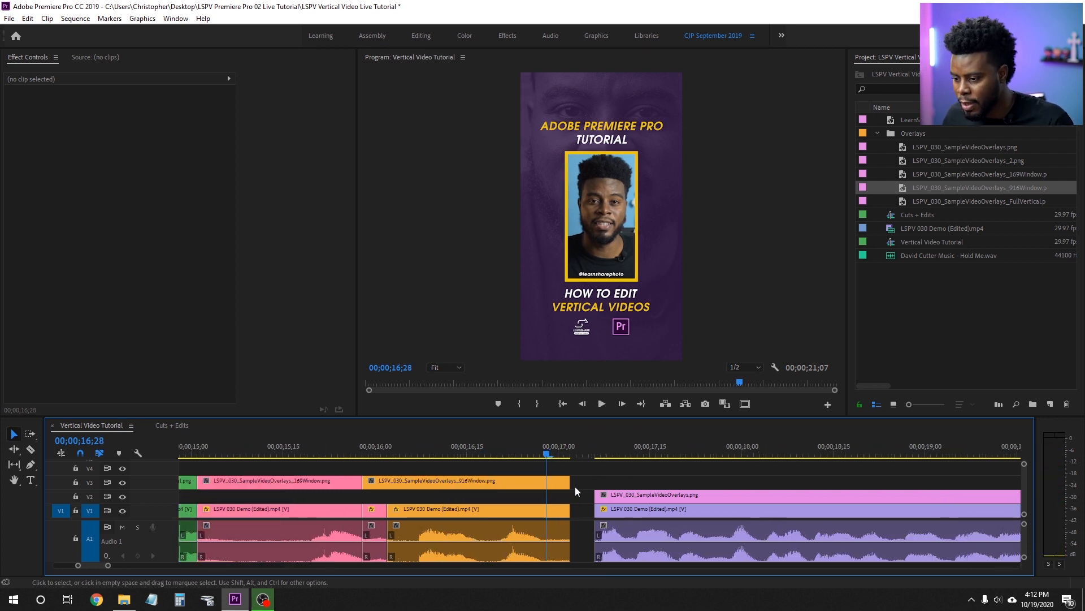
{"action": "left_click", "coordinate": [378, 511]}
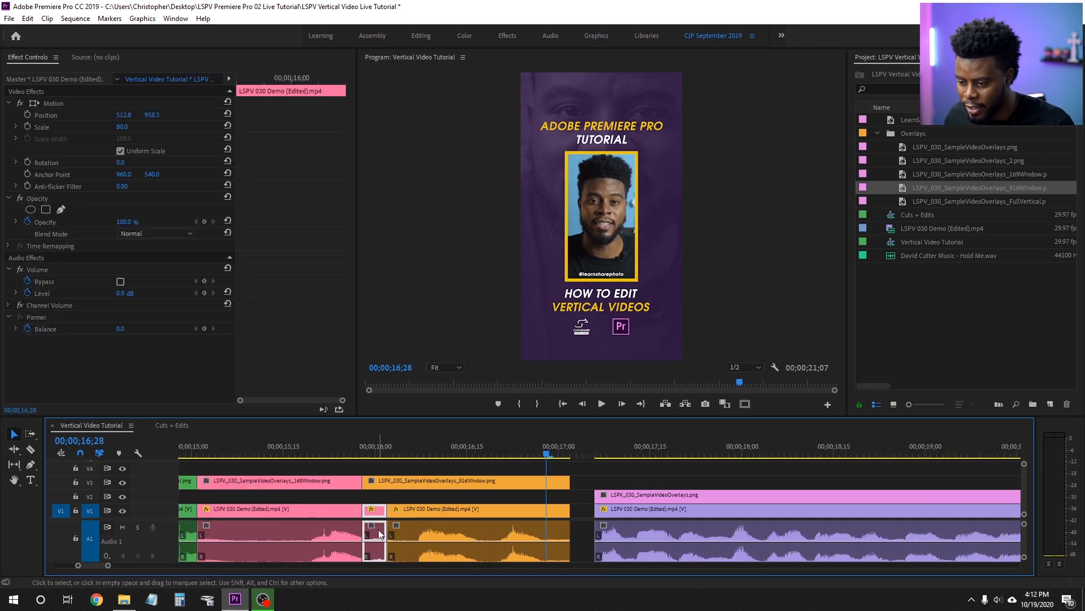
{"action": "left_click", "coordinate": [554, 512]}
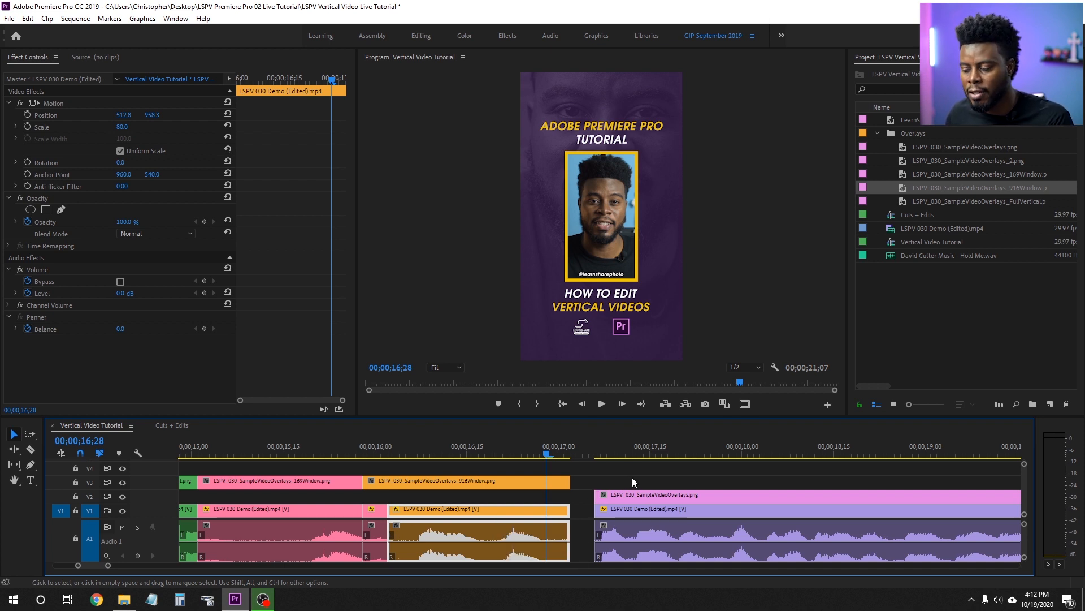
{"action": "left_click_drag", "start_coordinate": [629, 477], "coordinate": [636, 499]}
- Split the orange clip at 00;00;16;26, trim the orange overlay's end to that cut and extend the purple section's overlay start to it
{"action": "left_click_drag", "start_coordinate": [502, 449], "coordinate": [530, 457]}
{"action": "key", "text": "c"}
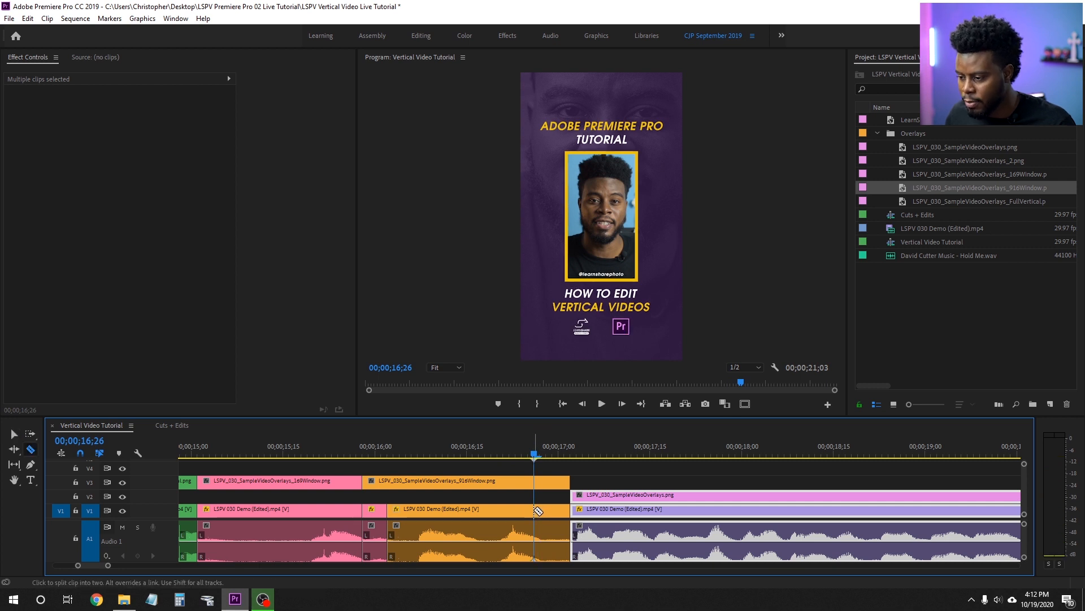
{"action": "left_click", "coordinate": [536, 509]}
{"action": "key", "text": "v"}
{"action": "left_click_drag", "start_coordinate": [570, 481], "coordinate": [535, 496]}
- Change the label color of the overlay above the purple clip to Iris
{"action": "right_click", "coordinate": [623, 498]}
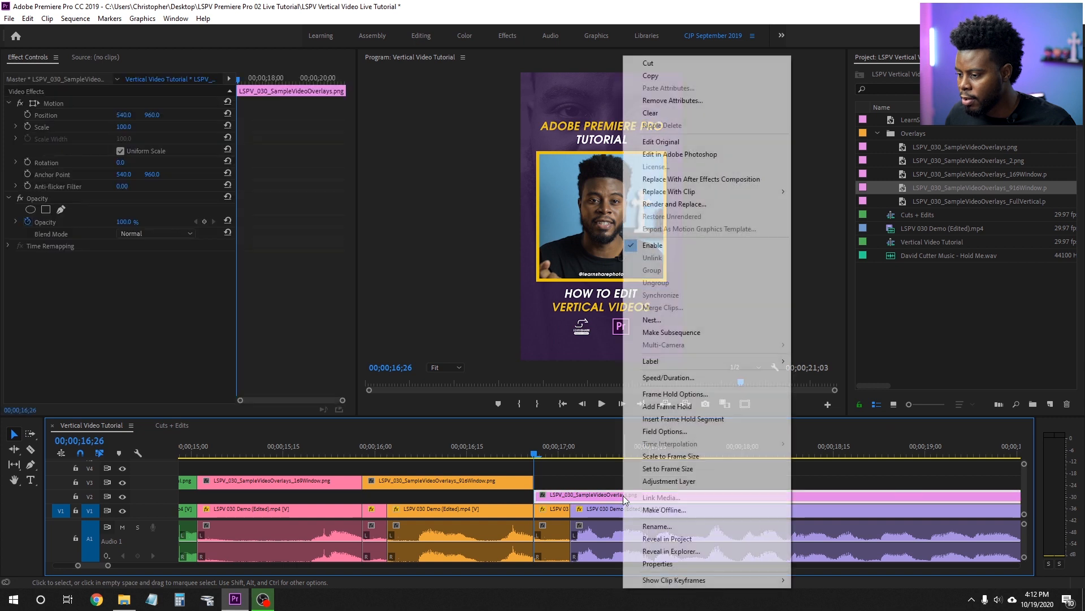
{"action": "mouse_move", "coordinate": [726, 362]}
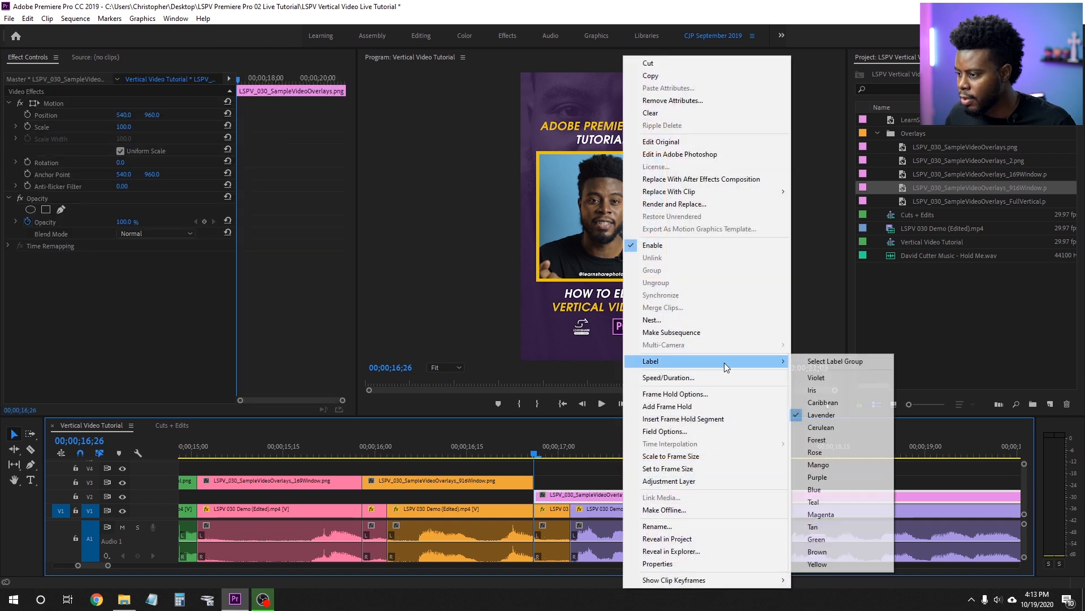
{"action": "left_click", "coordinate": [812, 389]}
{"action": "left_click", "coordinate": [590, 483]}
- Copy the Motion settings from the purple clip and paste them onto the short orange piece before it
{"action": "left_click", "coordinate": [561, 514]}
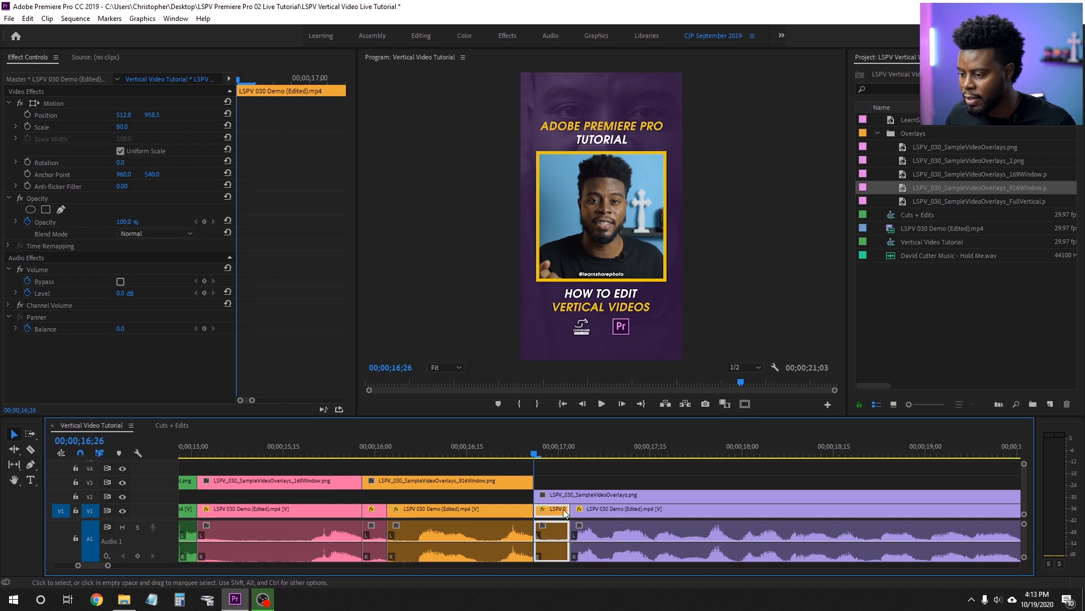
{"action": "left_click", "coordinate": [607, 513]}
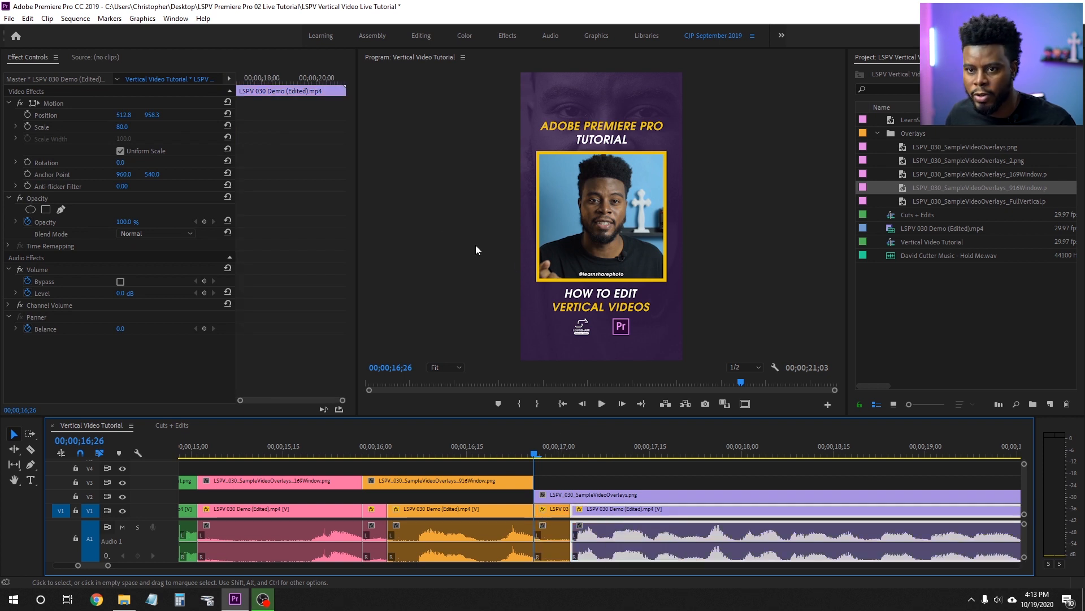
{"action": "left_click", "coordinate": [42, 99]}
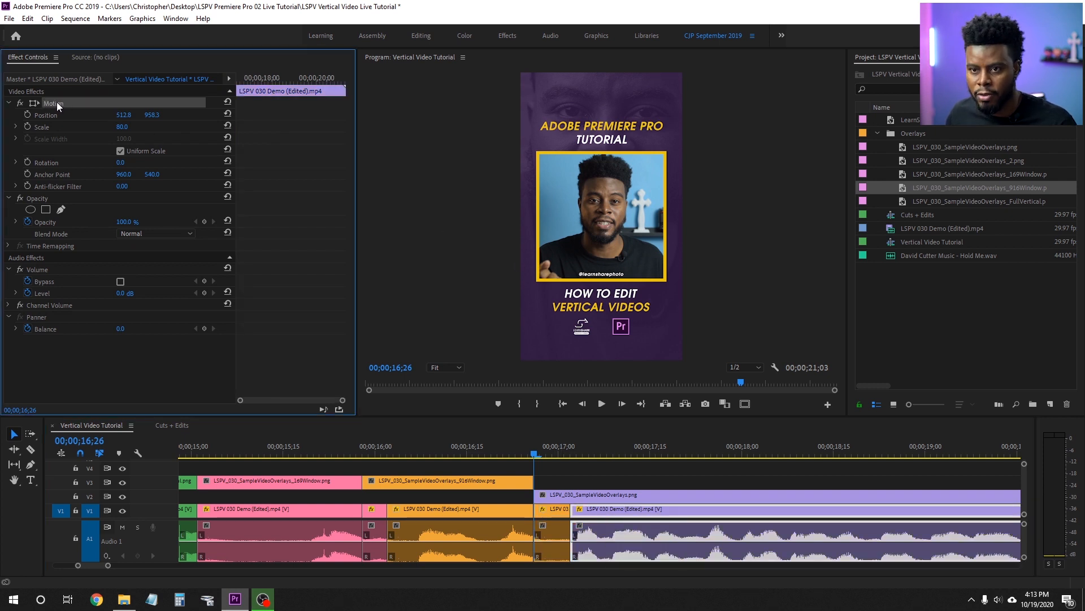
{"action": "right_click", "coordinate": [56, 102]}
{"action": "left_click", "coordinate": [83, 168]}
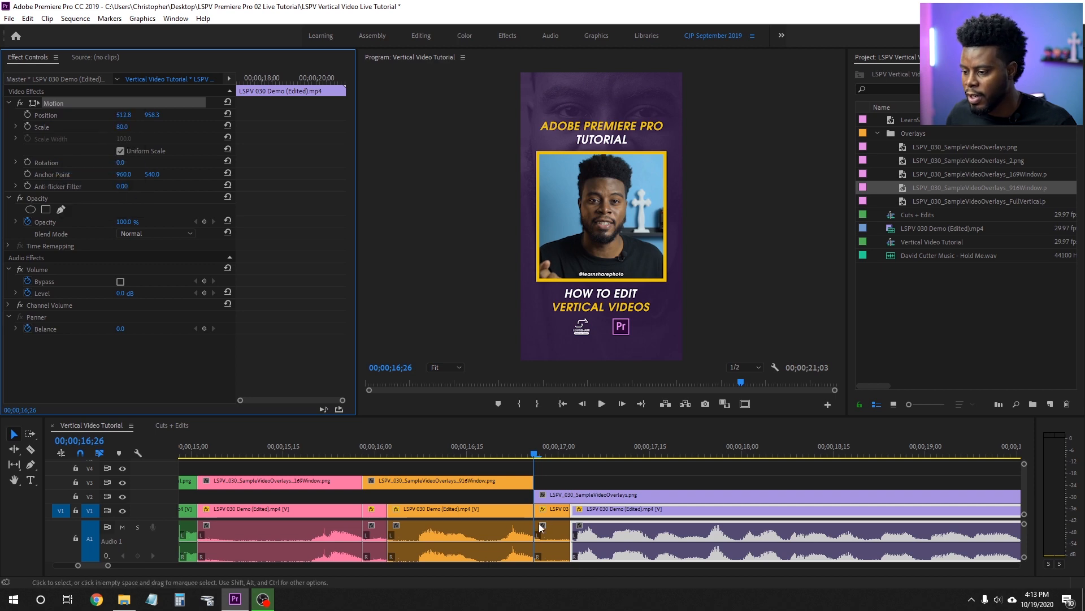
{"action": "left_click", "coordinate": [555, 511]}
{"action": "right_click", "coordinate": [555, 511]}
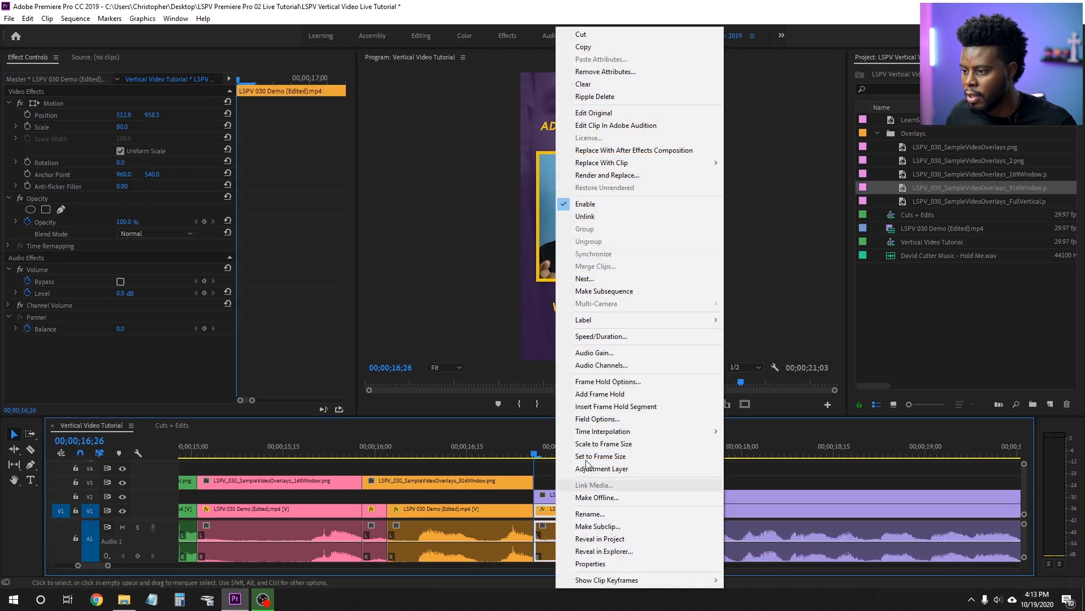
{"action": "left_click", "coordinate": [545, 514]}
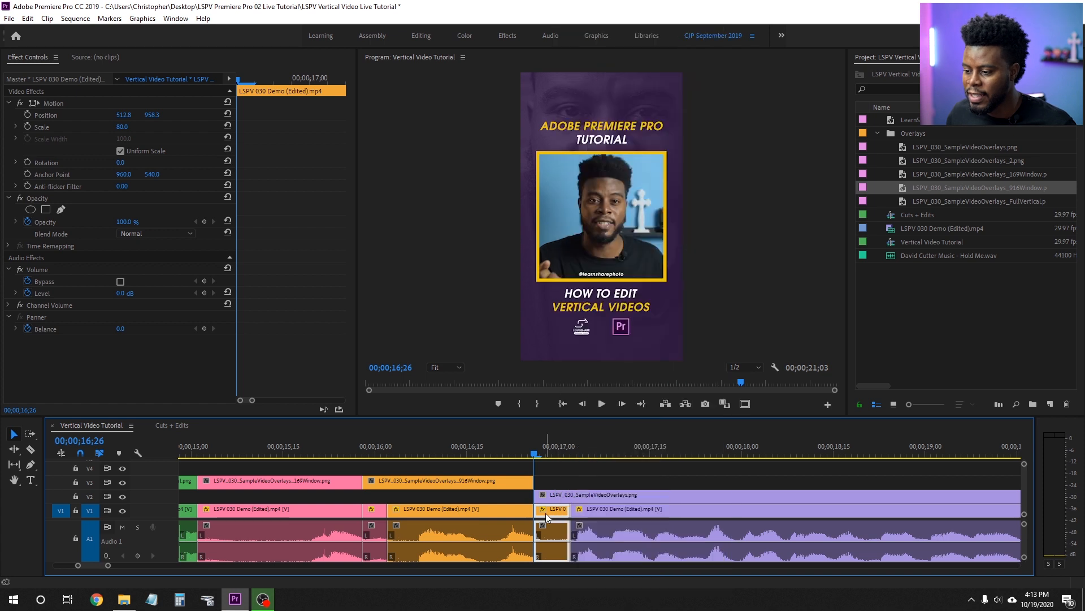
{"action": "right_click", "coordinate": [54, 105]}
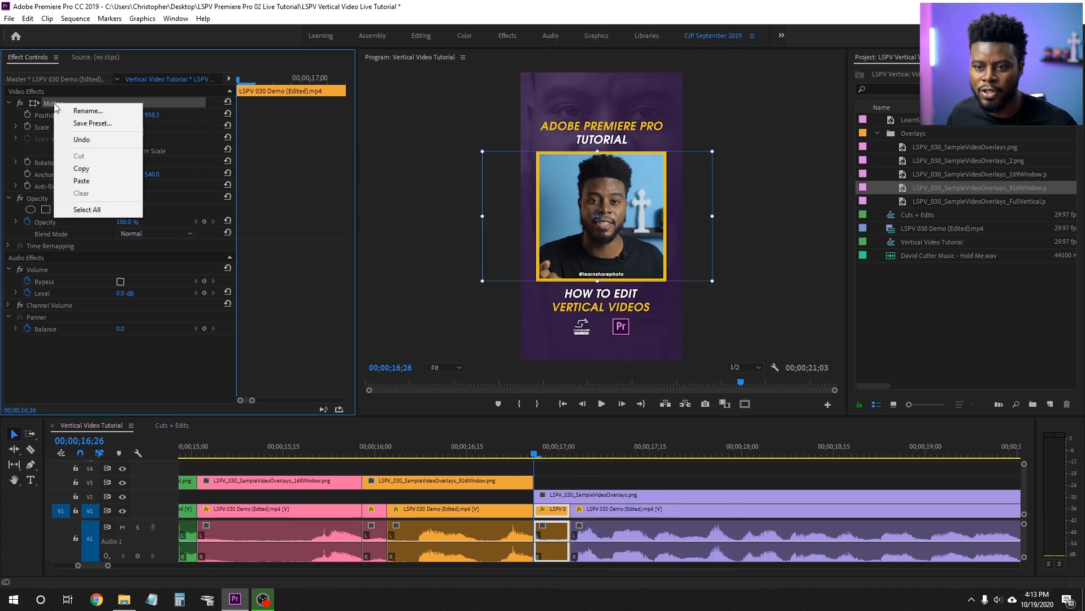
{"action": "left_click", "coordinate": [82, 181]}
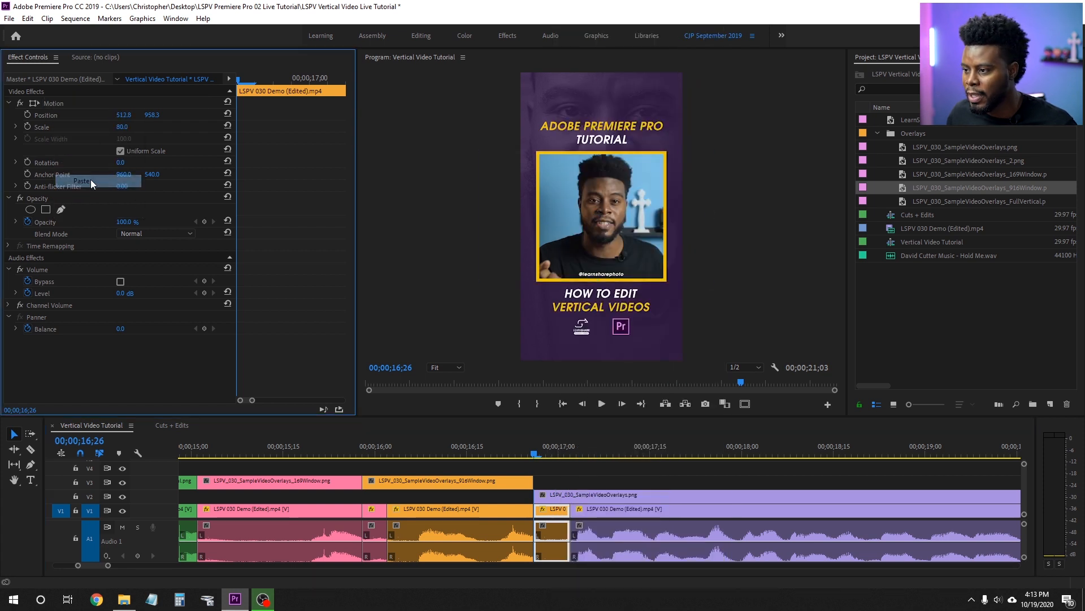
- Play back the reworked orange-to-purple transition and on through the purple clip
{"action": "left_click", "coordinate": [583, 459]}
{"action": "left_click", "coordinate": [499, 447]}
{"action": "left_click_drag", "start_coordinate": [499, 446], "coordinate": [418, 446]}
{"action": "left_click", "coordinate": [642, 476]}
{"action": "key", "text": "space"}
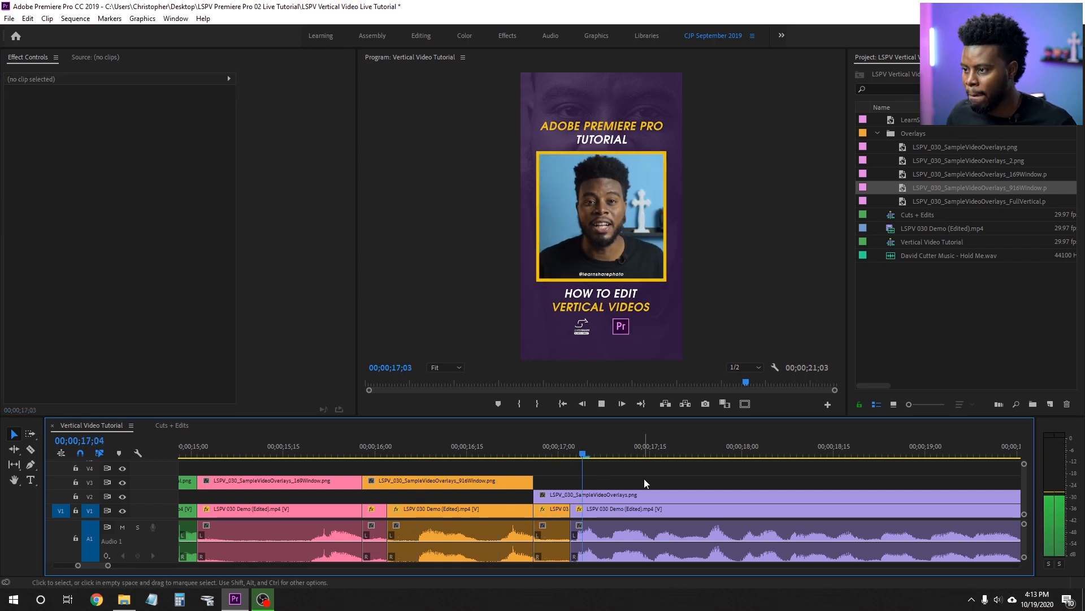
{"action": "left_click", "coordinate": [499, 444]}
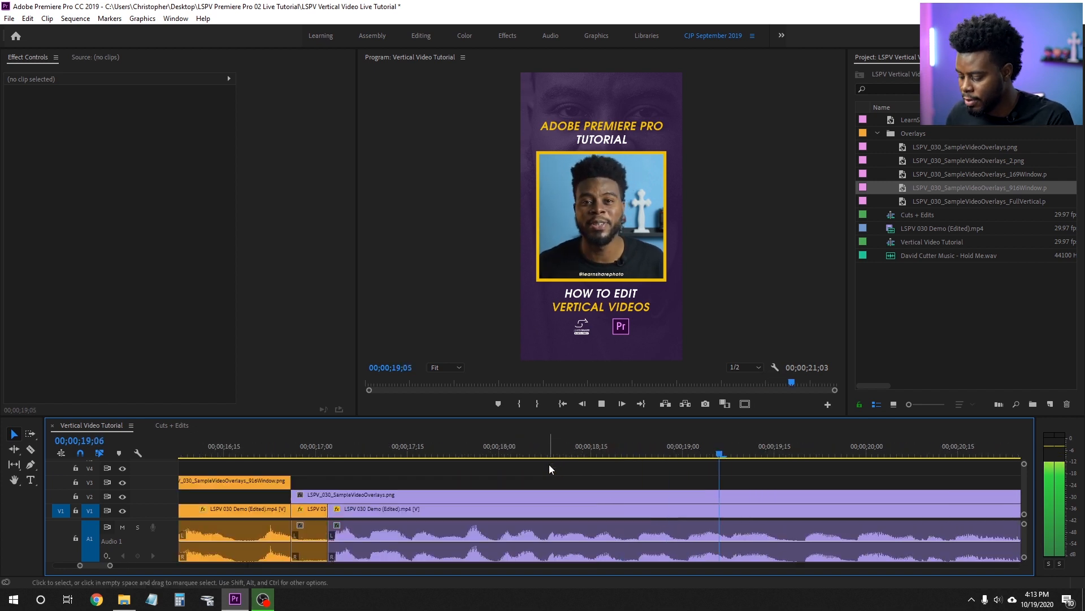
{"action": "key", "text": "minus"}
{"action": "key", "text": "minus"}
{"action": "key", "text": "equal"}
- Save the project and play back the sequence from 00;00;11;12 to 00;00;20;28
{"action": "left_click", "coordinate": [292, 452]}
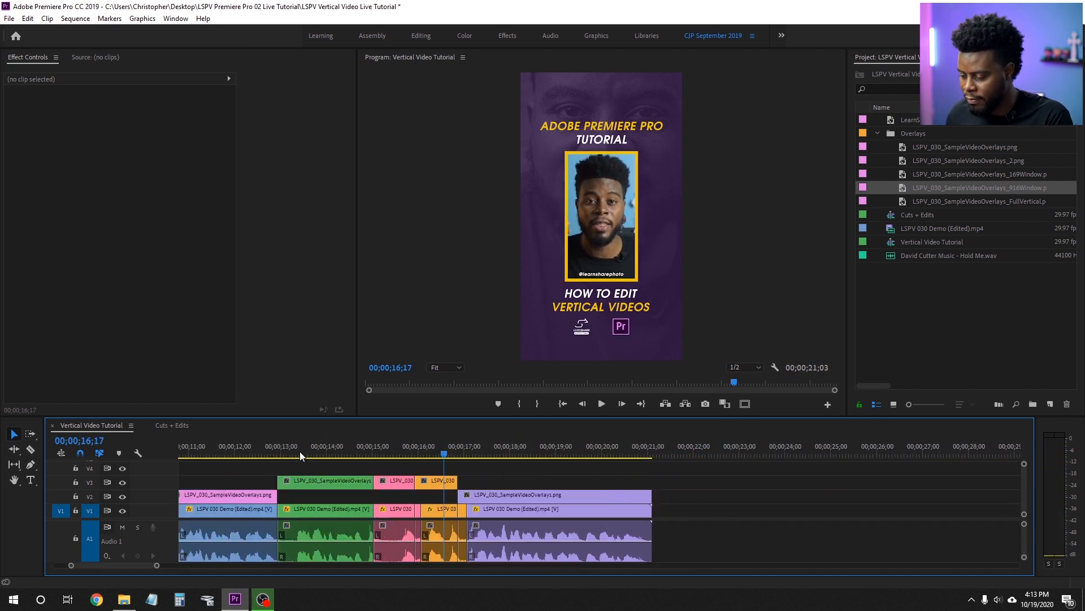
{"action": "key", "text": "minus"}
{"action": "key", "text": "minus"}
{"action": "key", "text": "equal"}
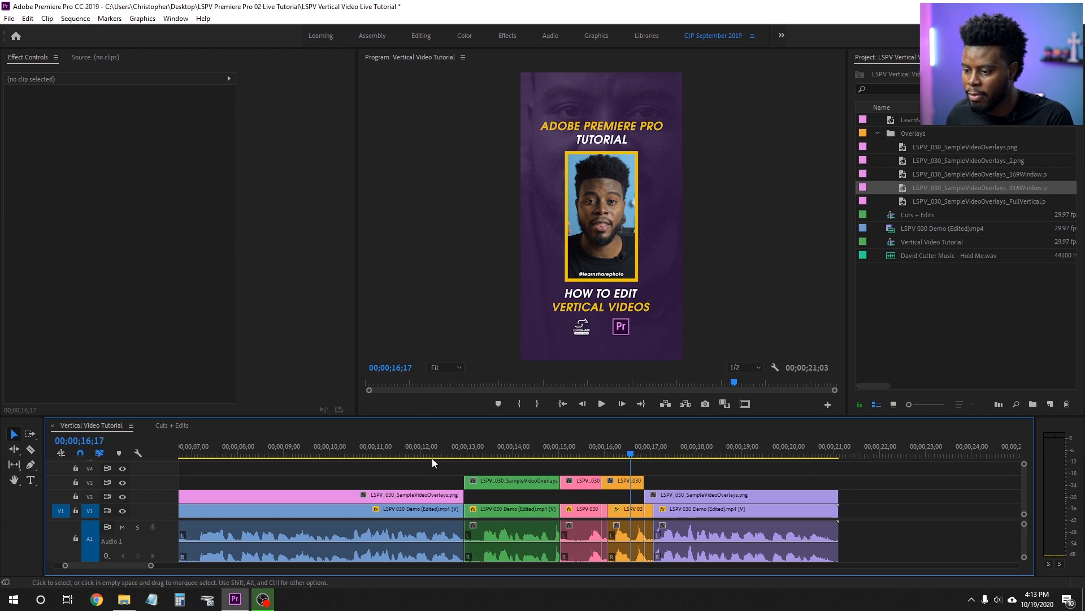
{"action": "left_click", "coordinate": [395, 454]}
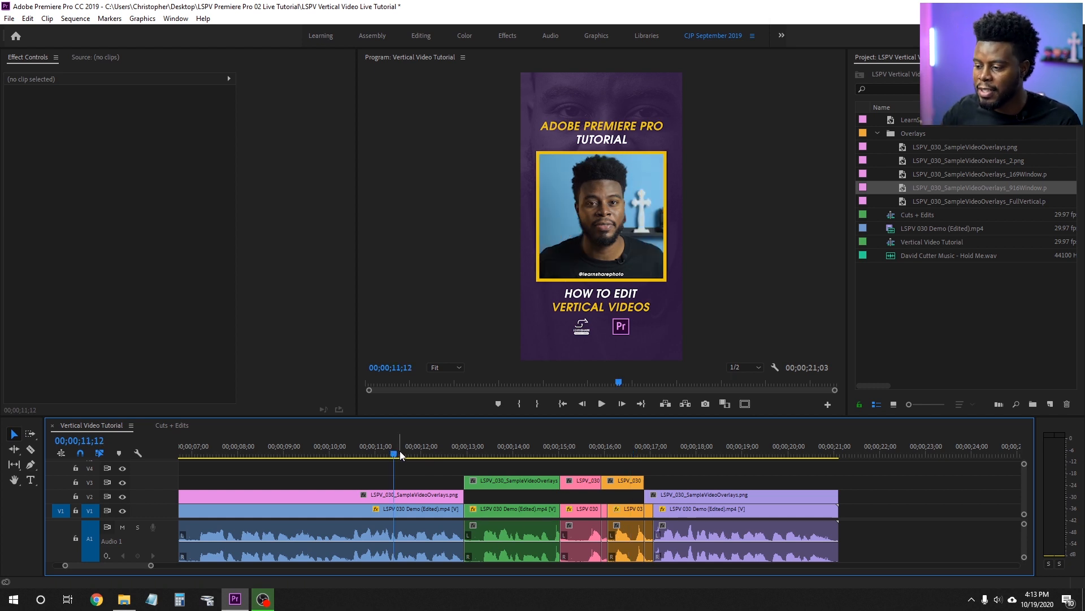
{"action": "key", "text": "ctrl+s"}
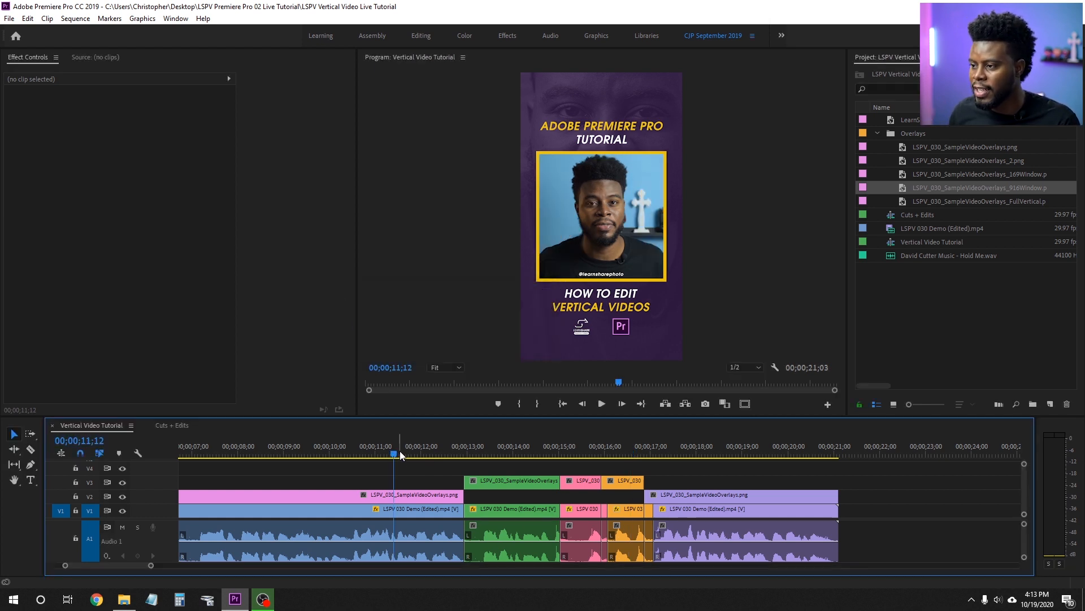
{"action": "key", "text": "space"}
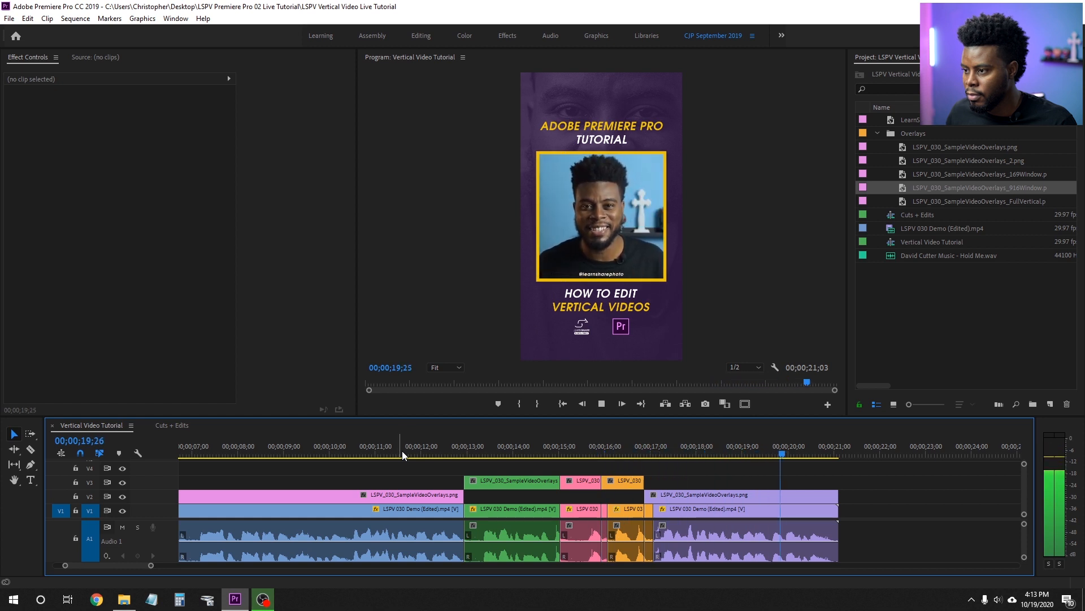
{"action": "key", "text": "space"}
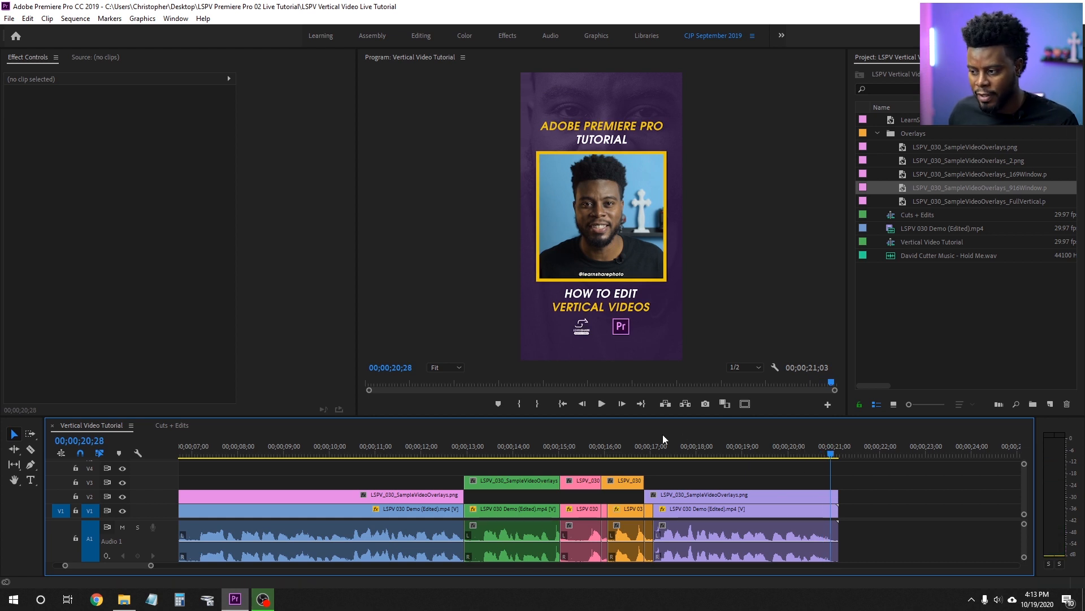
- Enlarge the timeline area upward to show more video and audio tracks
{"action": "left_click_drag", "start_coordinate": [682, 416], "coordinate": [683, 382]}
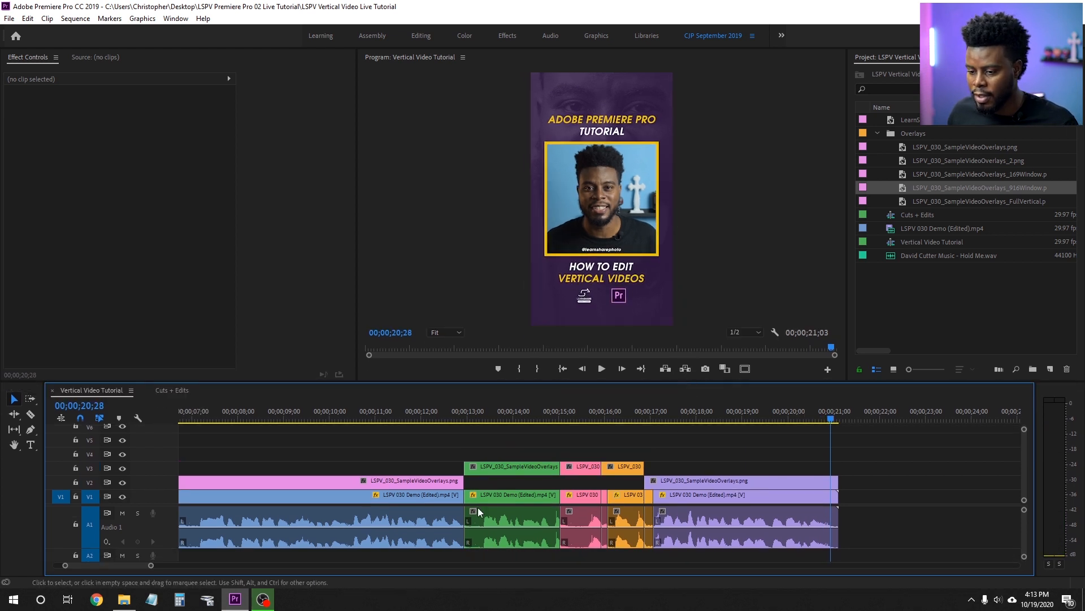
- Collapse the A1 audio track and play back the whole Vertical Video Tutorial sequence from the start
{"action": "double_click", "coordinate": [167, 511]}
{"action": "key", "text": "minus"}
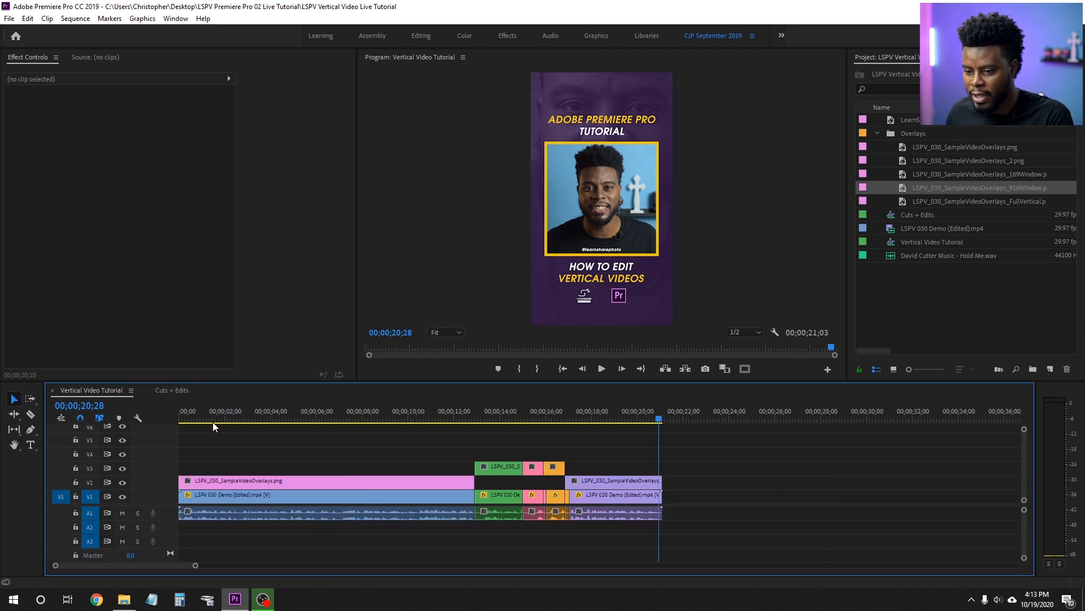
{"action": "key", "text": "Home"}
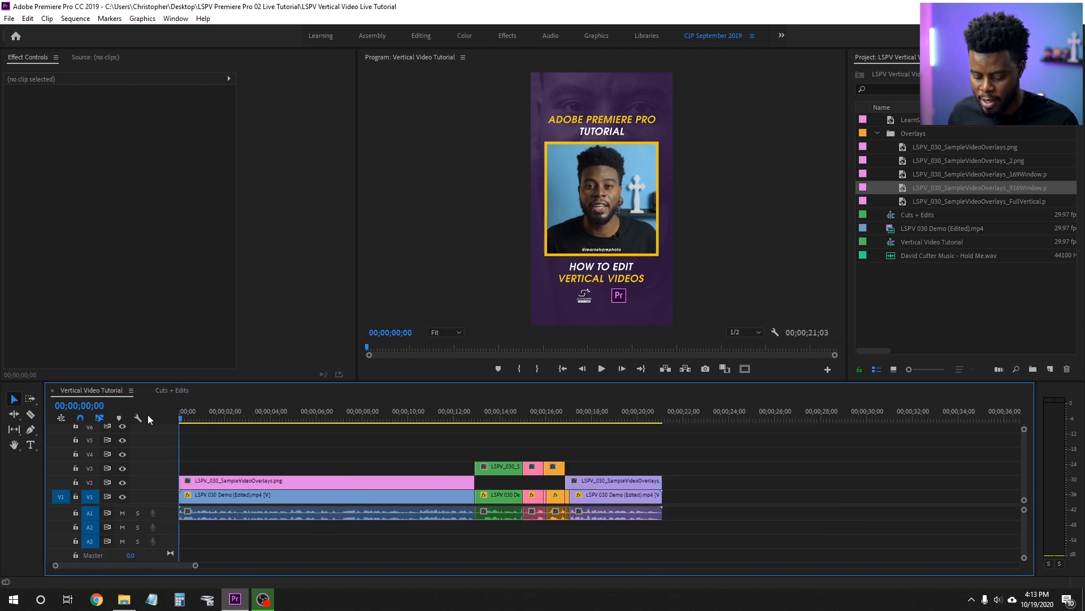
{"action": "key", "text": "space"}
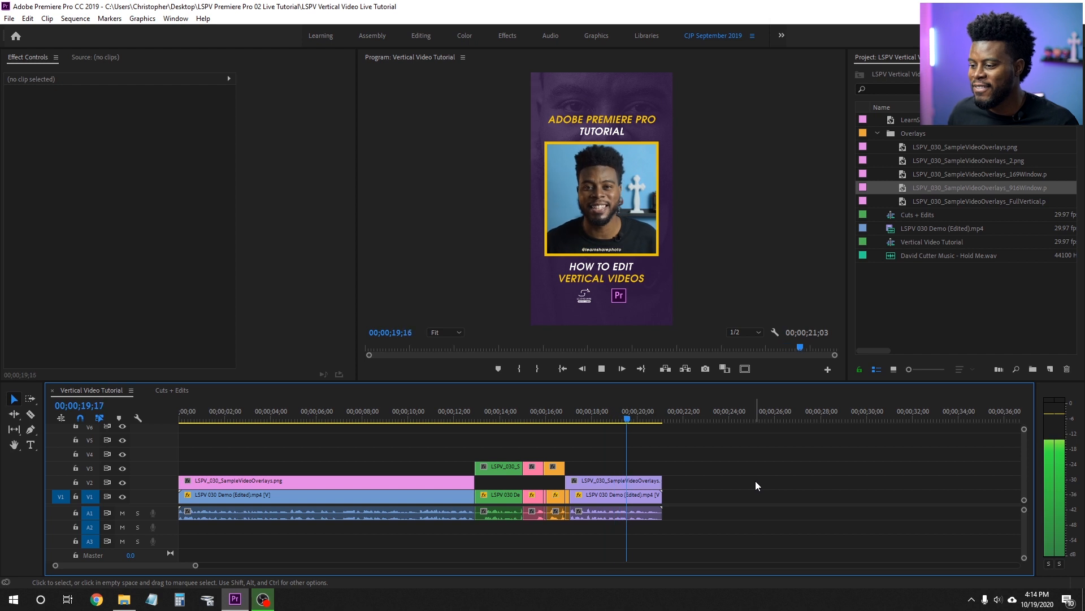
{"action": "key", "text": "space"}
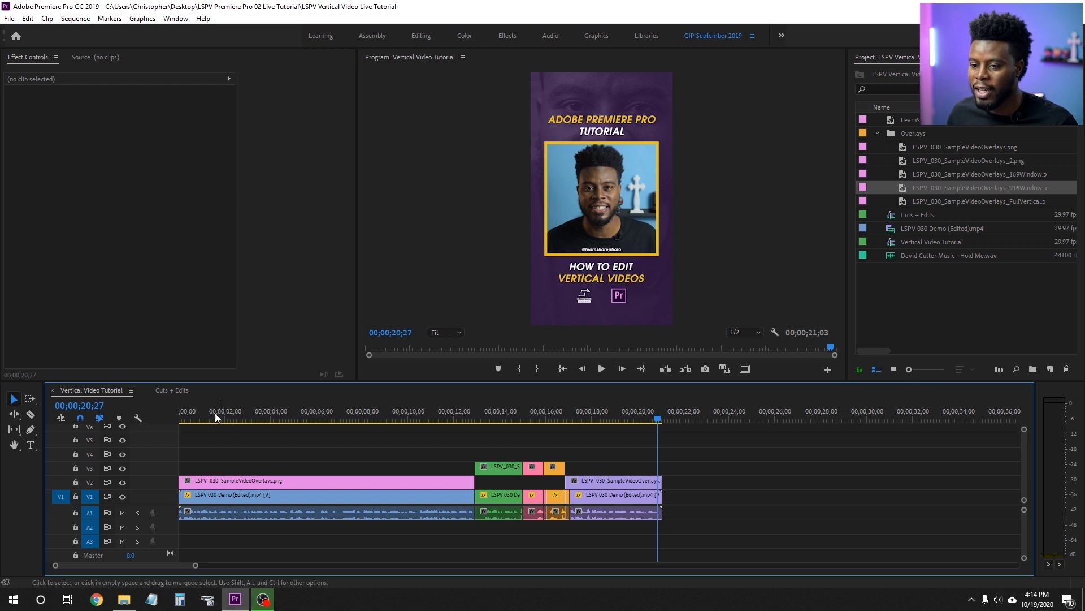
- In the Cuts + Edits sequence, move the circular LearnSharePhotoVideo logo clip onto V4 directly after the ADOBE PREMIERE title clip and preview it
{"action": "left_click", "coordinate": [175, 390]}
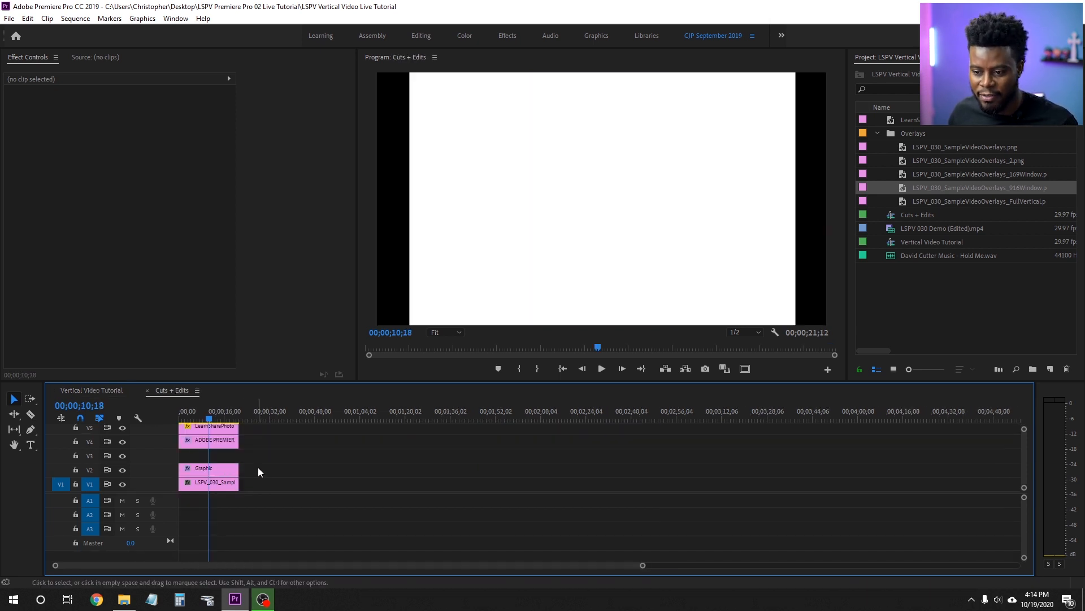
{"action": "left_click_drag", "start_coordinate": [215, 426], "coordinate": [280, 446]}
{"action": "double_click", "coordinate": [267, 442]}
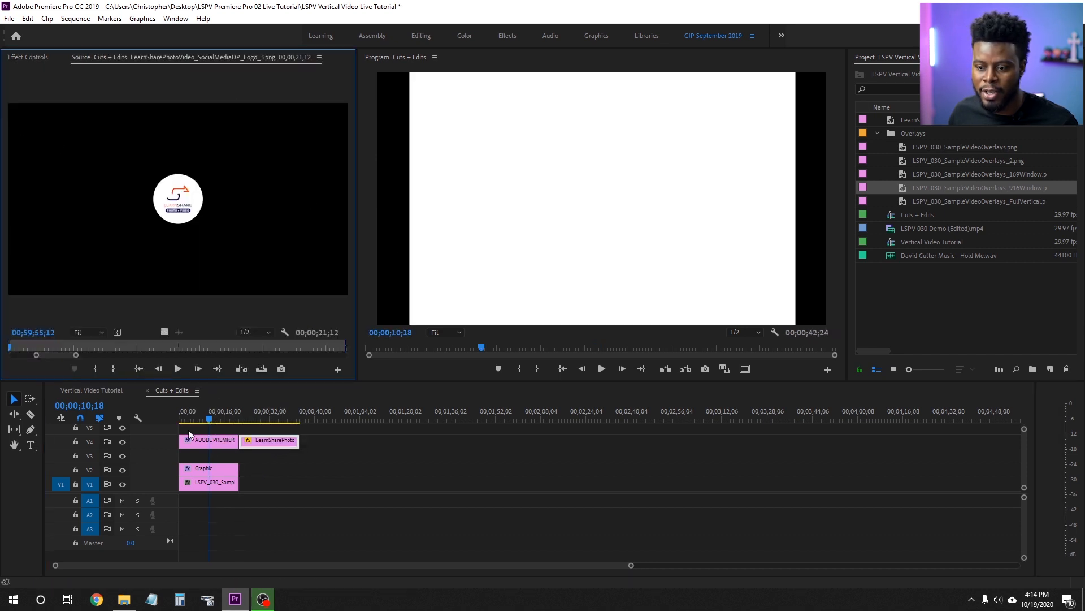
{"action": "left_click", "coordinate": [244, 411]}
{"action": "left_click", "coordinate": [210, 414]}
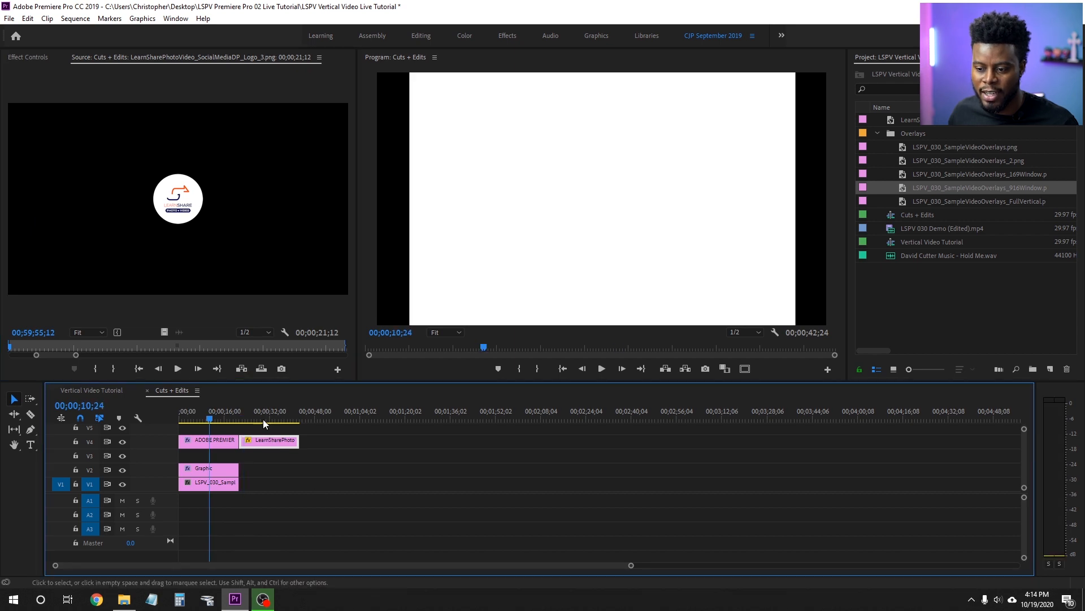
{"action": "left_click", "coordinate": [253, 419]}
- Place the logo clip on V3 of Vertical Video Tutorial directly after the purple clip, ending at 00;00;23;00, and play back the ending
{"action": "left_click_drag", "start_coordinate": [276, 444], "coordinate": [762, 452]}
{"action": "left_click_drag", "start_coordinate": [424, 452], "coordinate": [759, 452]}
{"action": "left_click_drag", "start_coordinate": [919, 452], "coordinate": [685, 466]}
{"action": "key", "text": "equal"}
{"action": "scroll", "coordinate": [703, 455], "scroll_direction": "down", "scroll_amount": 1}
{"action": "left_click", "coordinate": [484, 408]}
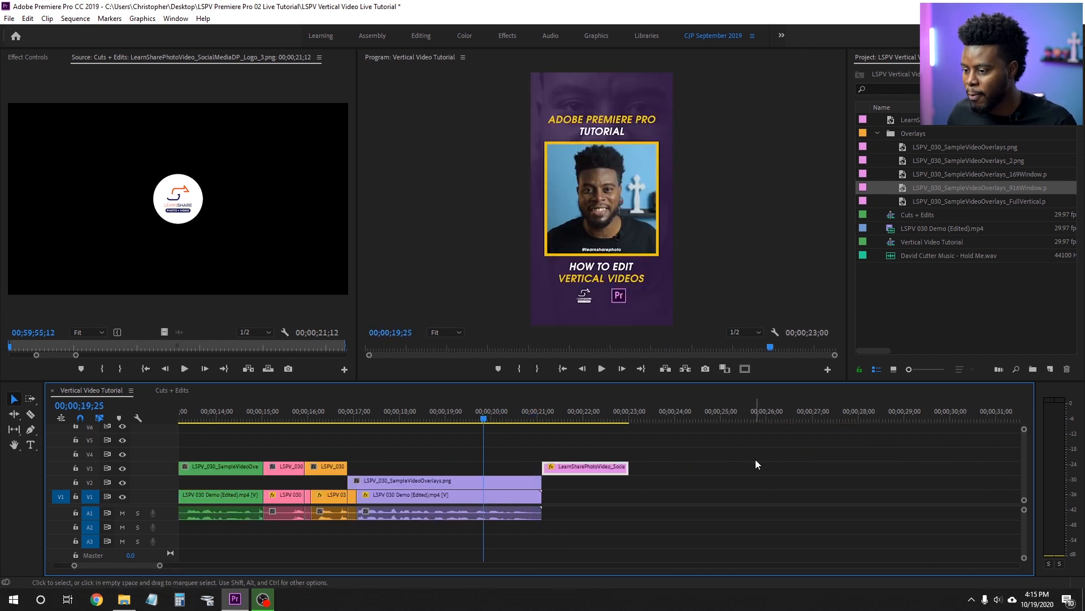
{"action": "key", "text": "space"}
{"action": "key", "text": "space"}
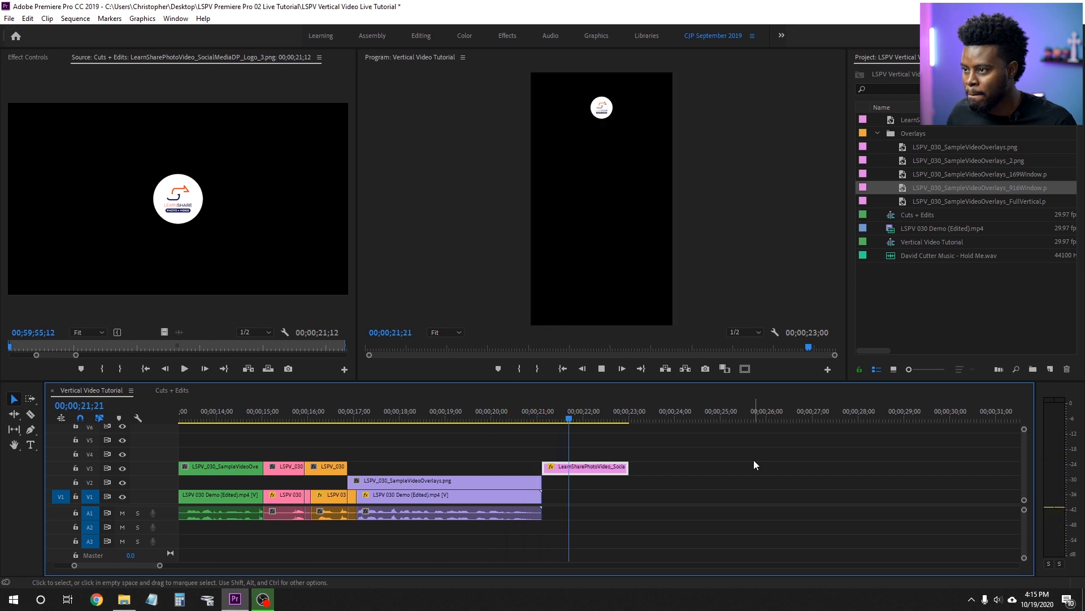
- Close the Source monitor and set the logo clip's scale to 100 and its vertical position to 960
{"action": "left_click", "coordinate": [607, 116]}
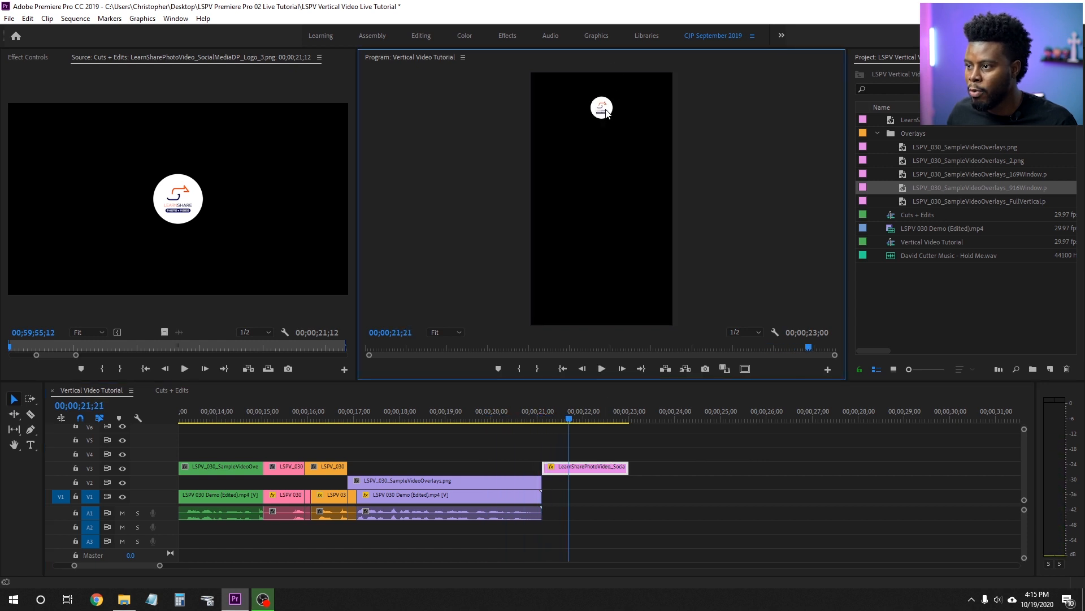
{"action": "right_click", "coordinate": [130, 66]}
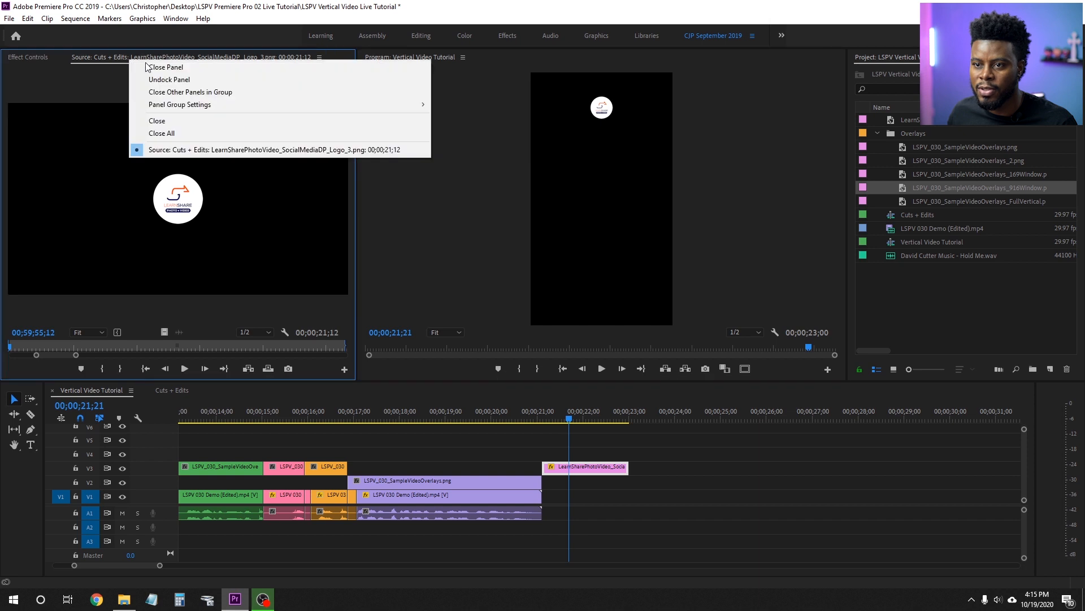
{"action": "left_click", "coordinate": [149, 68]}
{"action": "left_click", "coordinate": [588, 467]}
{"action": "left_click", "coordinate": [76, 103]}
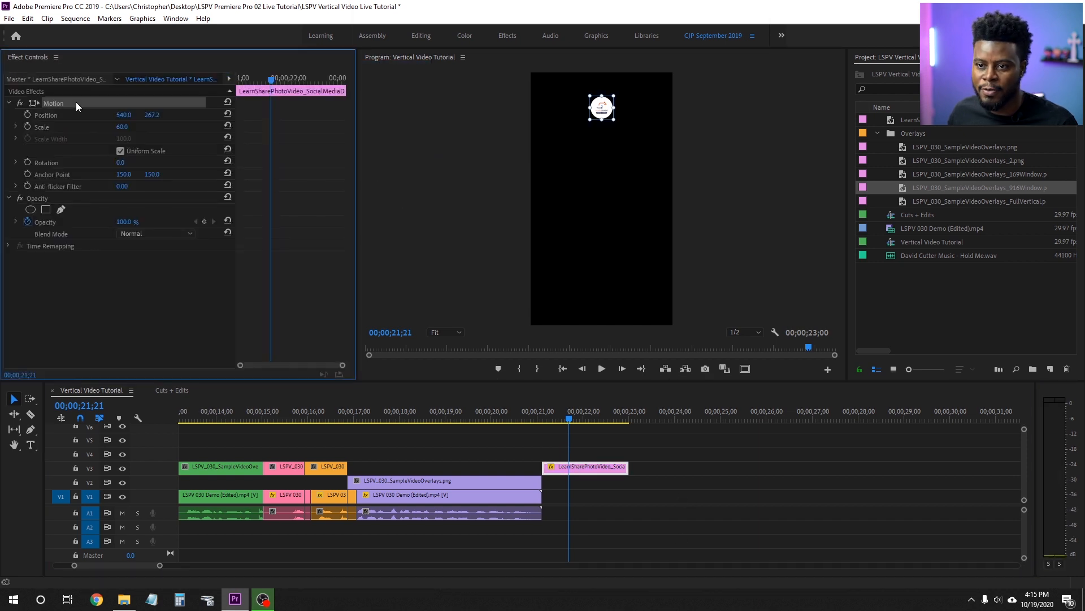
{"action": "type", "text": "100"}
{"action": "key", "text": "Return"}
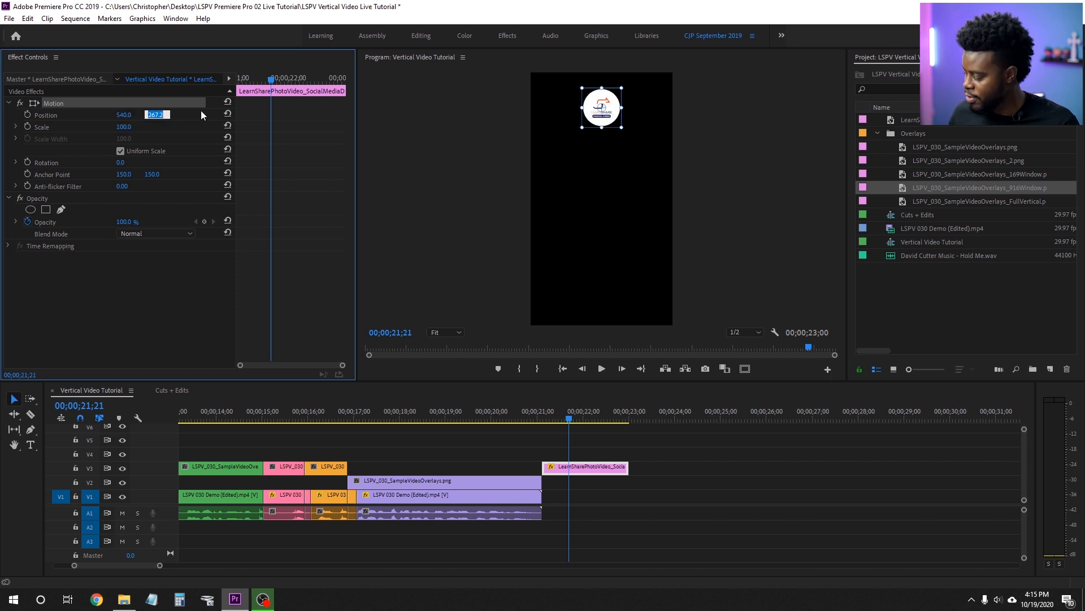
{"action": "type", "text": "960"}
{"action": "key", "text": "Return"}
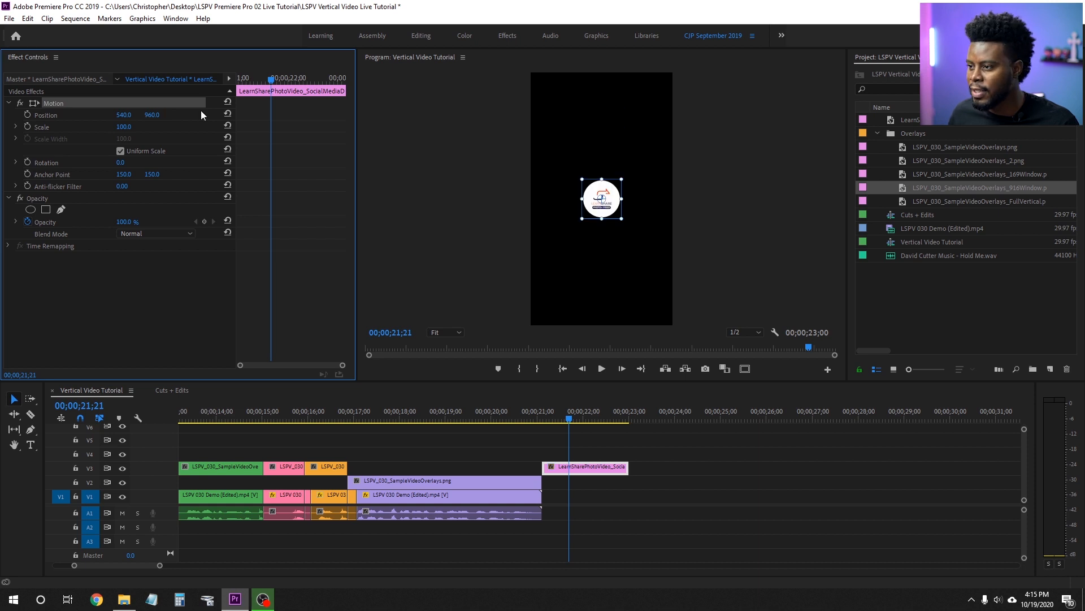
- Play back the transition from the end of the purple clip into the centred logo
{"action": "left_click", "coordinate": [588, 467]}
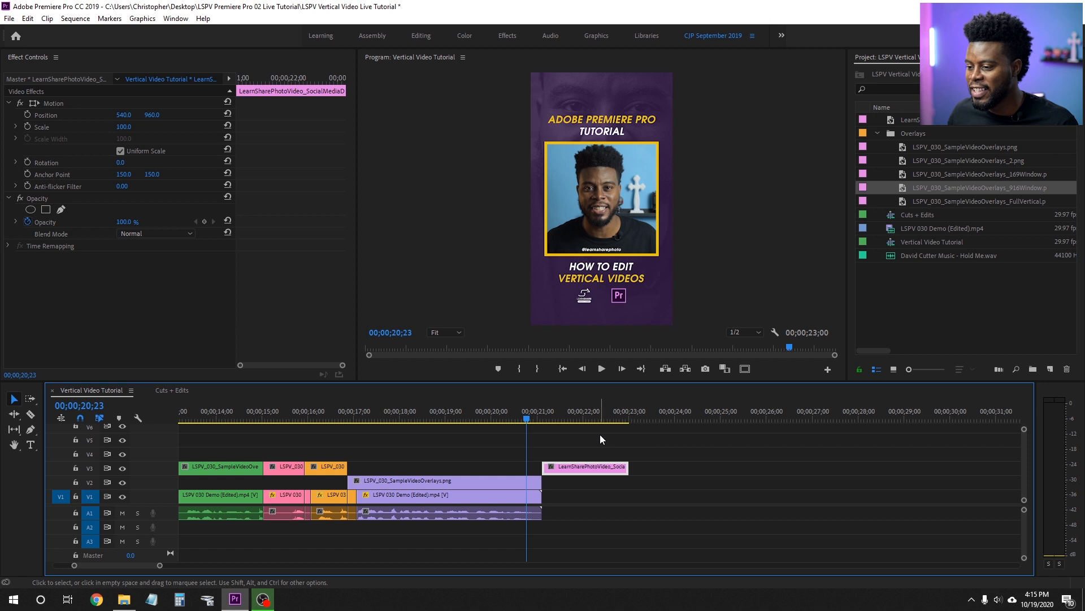
{"action": "left_click", "coordinate": [515, 418]}
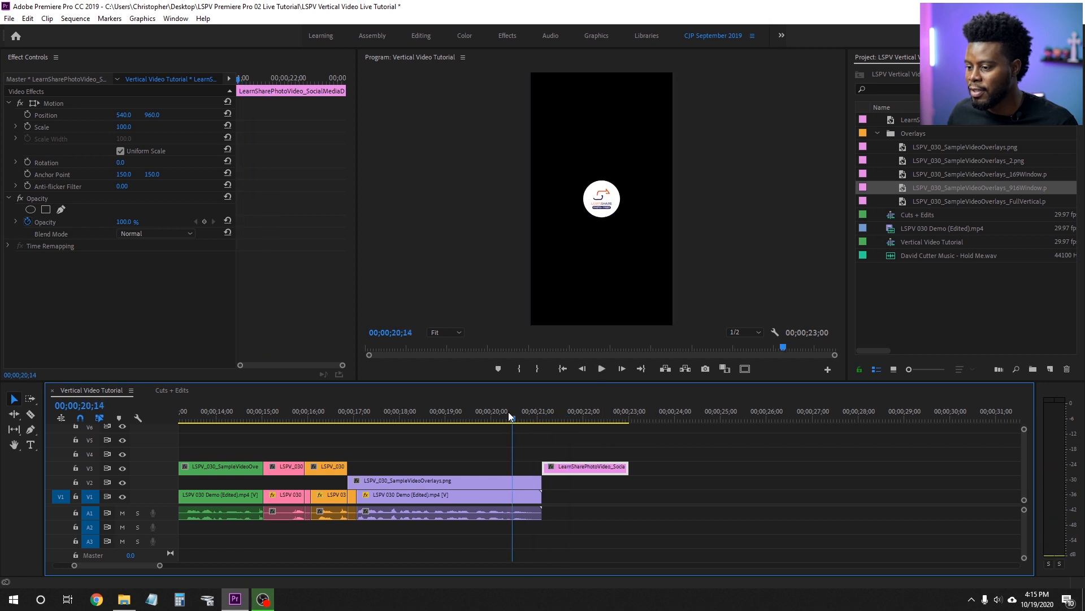
{"action": "key", "text": "space"}
{"action": "key", "text": "space"}
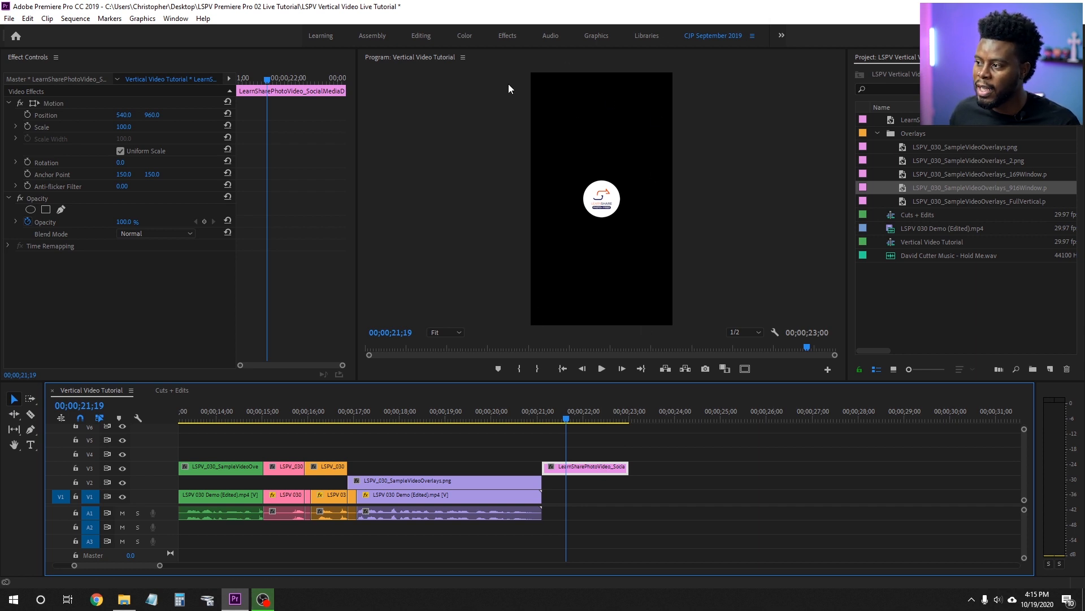
- In Cuts + Edits, move LSPV_030_SampleVideoOverlays_2.png on V1 to start at 00;00;25;23, hide track V4, and preview the overlay
{"action": "left_click", "coordinate": [172, 390]}
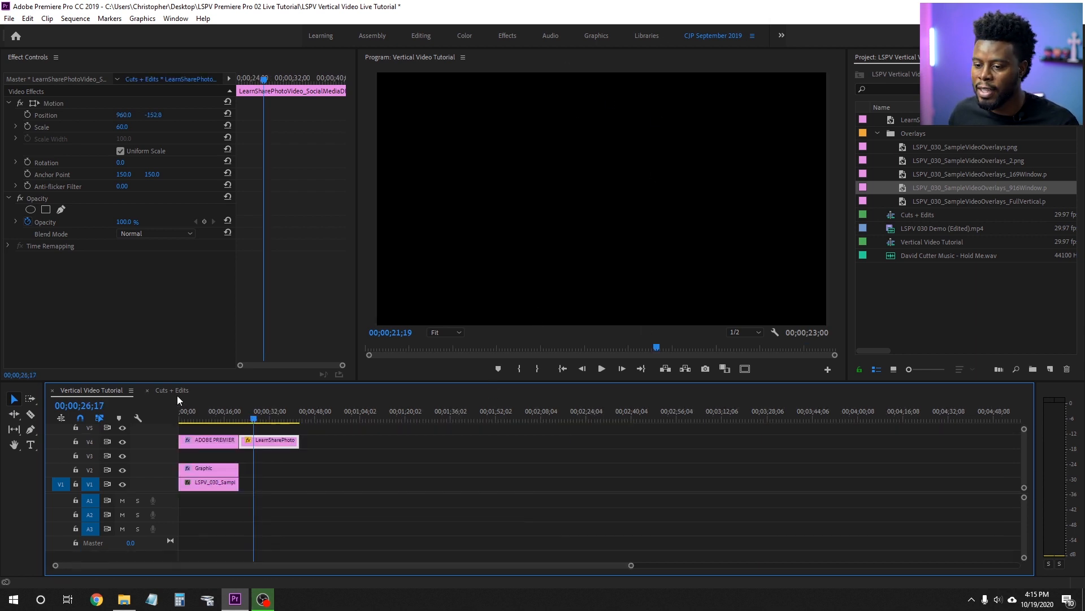
{"action": "left_click_drag", "start_coordinate": [218, 485], "coordinate": [291, 485]}
{"action": "left_click", "coordinate": [122, 442]}
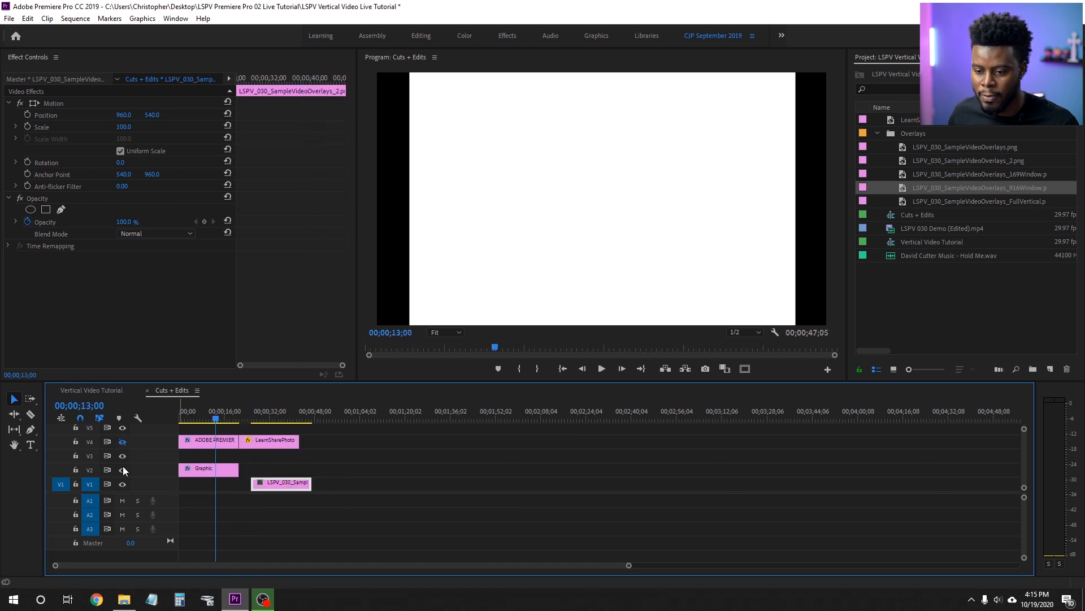
{"action": "left_click", "coordinate": [228, 471]}
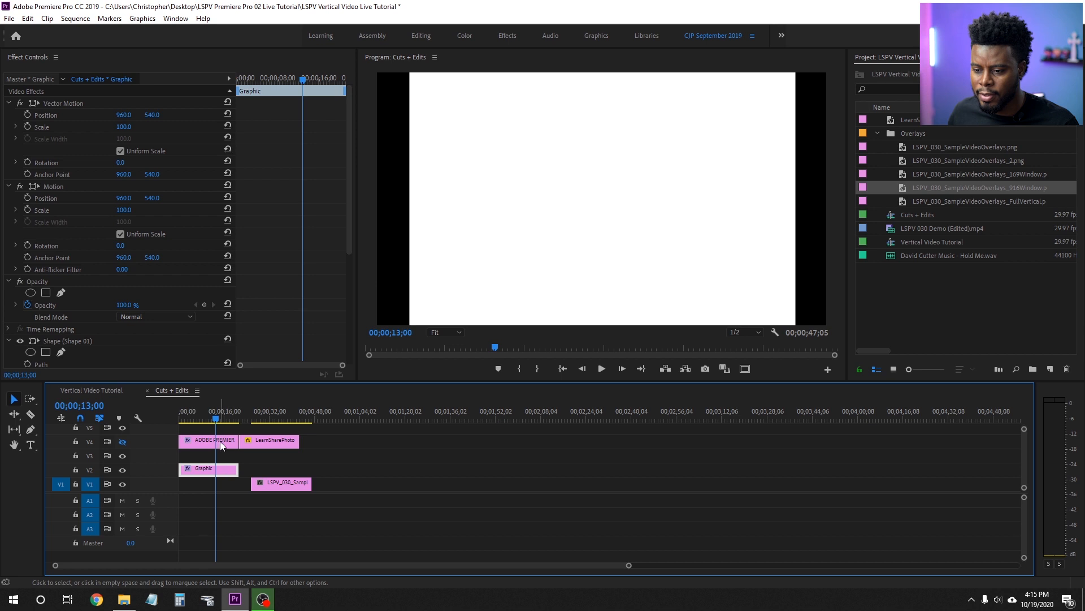
{"action": "double_click", "coordinate": [298, 485]}
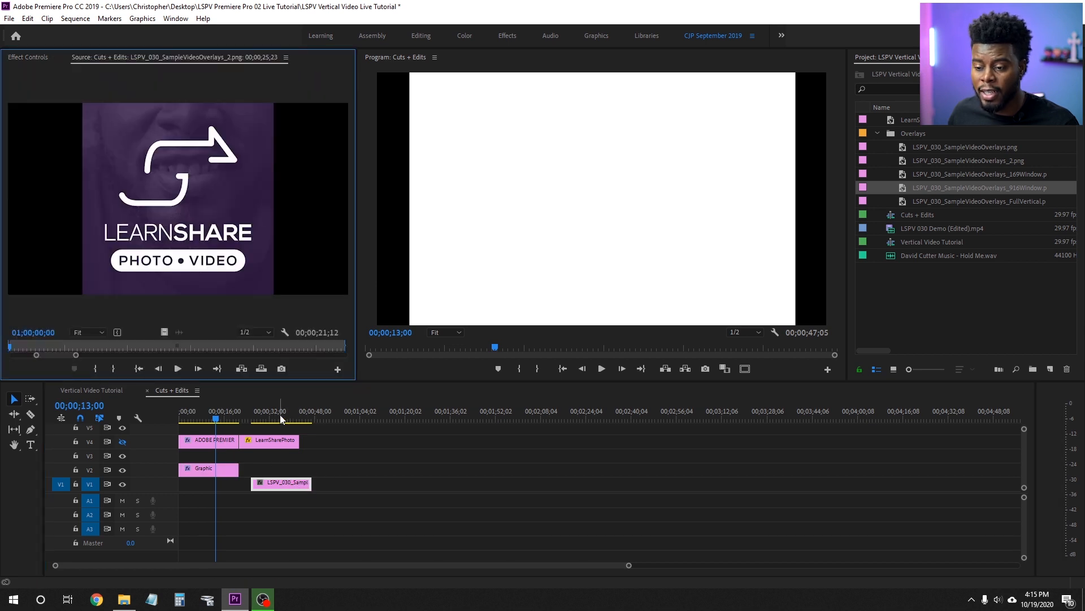
- Place LSPV_030_SampleVideoOverlays_2.png on V1 of Vertical Video Tutorial directly after the purple clip, trimmed to end at 00;00;24;17
{"action": "left_click_drag", "start_coordinate": [296, 486], "coordinate": [119, 392]}
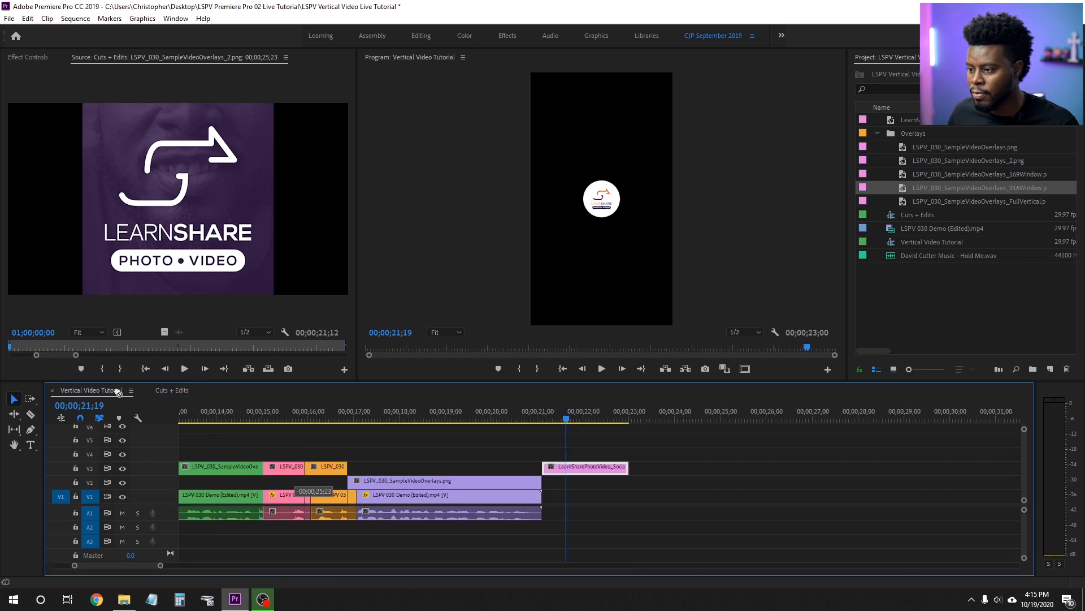
{"action": "left_click_drag", "start_coordinate": [466, 412], "coordinate": [582, 449]}
{"action": "left_click_drag", "start_coordinate": [408, 452], "coordinate": [446, 495]}
{"action": "key", "text": "="}
{"action": "key", "text": "="}
{"action": "left_click", "coordinate": [620, 469]}
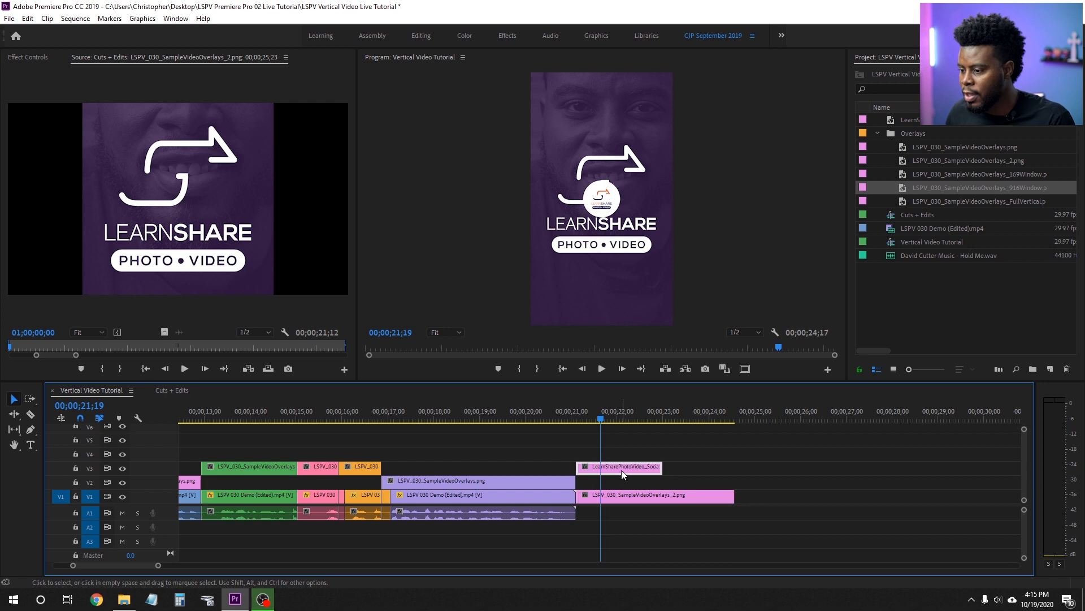
- Move the circular logo clip on V3 past the end of the full-screen overlay and review the cut from the purple clip to the overlay
{"action": "left_click_drag", "start_coordinate": [592, 469], "coordinate": [816, 469]}
{"action": "left_click", "coordinate": [539, 416]}
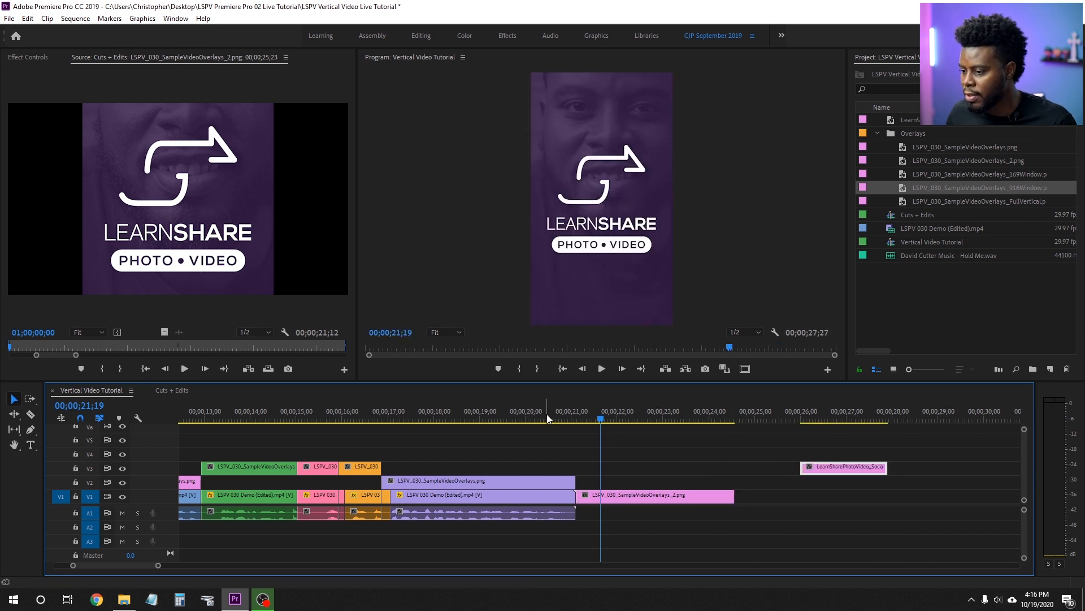
{"action": "key", "text": "space"}
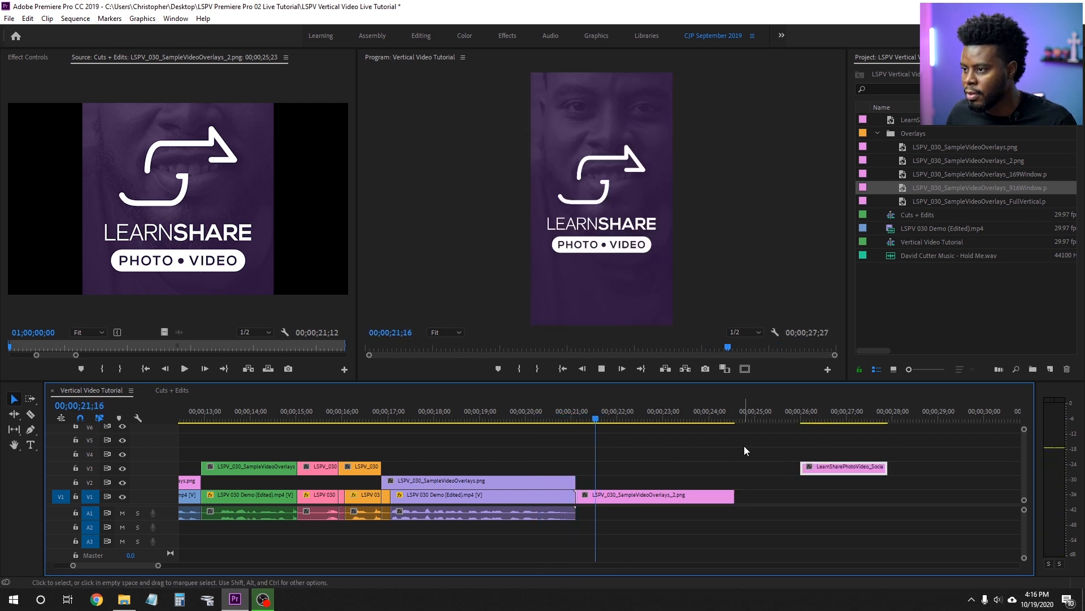
{"action": "mouse_move", "coordinate": [552, 418]}
{"action": "left_mouse_down"}
{"action": "mouse_move", "coordinate": [588, 422]}
{"action": "mouse_move", "coordinate": [521, 419]}
{"action": "mouse_move", "coordinate": [542, 423]}
{"action": "left_mouse_up"}
{"action": "key", "text": "equal"}
{"action": "key", "text": "equal"}
{"action": "scroll", "coordinate": [611, 436], "scroll_direction": "down", "scroll_amount": 3}
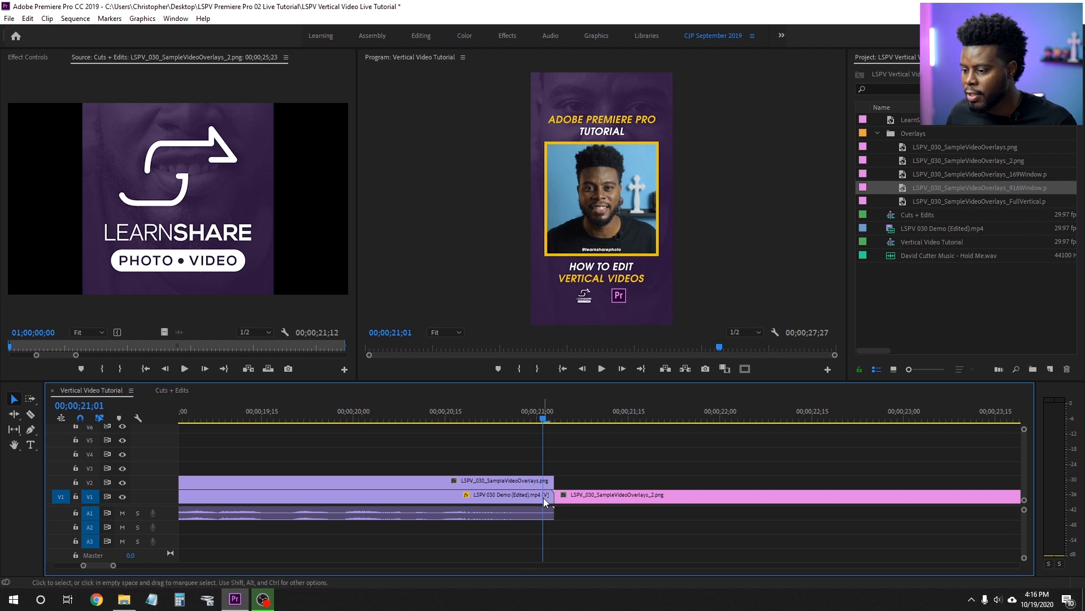
{"action": "left_click", "coordinate": [571, 418]}
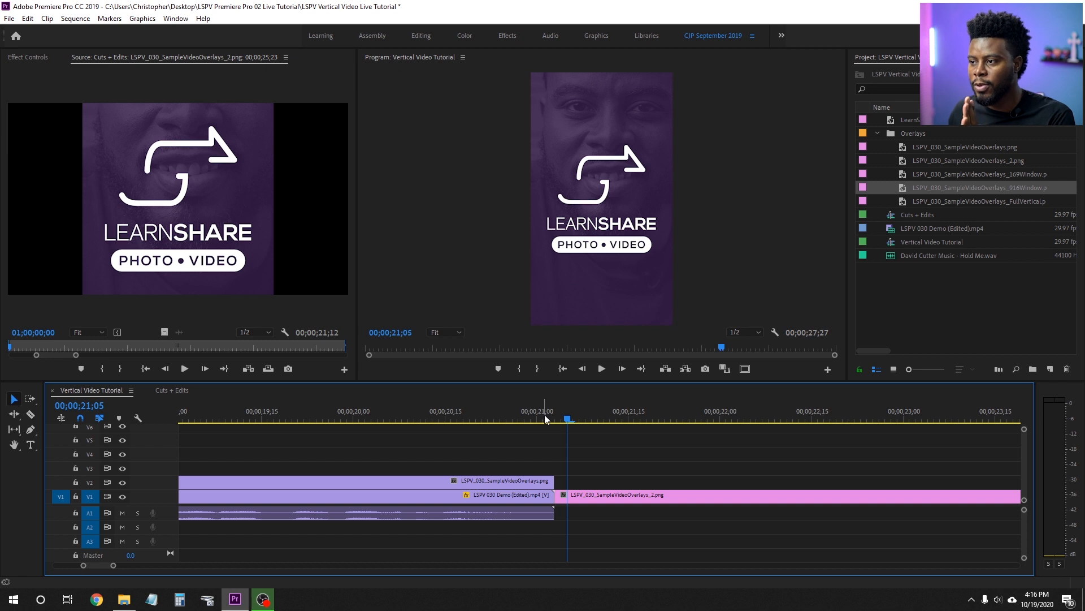
- Undo the logo clip move and the overlay placement, and delete the LSPV_030_SampleVideoOverlays_2.png clip from V4
{"action": "key", "text": "minus"}
{"action": "key", "text": "minus"}
{"action": "key", "text": "minus"}
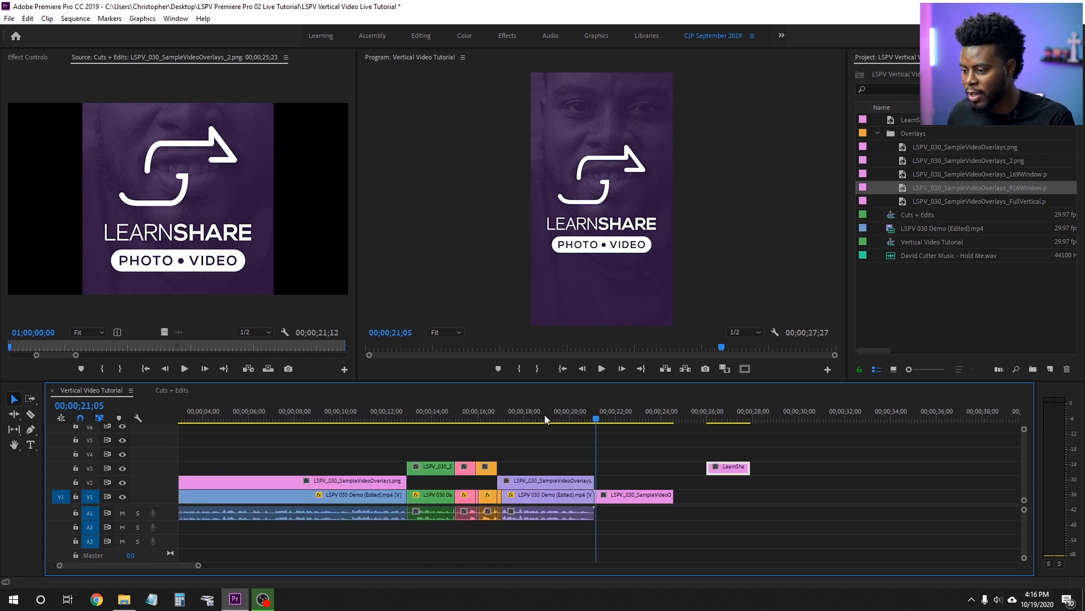
{"action": "key", "text": "ctrl+z"}
{"action": "key", "text": "ctrl+z"}
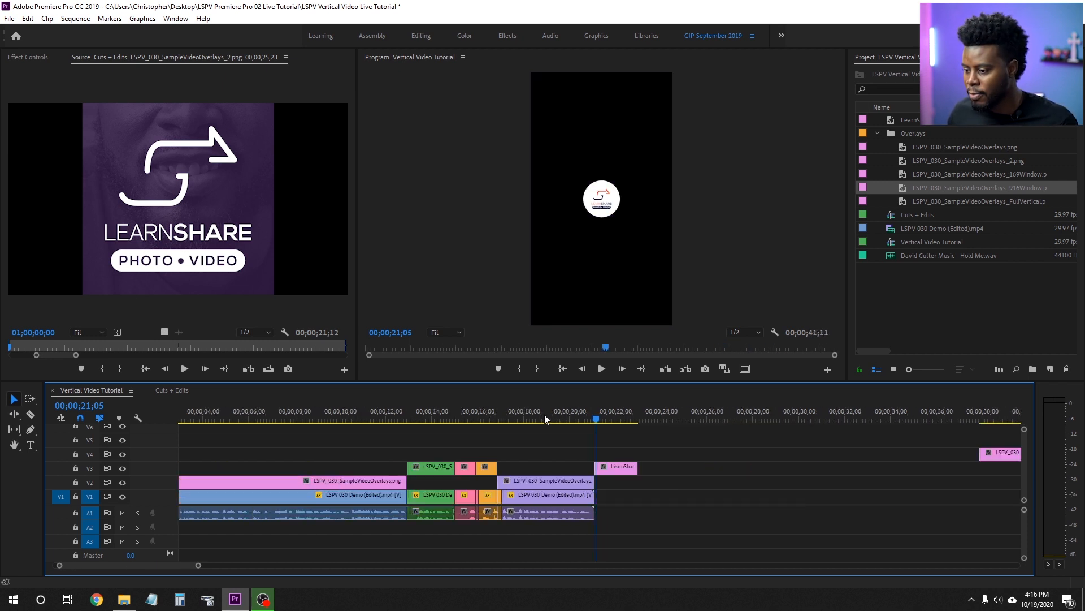
{"action": "scroll", "coordinate": [690, 451], "scroll_direction": "down", "scroll_amount": 5}
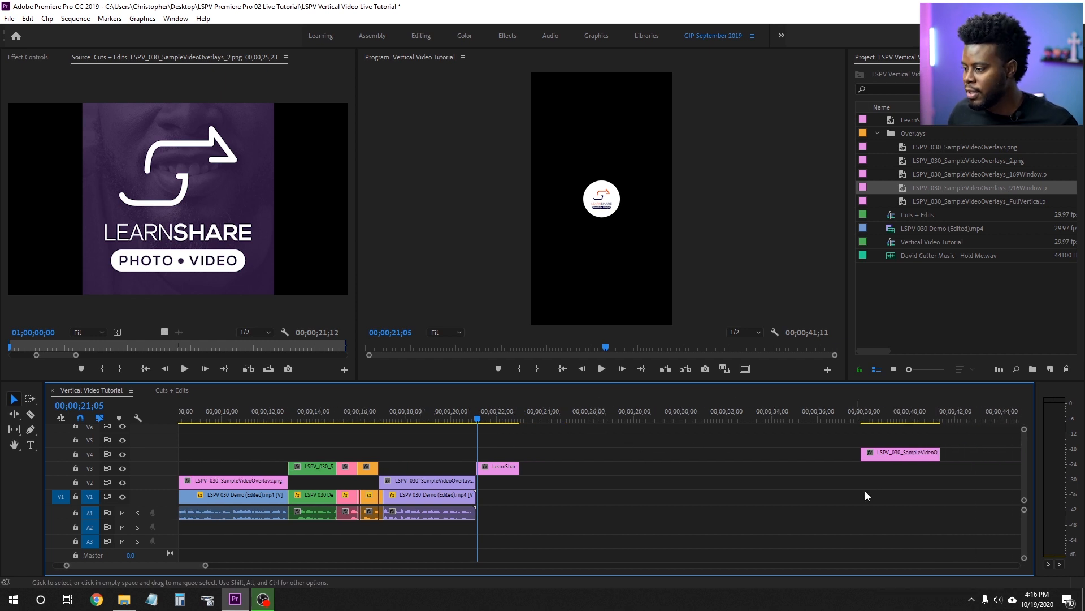
{"action": "key", "text": "Delete"}
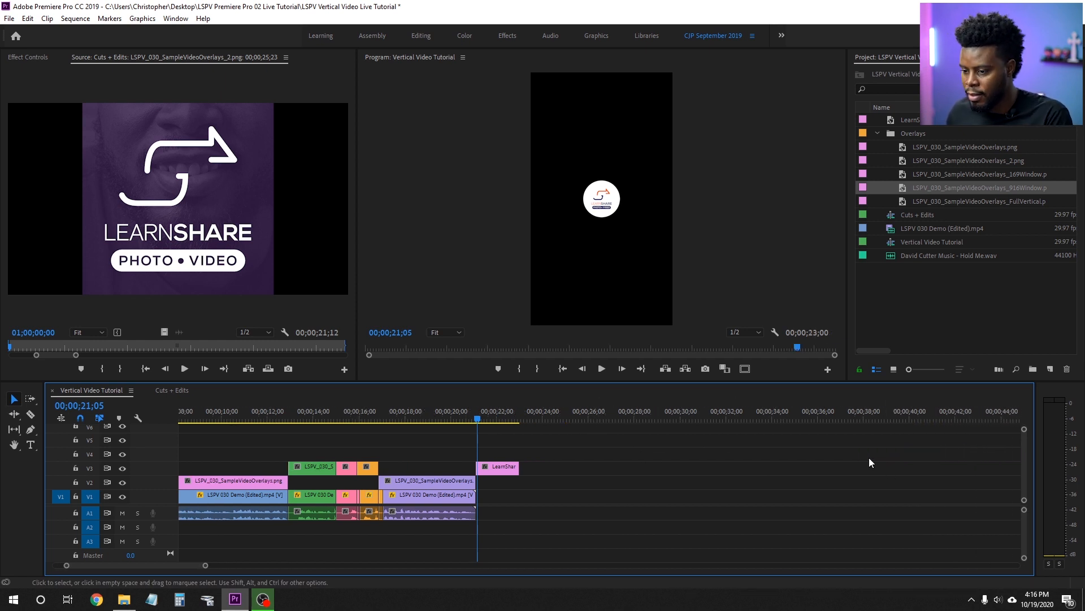
- Add David Cutter Music - Hold Me.wav to track A2 from the start of the sequence
{"action": "scroll", "coordinate": [615, 468], "scroll_direction": "up", "scroll_amount": 4}
{"action": "scroll", "coordinate": [615, 468], "scroll_direction": "up", "scroll_amount": 4}
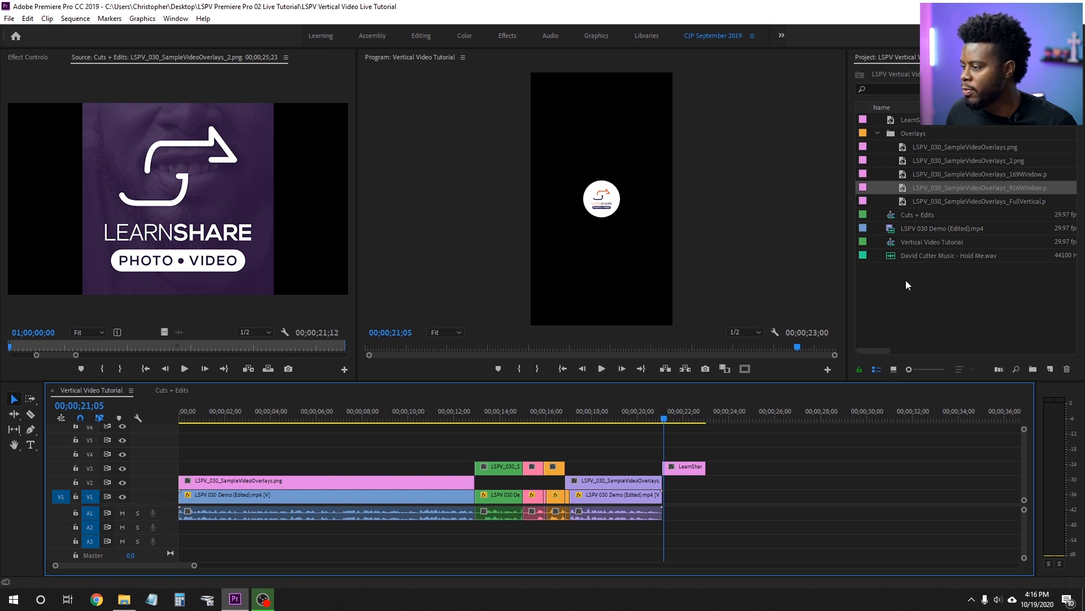
{"action": "left_click_drag", "start_coordinate": [912, 256], "coordinate": [181, 529]}
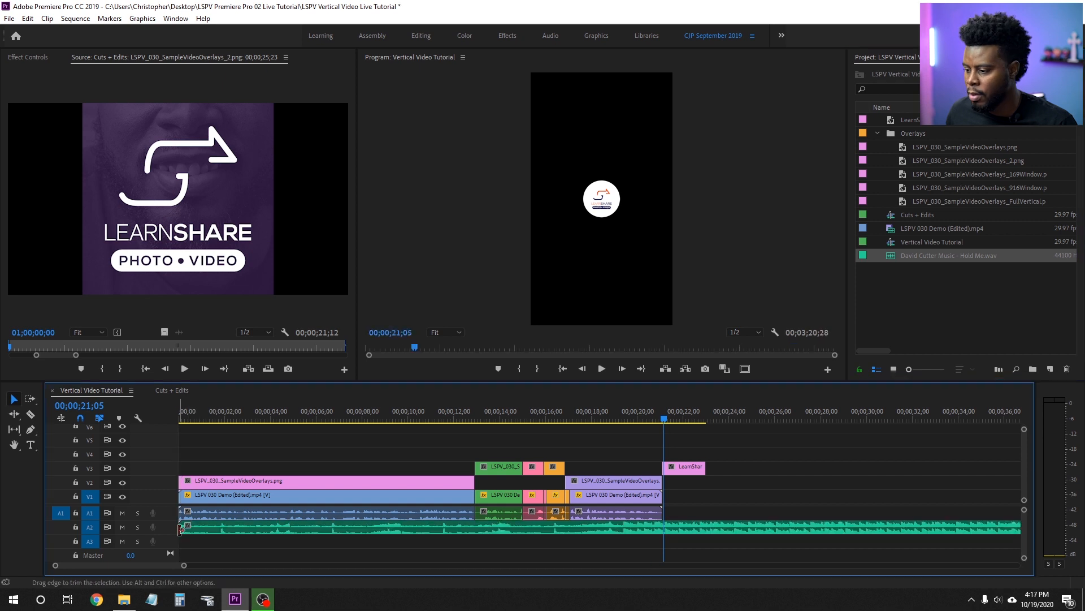
{"action": "key", "text": "minus"}
{"action": "key", "text": "minus"}
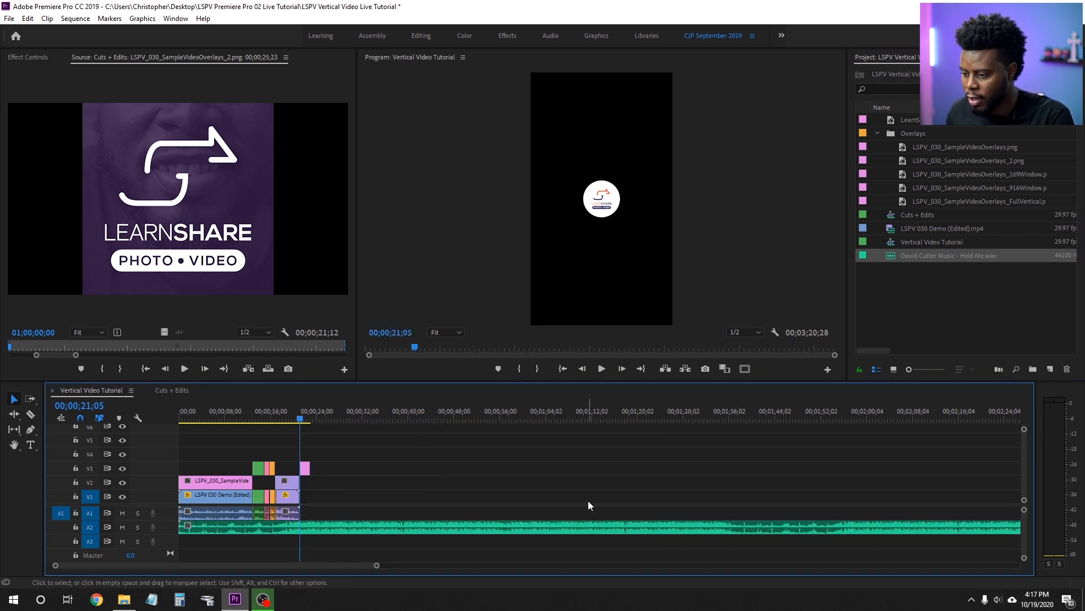
- Split the music clip on A2 with the Razor tool at about 00;00;25;00, just past the end of the logo clip
{"action": "key", "text": "equal"}
{"action": "key", "text": "equal"}
{"action": "scroll", "coordinate": [630, 476], "scroll_direction": "up", "scroll_amount": 2}
{"action": "key", "text": "c"}
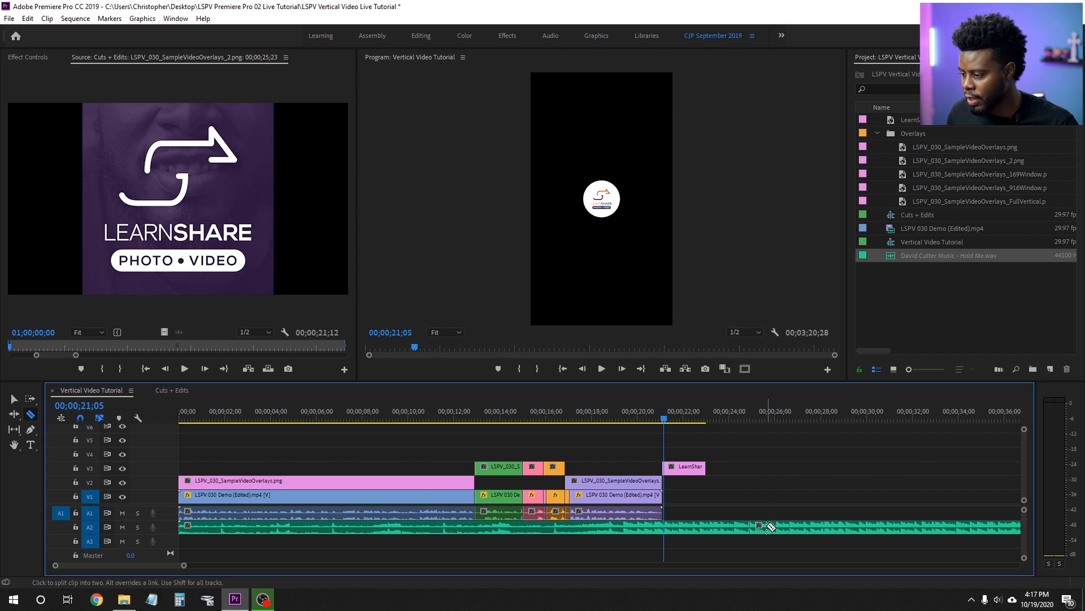
- Delete the leftover part of the music clip on A2 after the split
{"action": "key", "text": "v"}
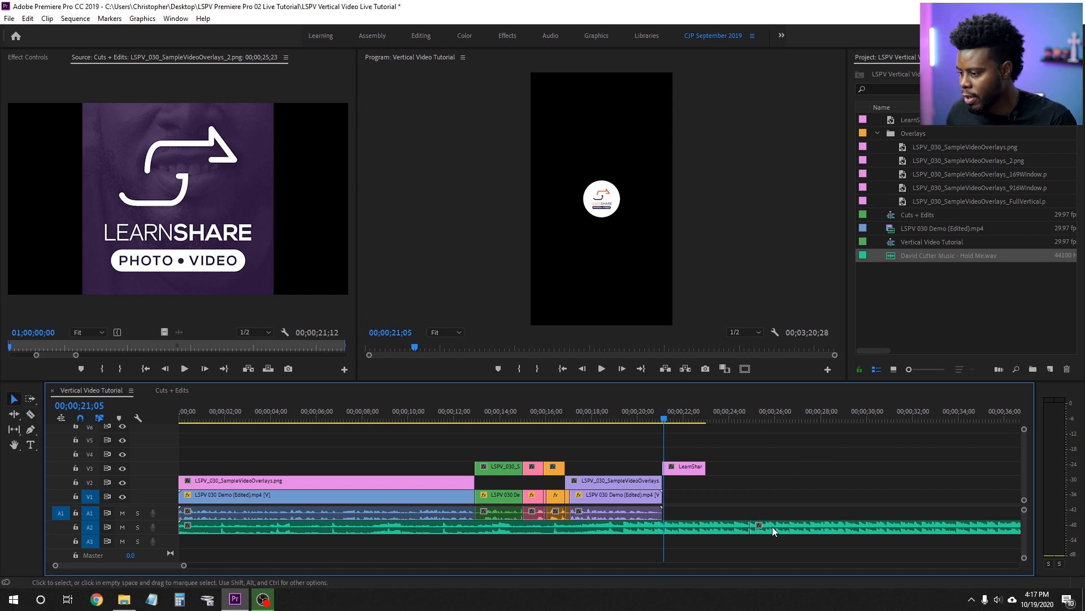
{"action": "left_click", "coordinate": [775, 527]}
{"action": "key", "text": "Delete"}
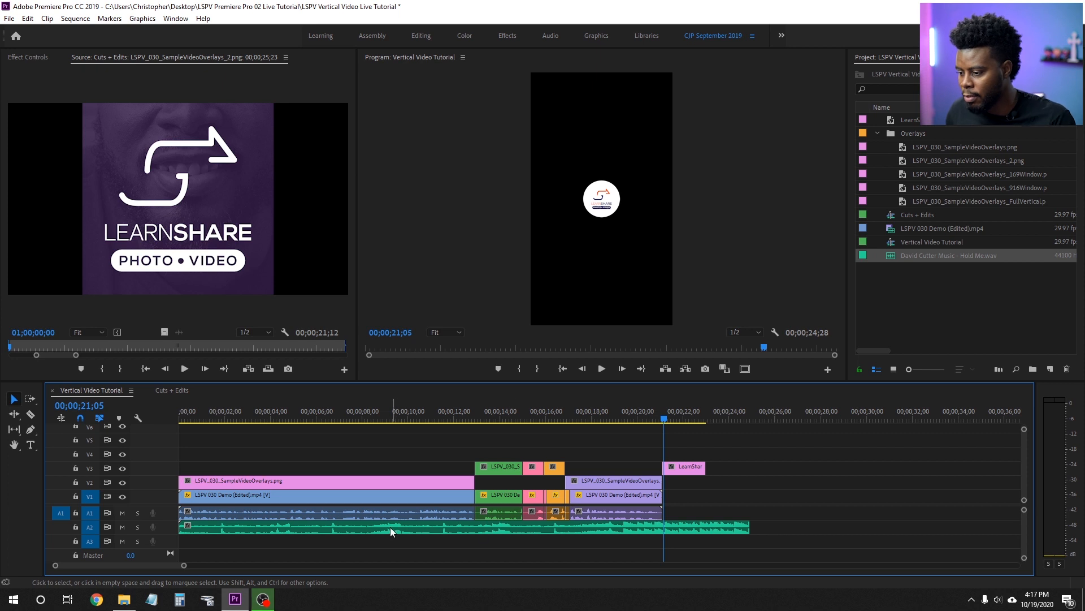
- Play the first seconds of the sequence to hear how the music sits under the speech
{"action": "left_click", "coordinate": [345, 533]}
{"action": "left_click_drag", "start_coordinate": [259, 407], "coordinate": [227, 410]}
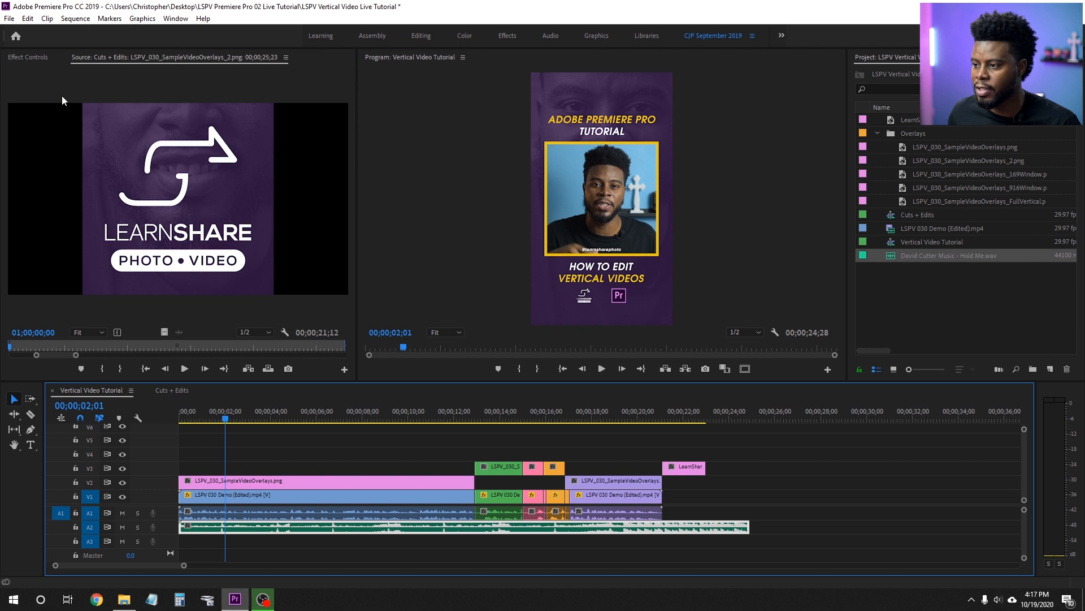
{"action": "left_click_drag", "start_coordinate": [208, 419], "coordinate": [177, 419]}
{"action": "key", "text": "space"}
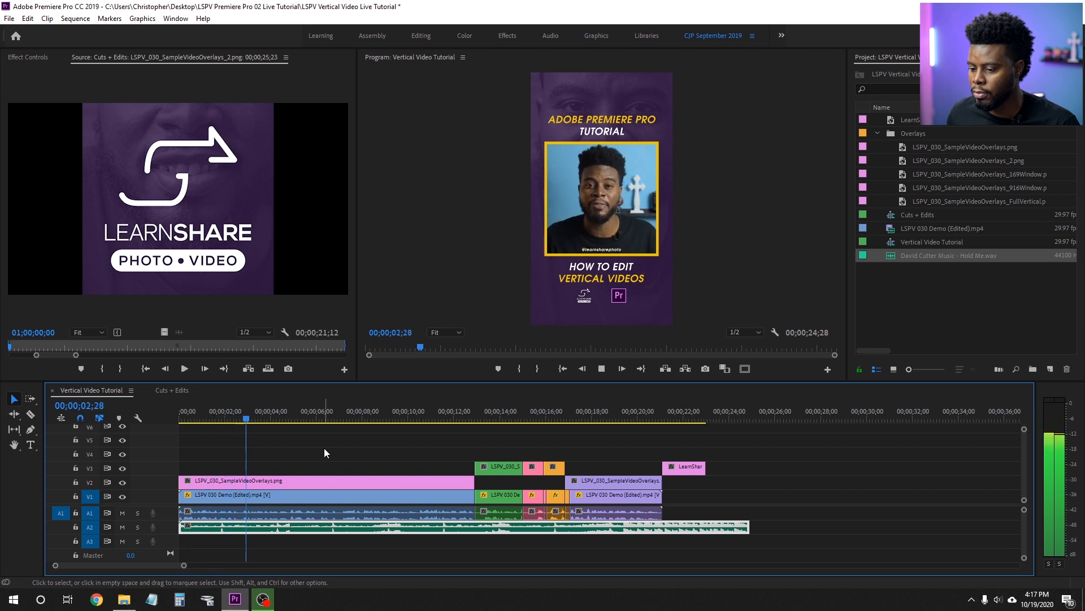
{"action": "key", "text": "space"}
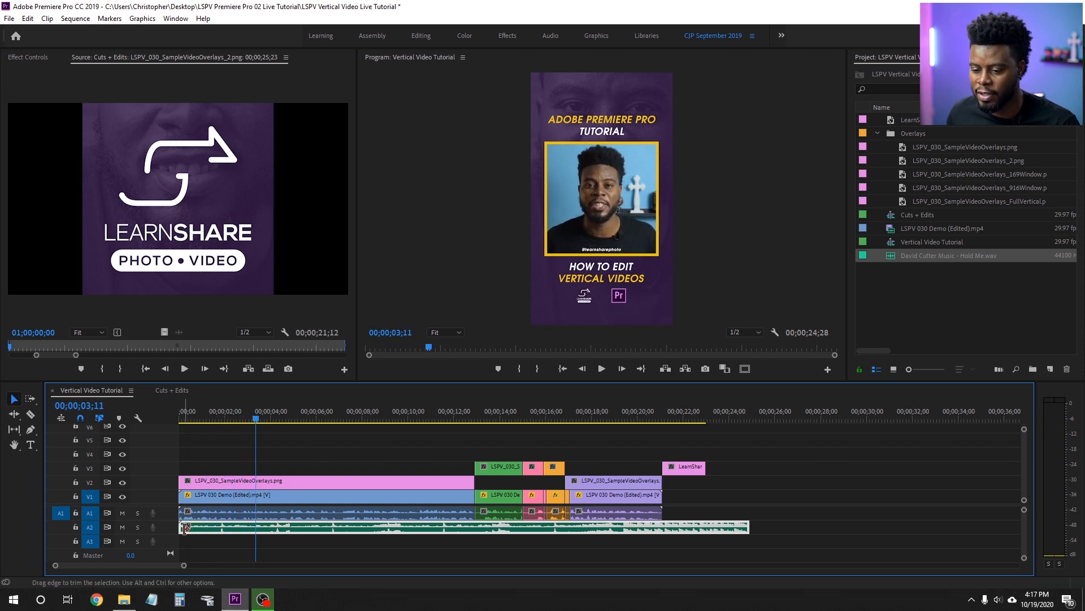
- Trim off the music clip's intro, move the clip back to the sequence start, and extend its end to the end of the logo clip
{"action": "left_click_drag", "start_coordinate": [184, 528], "coordinate": [542, 532]}
{"action": "left_click_drag", "start_coordinate": [634, 534], "coordinate": [269, 527]}
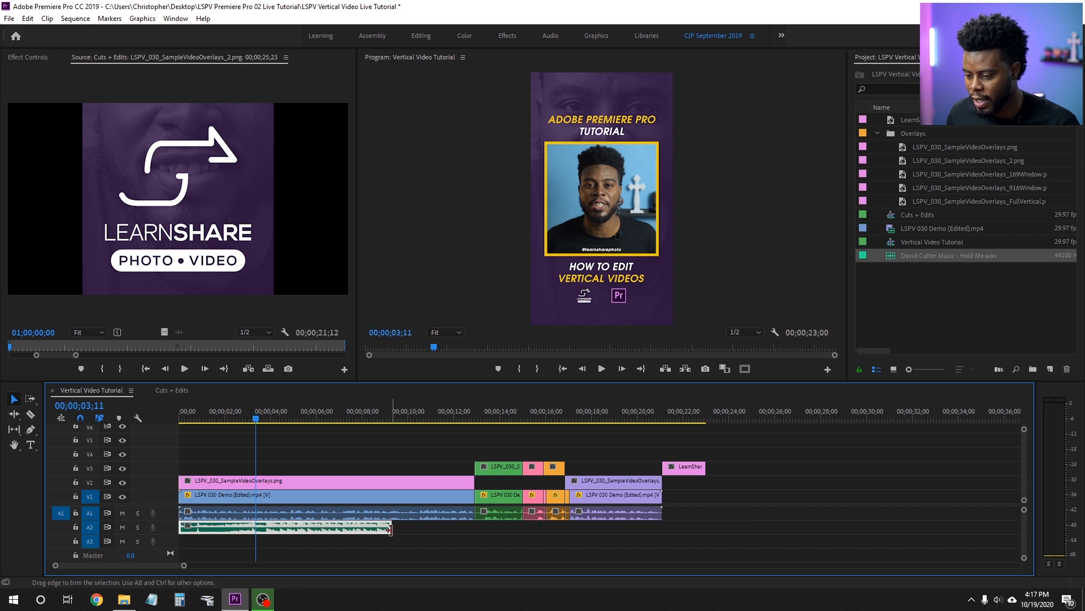
{"action": "left_click_drag", "start_coordinate": [389, 529], "coordinate": [706, 540]}
- Play the opening, trim more off the beginning of the music while keeping it at the sequence start, and save the project
{"action": "key", "text": "Home"}
{"action": "key", "text": "space"}
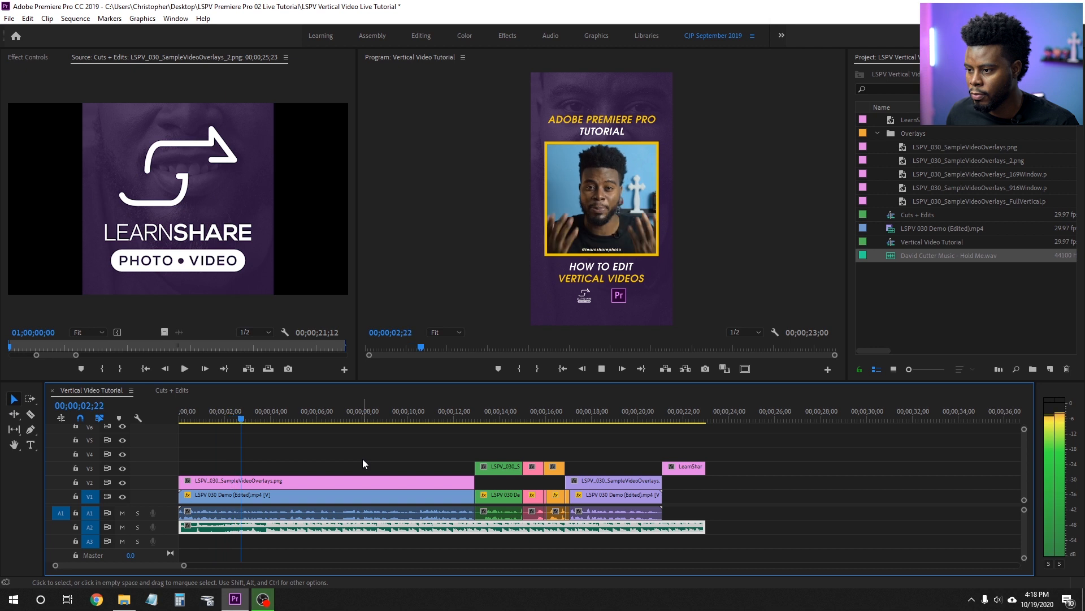
{"action": "key", "text": "space"}
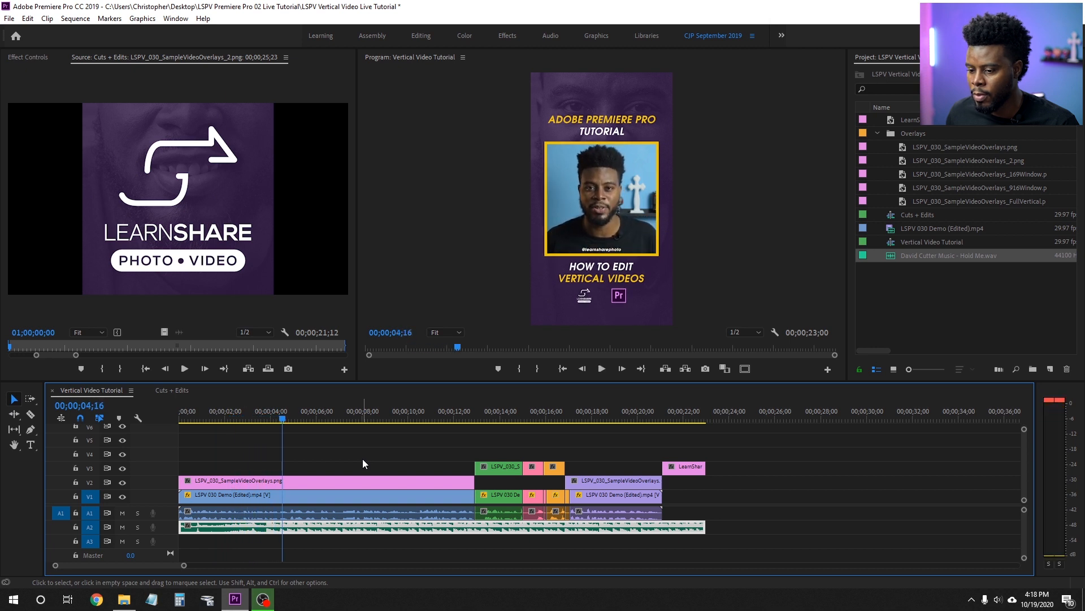
{"action": "left_click_drag", "start_coordinate": [182, 528], "coordinate": [230, 534]}
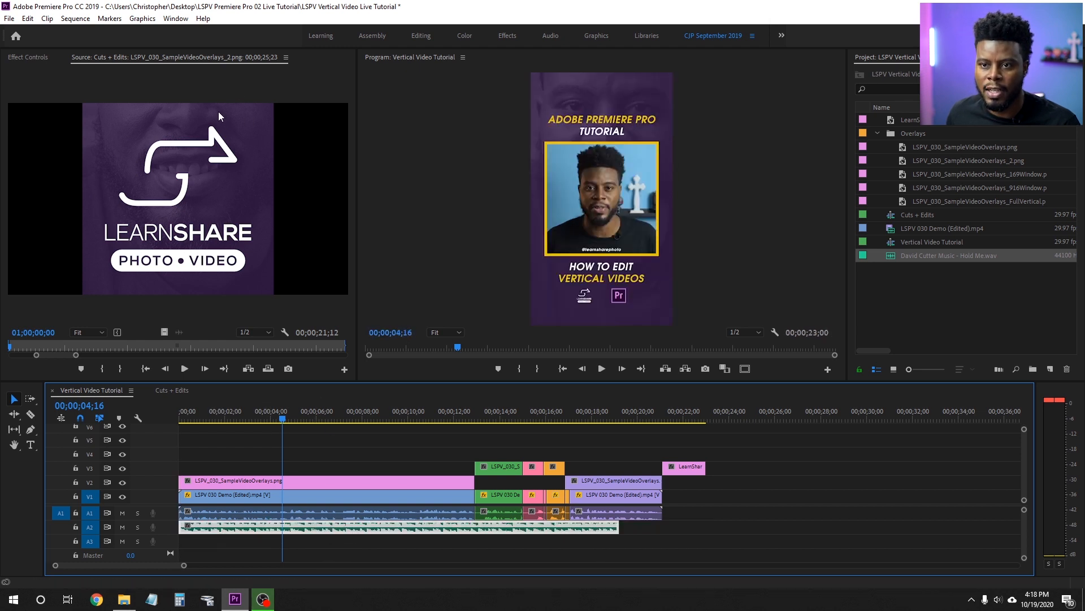
{"action": "key", "text": "ctrl+s"}
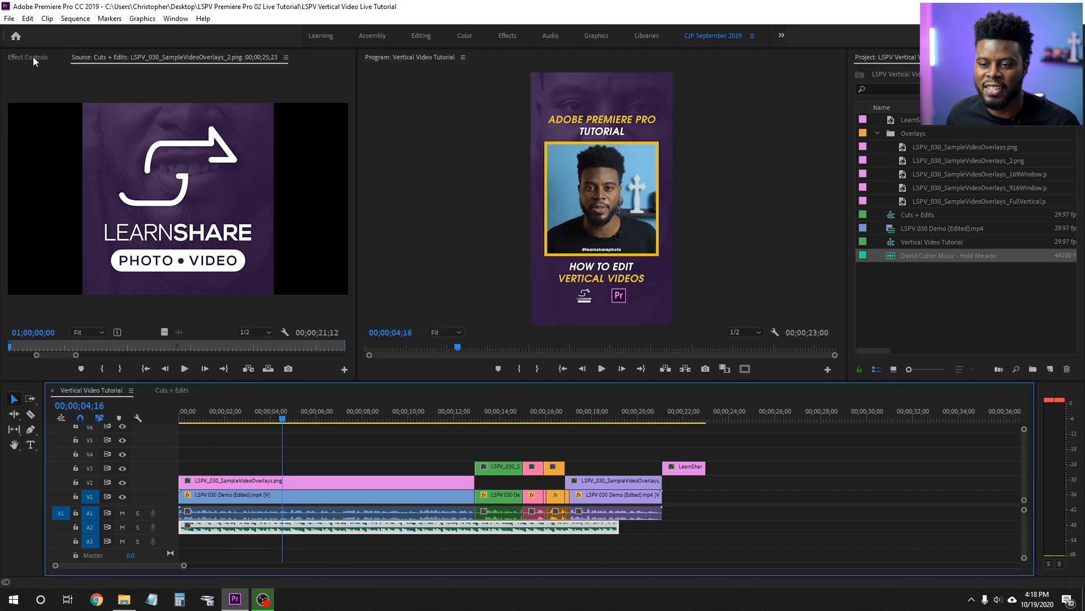
- Turn off keyframing for the music clip's volume Level, set it to -10 dB, and play from the start
{"action": "left_click", "coordinate": [30, 57]}
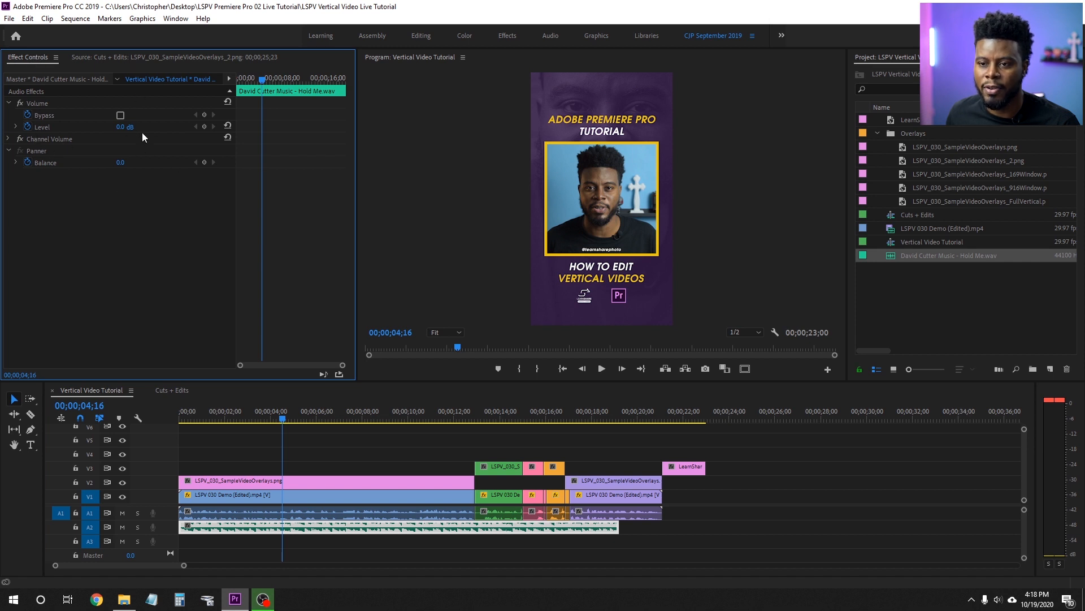
{"action": "left_click", "coordinate": [27, 127]}
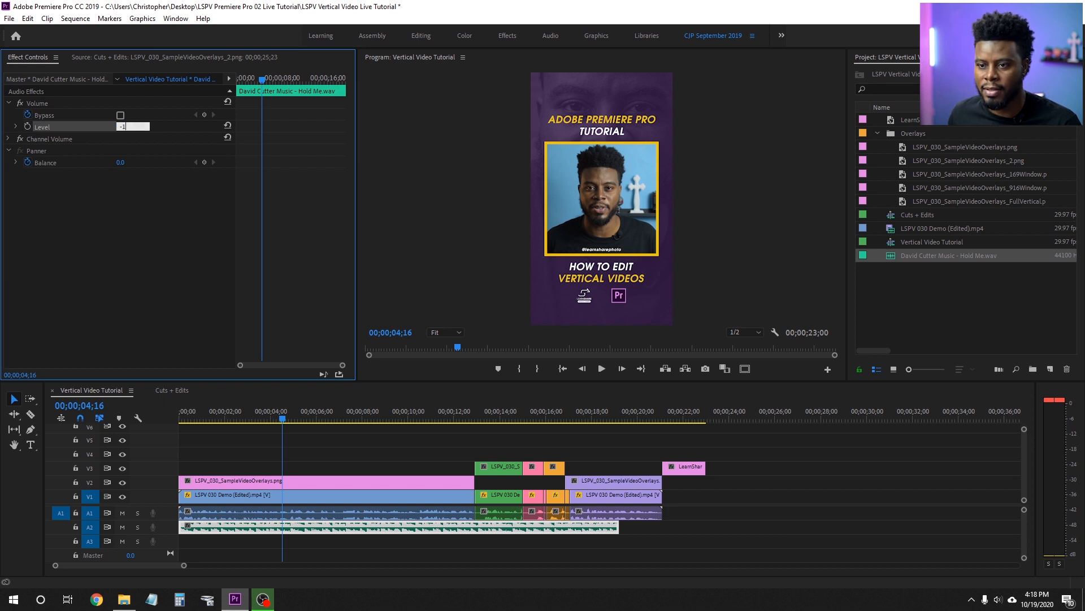
{"action": "left_click_drag", "start_coordinate": [233, 417], "coordinate": [126, 409]}
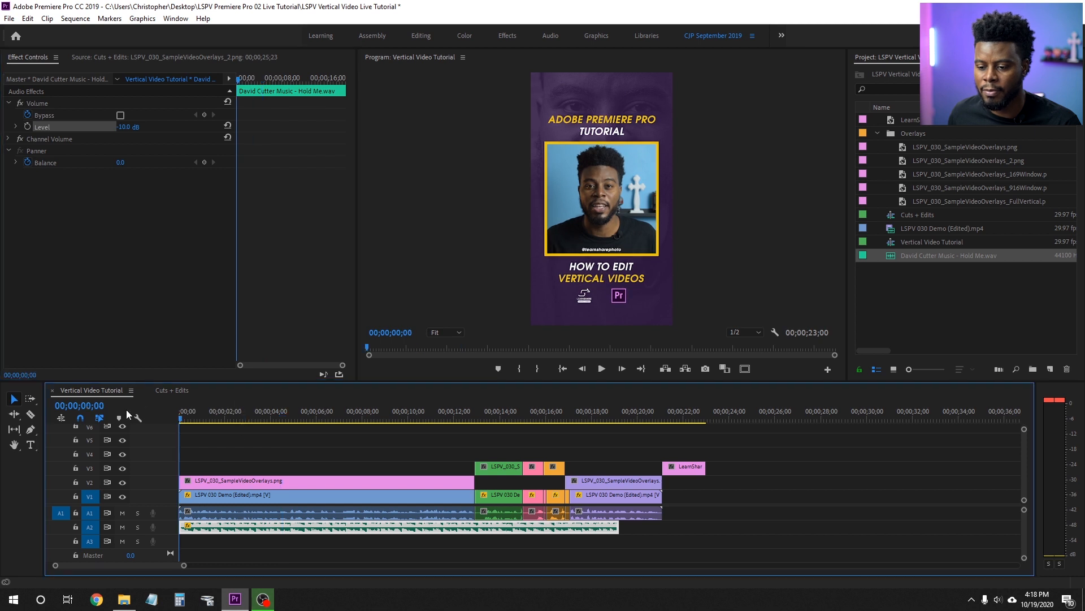
{"action": "key", "text": "space"}
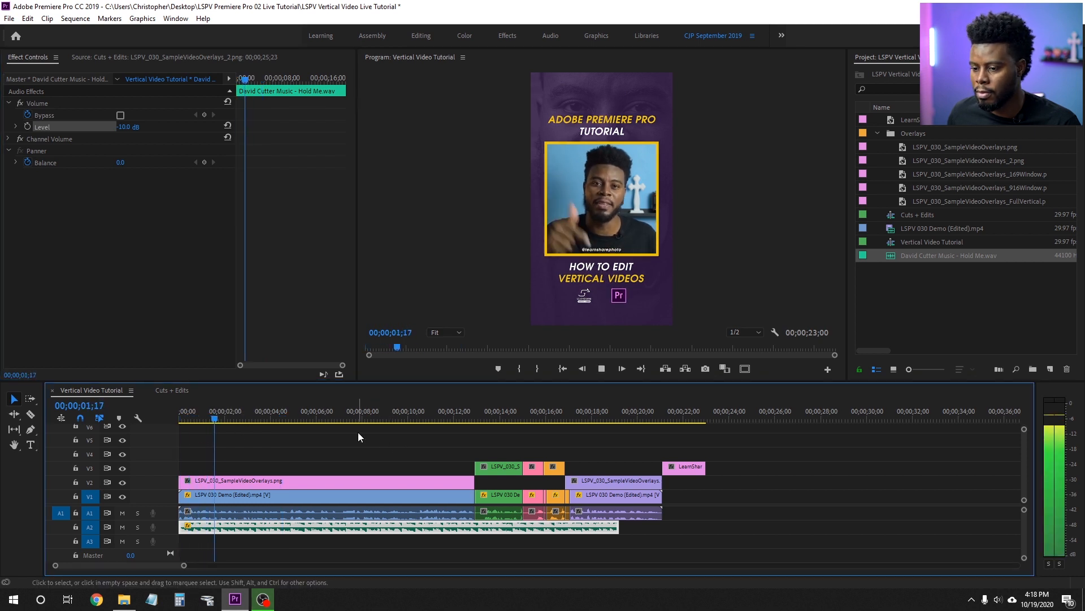
- Set the music clip's volume Level to -25 dB and play the opening to check the balance with the voice
{"action": "left_click", "coordinate": [133, 126]}
{"action": "type", "text": "-25"}
{"action": "key", "text": "Return"}
{"action": "left_click", "coordinate": [221, 410]}
{"action": "left_click_drag", "start_coordinate": [222, 407], "coordinate": [173, 409]}
{"action": "key", "text": "space"}
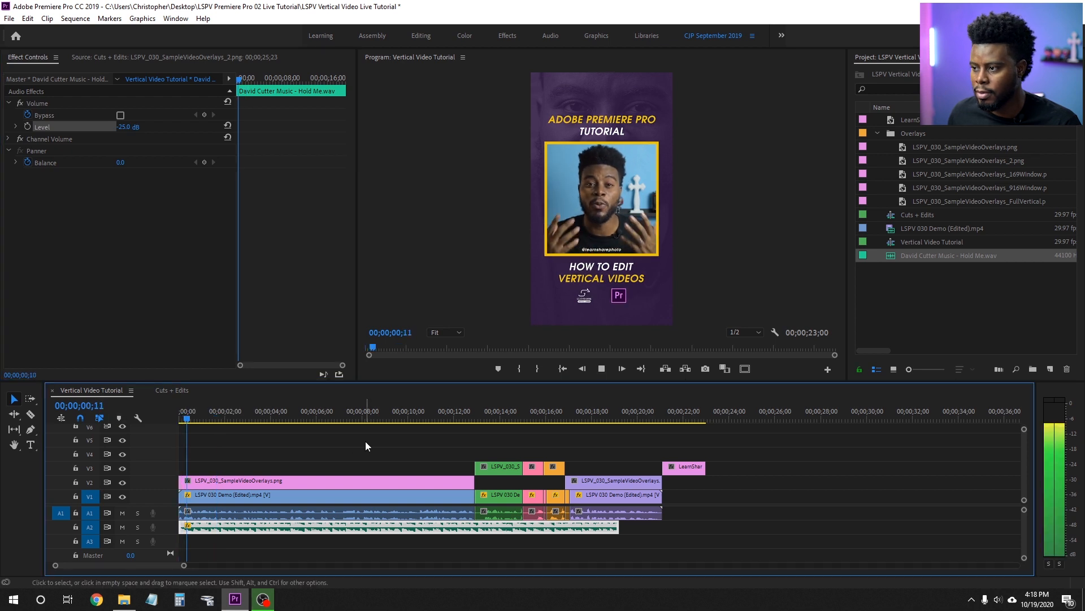
{"action": "left_click_drag", "start_coordinate": [223, 418], "coordinate": [134, 416]}
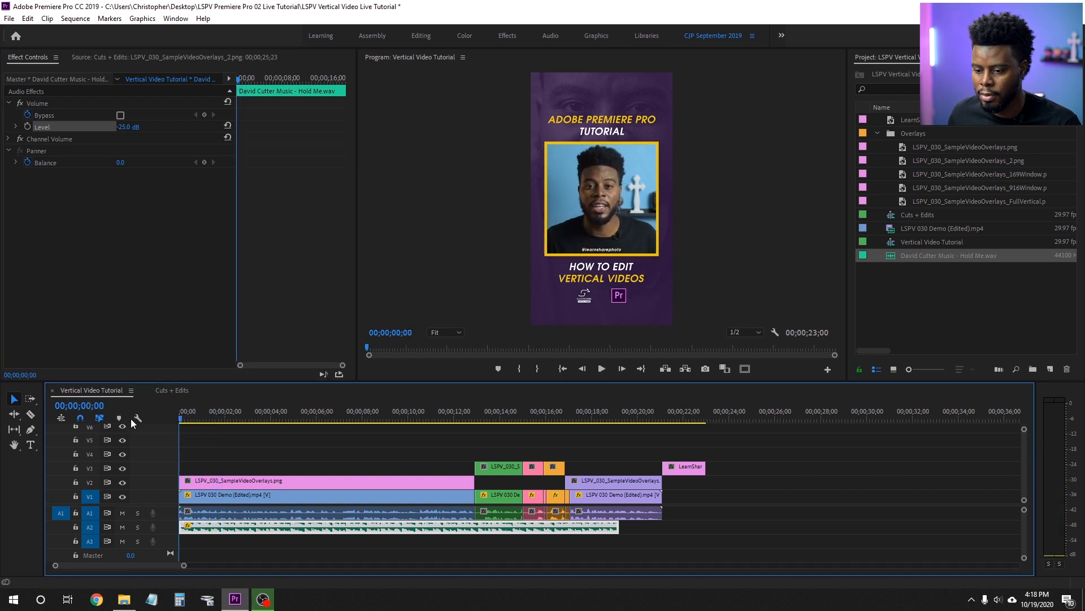
{"action": "key", "text": "space"}
{"action": "key", "text": "space"}
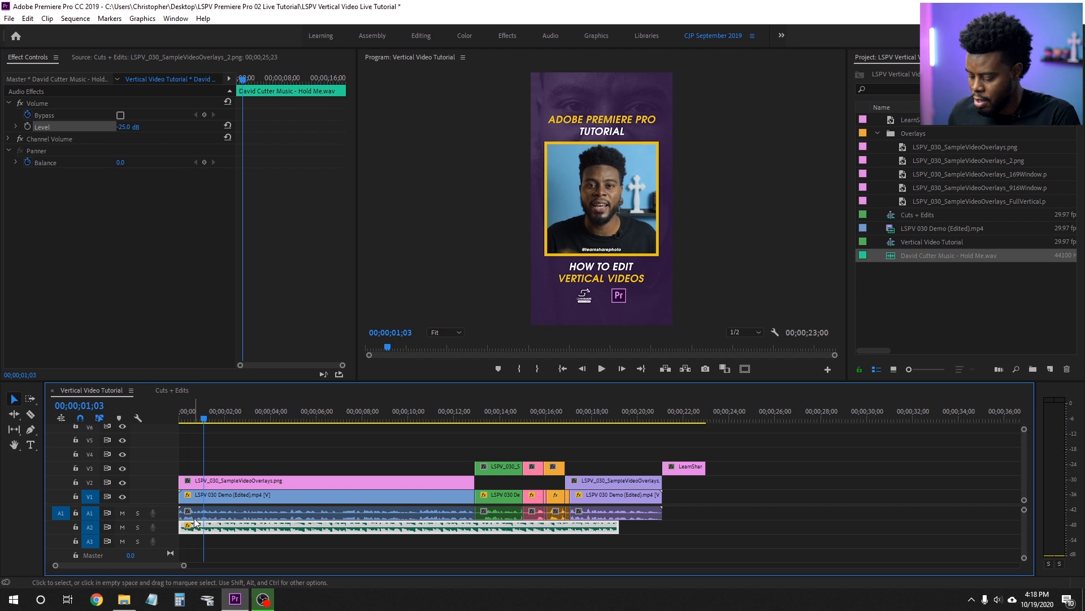
- Trim a sliver off the beginning of the music clip, keep it at the sequence start, and play it from there
{"action": "key", "text": "="}
{"action": "key", "text": "="}
{"action": "left_click", "coordinate": [202, 413]}
{"action": "left_click_drag", "start_coordinate": [180, 525], "coordinate": [237, 530]}
{"action": "left_click_drag", "start_coordinate": [200, 415], "coordinate": [156, 414]}
{"action": "key", "text": "minus"}
{"action": "key", "text": "minus"}
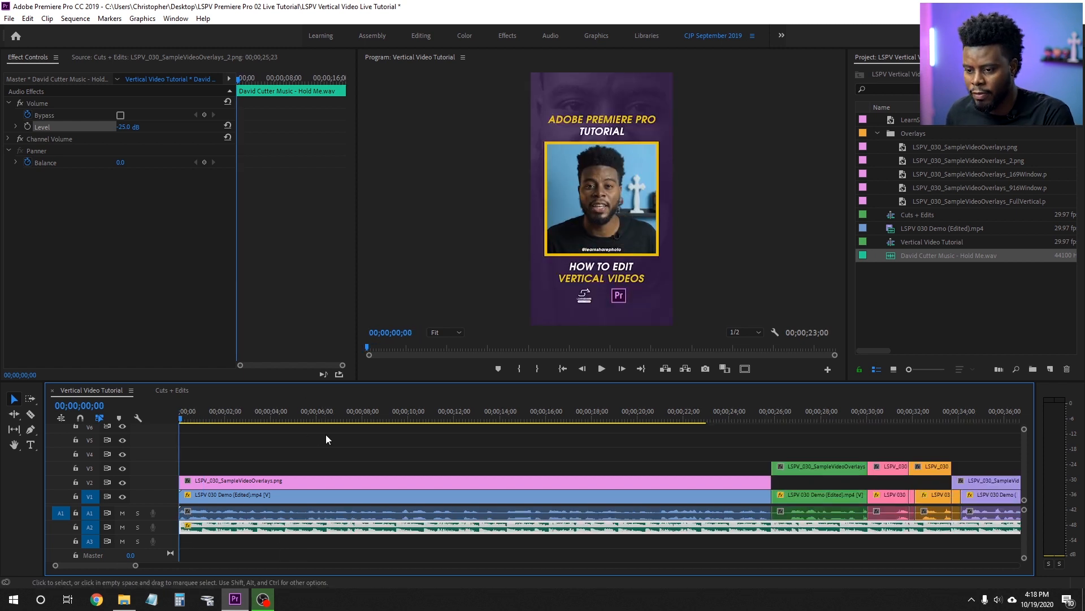
{"action": "key", "text": "space"}
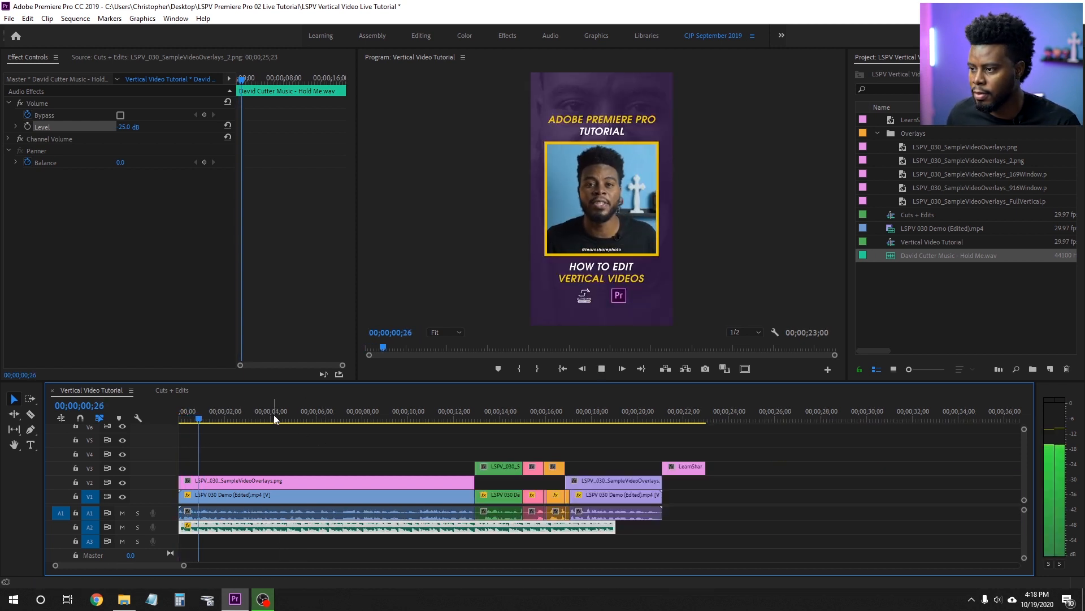
- Extend the music clip's end to the end of the logo clip and play through to the logo
{"action": "left_click_drag", "start_coordinate": [615, 526], "coordinate": [707, 531]}
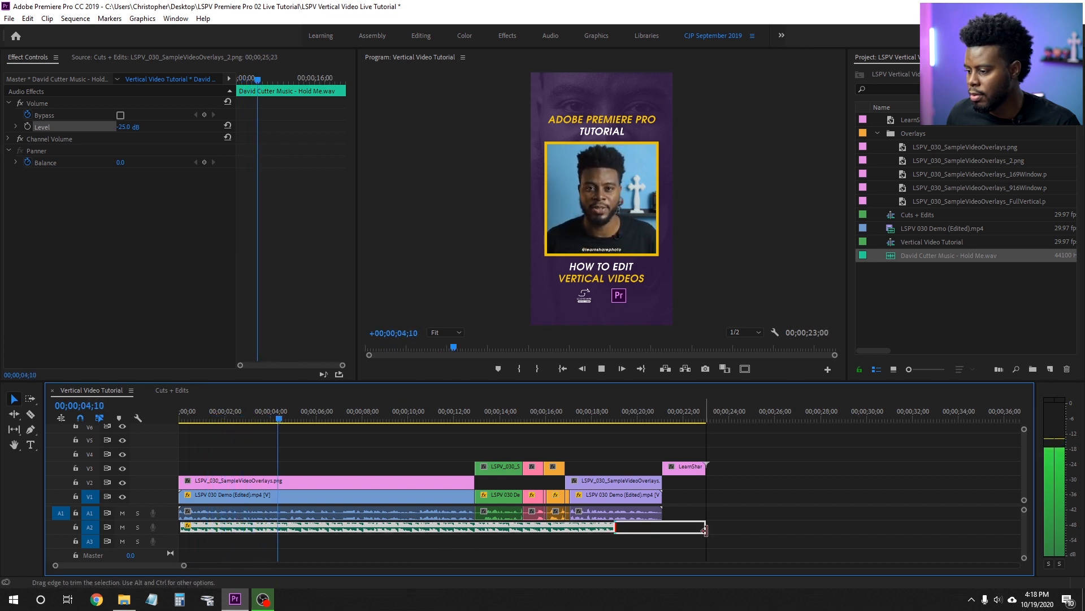
{"action": "left_click", "coordinate": [745, 461]}
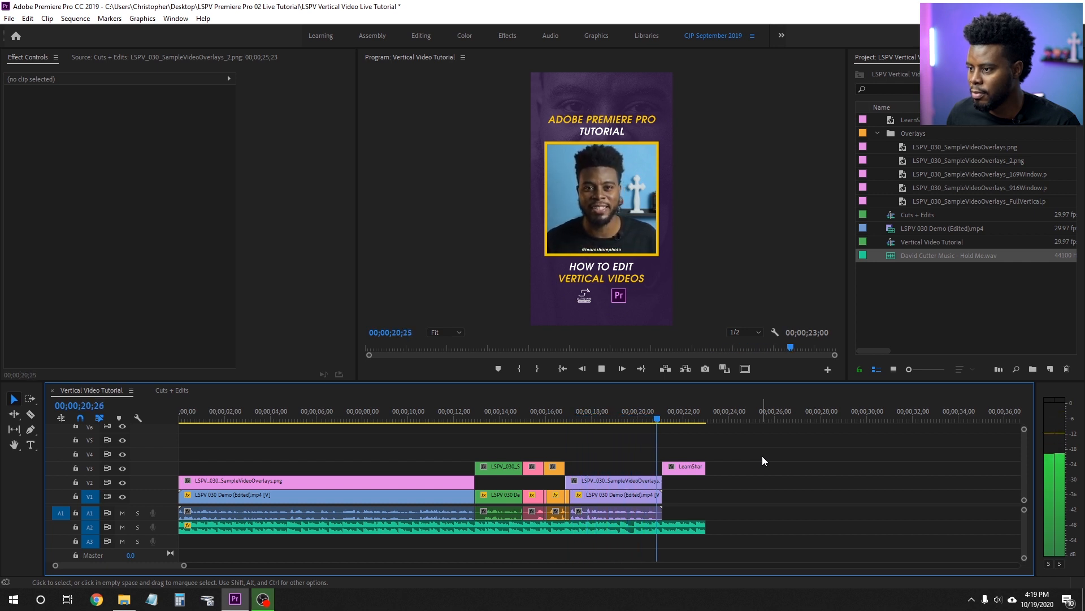
{"action": "key", "text": "space"}
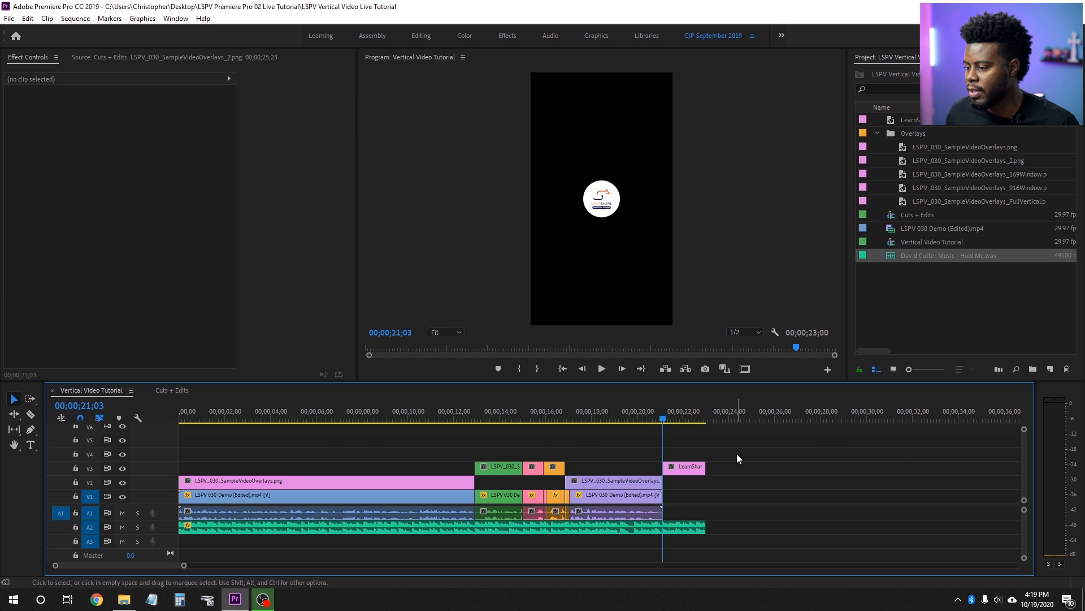
- Expand track A2 and extend both the logo clip on V3 and the music clip to about 00;00;23;28
{"action": "left_click_drag", "start_coordinate": [661, 416], "coordinate": [663, 415]}
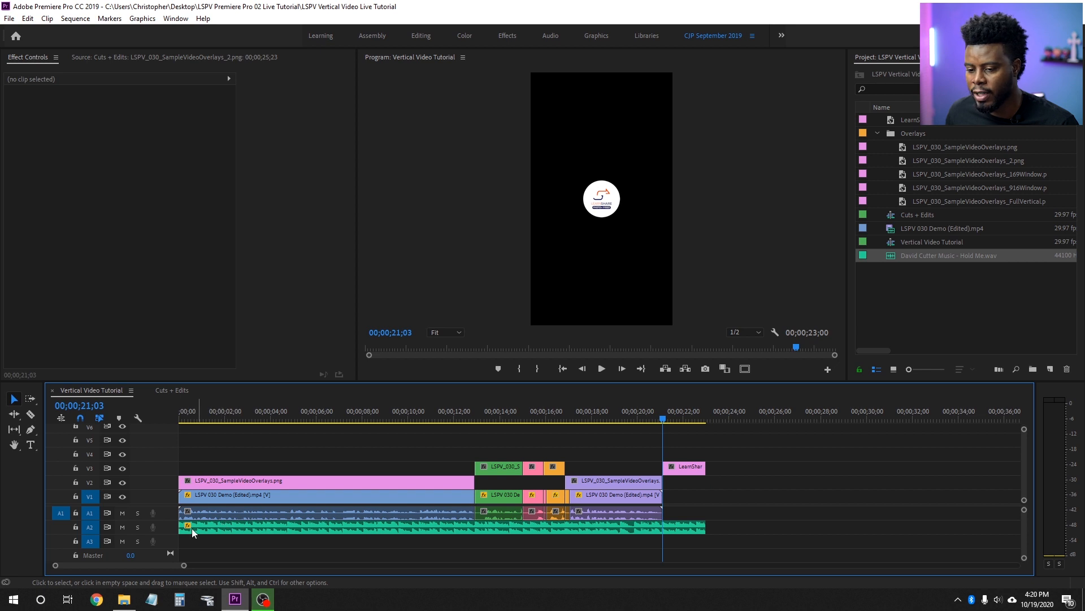
{"action": "double_click", "coordinate": [174, 527]}
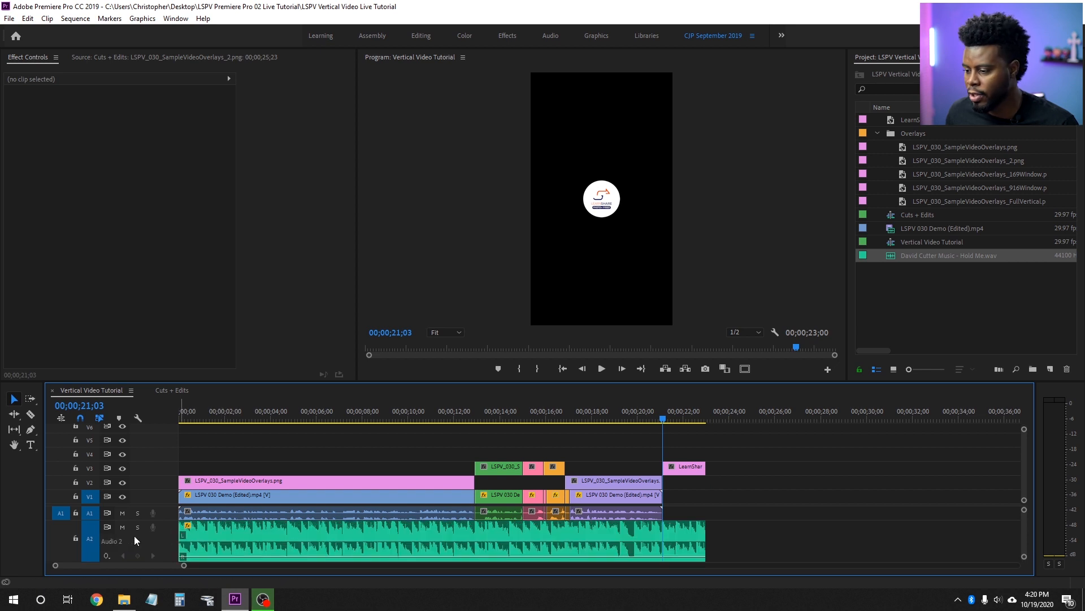
{"action": "scroll", "coordinate": [684, 490], "scroll_direction": "up", "scroll_amount": 5}
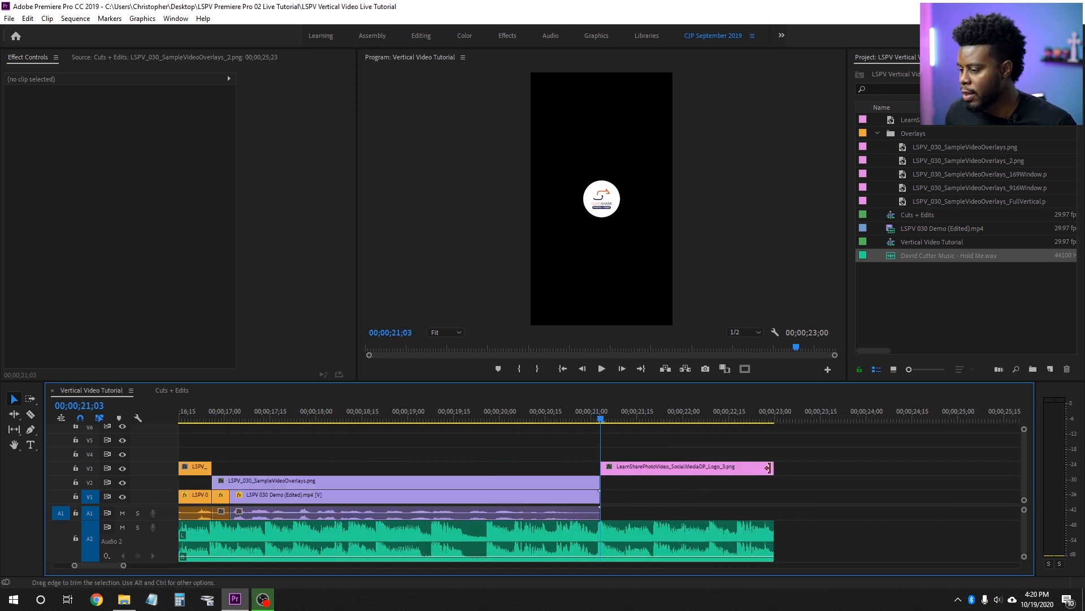
{"action": "left_click_drag", "start_coordinate": [779, 467], "coordinate": [859, 467]}
{"action": "left_click_drag", "start_coordinate": [775, 529], "coordinate": [856, 532]}
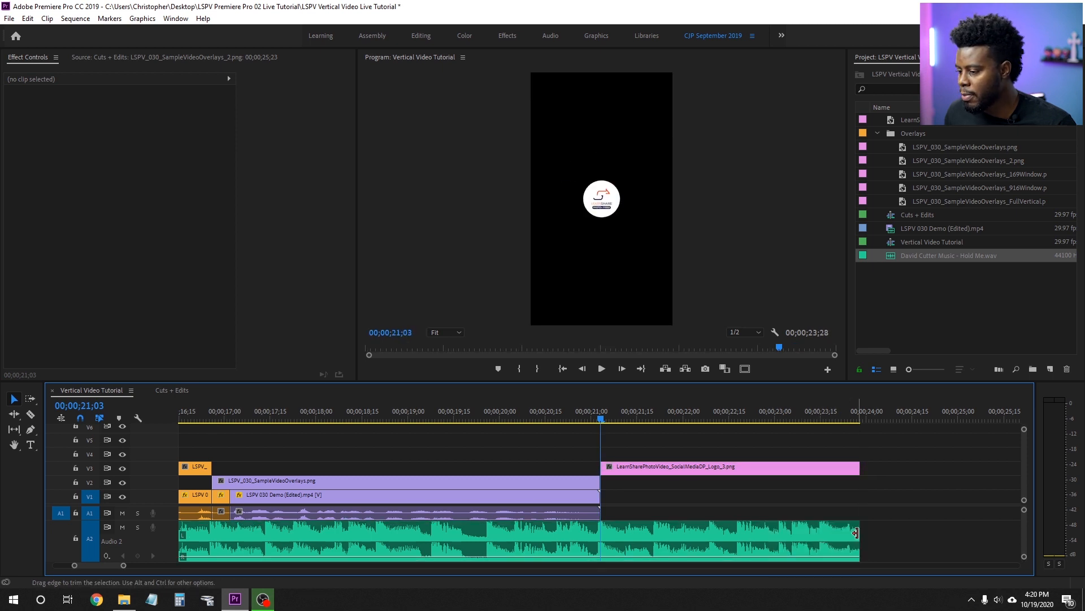
- Review the lead-in to the logo and add a volume Level keyframe to the music clip at 00;00;20;26
{"action": "left_click_drag", "start_coordinate": [565, 421], "coordinate": [478, 428]}
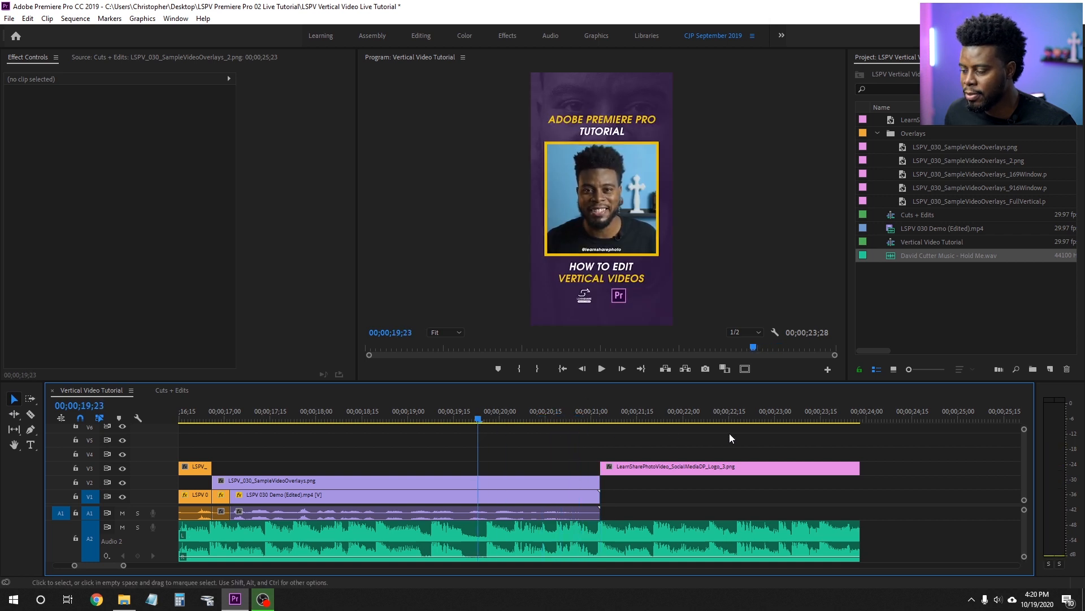
{"action": "key", "text": "space"}
{"action": "key", "text": "space"}
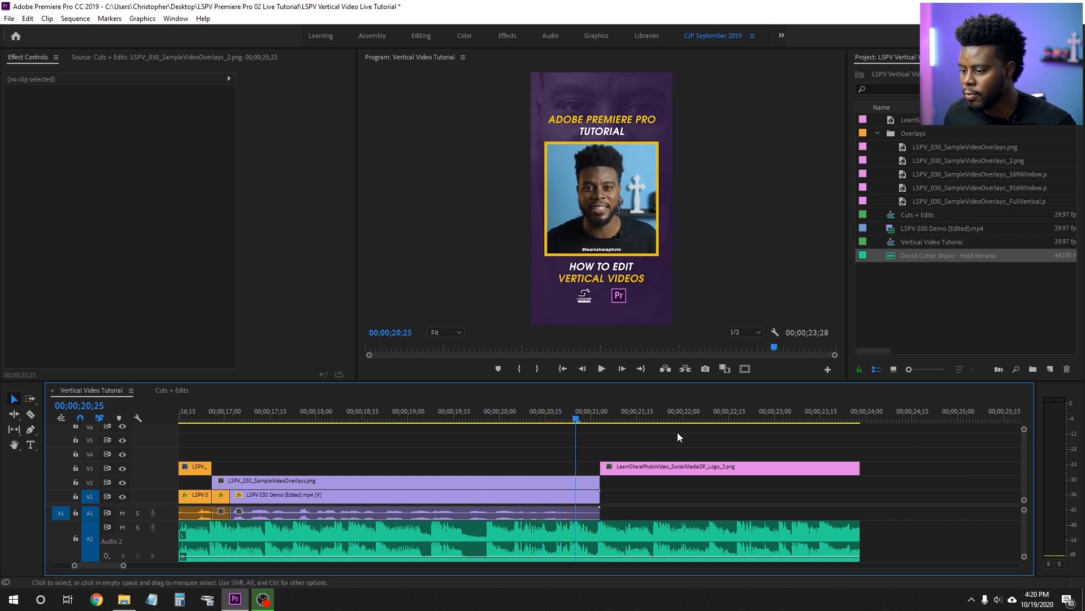
{"action": "left_click", "coordinate": [602, 542]}
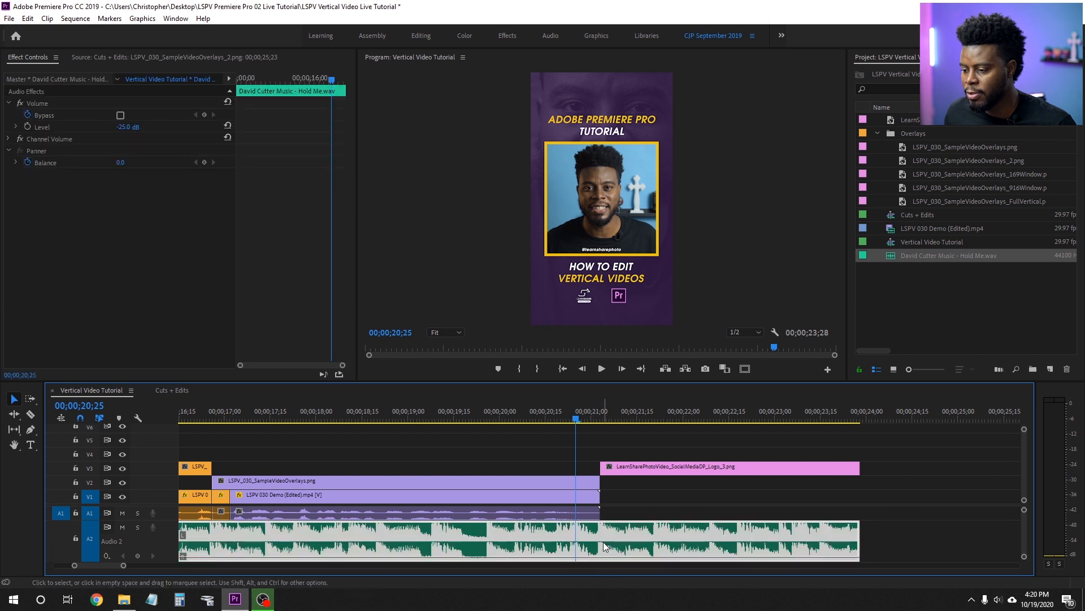
{"action": "left_click", "coordinate": [579, 419]}
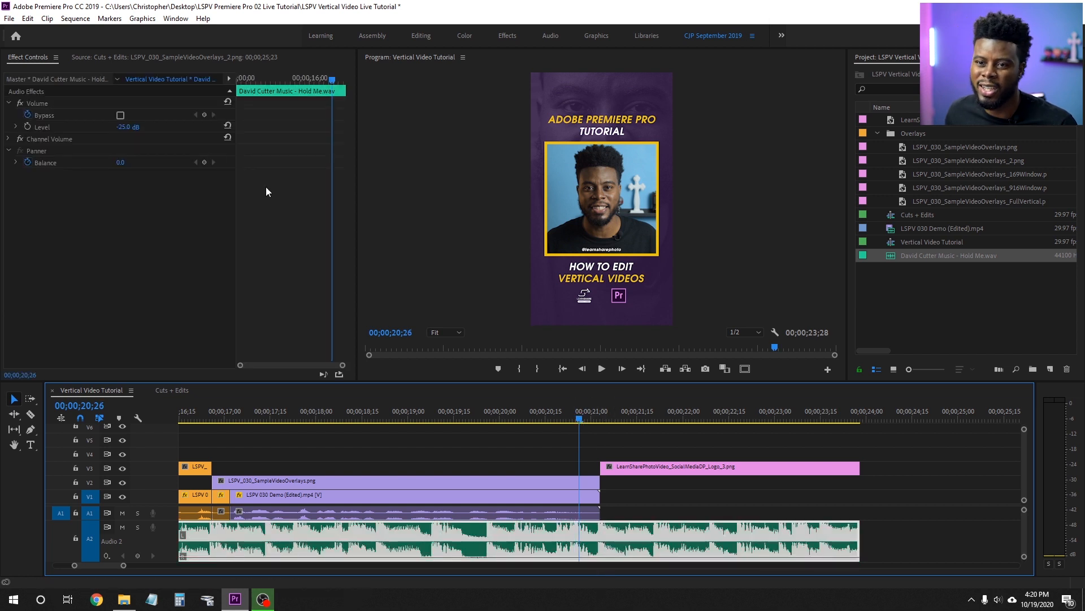
{"action": "left_click", "coordinate": [31, 126]}
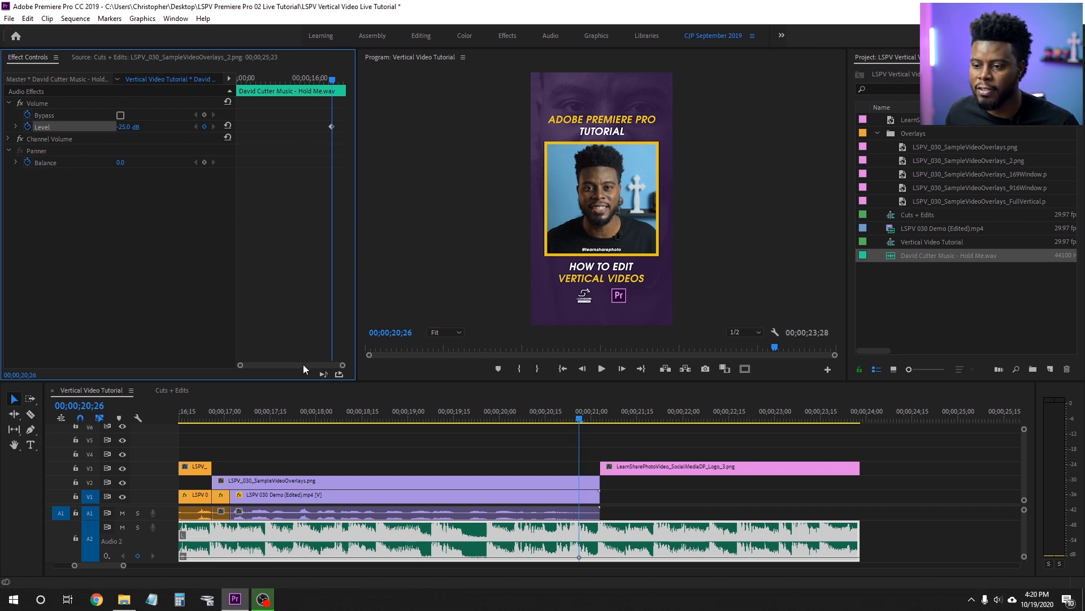
- Add a second Level keyframe of -5 dB to the music clip at 00;00;21;05, just after the logo begins
{"action": "left_click", "coordinate": [321, 162]}
{"action": "key", "text": "="}
{"action": "key", "text": "="}
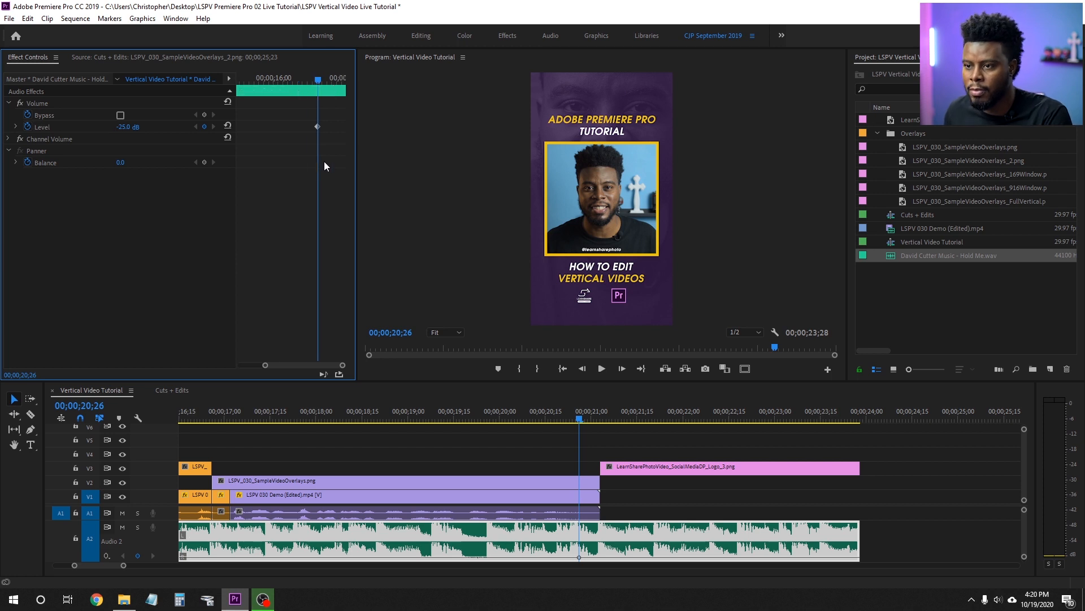
{"action": "mouse_move", "coordinate": [303, 80]}
{"action": "left_mouse_down"}
{"action": "mouse_move", "coordinate": [291, 80]}
{"action": "mouse_move", "coordinate": [303, 80]}
{"action": "left_mouse_up"}
{"action": "left_click_drag", "start_coordinate": [578, 421], "coordinate": [604, 425]}
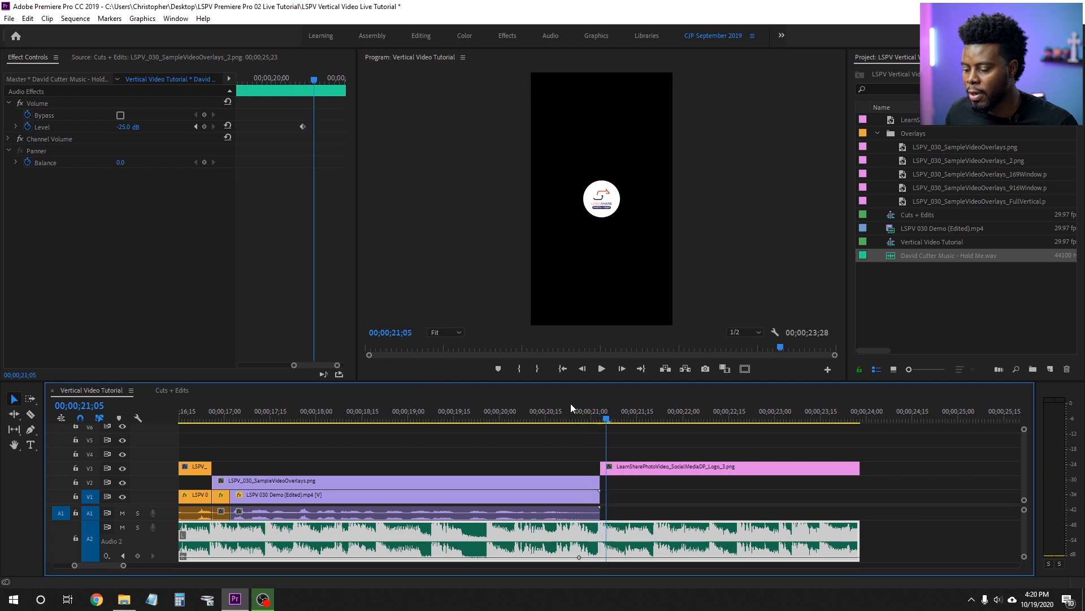
{"action": "left_click", "coordinate": [127, 127]}
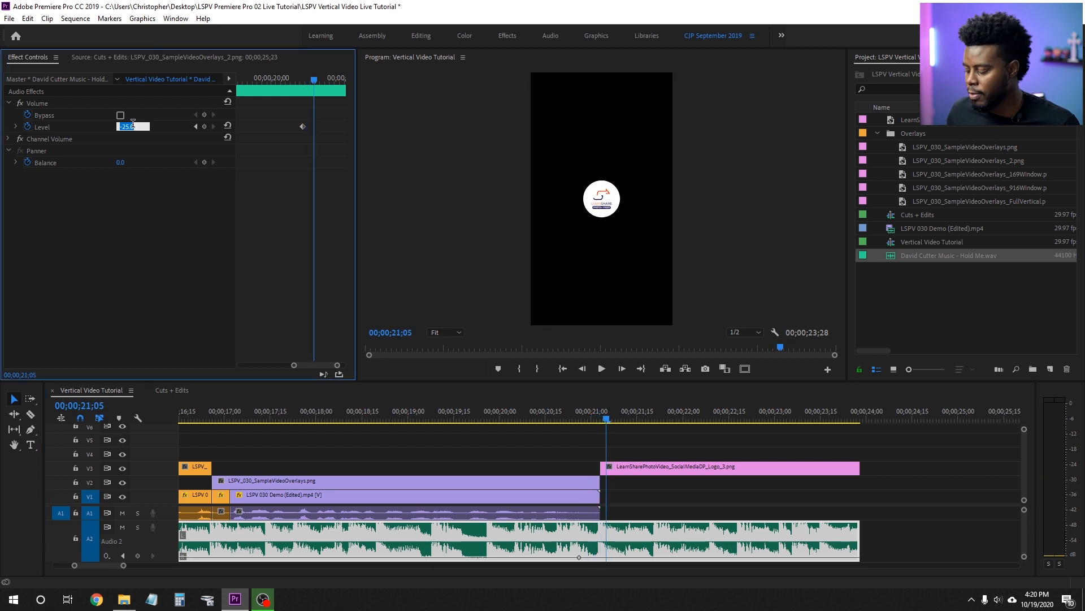
{"action": "type", "text": "-5"}
{"action": "key", "text": "Return"}
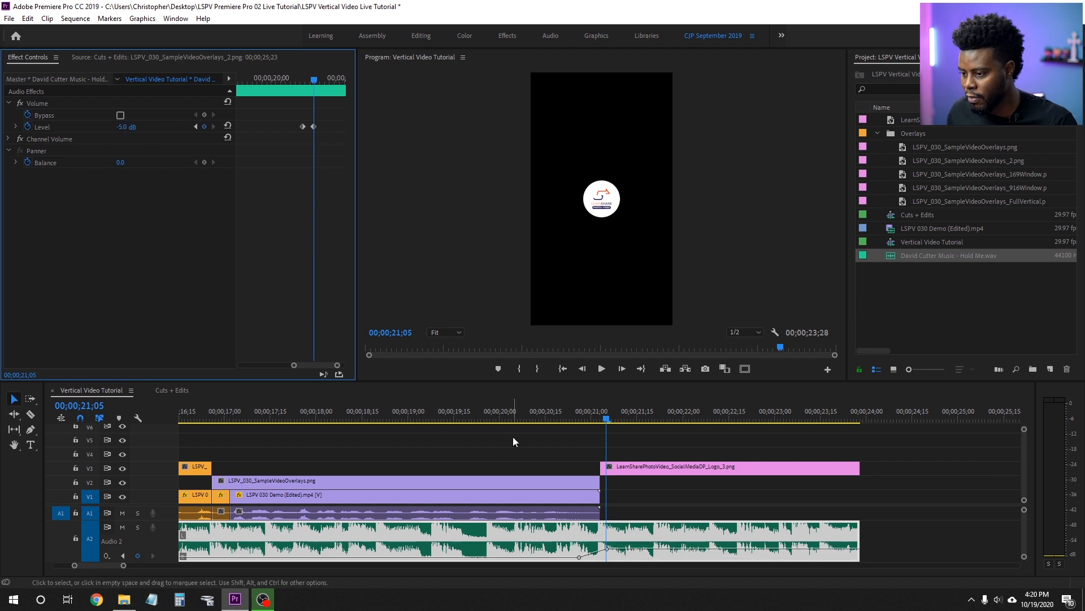
- Try adding the default audio transition to both ends of the music clip on A2, and undo it
{"action": "left_click", "coordinate": [510, 415]}
{"action": "scroll", "coordinate": [609, 529], "scroll_direction": "down", "scroll_amount": 3}
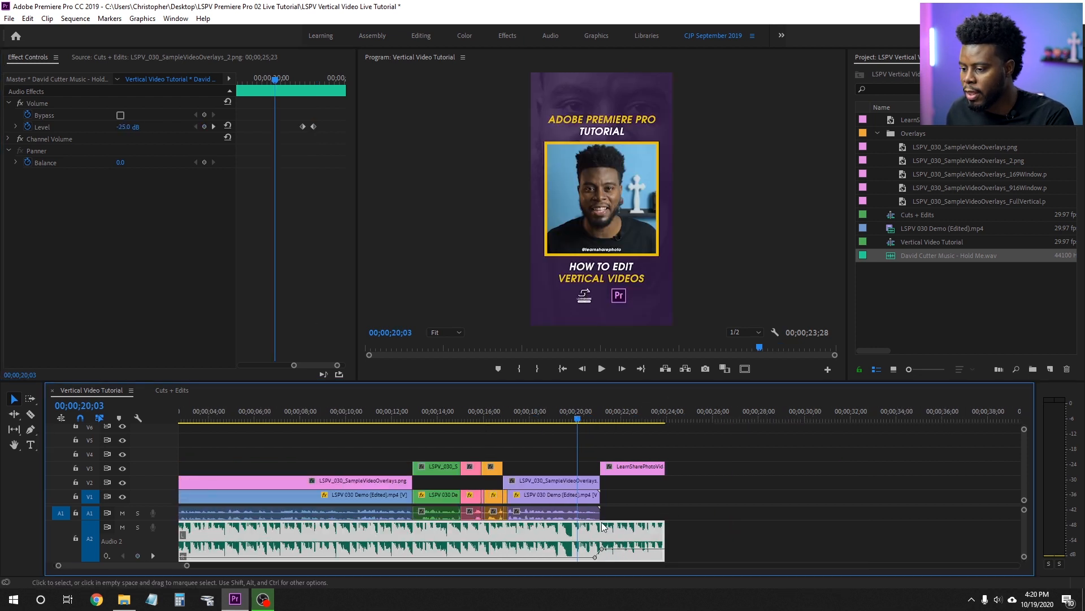
{"action": "scroll", "coordinate": [418, 540], "scroll_direction": "down", "scroll_amount": 2}
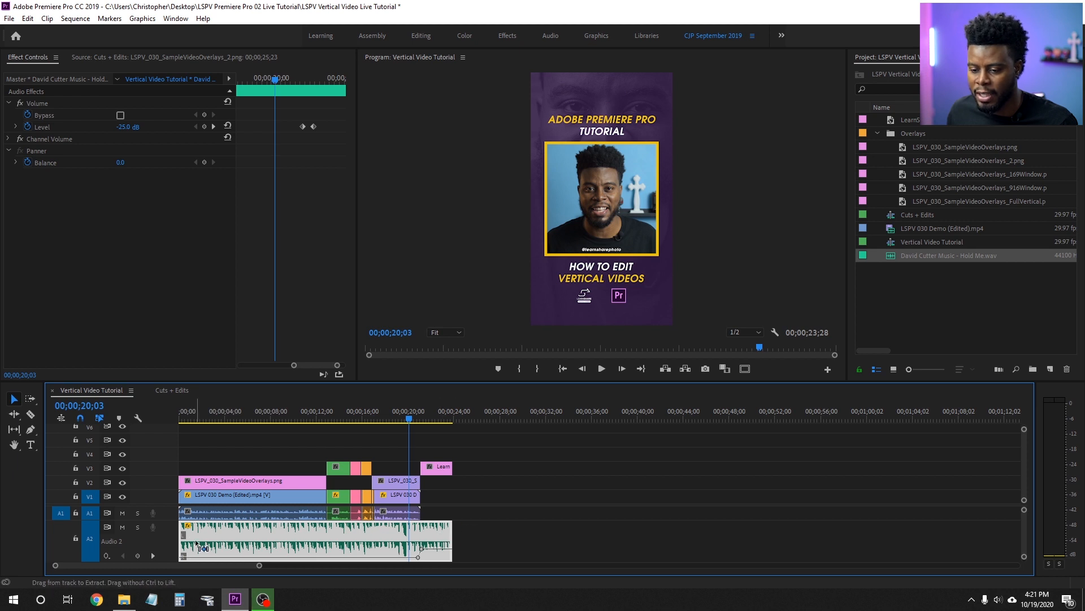
{"action": "key", "text": "ctrl+shift+d"}
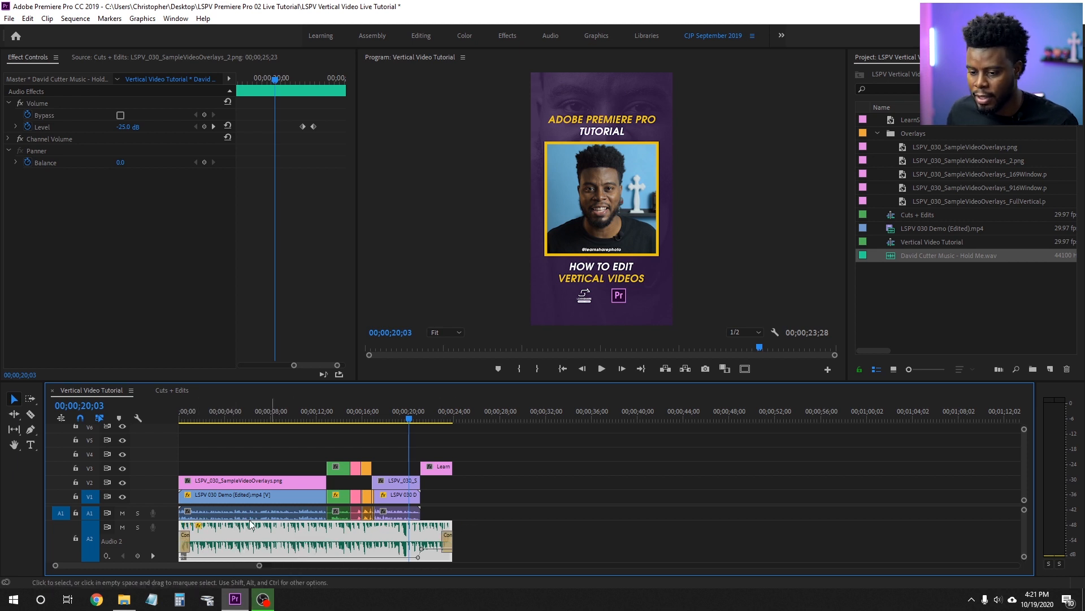
{"action": "key", "text": "equal"}
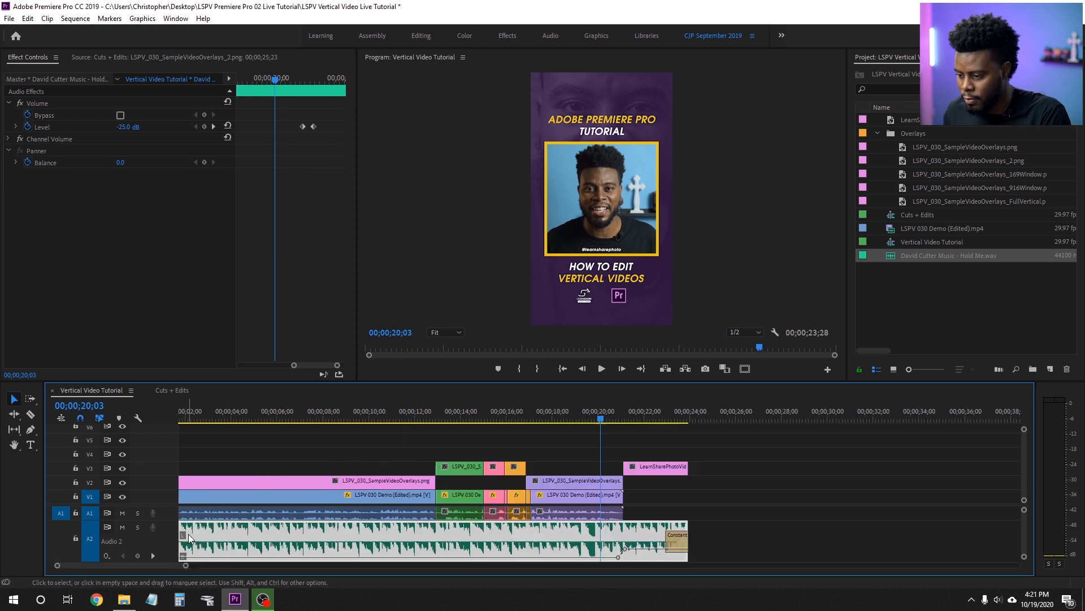
{"action": "key", "text": "ctrl+z"}
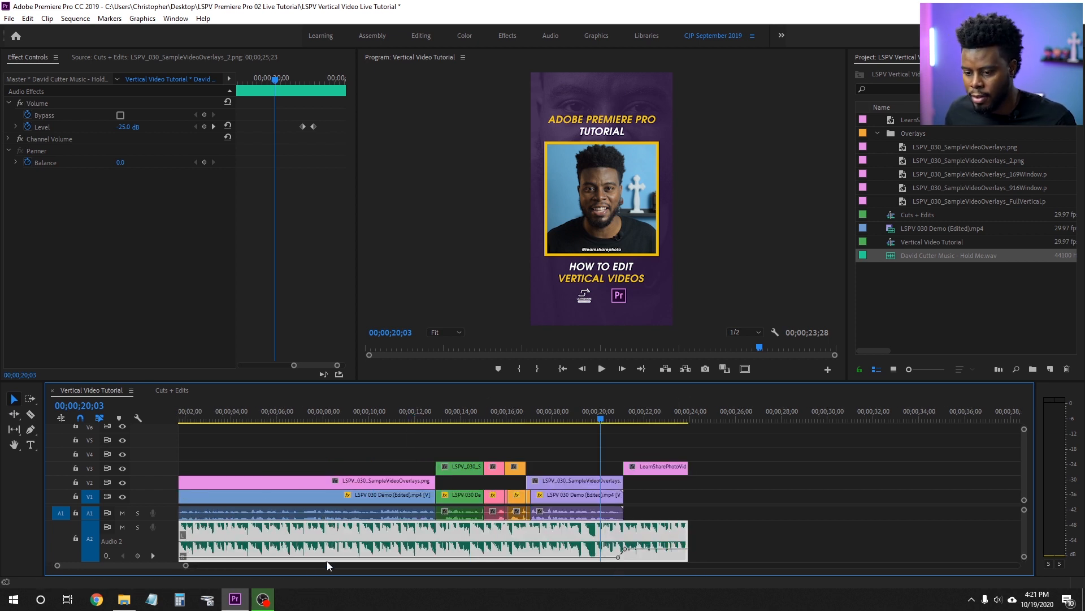
- Apply the default audio transition to the start and end of the music clip on A2
{"action": "left_click_drag", "start_coordinate": [153, 564], "coordinate": [129, 564]}
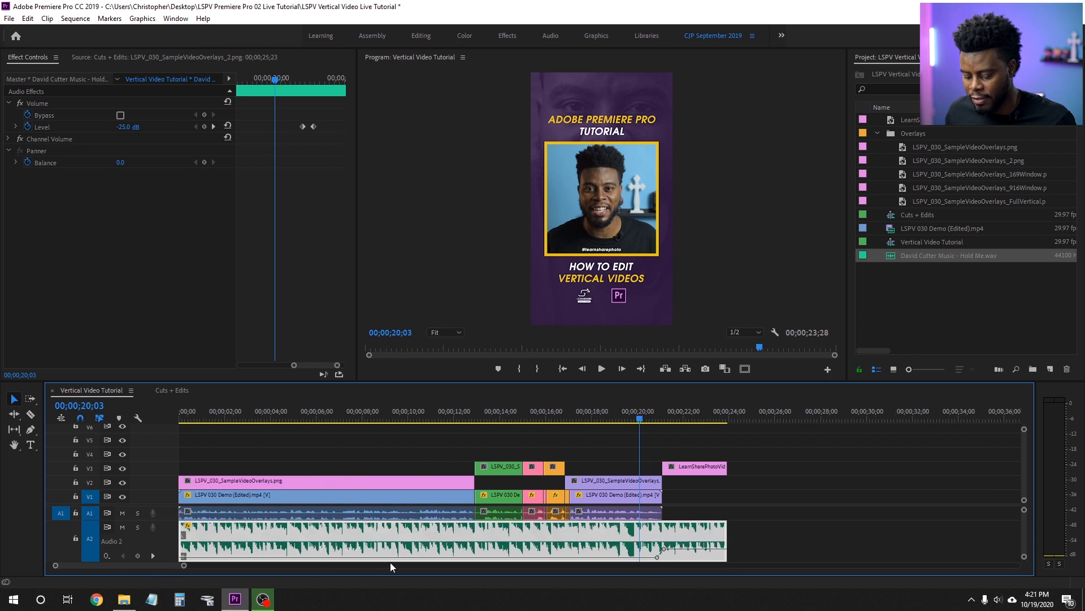
{"action": "key", "text": "ctrl+shift+d"}
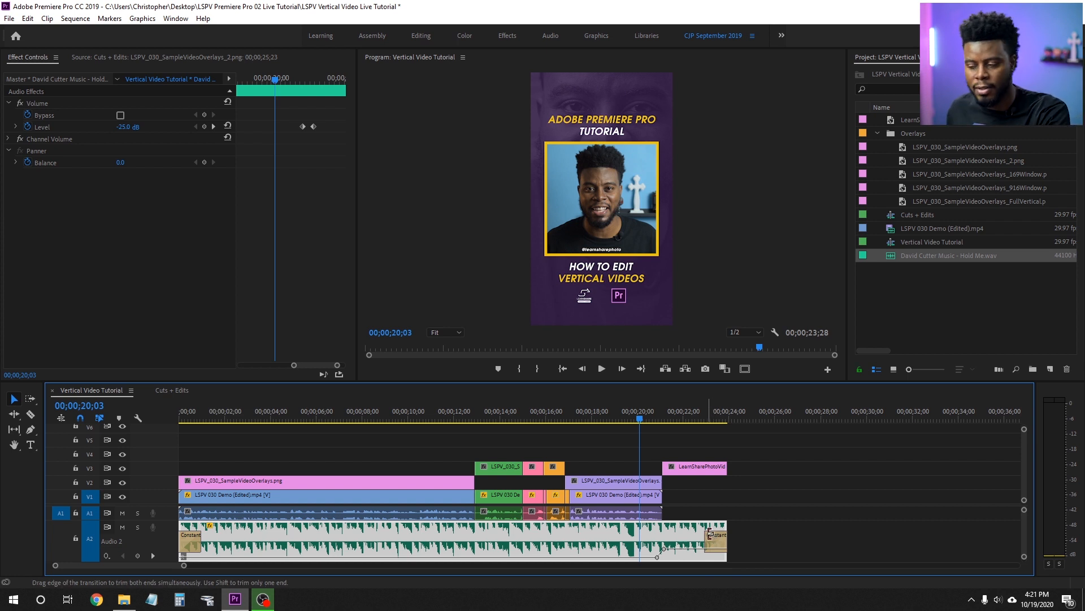
{"action": "left_click", "coordinate": [793, 450]}
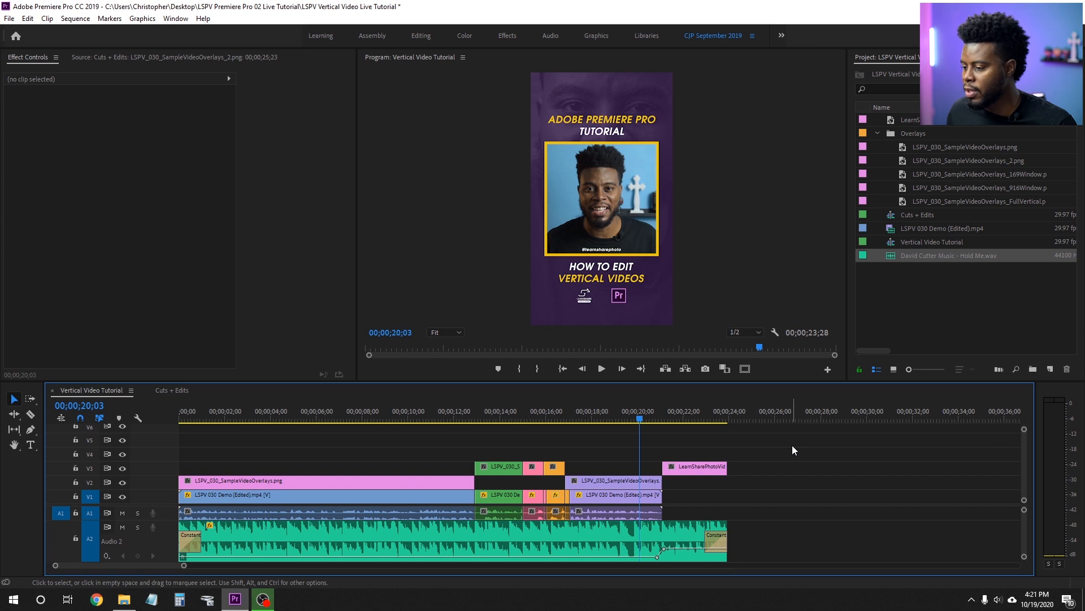
- Play the ending from about 00;00;20;00 through the logo to check the music fade-out, and save the project
{"action": "key", "text": "space"}
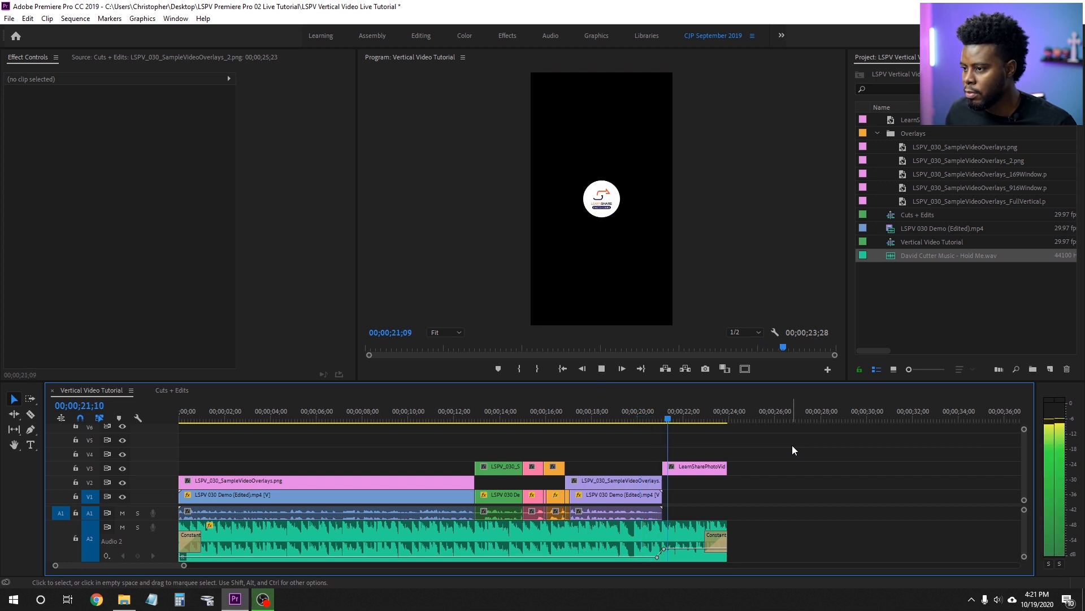
{"action": "left_click", "coordinate": [638, 412]}
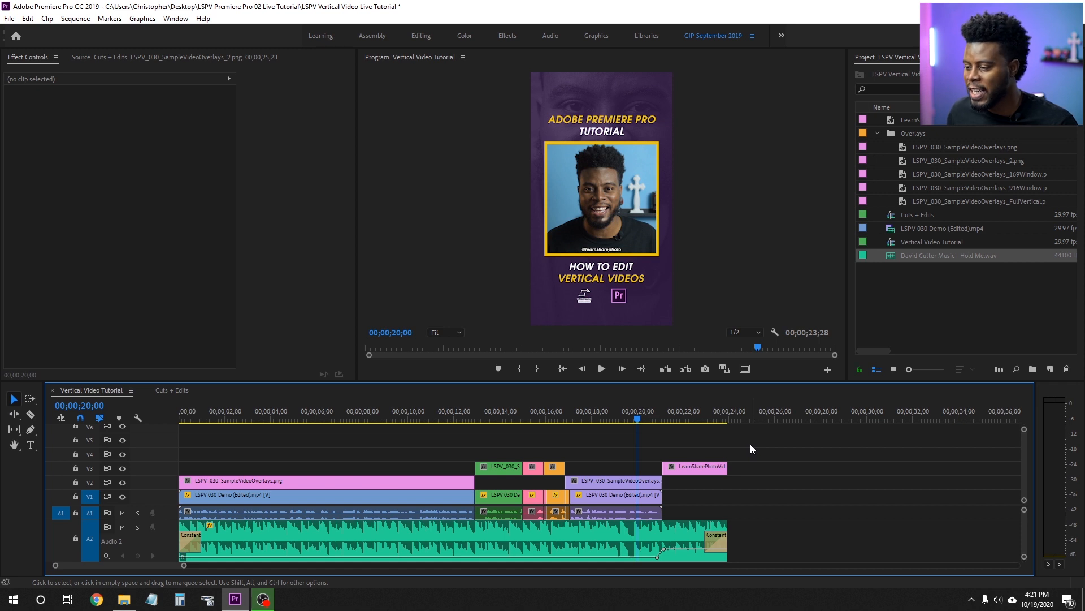
{"action": "key", "text": "space"}
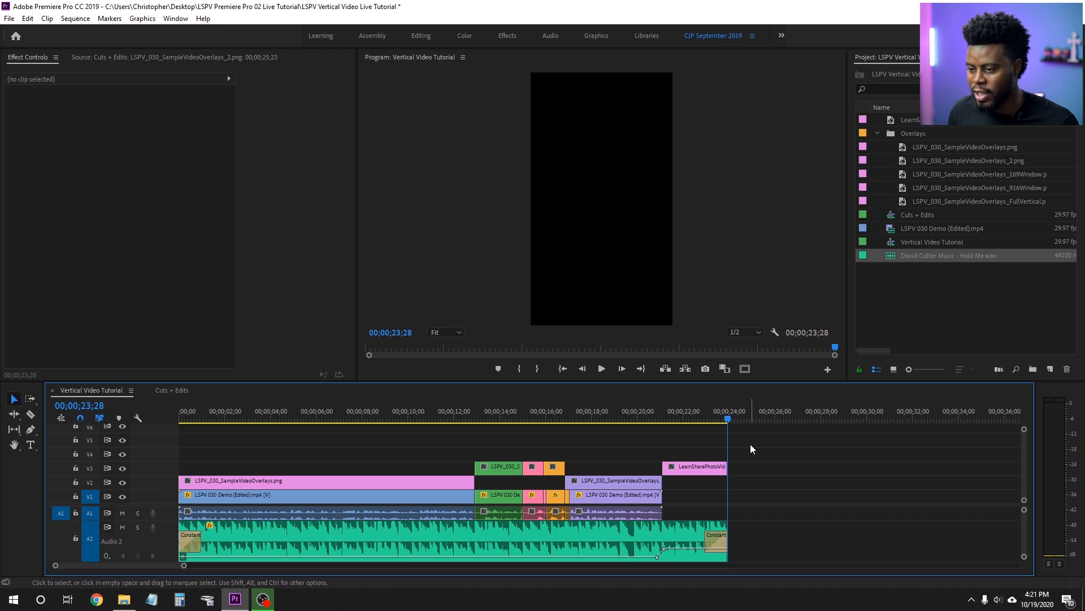
{"action": "key", "text": "ctrl+s"}
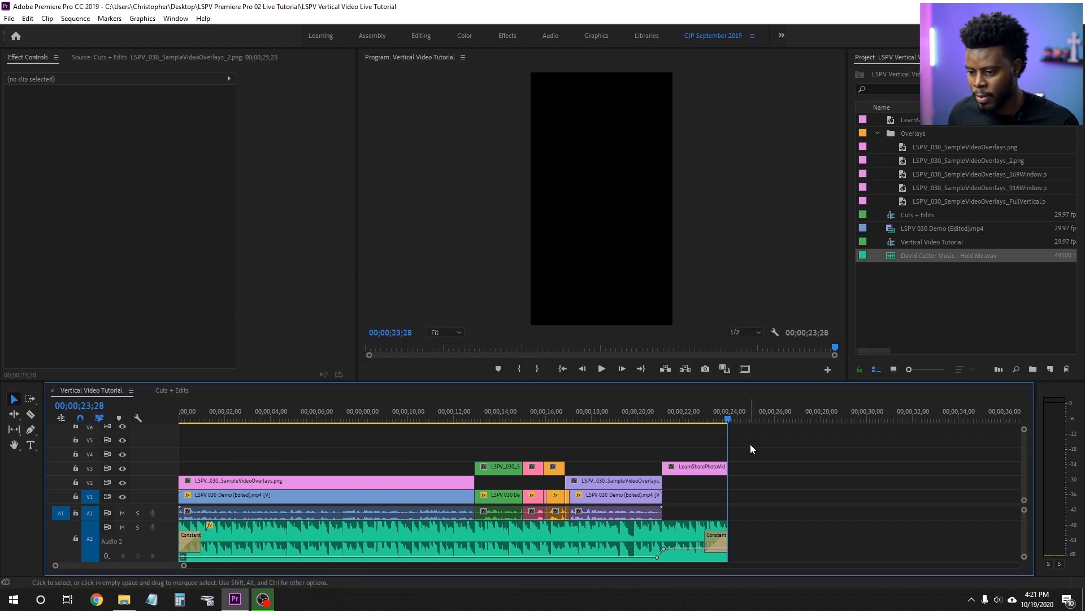
- Play the whole sequence from the beginning through to the end of the logo
{"action": "key", "text": "space"}
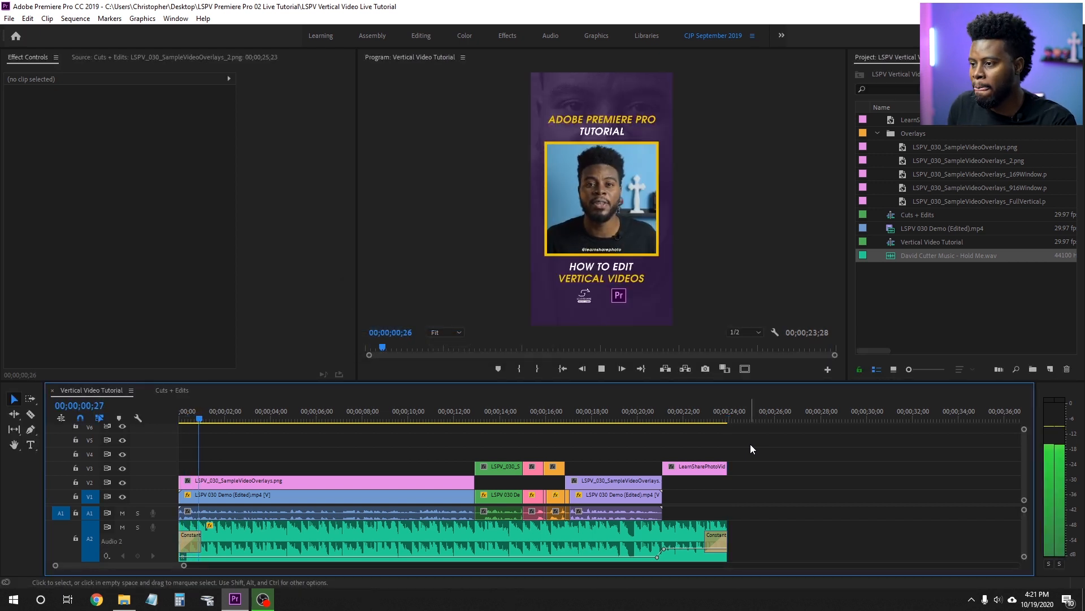
{"action": "key", "text": "Home"}
{"action": "key", "text": "space"}
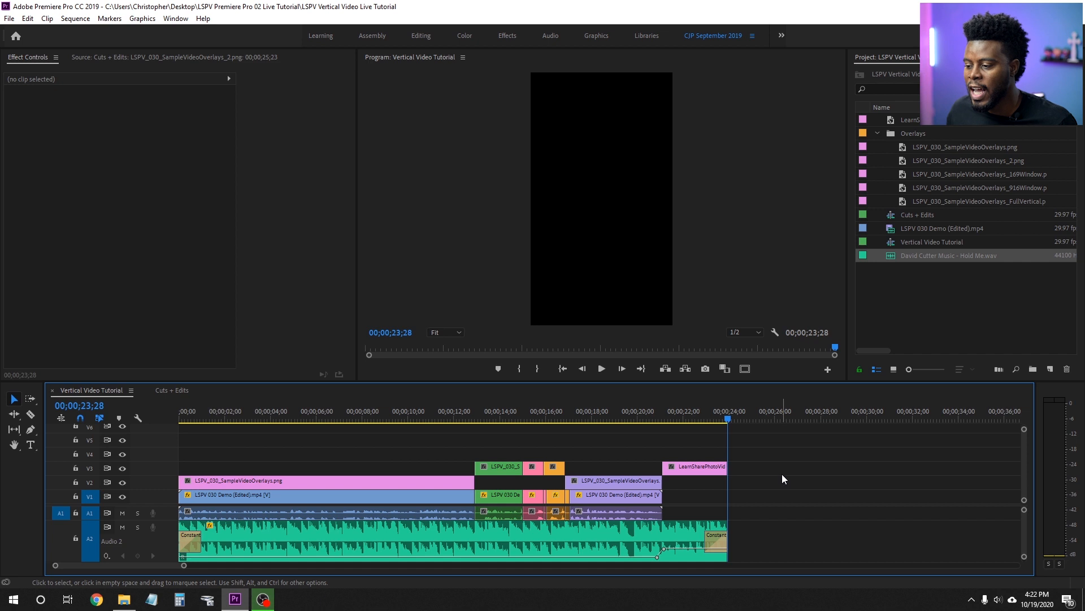
- Move all the overlay and logo clips up one track to V3 and V4, freeing V2 above the speech clips
{"action": "left_click_drag", "start_coordinate": [783, 488], "coordinate": [233, 453]}
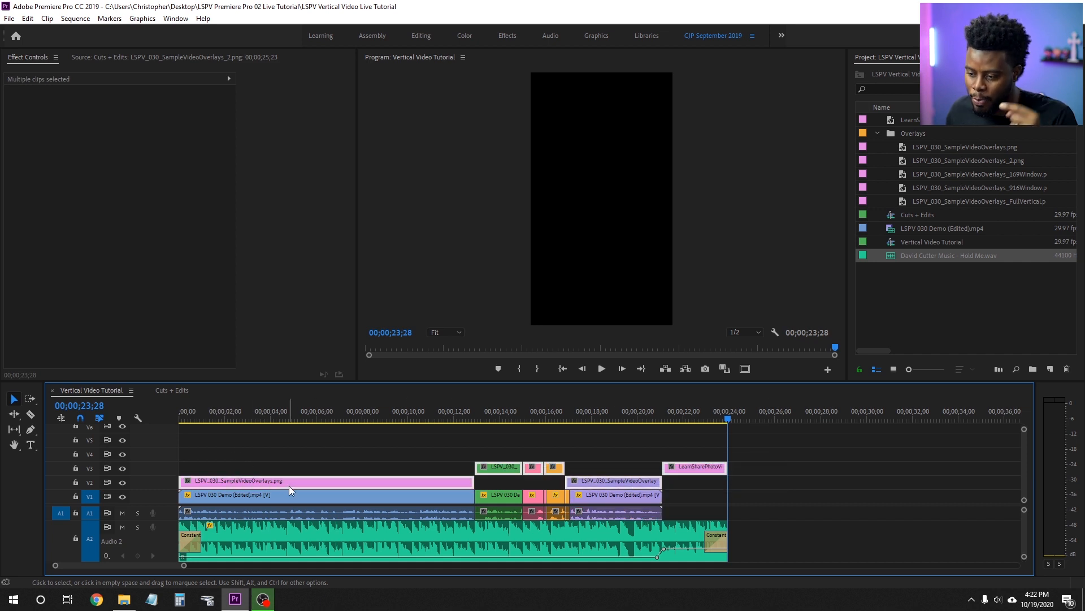
{"action": "left_click", "coordinate": [784, 491]}
{"action": "left_click", "coordinate": [624, 498]}
{"action": "left_click_drag", "start_coordinate": [687, 500], "coordinate": [354, 499]}
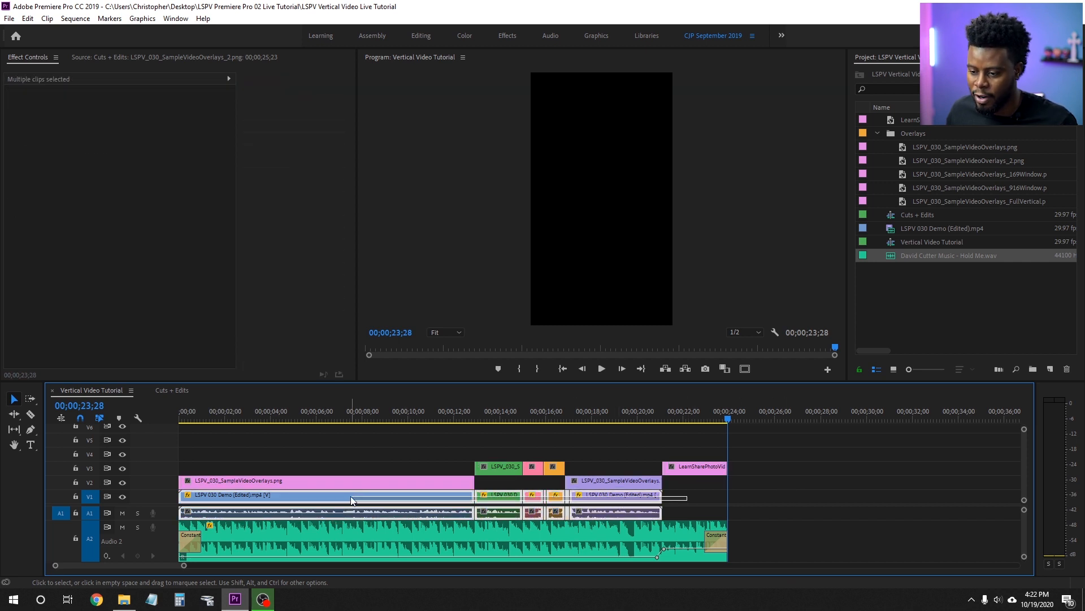
{"action": "left_click", "coordinate": [794, 489]}
{"action": "left_click_drag", "start_coordinate": [761, 481], "coordinate": [269, 470]}
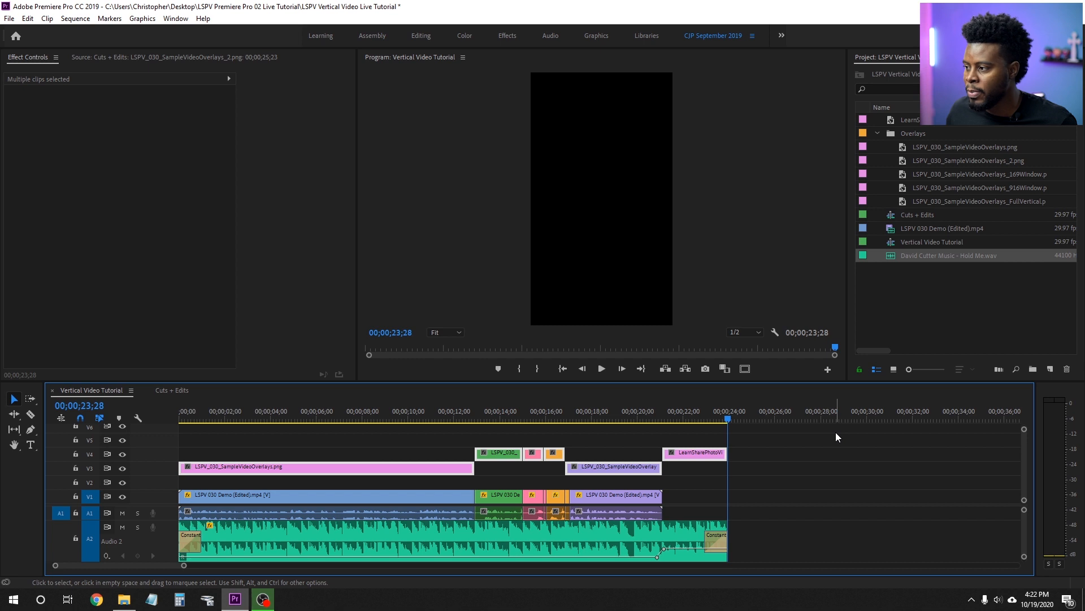
{"action": "left_click", "coordinate": [813, 464]}
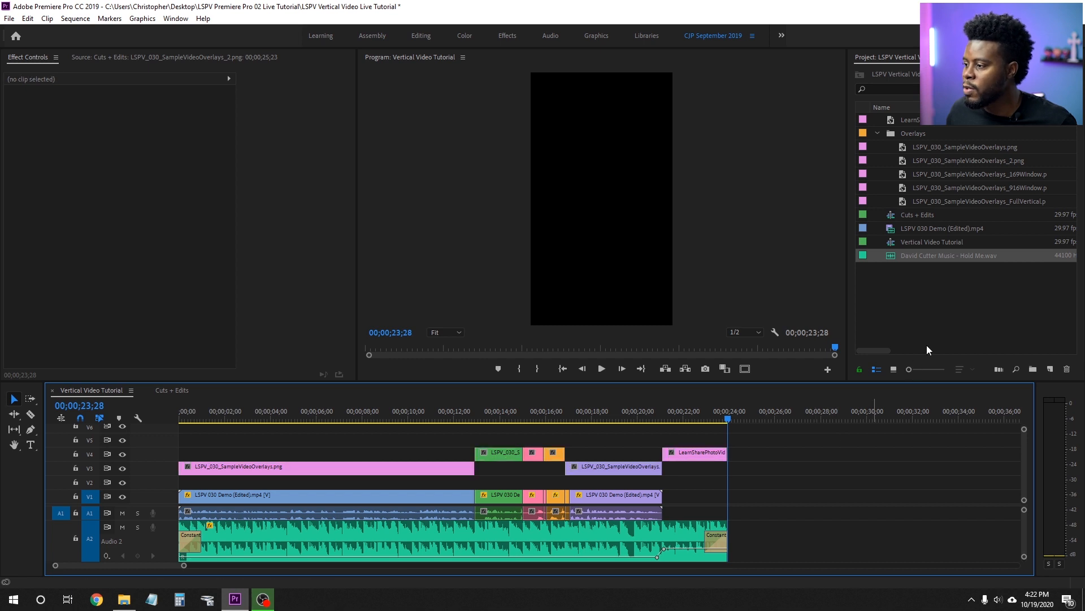
- Create a 1080 x 1920 adjustment layer at 29.97 fps Drop-Frame with square pixels in the project
{"action": "right_click", "coordinate": [905, 289]}
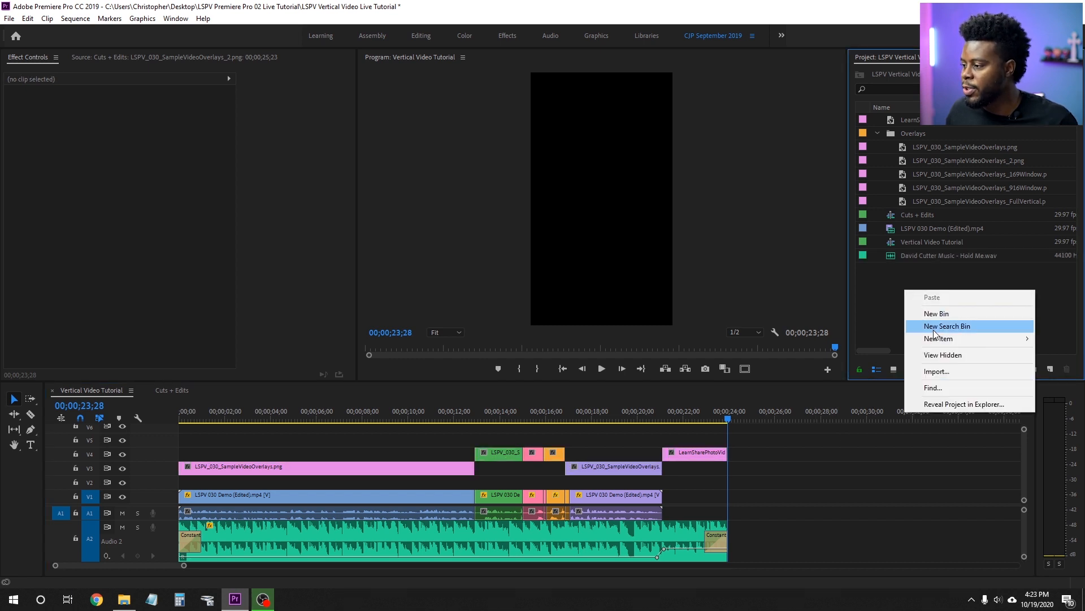
{"action": "mouse_move", "coordinate": [934, 339]}
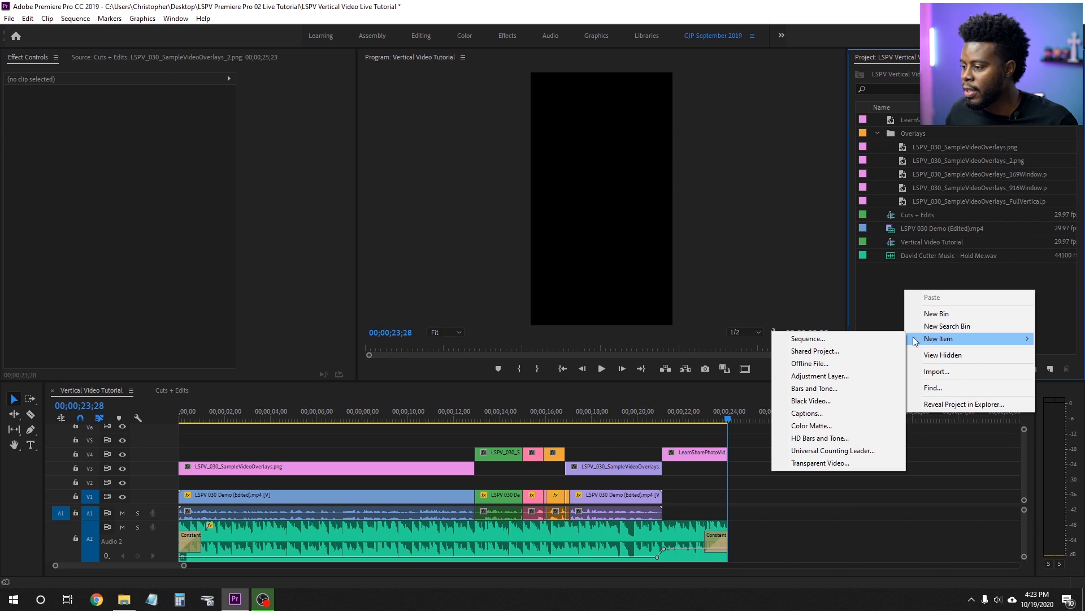
{"action": "left_click", "coordinate": [876, 376]}
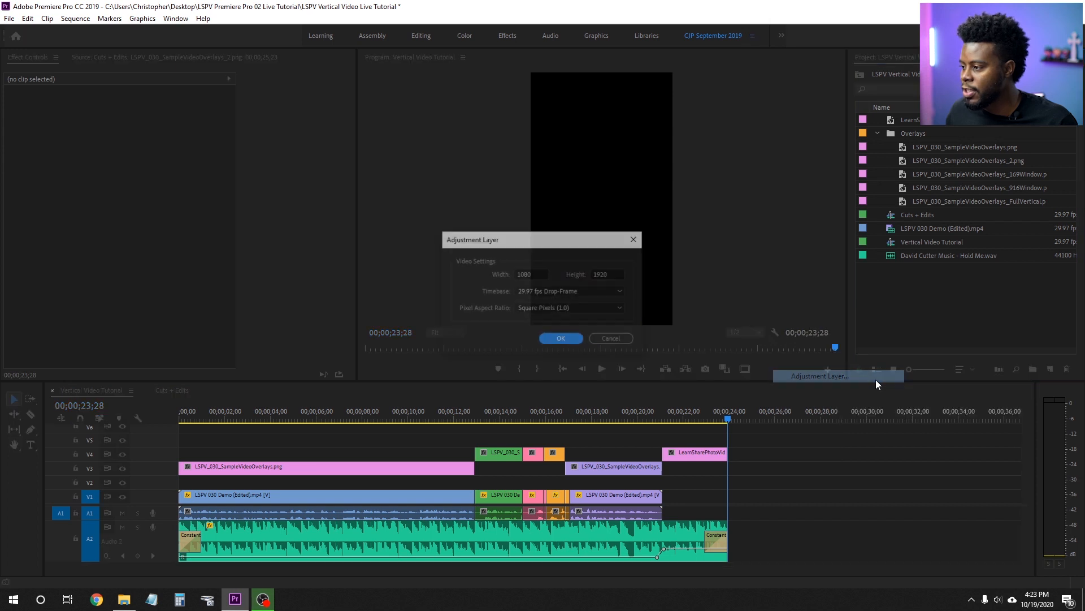
{"action": "left_click", "coordinate": [574, 339]}
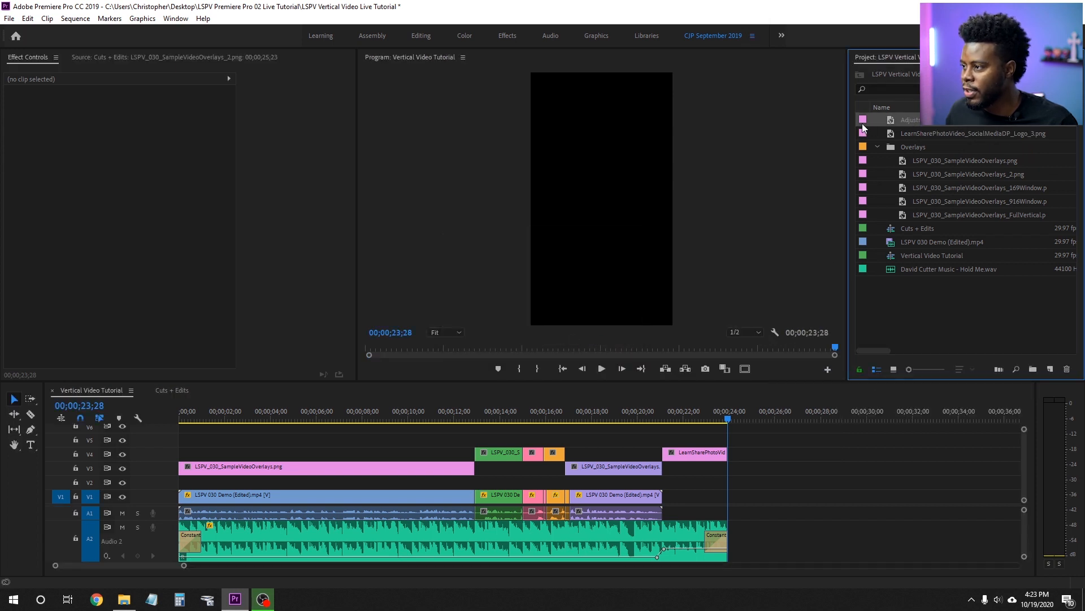
- Place the adjustment layer on V2, label it Tan, and extend it over the full run of V1 clips
{"action": "left_click_drag", "start_coordinate": [926, 126], "coordinate": [289, 481]}
{"action": "right_click", "coordinate": [347, 483]}
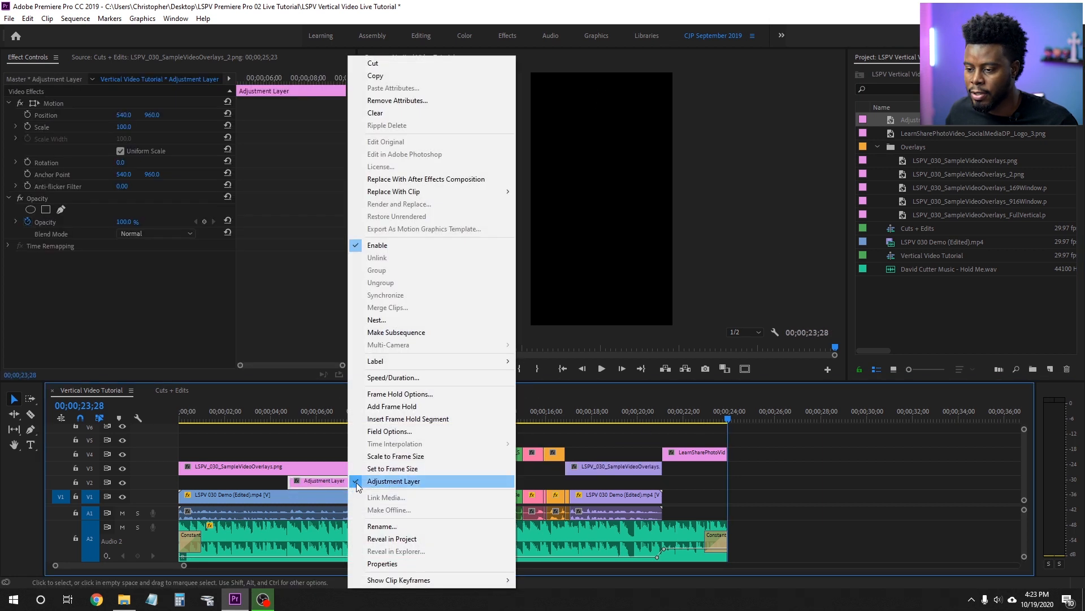
{"action": "mouse_move", "coordinate": [462, 360]}
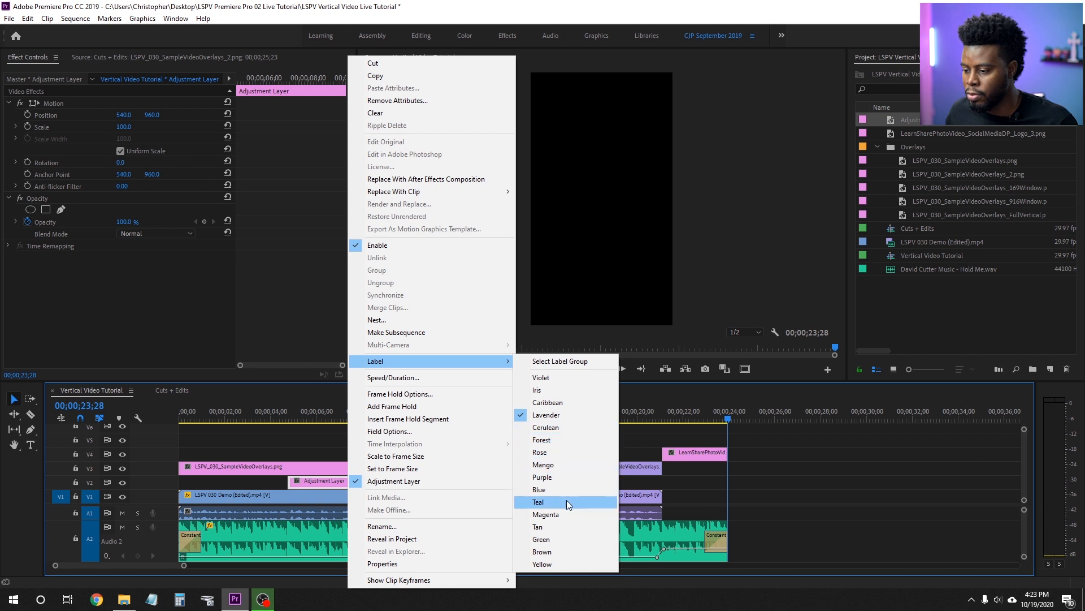
{"action": "left_click", "coordinate": [568, 526]}
{"action": "left_click_drag", "start_coordinate": [371, 487], "coordinate": [334, 508]}
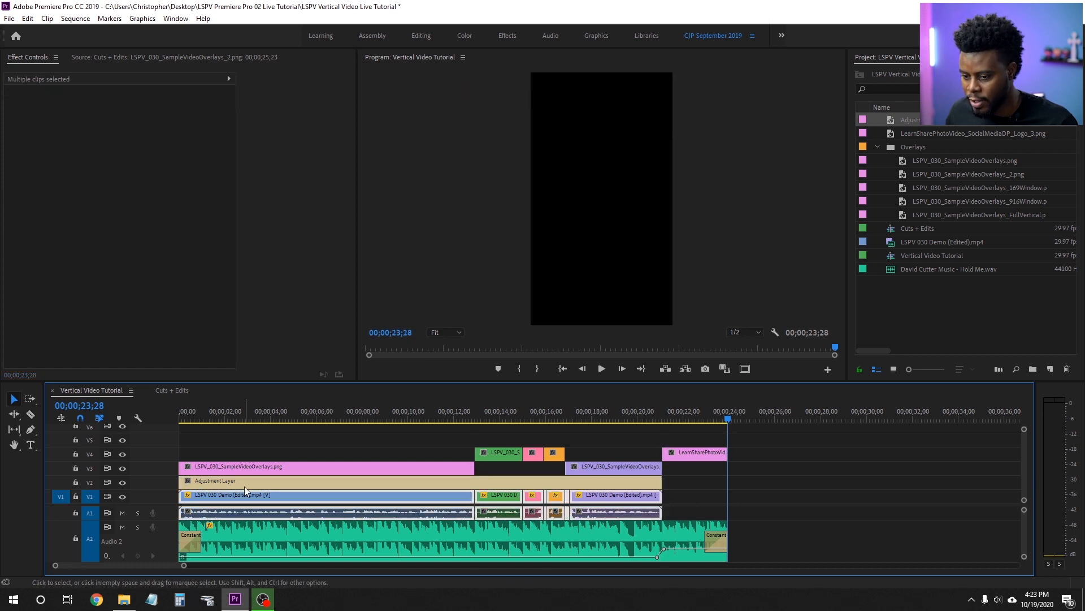
- Apply the Tint effect to the adjustment layer on V2 and check the picture at 00;00;07;29
{"action": "left_click", "coordinate": [244, 485]}
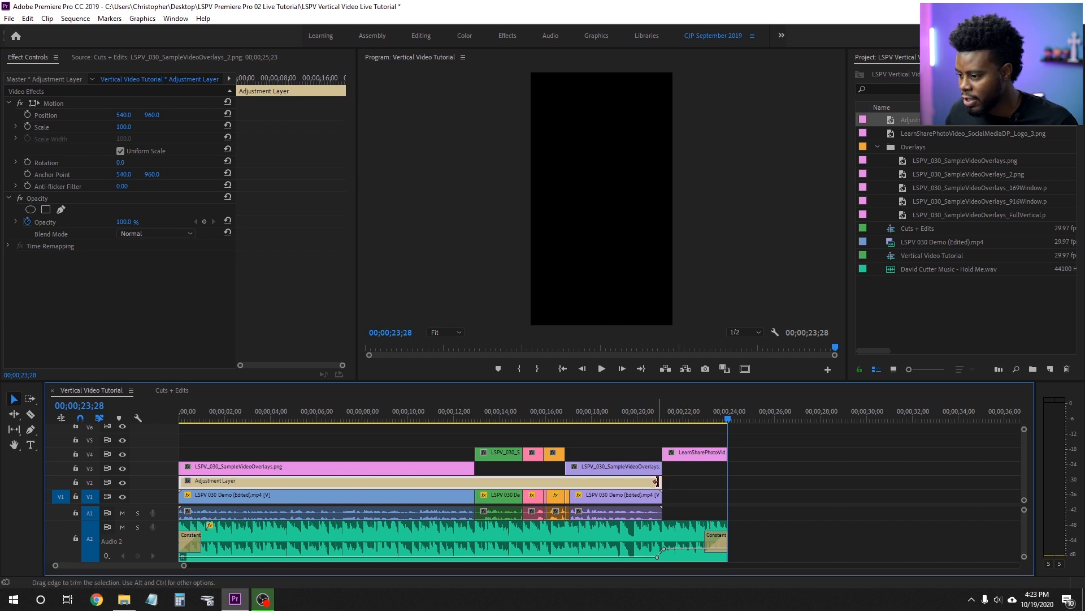
{"action": "left_click", "coordinate": [701, 483]}
{"action": "left_click", "coordinate": [650, 487]}
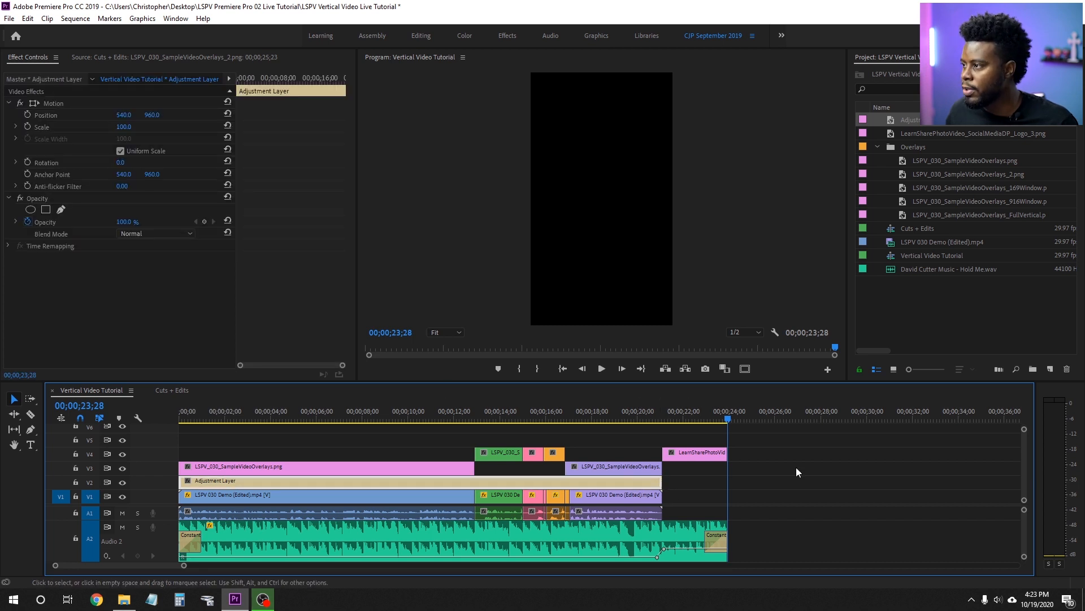
{"action": "left_click", "coordinate": [1004, 57]}
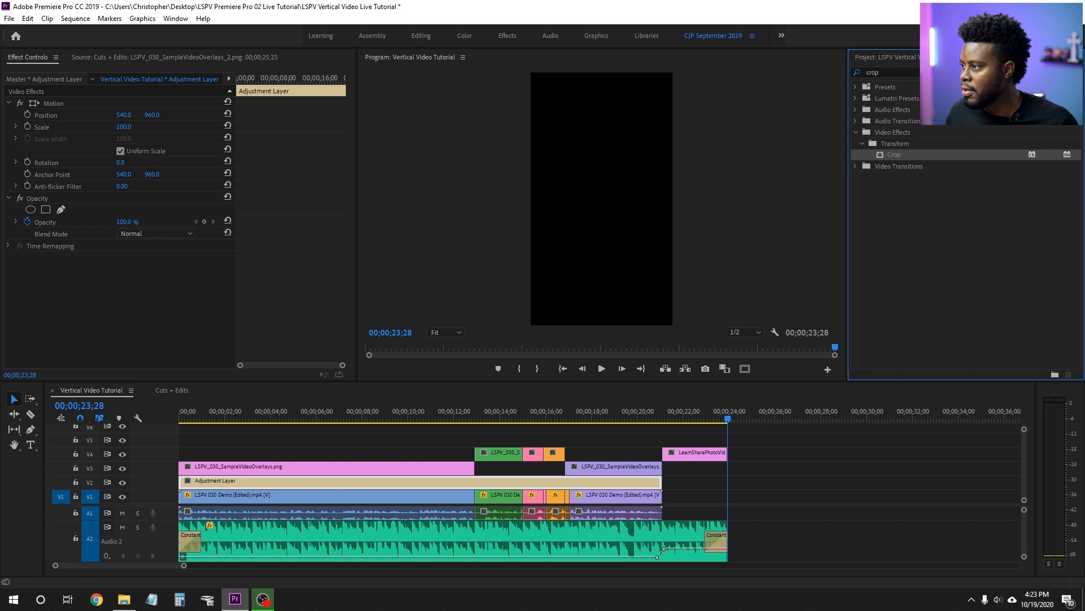
{"action": "left_click", "coordinate": [964, 72]}
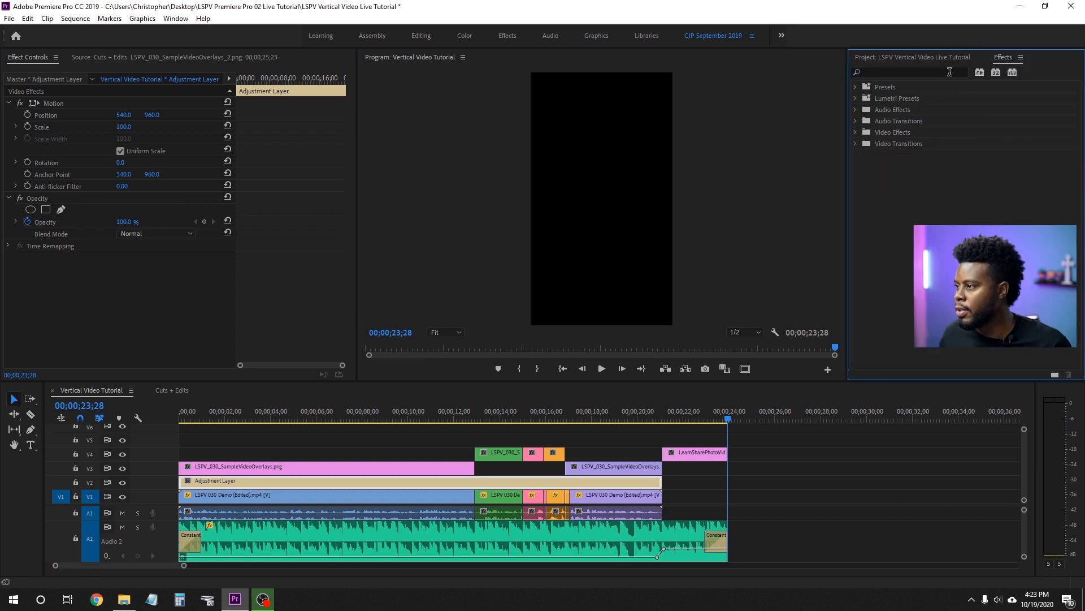
{"action": "type", "text": "tint"}
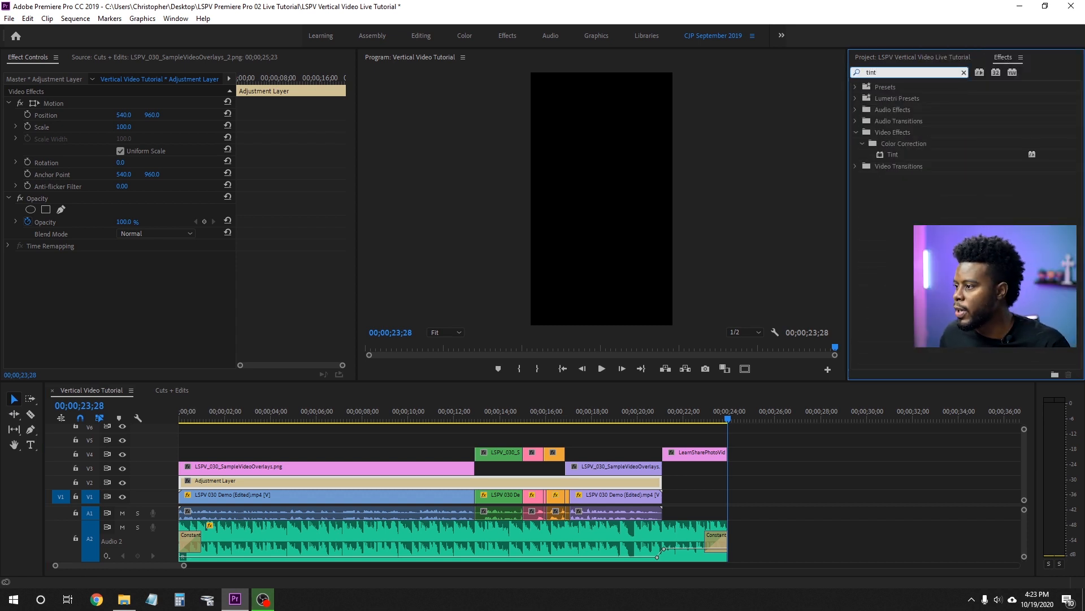
{"action": "left_click_drag", "start_coordinate": [900, 154], "coordinate": [352, 481]}
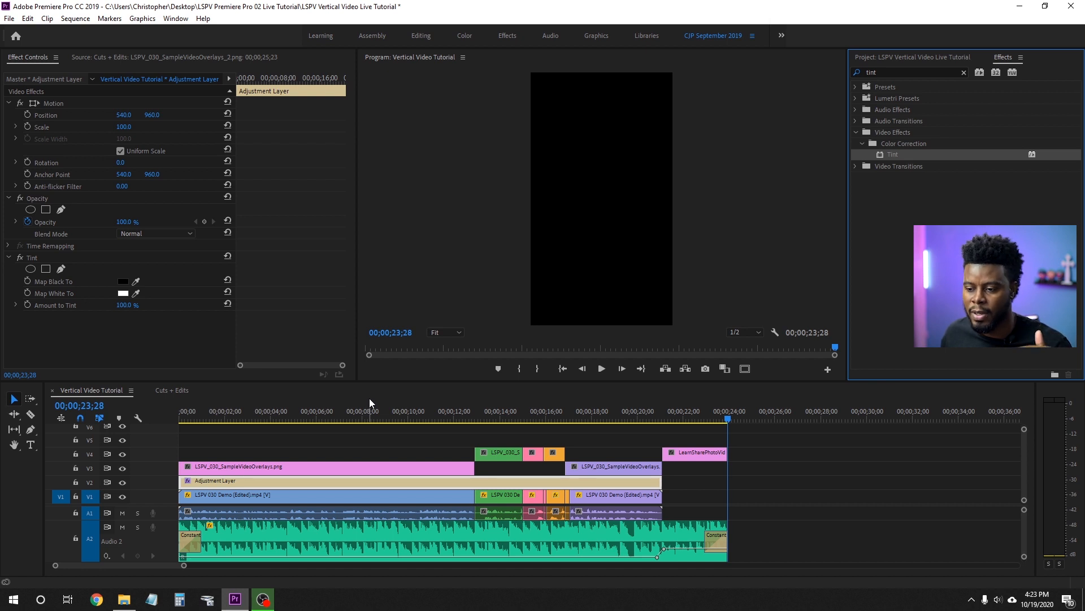
{"action": "left_click", "coordinate": [362, 416]}
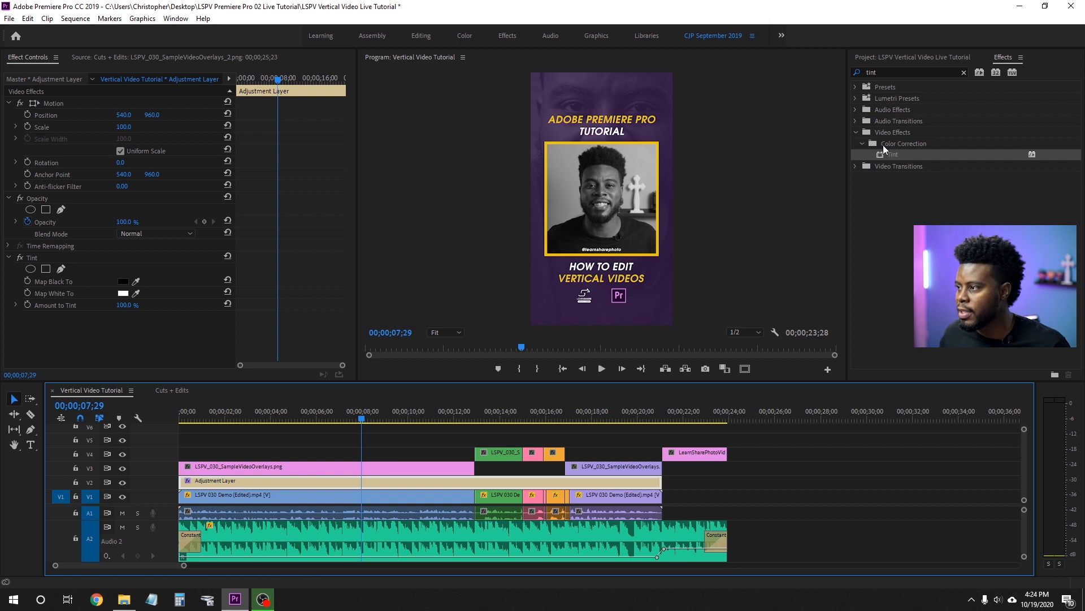
- Apply the Brightness & Contrast effect to the adjustment layer on V2 and set its contrast to 5
{"action": "left_click", "coordinate": [853, 65]}
{"action": "type", "text": "bri"}
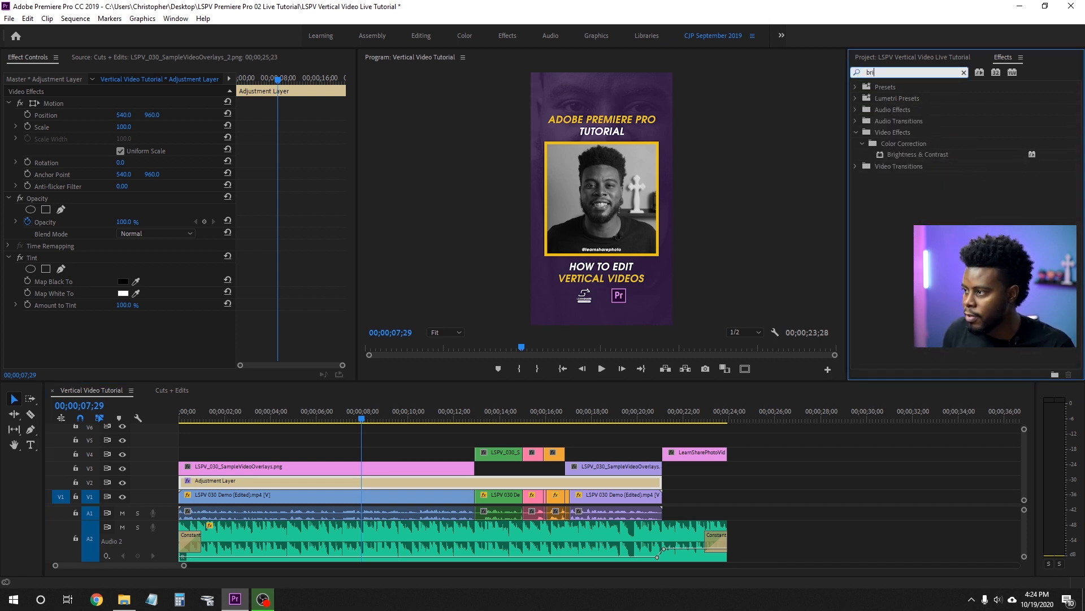
{"action": "left_click_drag", "start_coordinate": [959, 160], "coordinate": [441, 481]}
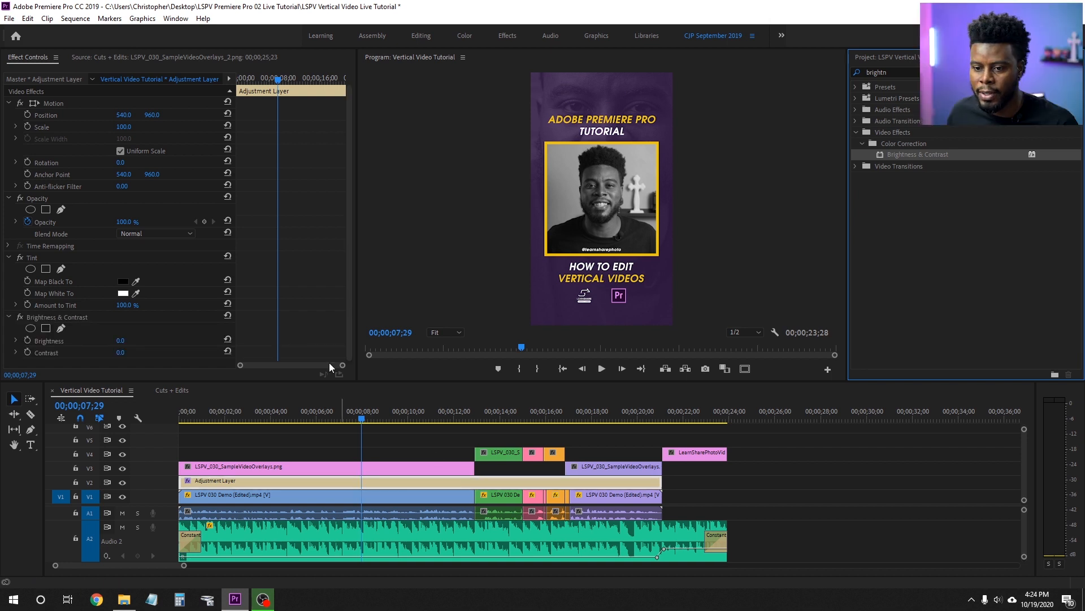
{"action": "scroll", "coordinate": [300, 283], "scroll_direction": "down", "scroll_amount": 1}
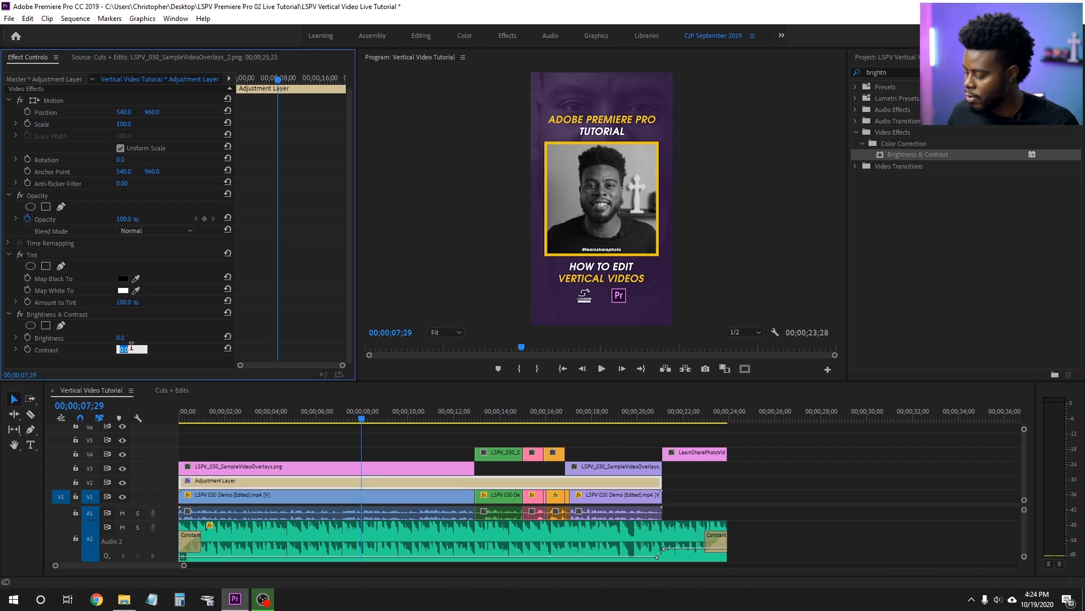
{"action": "type", "text": "20"}
{"action": "key", "text": "Return"}
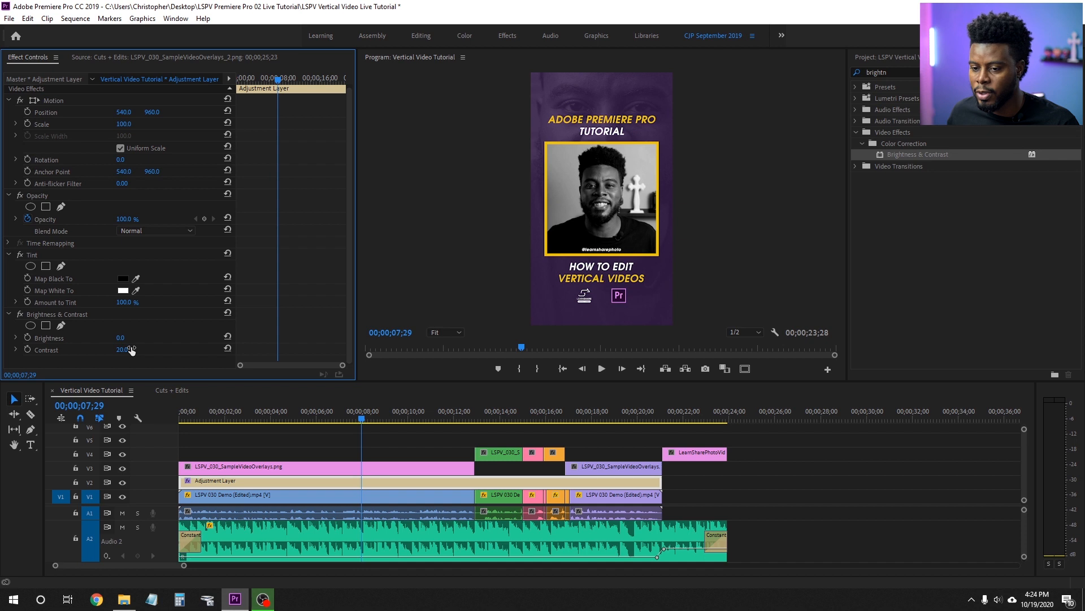
{"action": "type", "text": "10"}
{"action": "key", "text": "Return"}
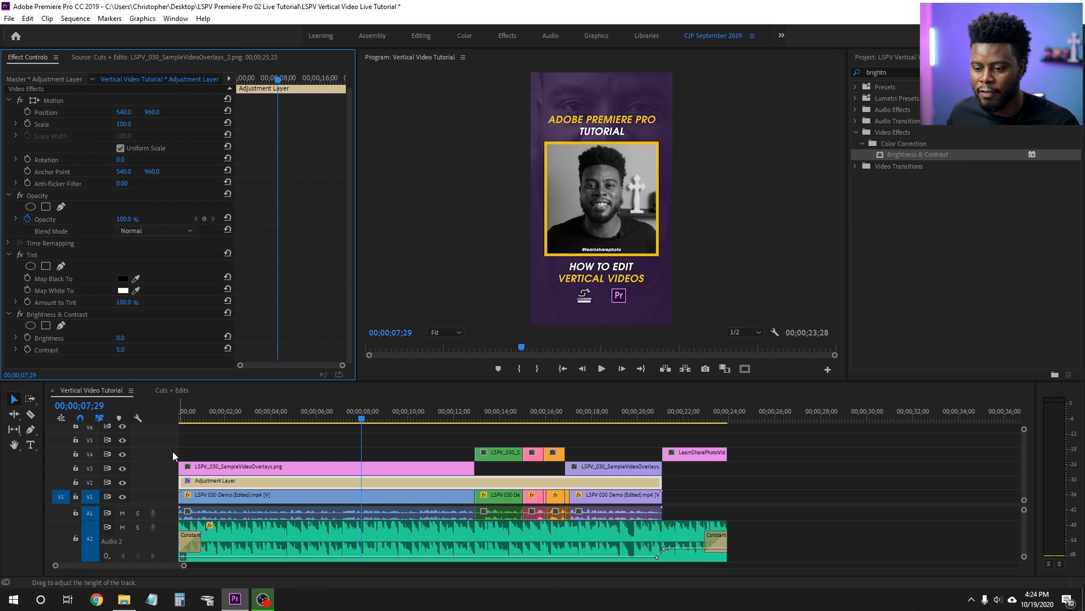
- Compare the picture with V2 hidden and shown, play the sequence from the start and from 00;00;12;08, and save the project
{"action": "left_click", "coordinate": [123, 483]}
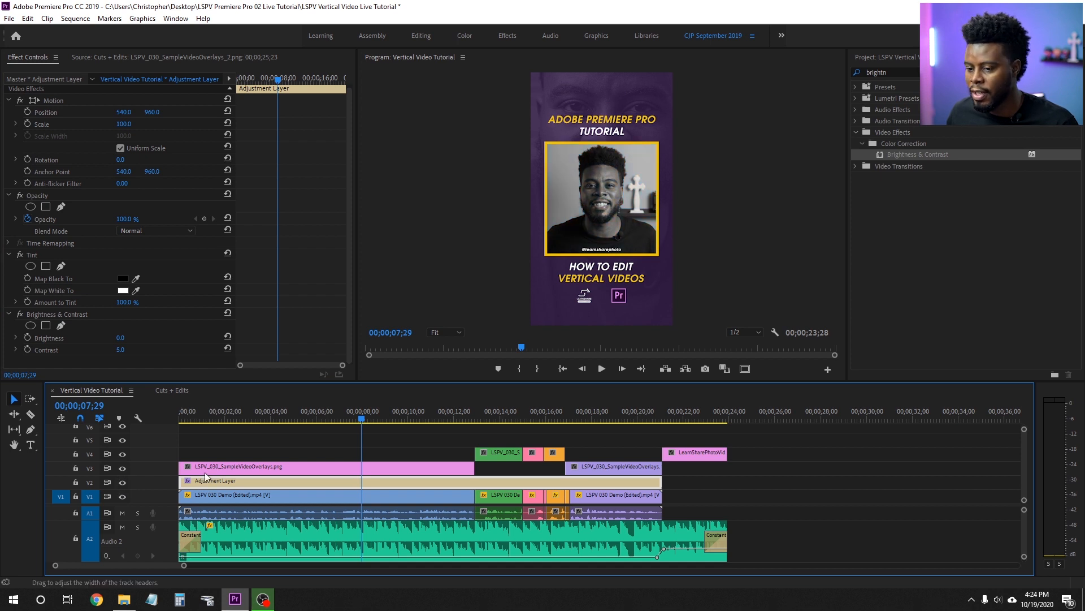
{"action": "key", "text": "Home"}
{"action": "key", "text": "space"}
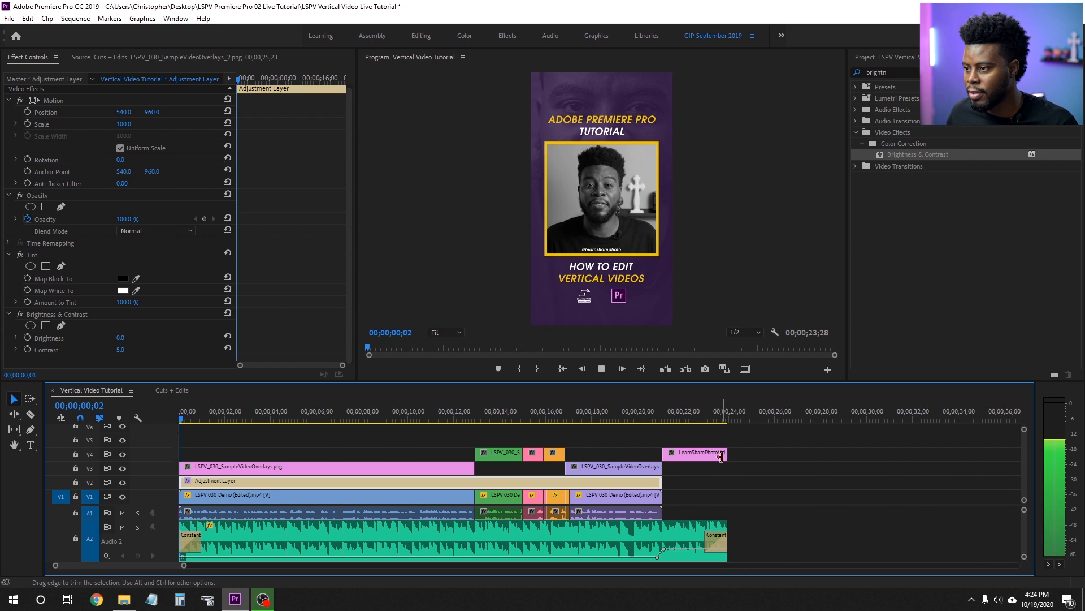
{"action": "left_click", "coordinate": [449, 417]}
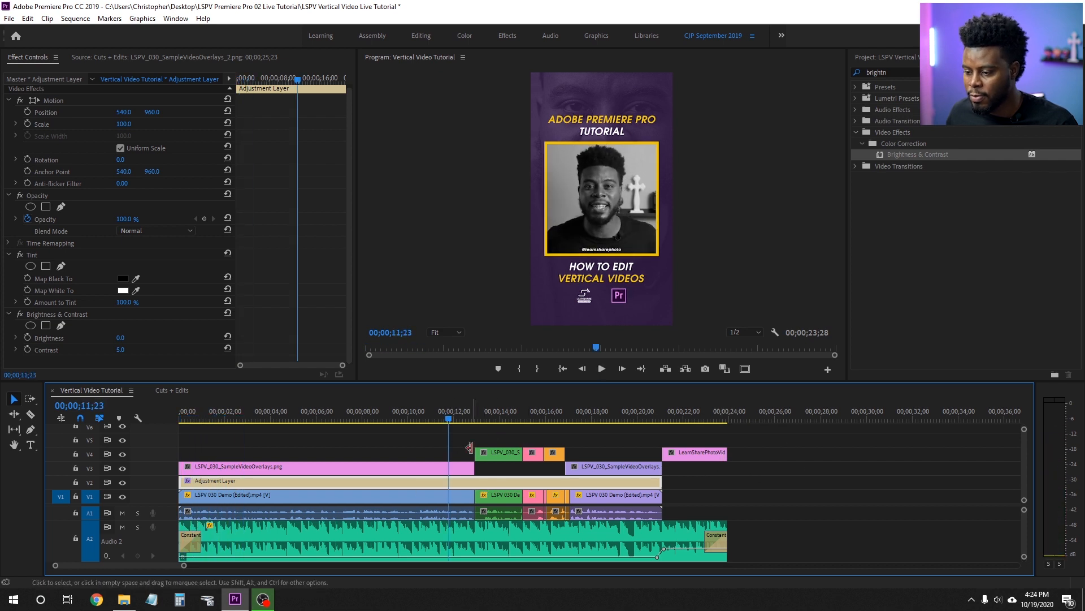
{"action": "mouse_move", "coordinate": [449, 417]}
{"action": "left_mouse_down"}
{"action": "mouse_move", "coordinate": [491, 415]}
{"action": "mouse_move", "coordinate": [460, 416]}
{"action": "left_mouse_up"}
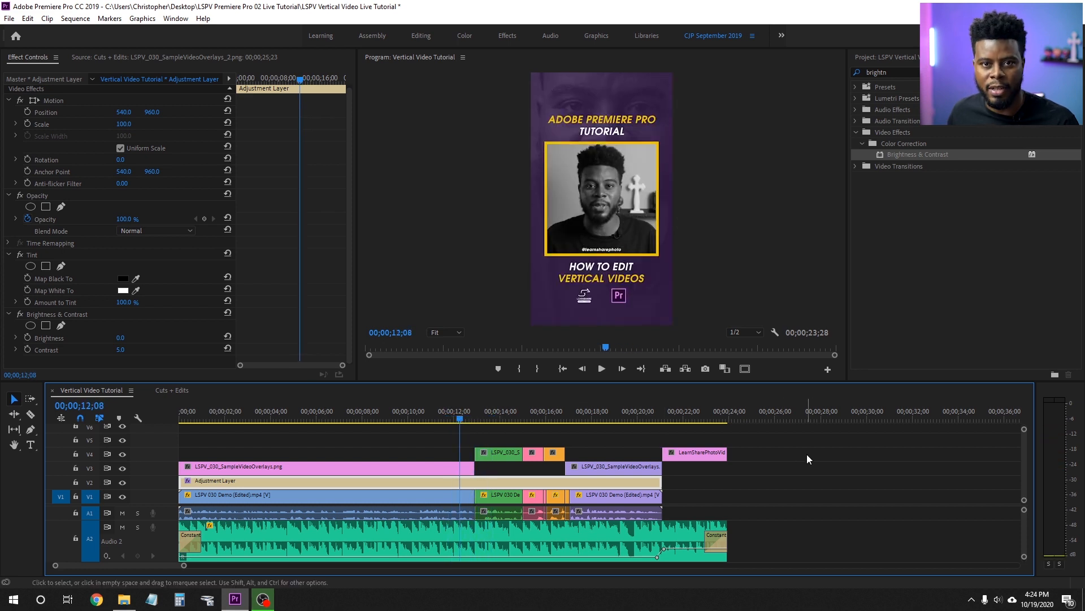
{"action": "key", "text": "space"}
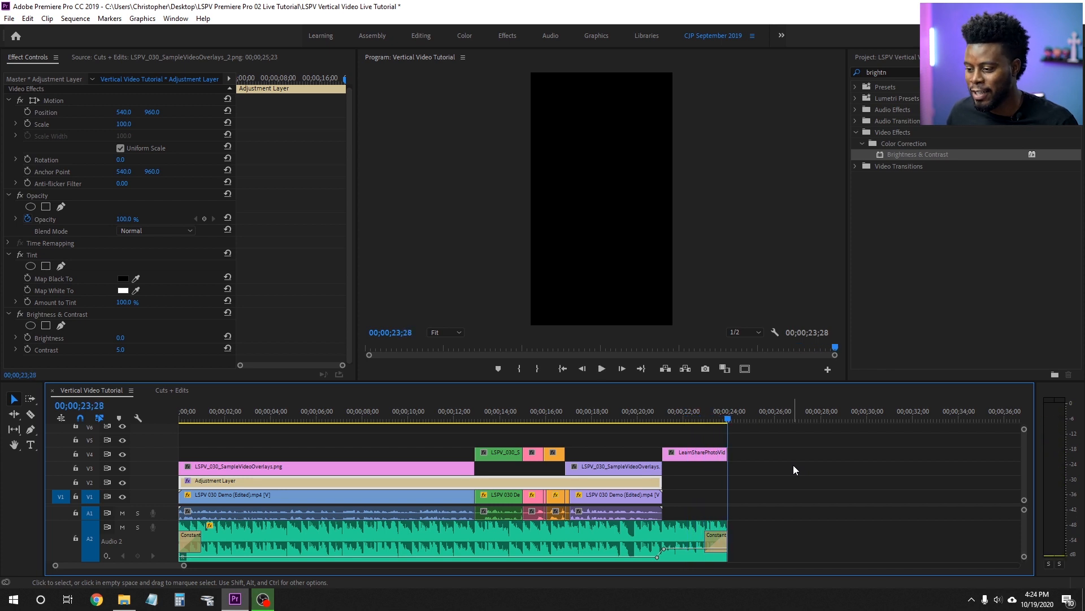
{"action": "key", "text": "ctrl+s"}
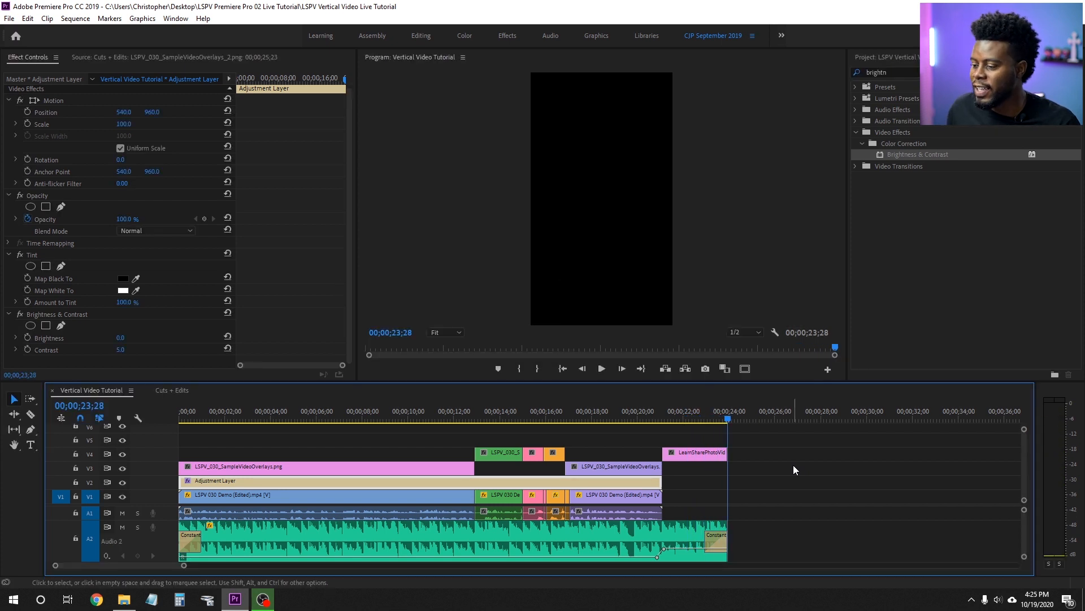
- Keyframe the closing logo's scale on V4 from 100 at 00;00;21;03 to 103 at 00;00;23;28 and preview the zoom from 00;00;20;10
{"action": "left_click_drag", "start_coordinate": [663, 419], "coordinate": [663, 421]}
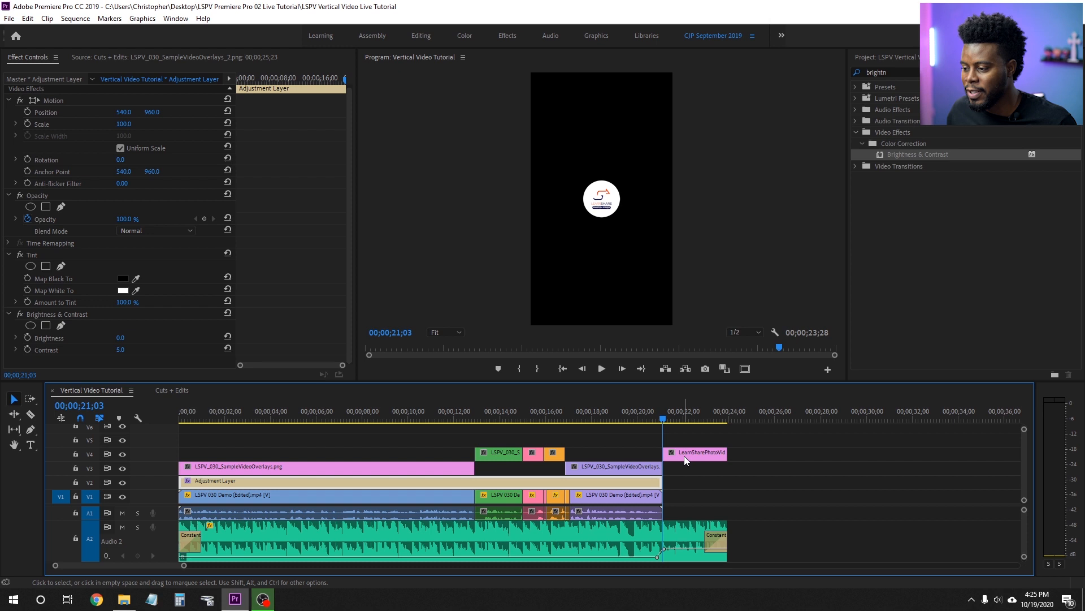
{"action": "scroll", "coordinate": [684, 456], "scroll_direction": "up", "scroll_amount": 2}
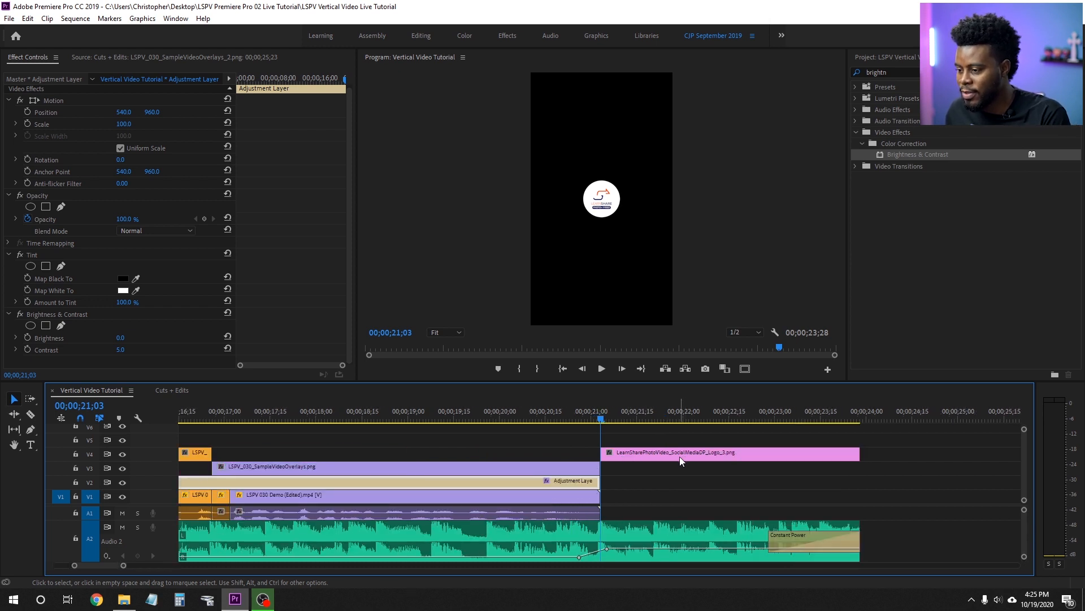
{"action": "scroll", "coordinate": [640, 453], "scroll_direction": "down", "scroll_amount": 2}
{"action": "left_click", "coordinate": [517, 456]}
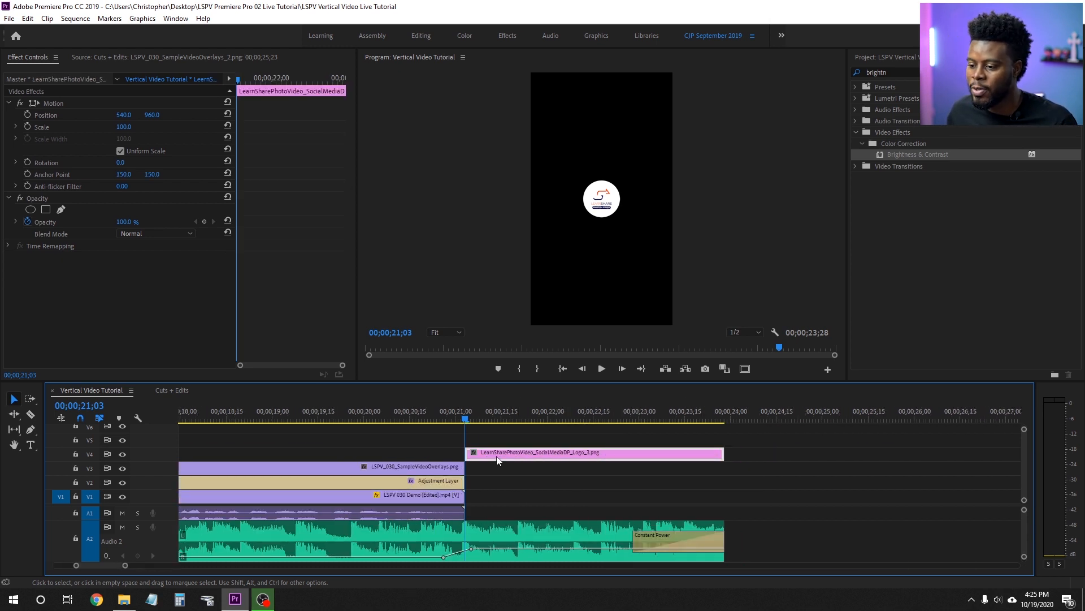
{"action": "left_click", "coordinate": [27, 126]}
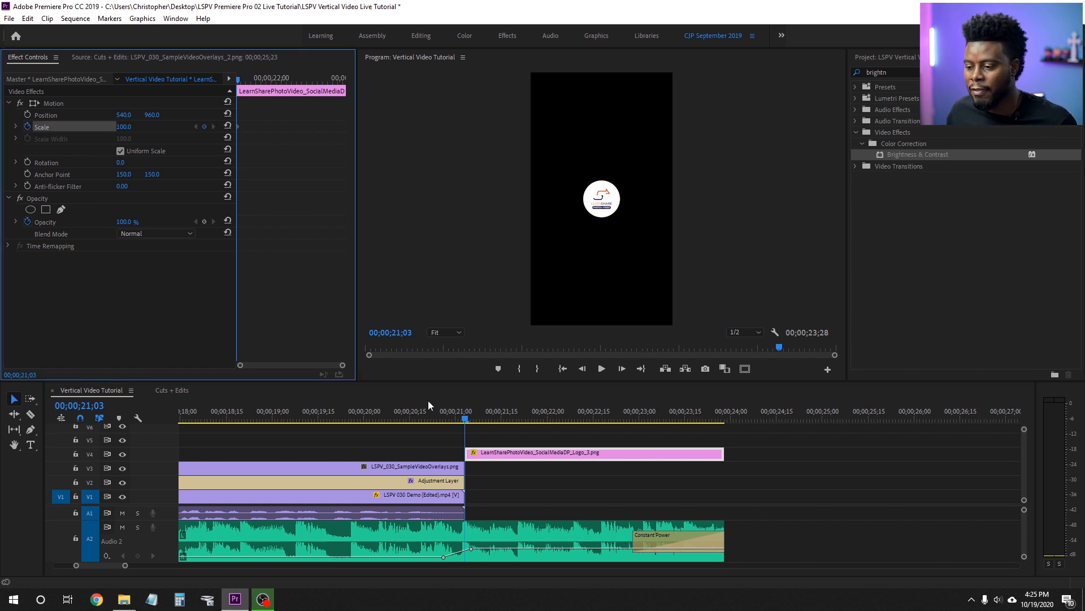
{"action": "left_click_drag", "start_coordinate": [477, 419], "coordinate": [725, 419]}
{"action": "left_click", "coordinate": [126, 127]}
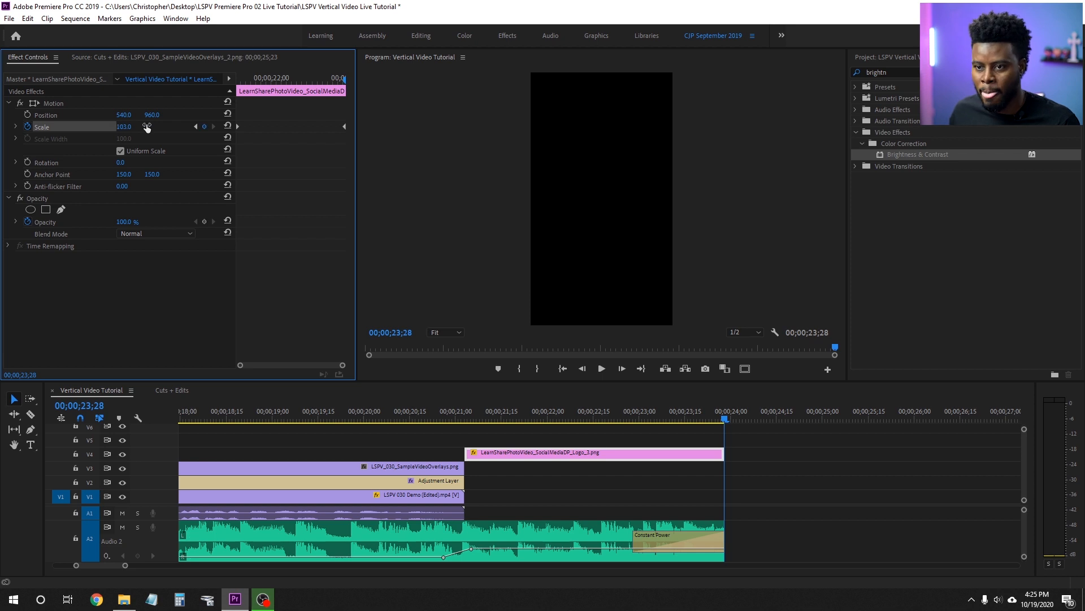
{"action": "left_click", "coordinate": [396, 417]}
{"action": "key", "text": "minus"}
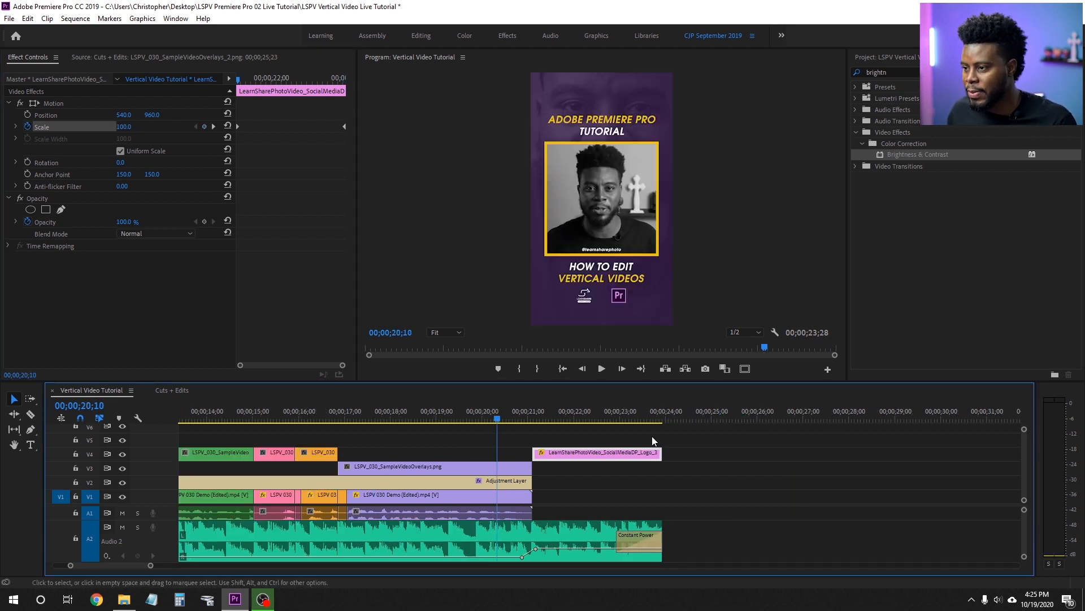
{"action": "key", "text": "space"}
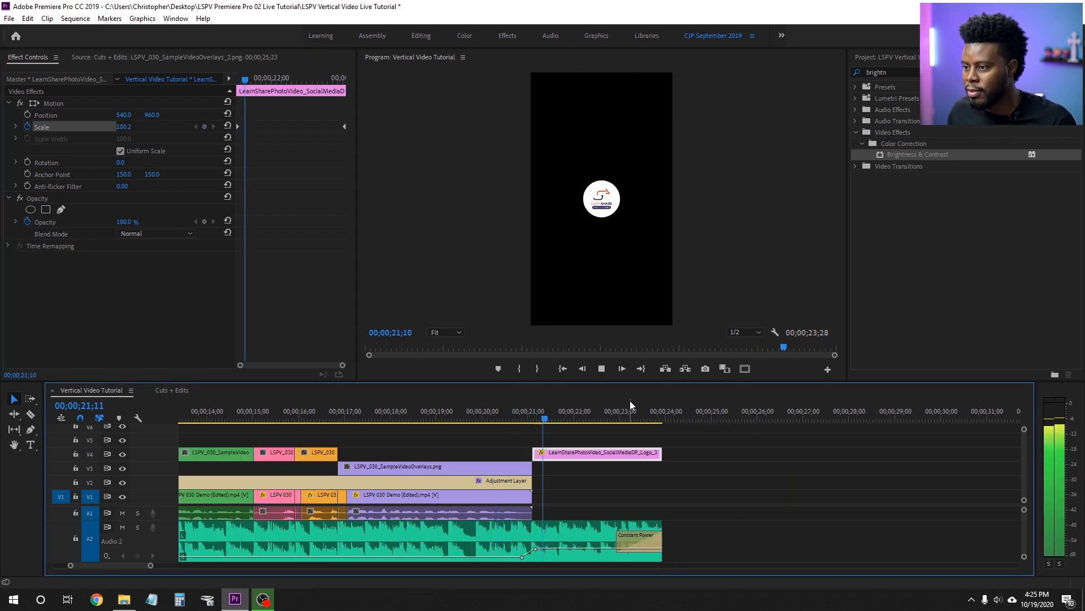
{"action": "key", "text": "space"}
- Set the closing logo's end scale keyframe at 00;00;23;28 to 120 and preview the zoom
{"action": "left_click", "coordinate": [644, 420]}
{"action": "left_click_drag", "start_coordinate": [645, 421], "coordinate": [665, 418]}
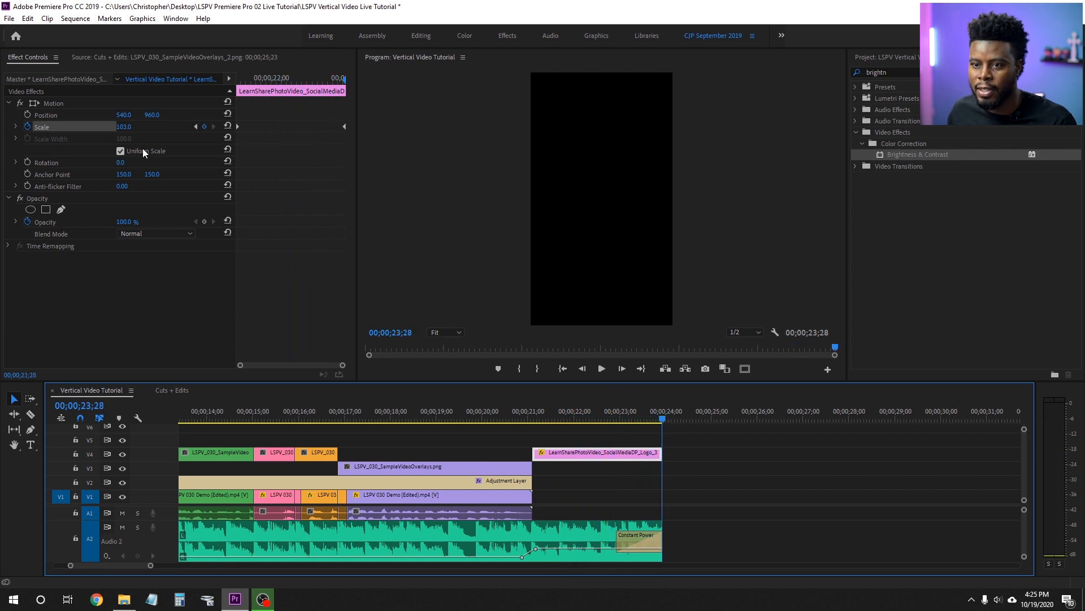
{"action": "left_click", "coordinate": [132, 126]}
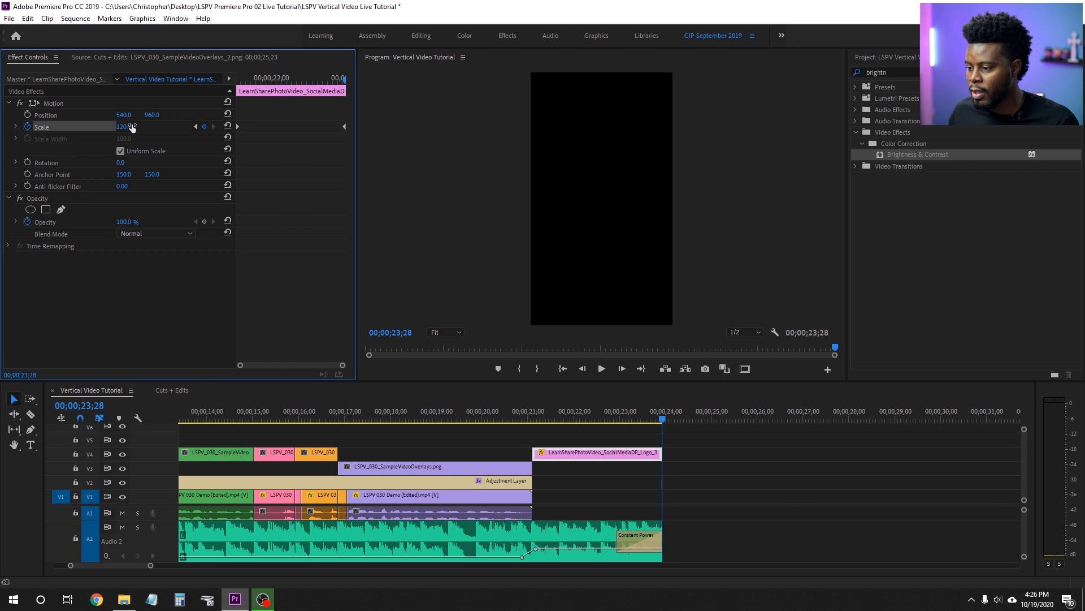
{"action": "left_click", "coordinate": [507, 420]}
{"action": "key", "text": "space"}
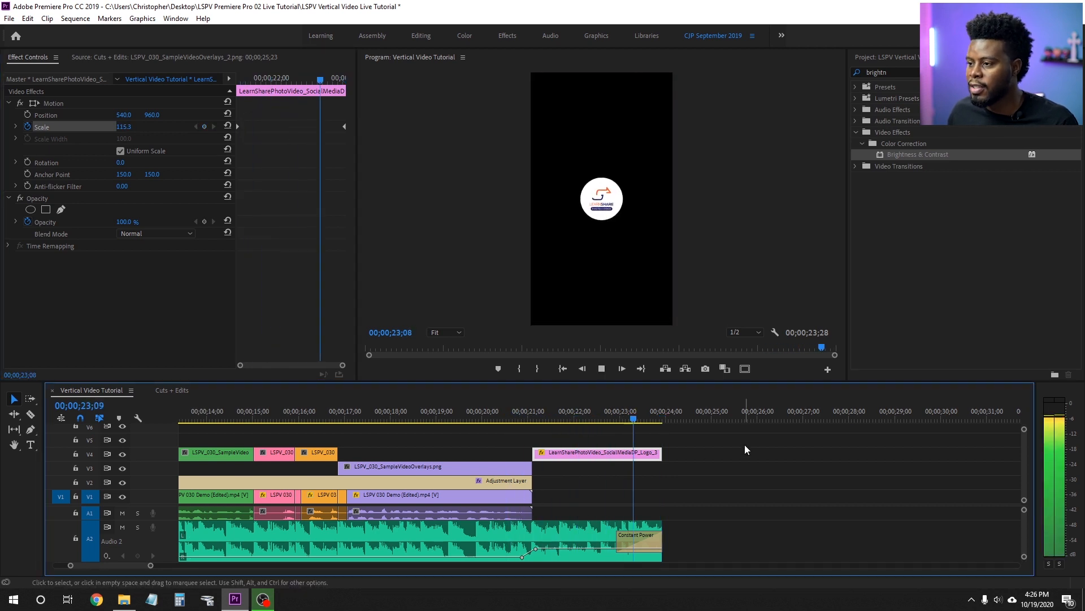
- Raise the closing logo's end scale keyframe at 00;00;23;28 to 130, preview the zoom, and save the project
{"action": "left_click", "coordinate": [124, 127]}
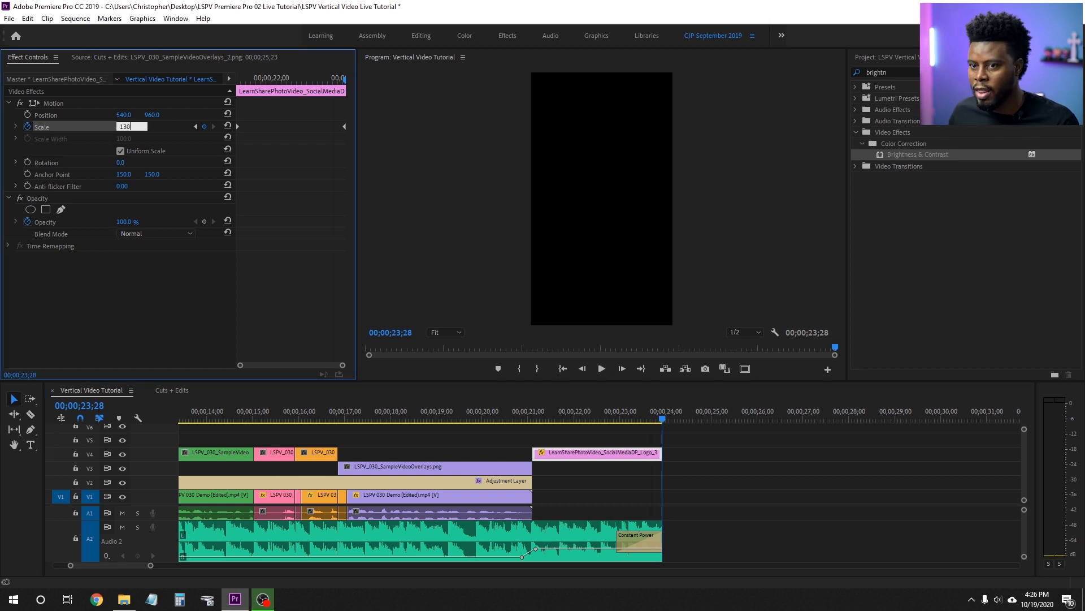
{"action": "left_click", "coordinate": [513, 410]}
{"action": "key", "text": "space"}
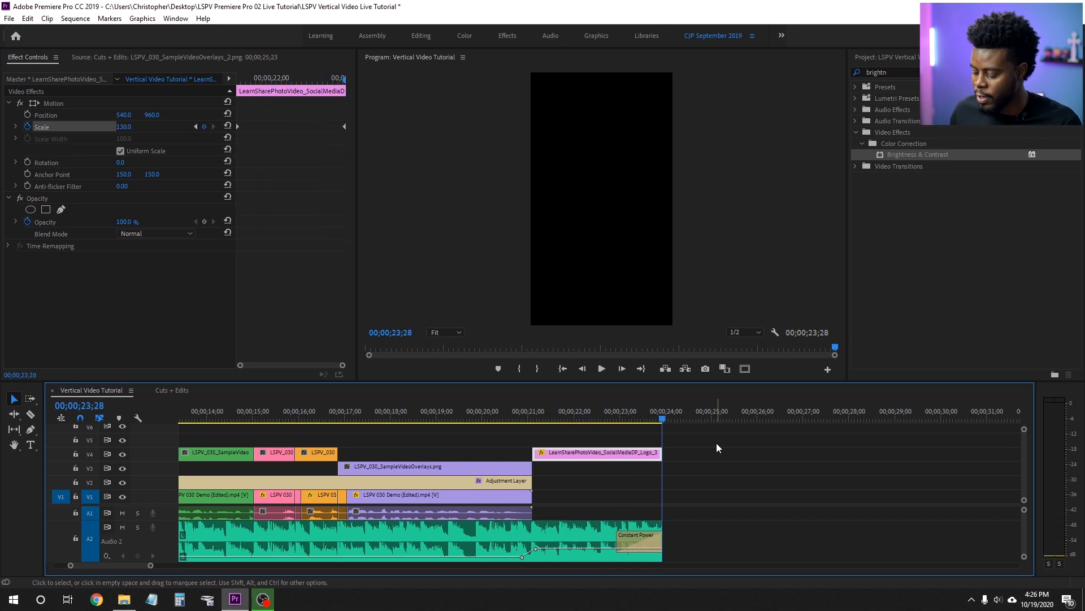
{"action": "key", "text": "ctrl+s"}
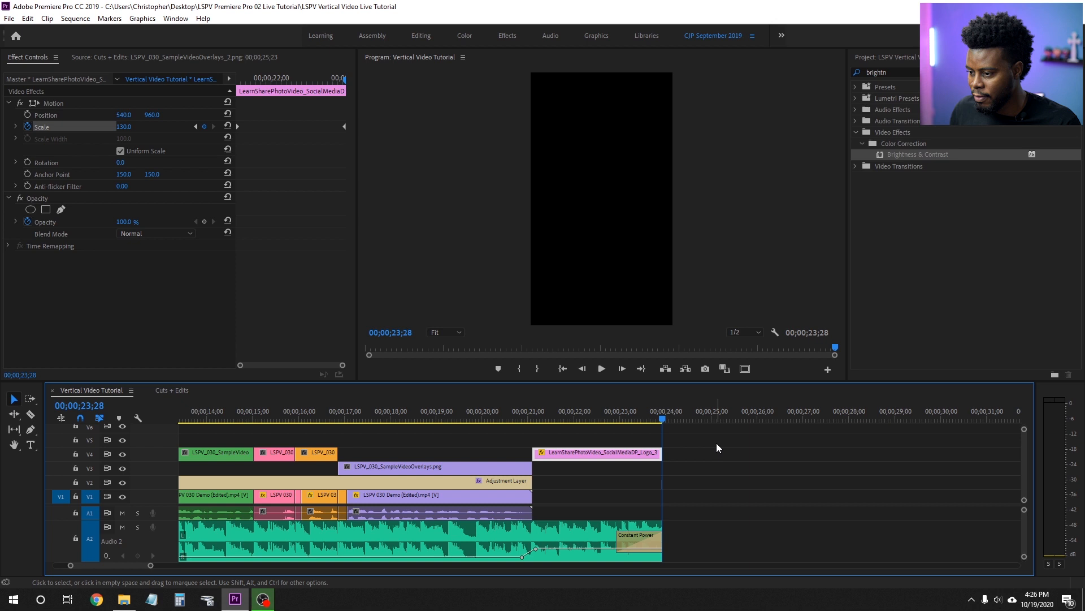
- Play the sequence from 00;00;00;00 with no clip selected as a final review of the vertical video
{"action": "key", "text": "backslash"}
{"action": "key", "text": "equal"}
{"action": "key", "text": "equal"}
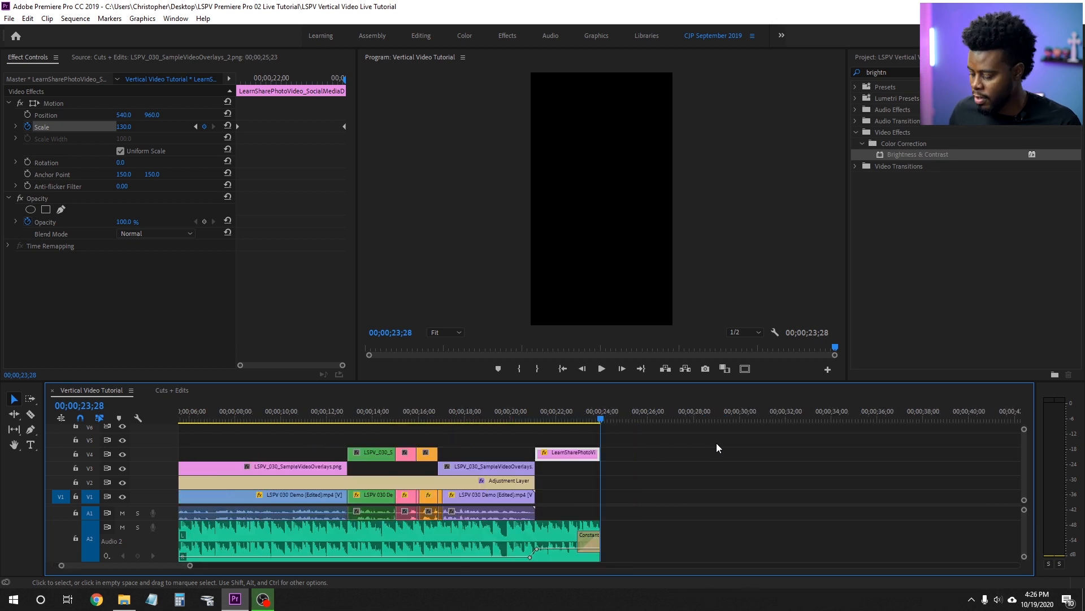
{"action": "key", "text": "Home"}
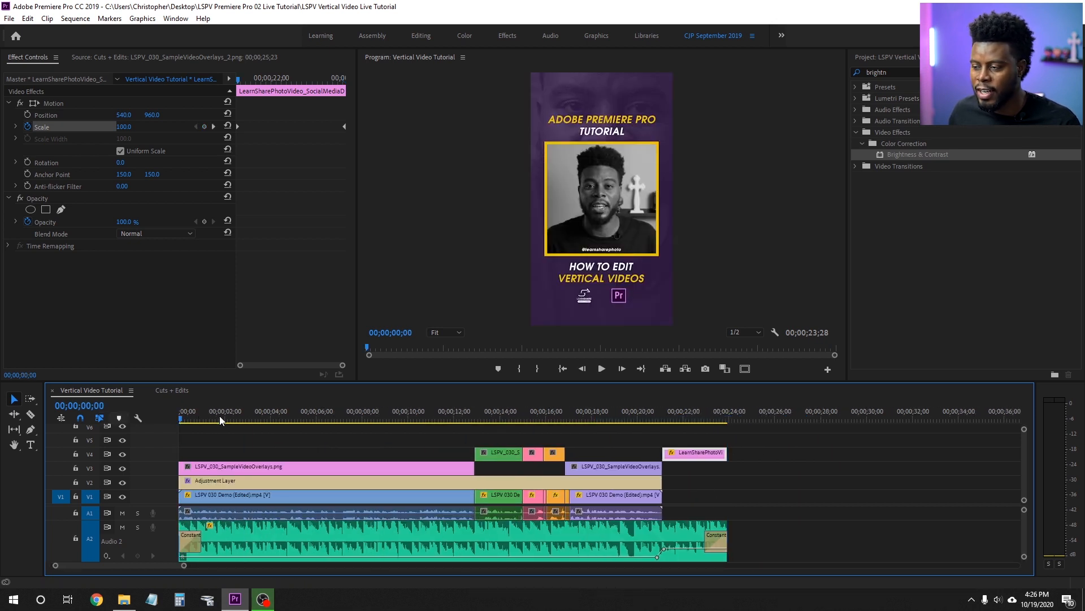
{"action": "left_click", "coordinate": [832, 463]}
{"action": "key", "text": "space"}
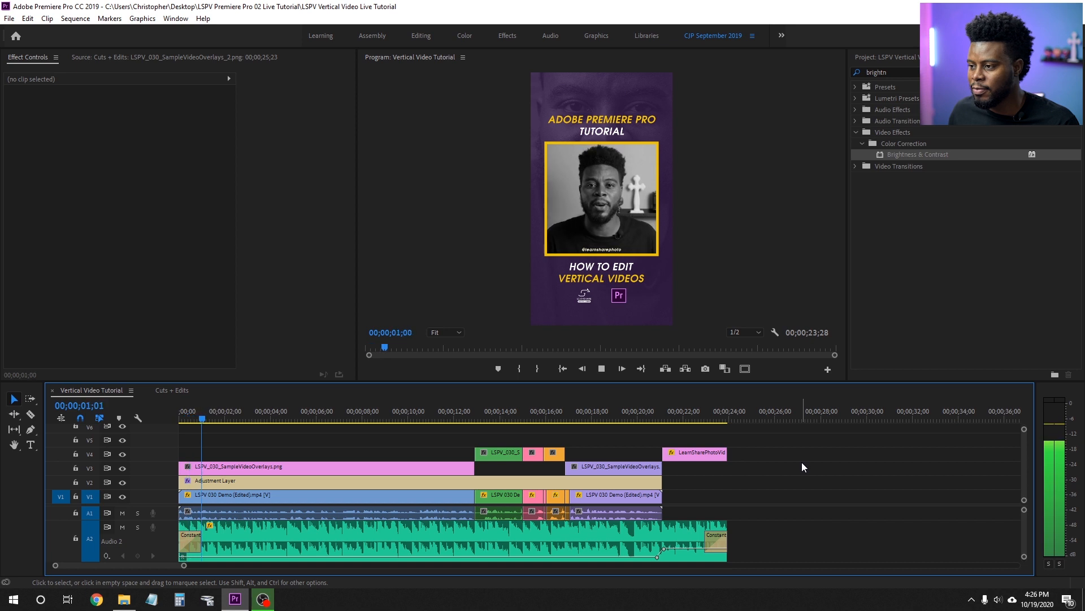
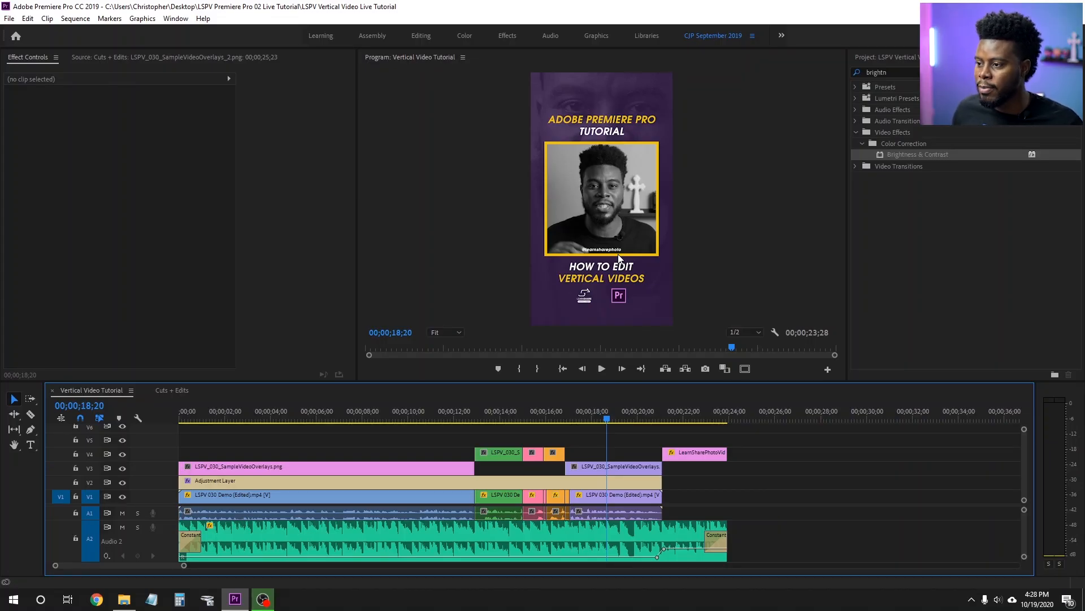
- Export the sequence to the Desktop as Vertical Video Tutorial.mp4 using H.264 and the Match Source - High bitrate preset
{"action": "key", "text": "ctrl+m"}
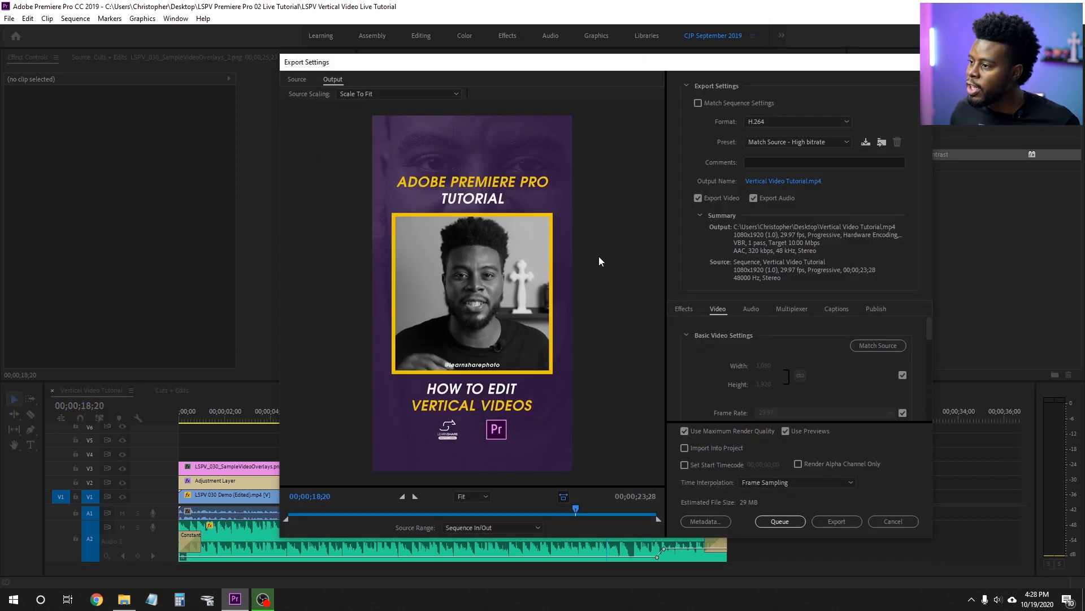
{"action": "left_click", "coordinate": [806, 145]}
{"action": "left_click", "coordinate": [806, 145]}
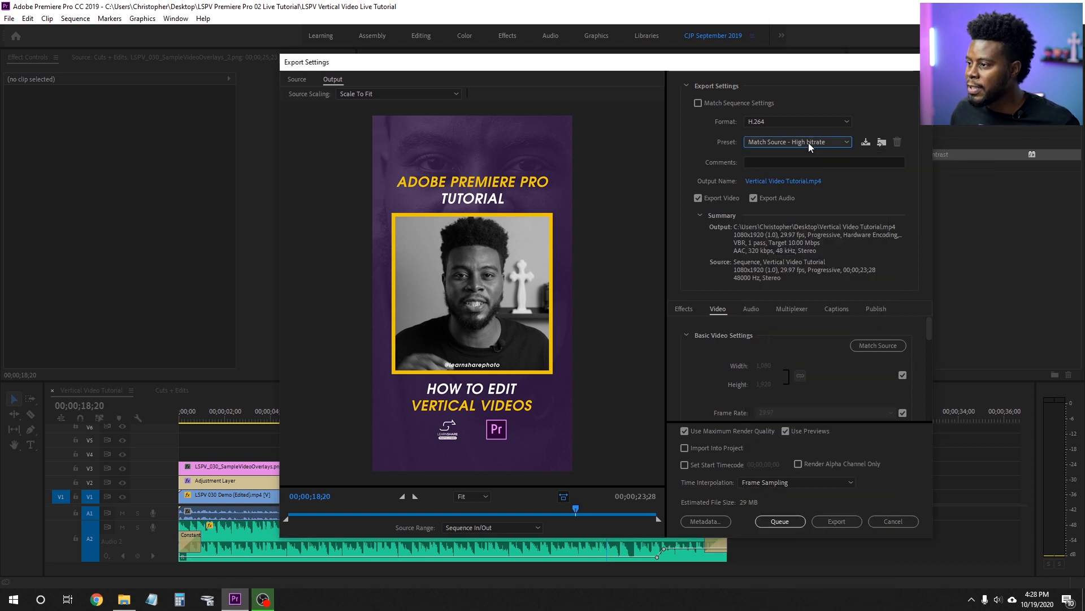
{"action": "left_click", "coordinate": [809, 142]}
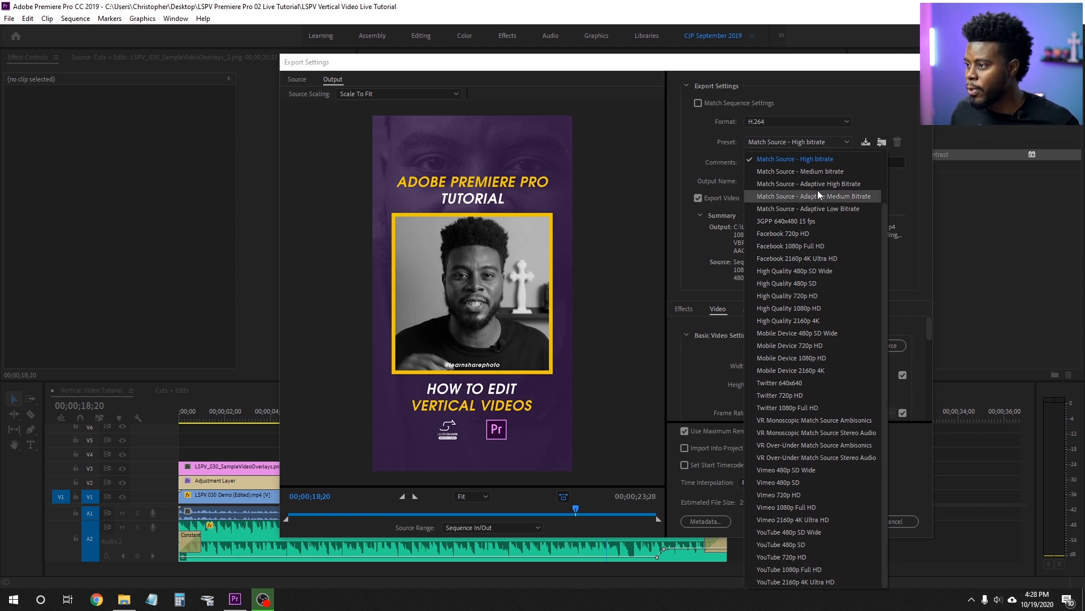
{"action": "left_click", "coordinate": [814, 143]}
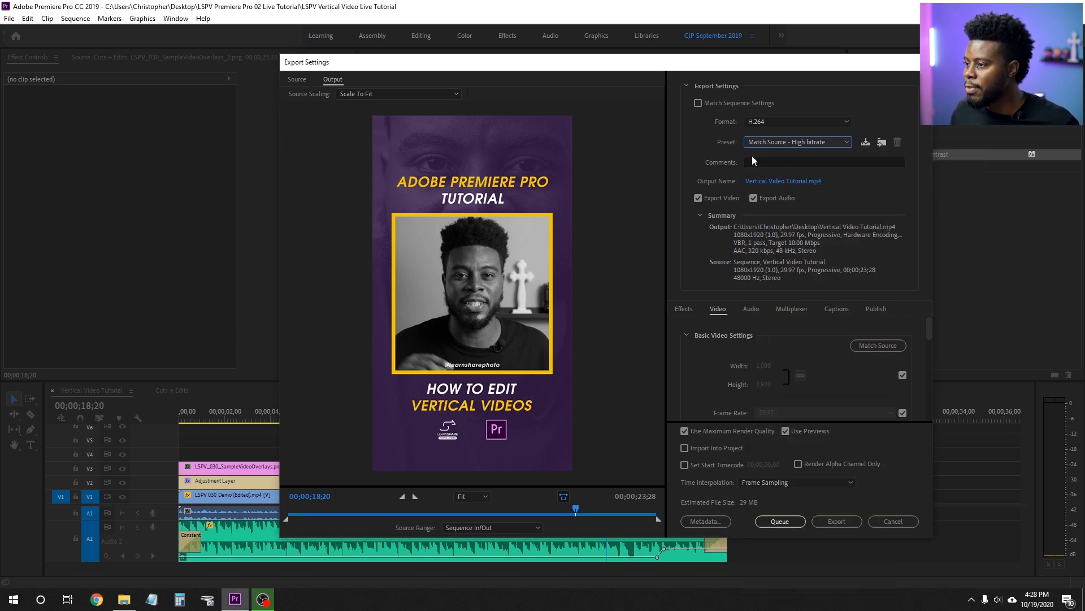
{"action": "left_click", "coordinate": [795, 184]}
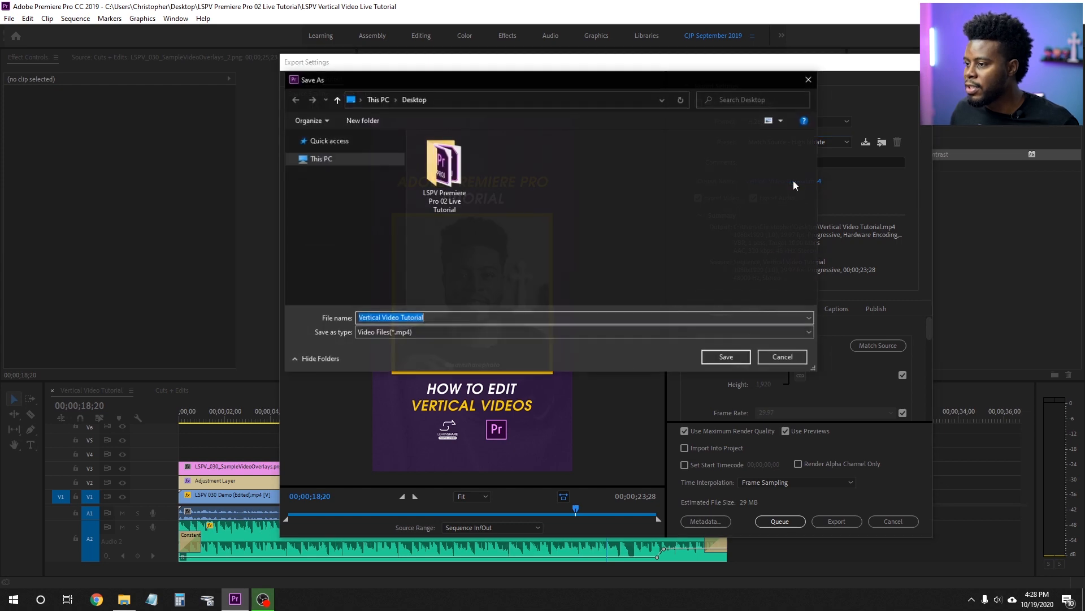
{"action": "left_click", "coordinate": [808, 79]}
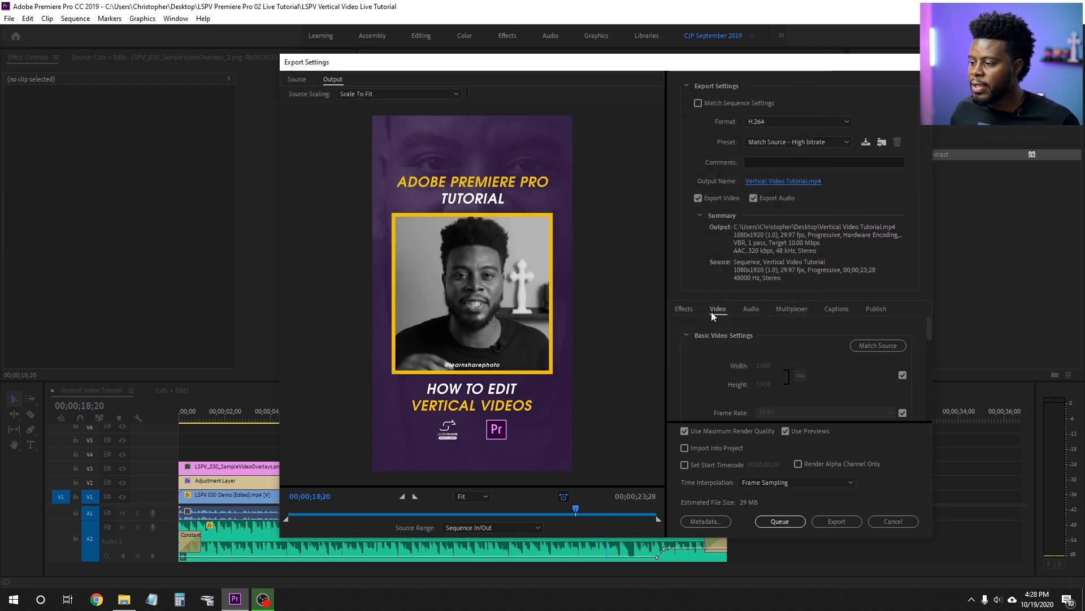
{"action": "left_click", "coordinate": [841, 517]}
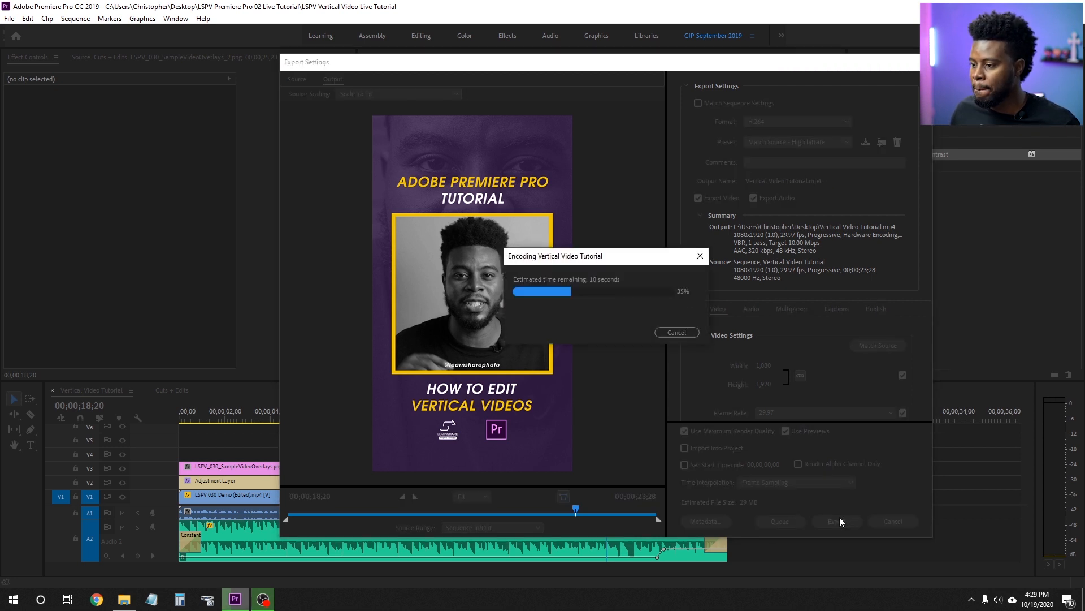